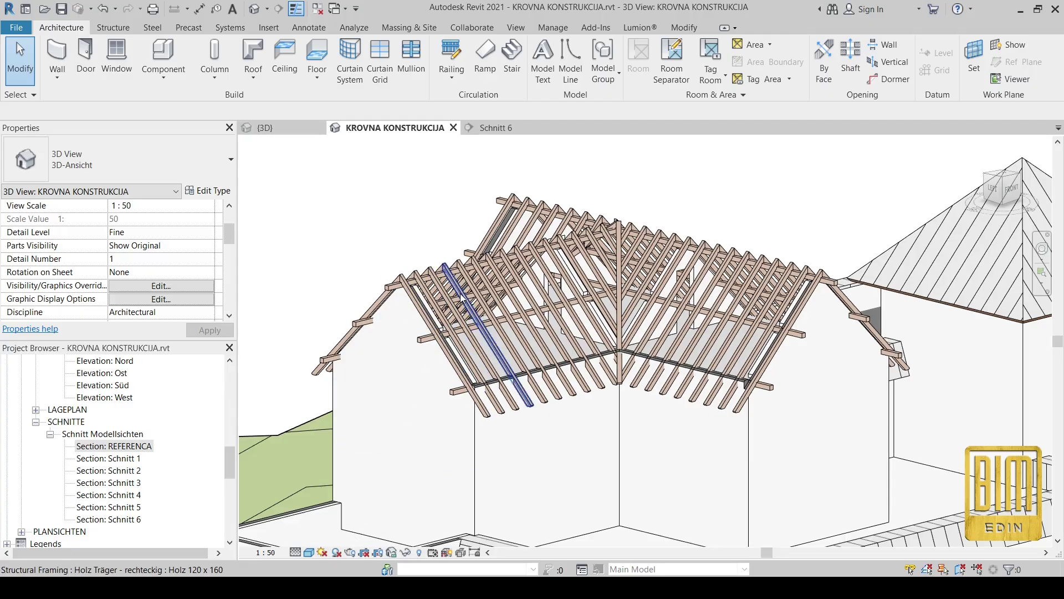
# Step: Start a Roof by Extrusion on the gable wall face, referenced to level OG 4- OK FFB at 0 offset
pyautogui.keyDown('shift'); pyautogui.moveTo(561, 243); pyautogui.dragTo(571, 319, button='middle'); pyautogui.keyUp('shift')
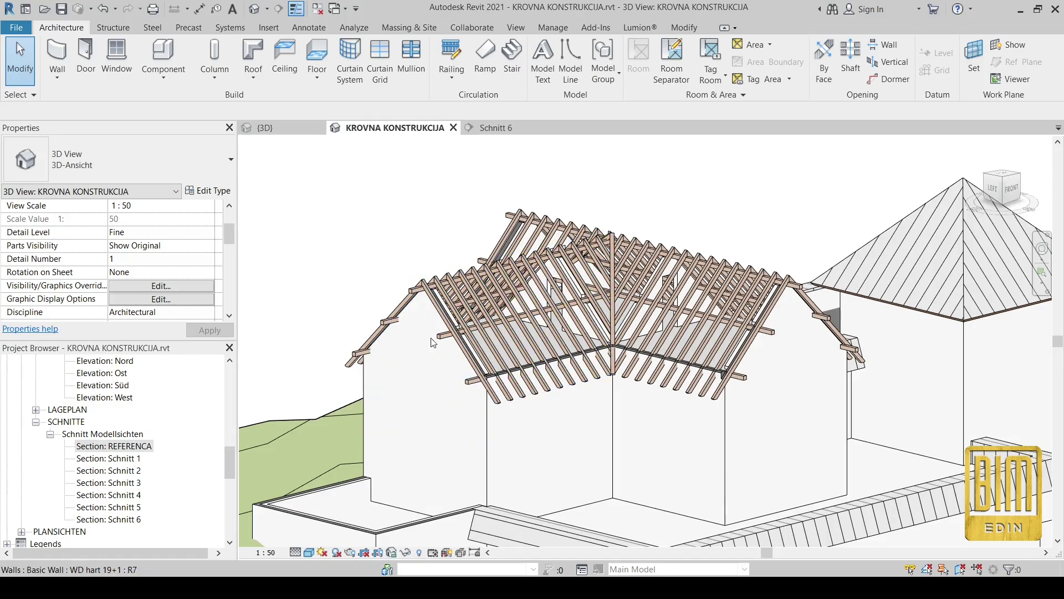
pyautogui.click(253, 78)
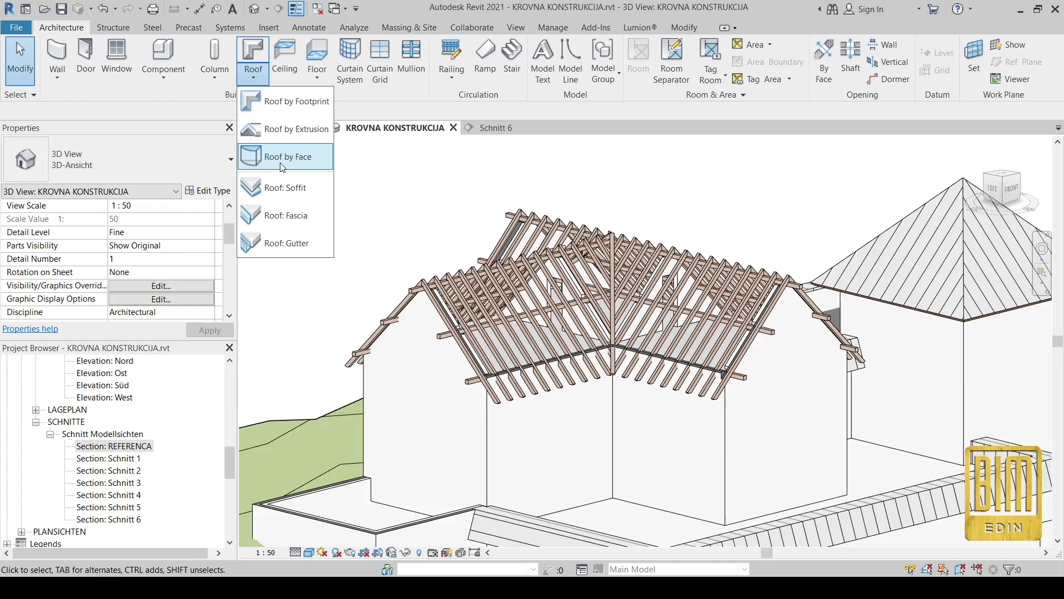
pyautogui.click(284, 130)
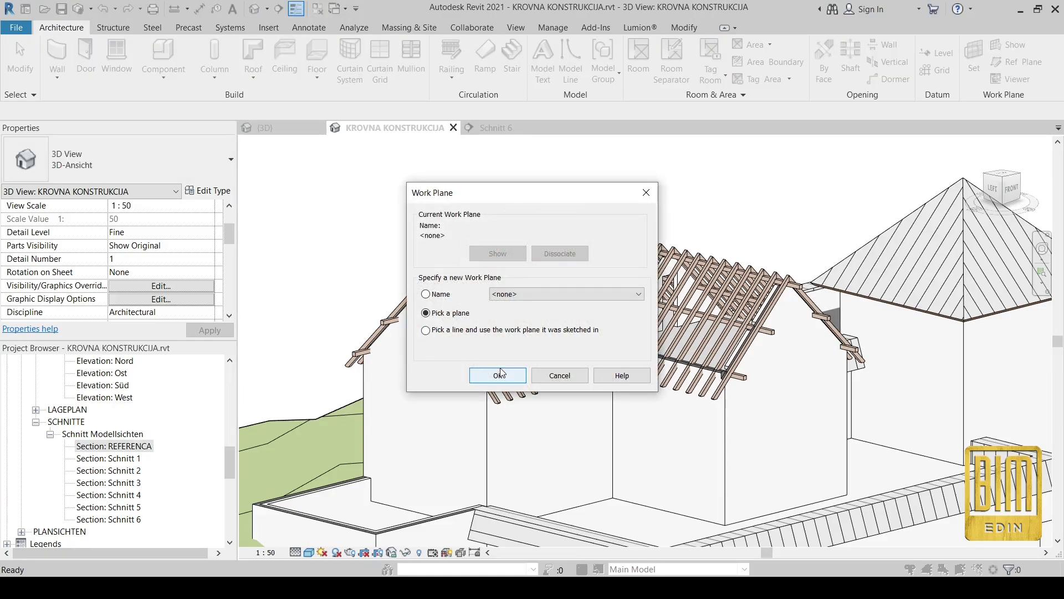
pyautogui.click(497, 375)
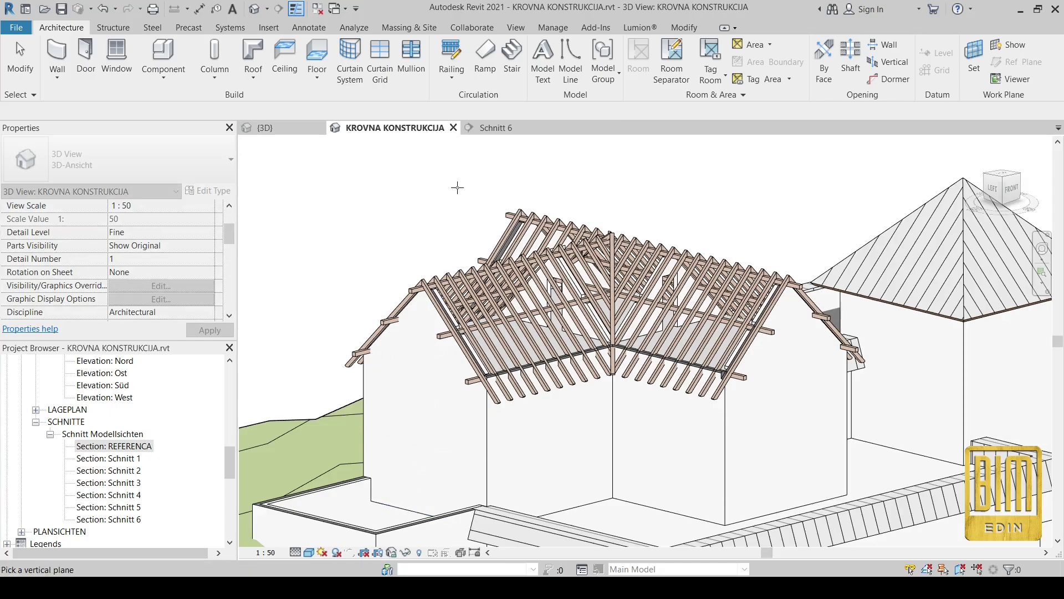
pyautogui.click(254, 75)
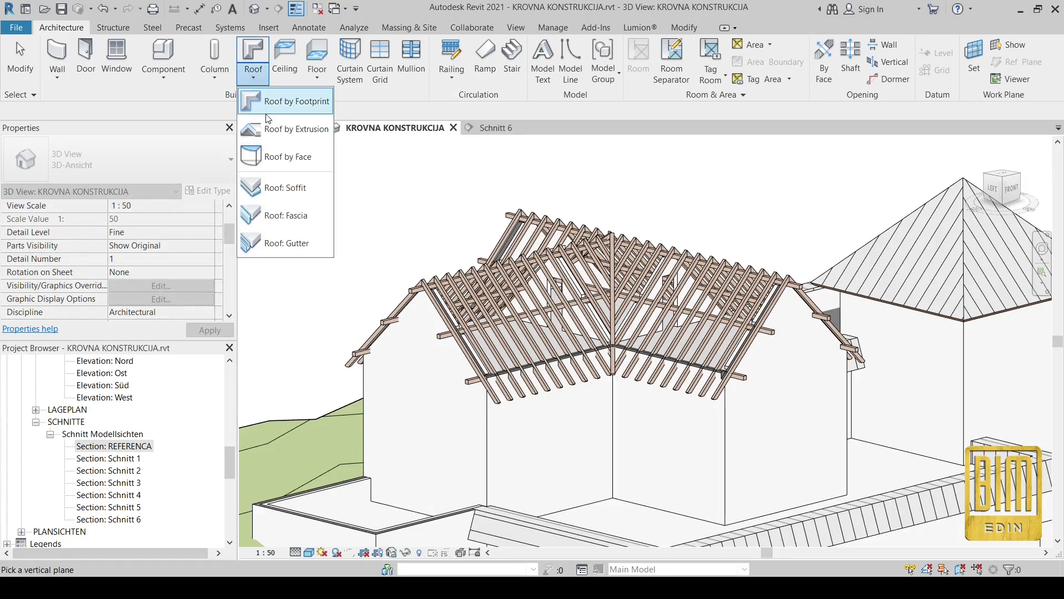
pyautogui.click(276, 139)
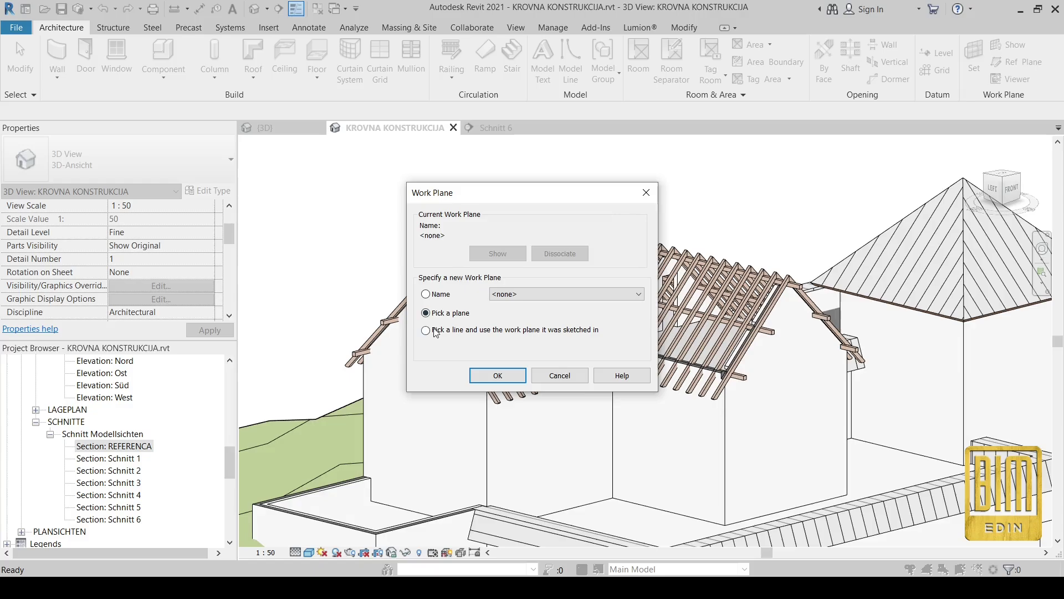
pyautogui.click(514, 376)
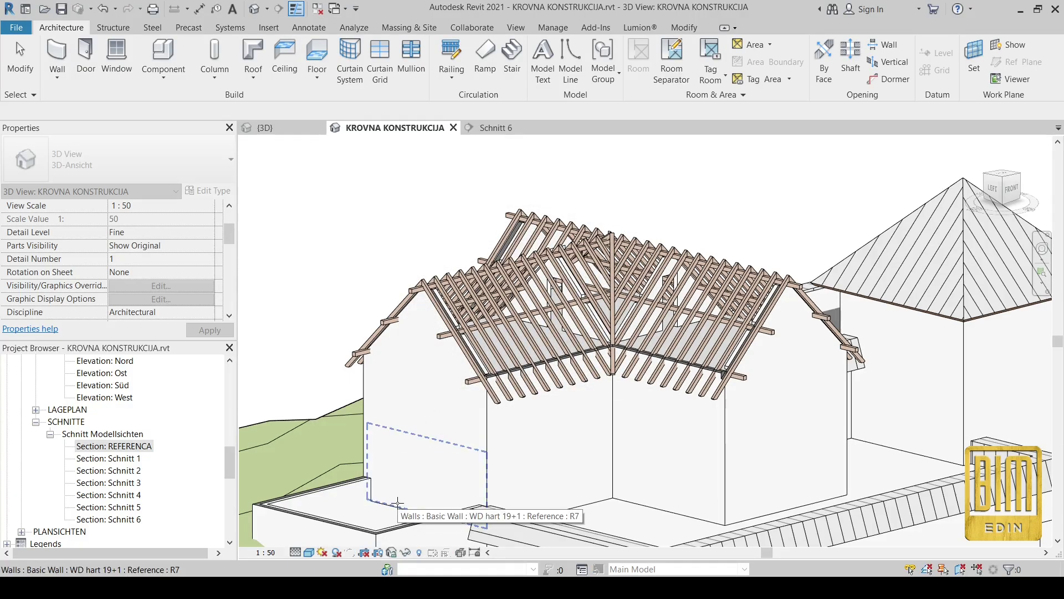
pyautogui.click(397, 502)
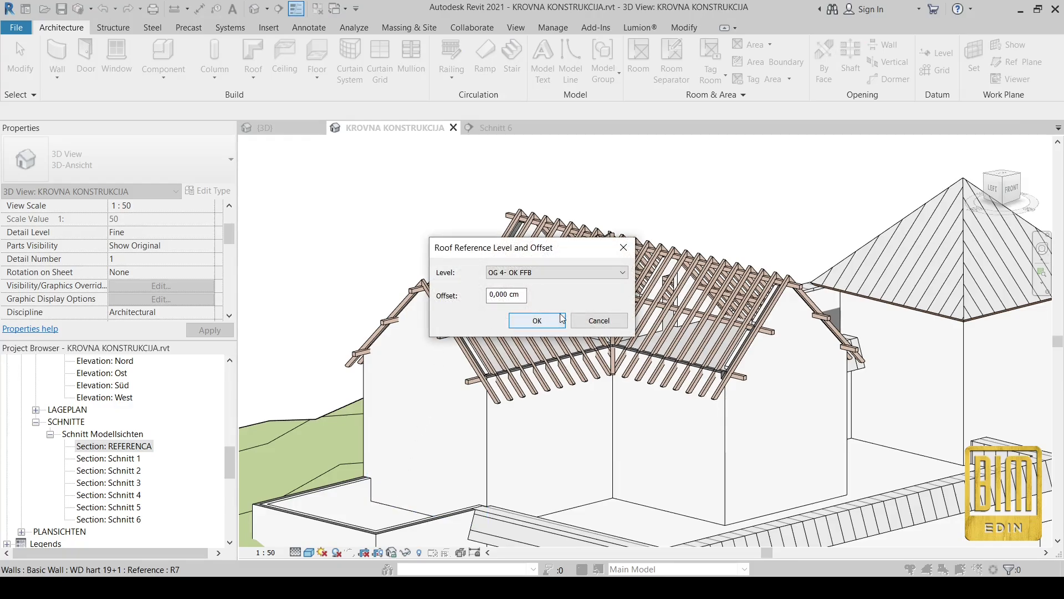
pyautogui.click(552, 326)
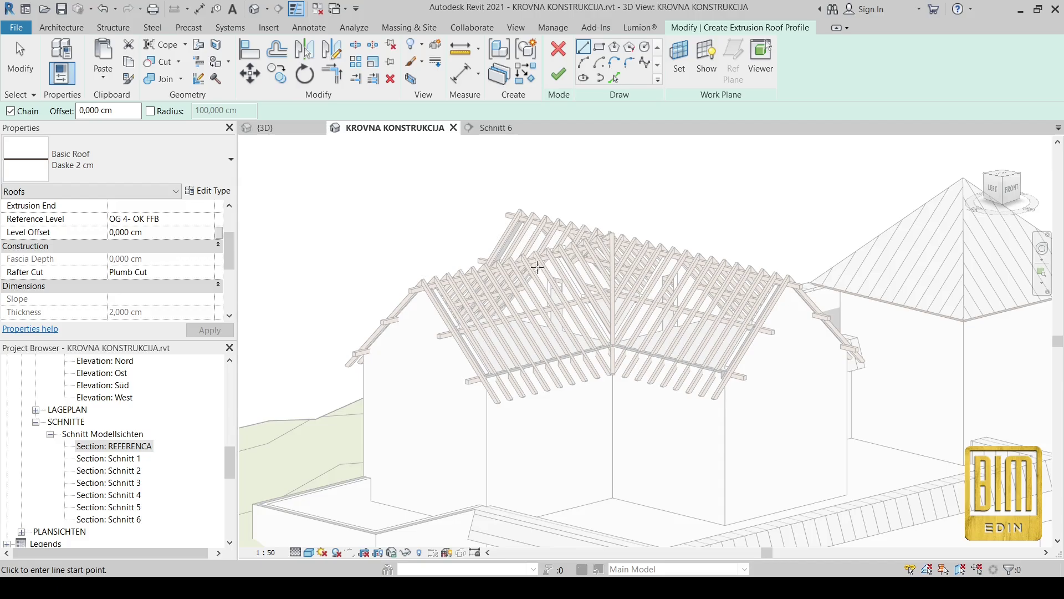
# Step: Switch to Pick Lines with a 2 cm offset and face the LEFT view
pyautogui.click(614, 78)
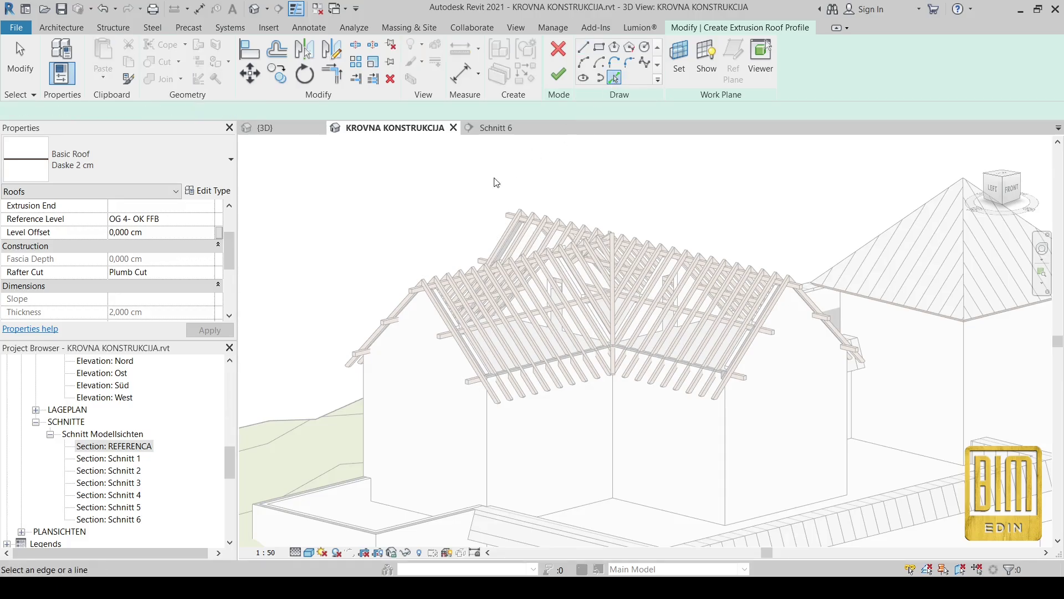
pyautogui.click(997, 191)
pyautogui.scroll(8, 581, 243)
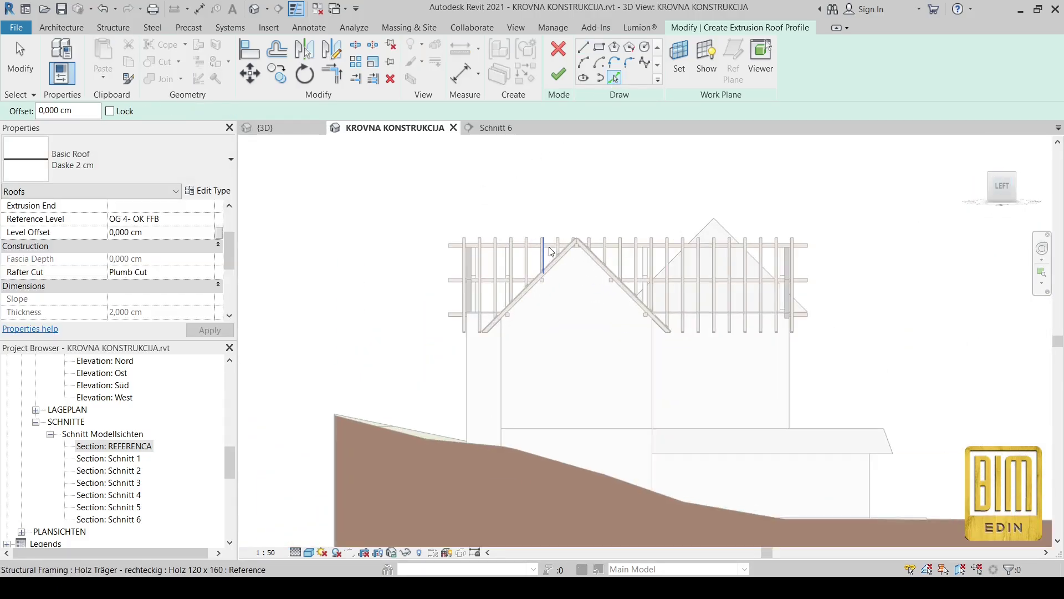
pyautogui.scroll(5, 624, 230)
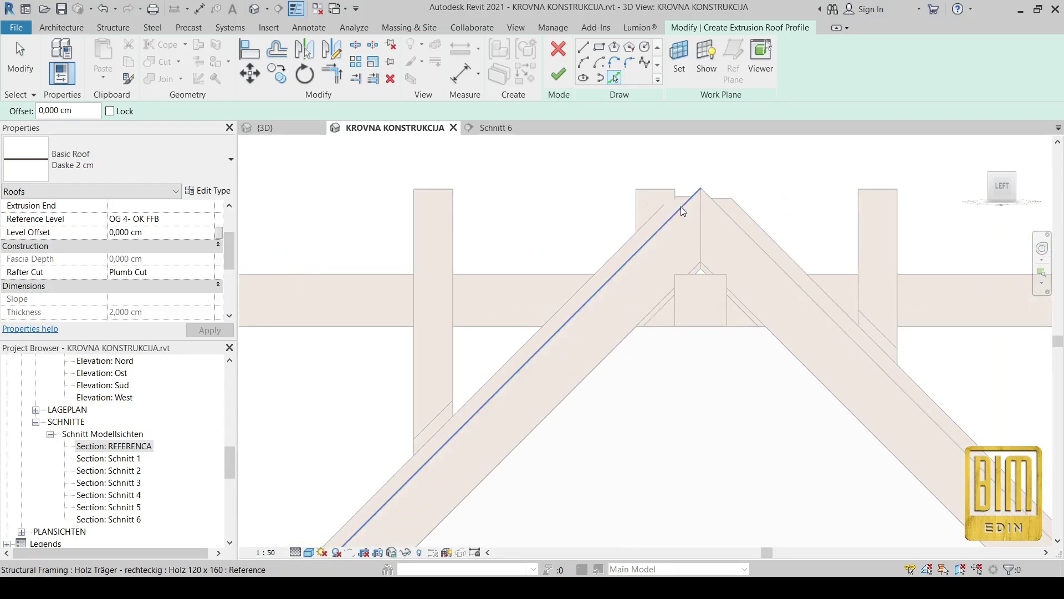
pyautogui.moveTo(74, 110); pyautogui.dragTo(11, 114)
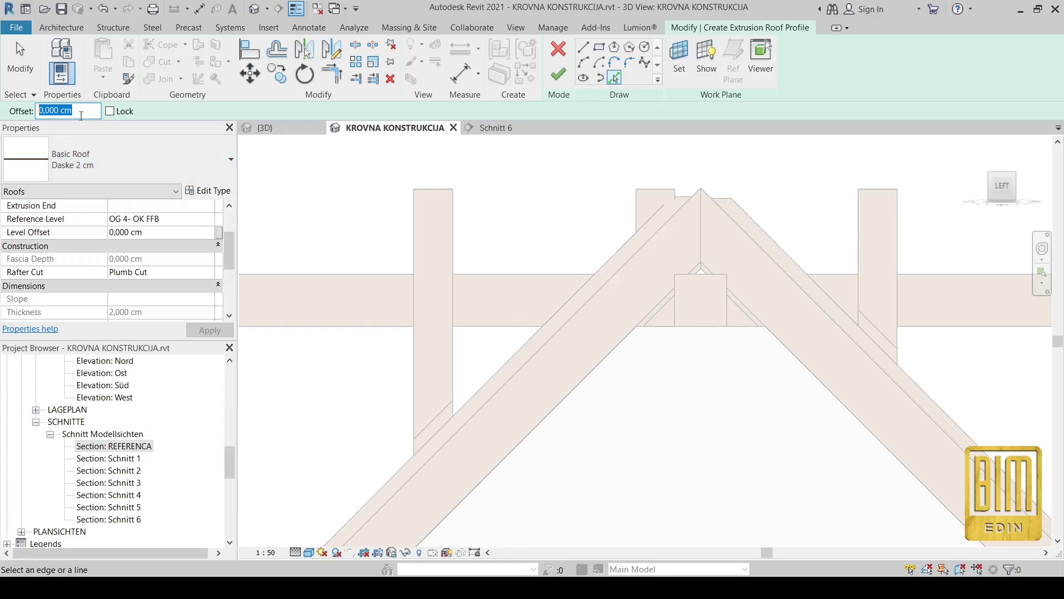
pyautogui.write('2')
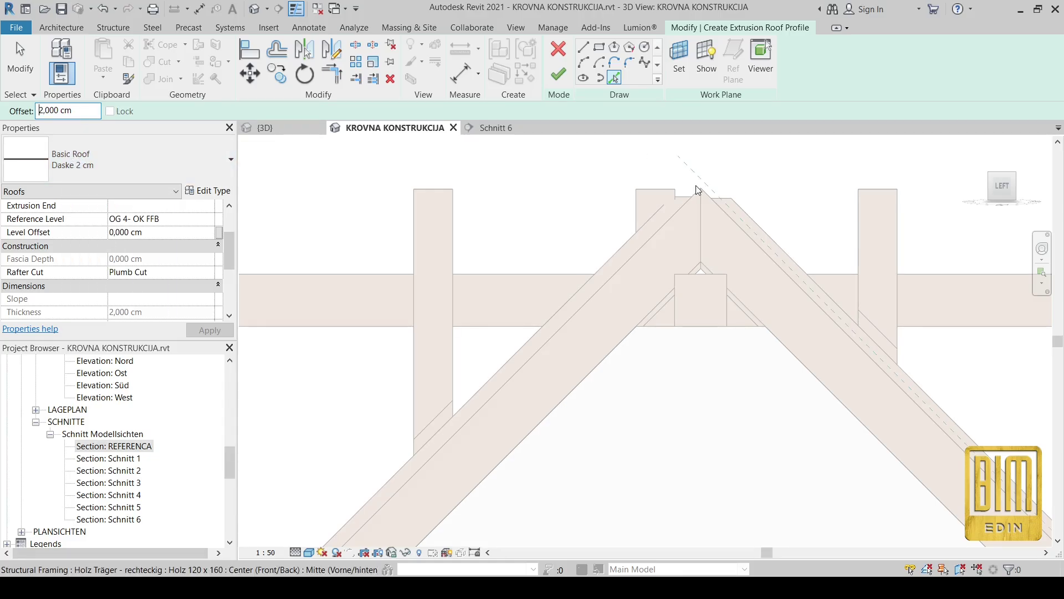
# Step: Pick the left and right rafter top edges as profile lines, redoing the right one
pyautogui.click(690, 205)
pyautogui.click(702, 190)
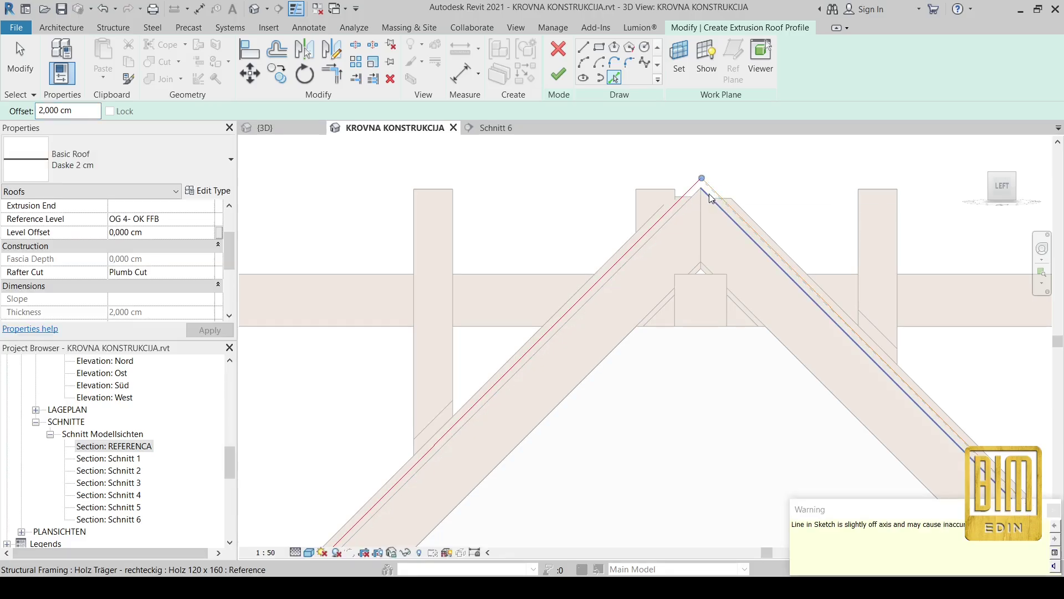
pyautogui.click(102, 8)
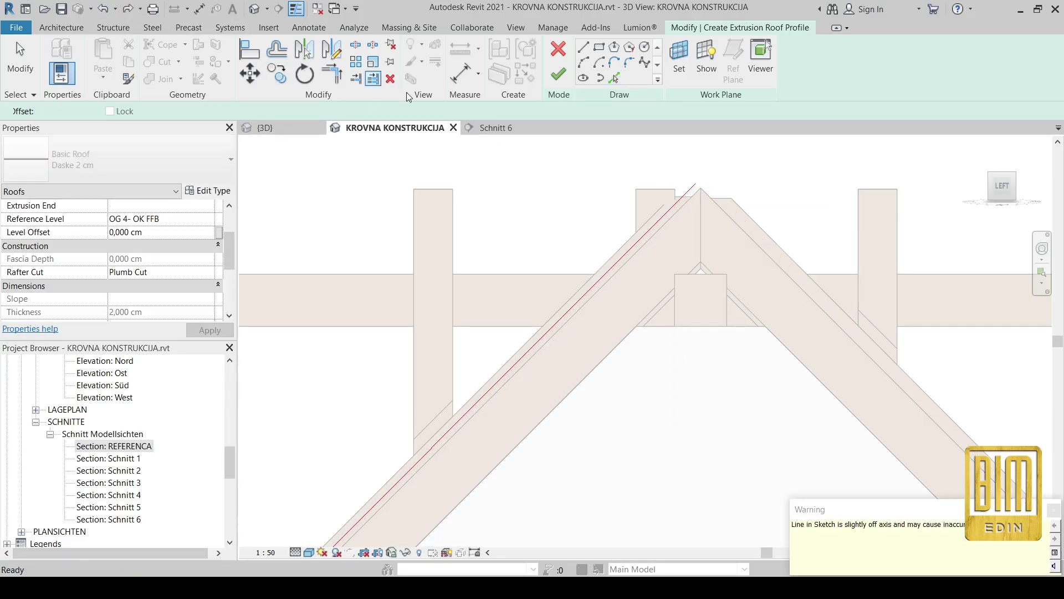
pyautogui.click(711, 200)
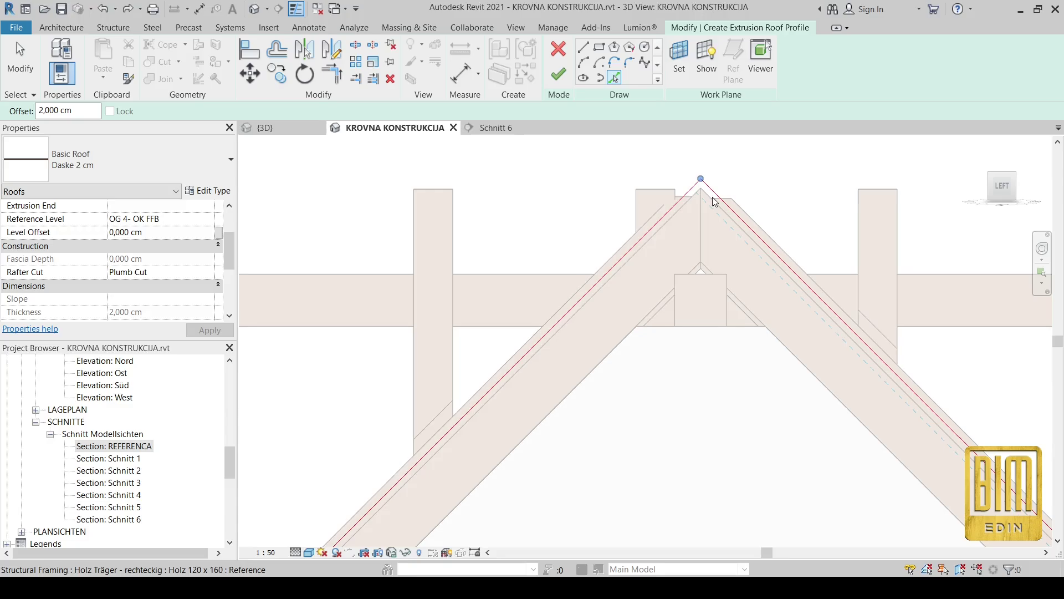
pyautogui.scroll(-5, 580, 168)
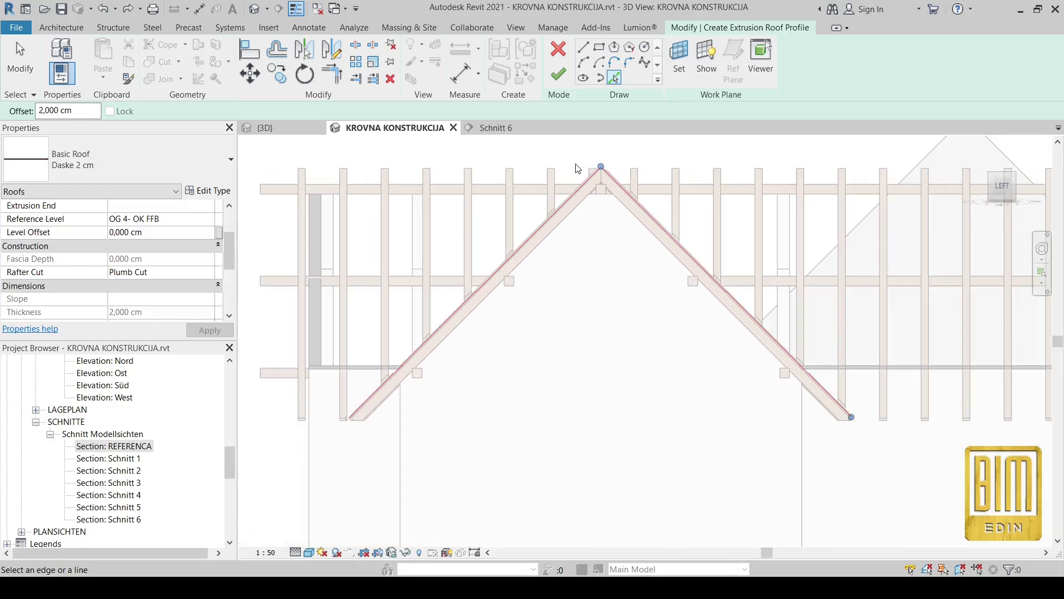
pyautogui.scroll(5, 335, 447)
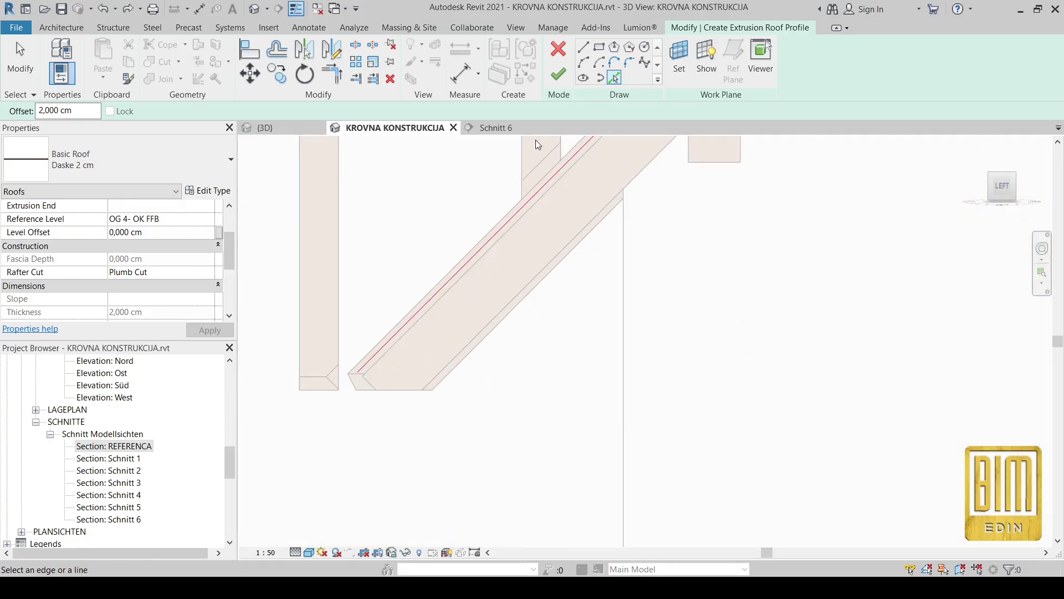
# Step: Finish the sketch to create the Daske 2 cm extrusion roof
pyautogui.click(558, 74)
pyautogui.scroll(-4, 520, 408)
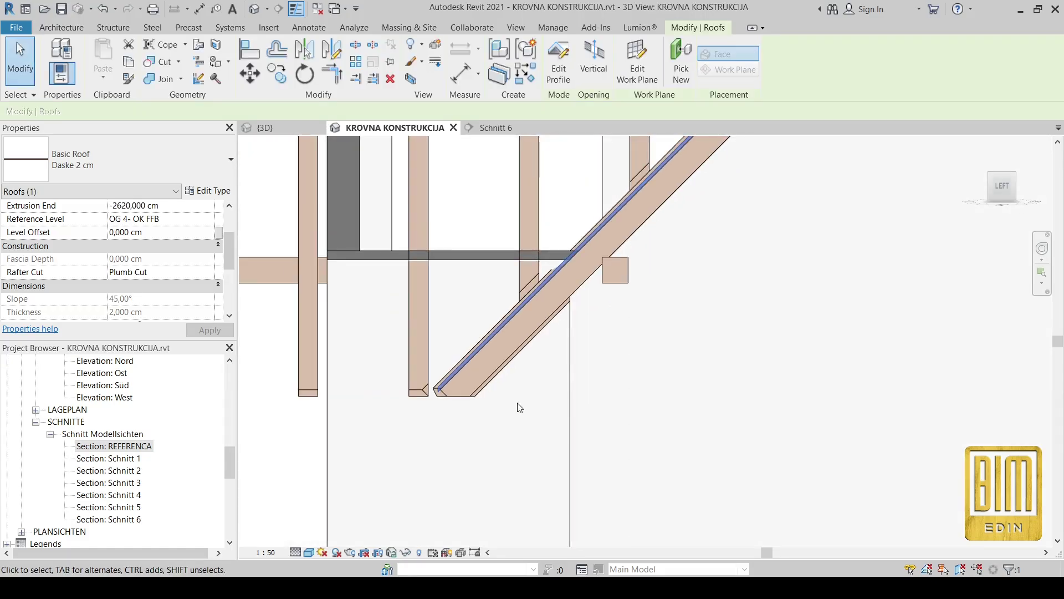
pyautogui.scroll(-3, 519, 408)
pyautogui.scroll(6, 803, 394)
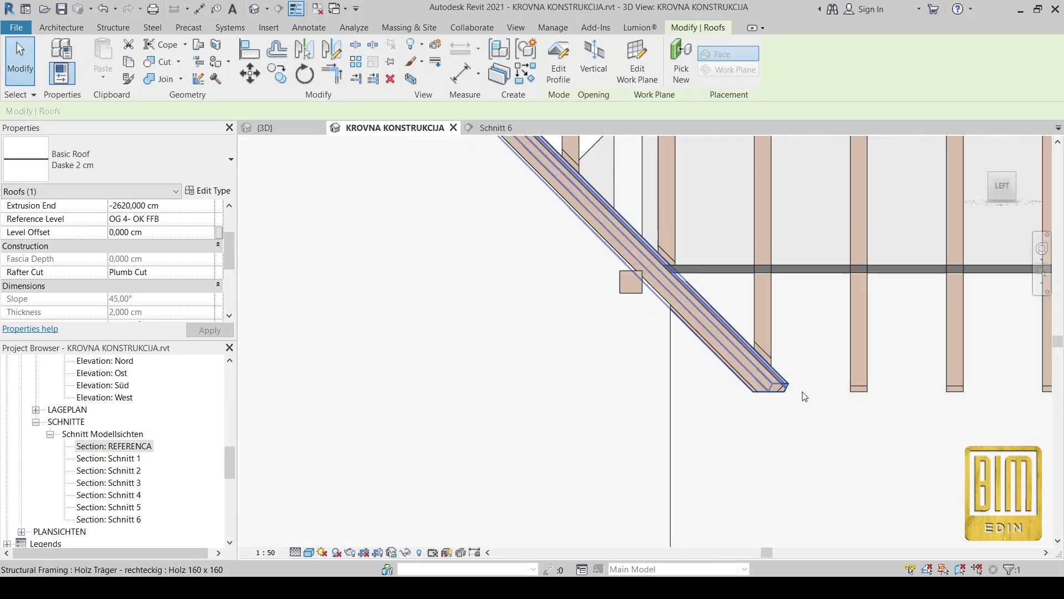
pyautogui.scroll(5, 778, 392)
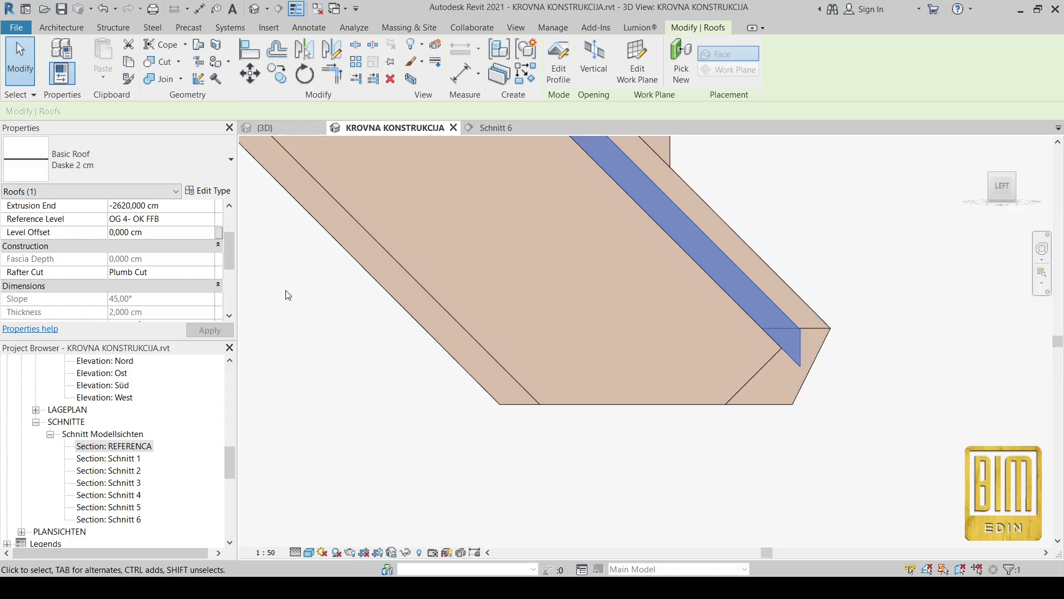
# Step: Set the roof's Rafter Cut to Two Cut - Square and Fascia Depth to 2 cm
pyautogui.click(210, 275)
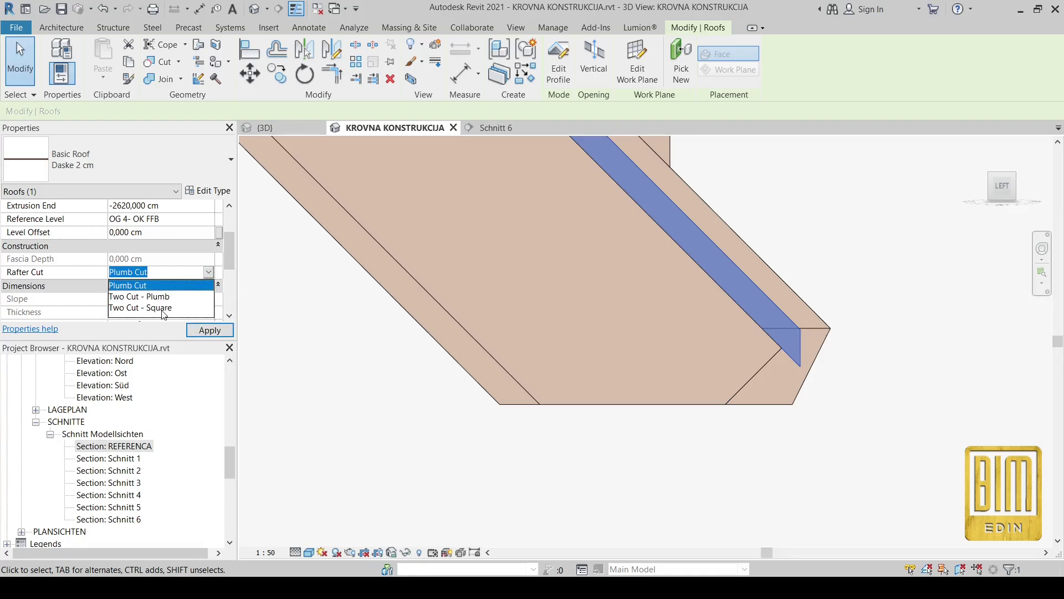
pyautogui.click(164, 308)
pyautogui.click(166, 257)
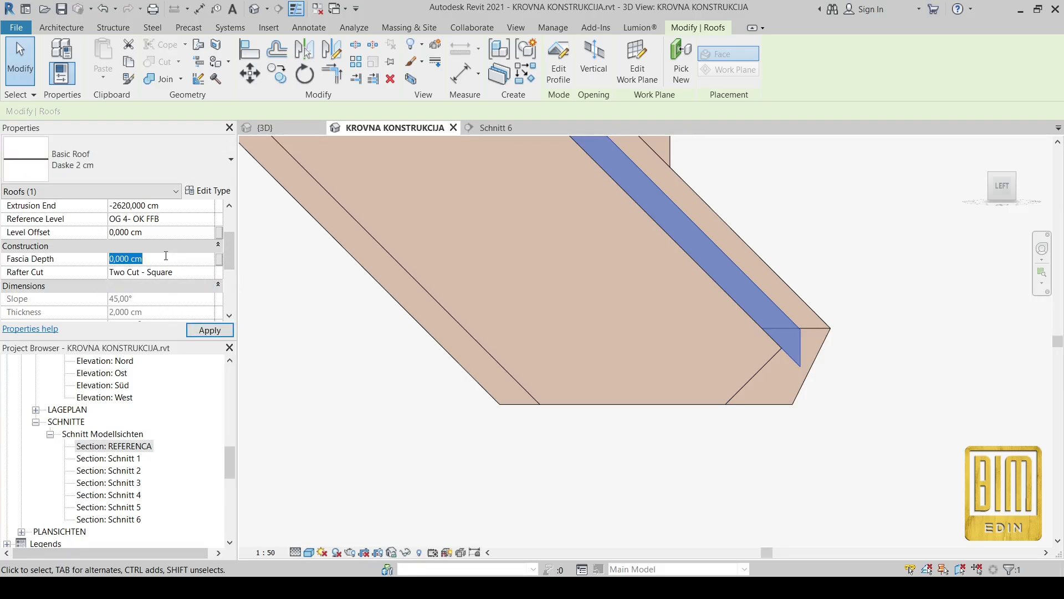
pyautogui.write('2')
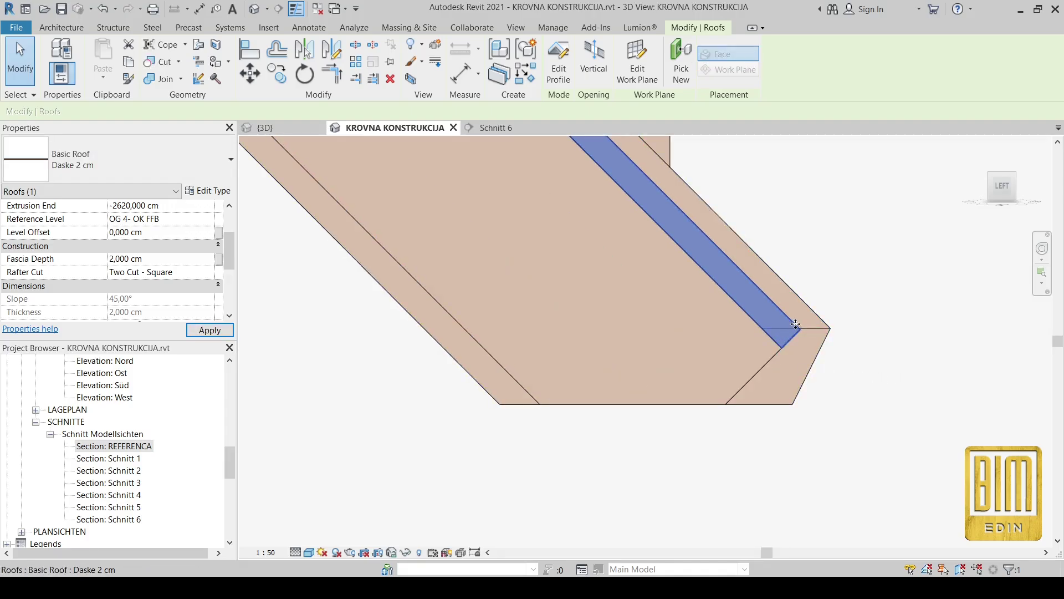
pyautogui.scroll(-4, 791, 333)
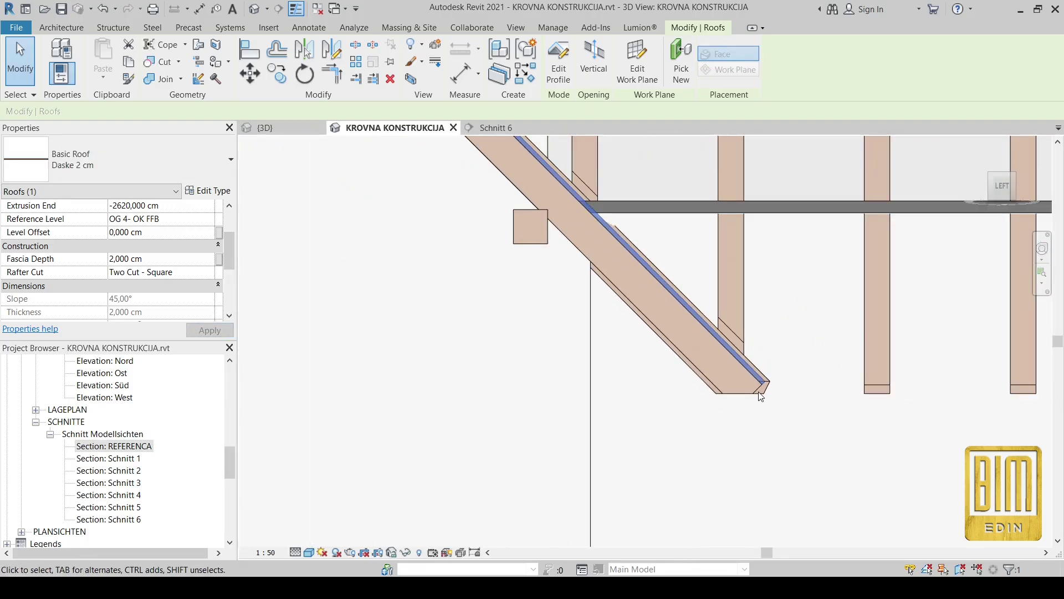
pyautogui.scroll(-4, 761, 396)
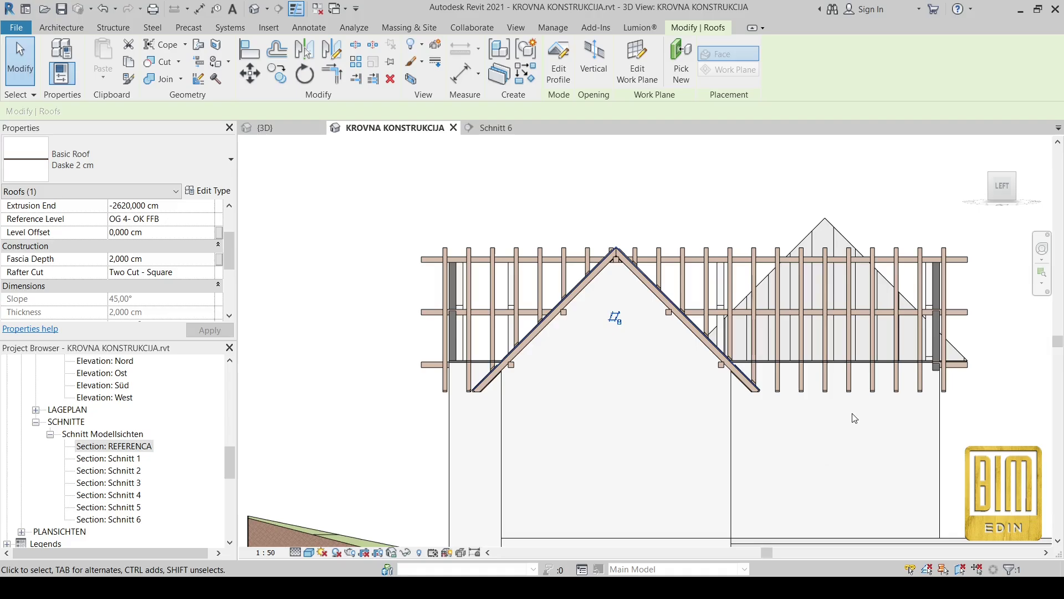
pyautogui.keyDown('shift'); pyautogui.moveTo(854, 417); pyautogui.dragTo(609, 313, button='middle'); pyautogui.keyUp('shift')
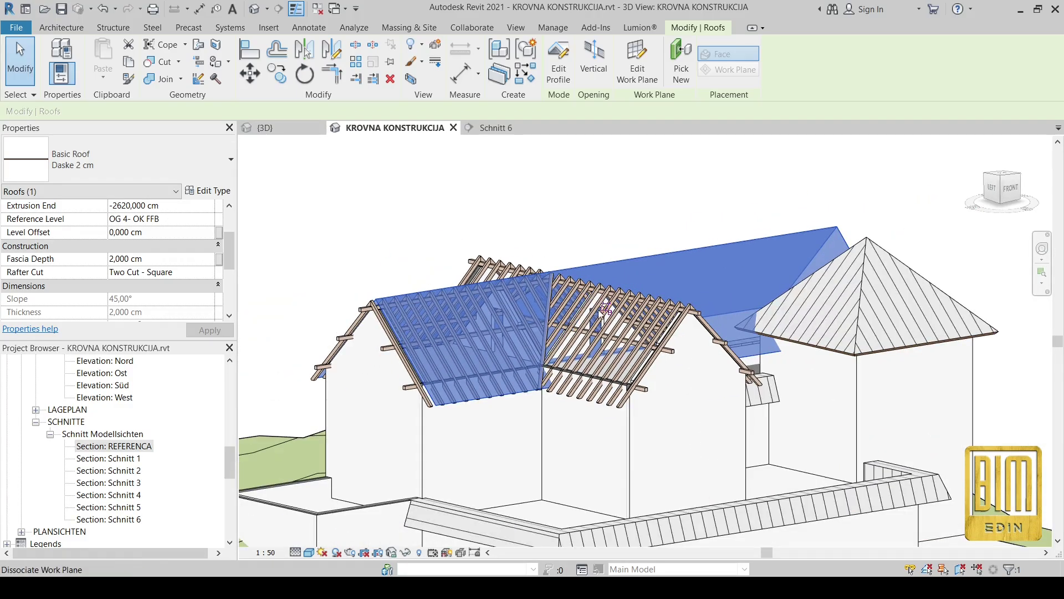
# Step: Align the roof edge flush with the beam end face using Align
pyautogui.click(250, 50)
pyautogui.scroll(5, 359, 308)
pyautogui.click(359, 309)
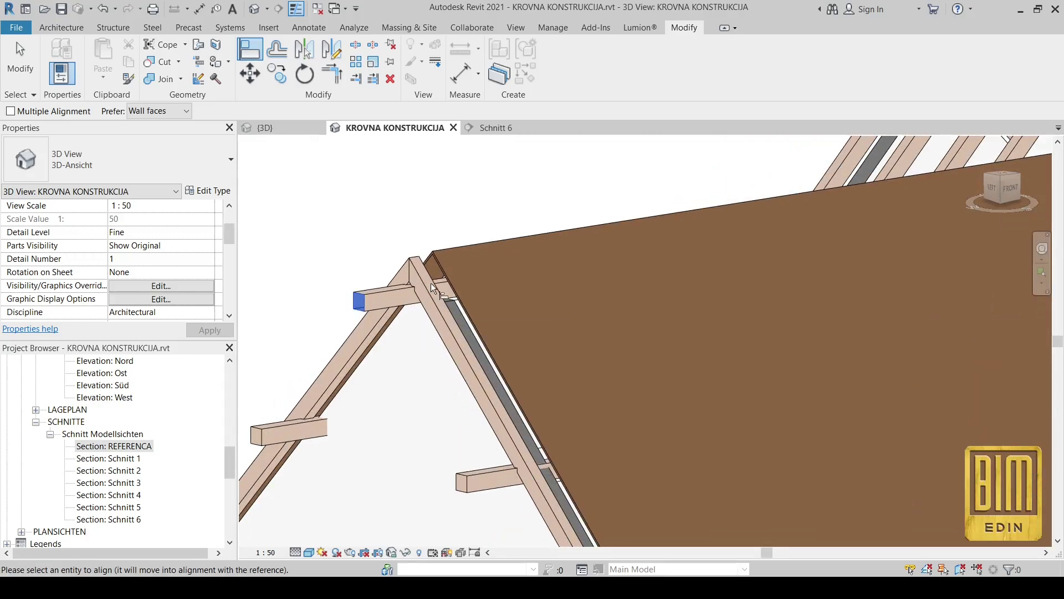
pyautogui.click(441, 274)
pyautogui.scroll(-10, 372, 224)
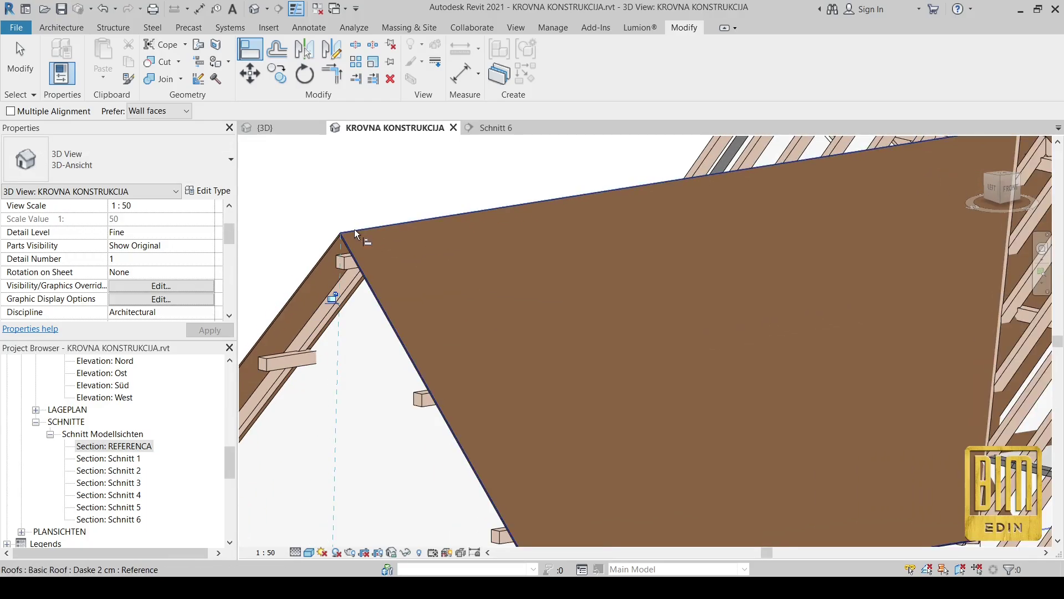
# Step: On the house's other side, align the roof deck edge to the beam face, then exit Align
pyautogui.keyDown('shift'); pyautogui.moveTo(831, 314); pyautogui.dragTo(404, 287, button='middle'); pyautogui.keyUp('shift')
pyautogui.scroll(8, 407, 290)
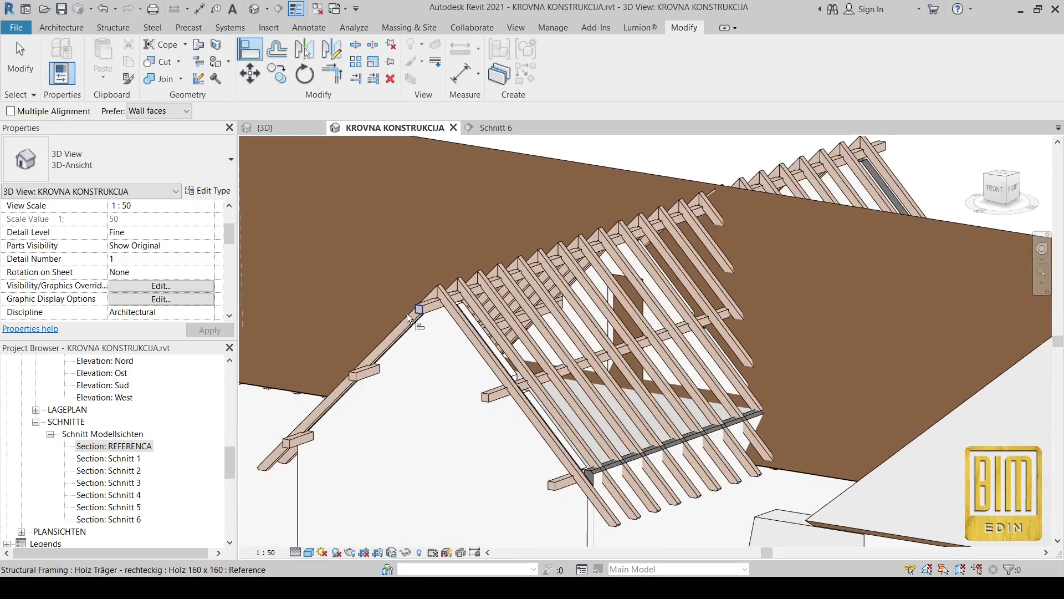
pyautogui.click(426, 307)
pyautogui.scroll(-8, 427, 307)
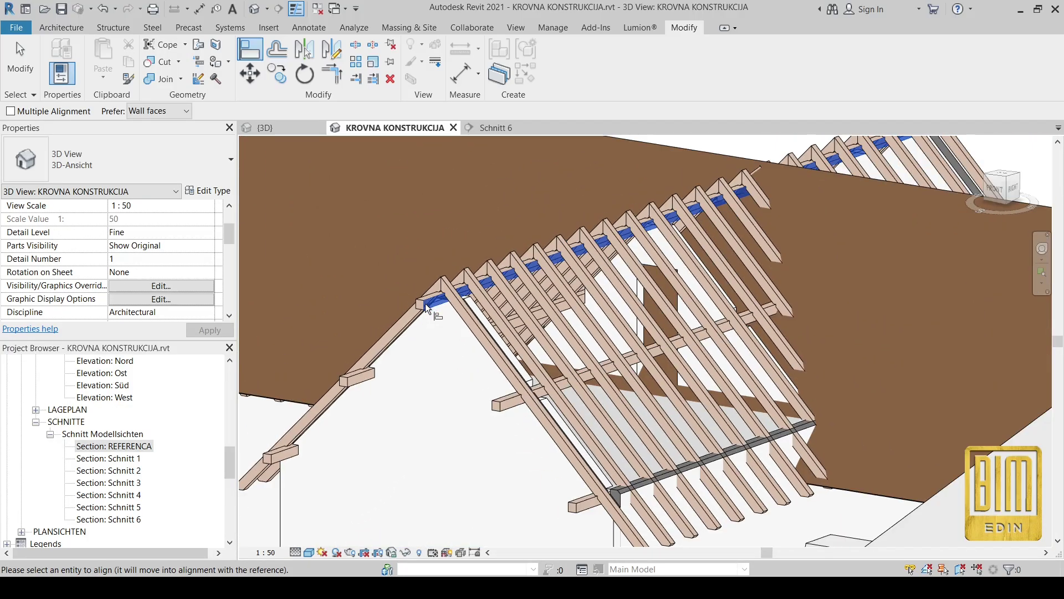
pyautogui.click(909, 377)
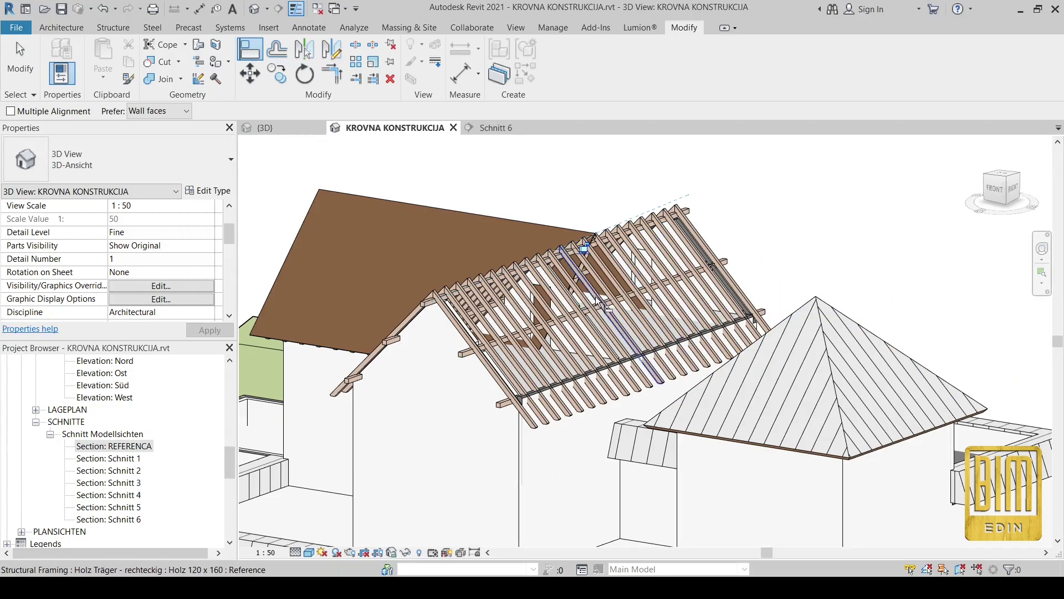
pyautogui.keyDown('shift'); pyautogui.moveTo(571, 288); pyautogui.dragTo(648, 398, button='middle'); pyautogui.keyUp('shift')
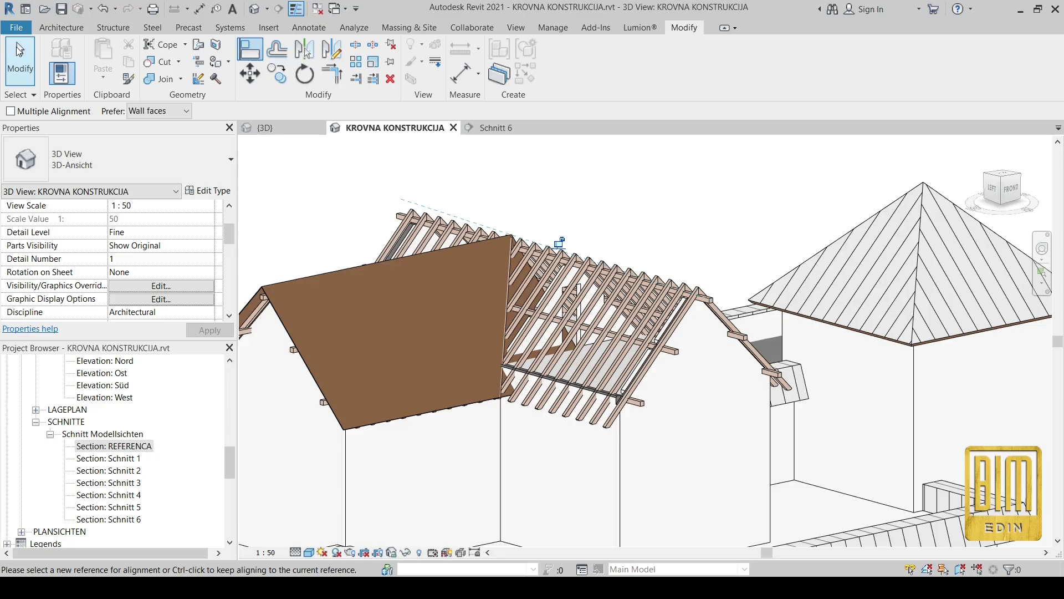
pyautogui.press('Escape')
pyautogui.press('Escape')
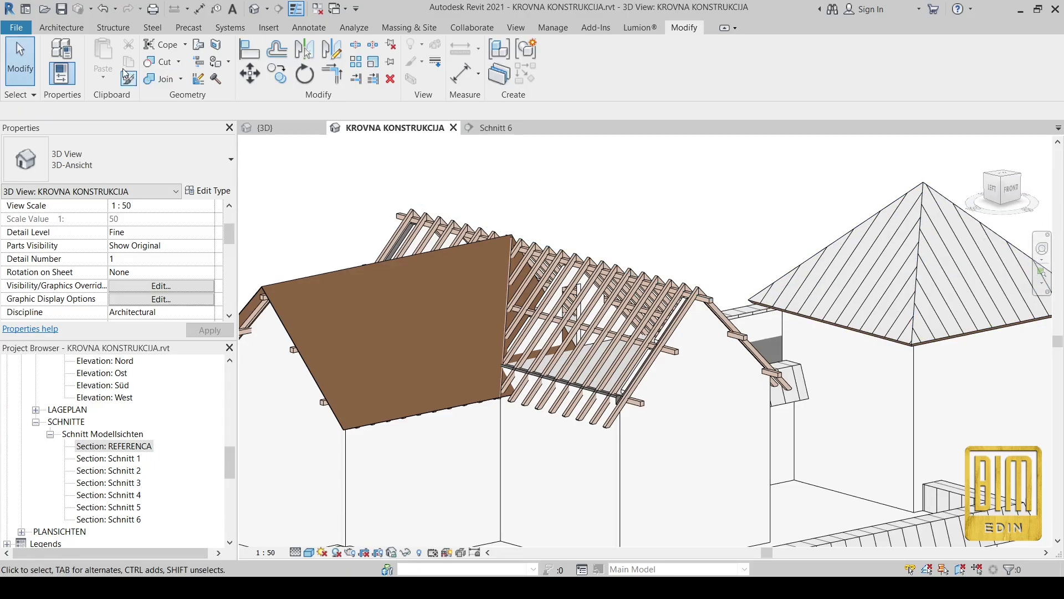
# Step: Start another Roof by Extrusion on the gable wall plane, accepting the level, viewed straight on
pyautogui.click(61, 28)
pyautogui.click(252, 86)
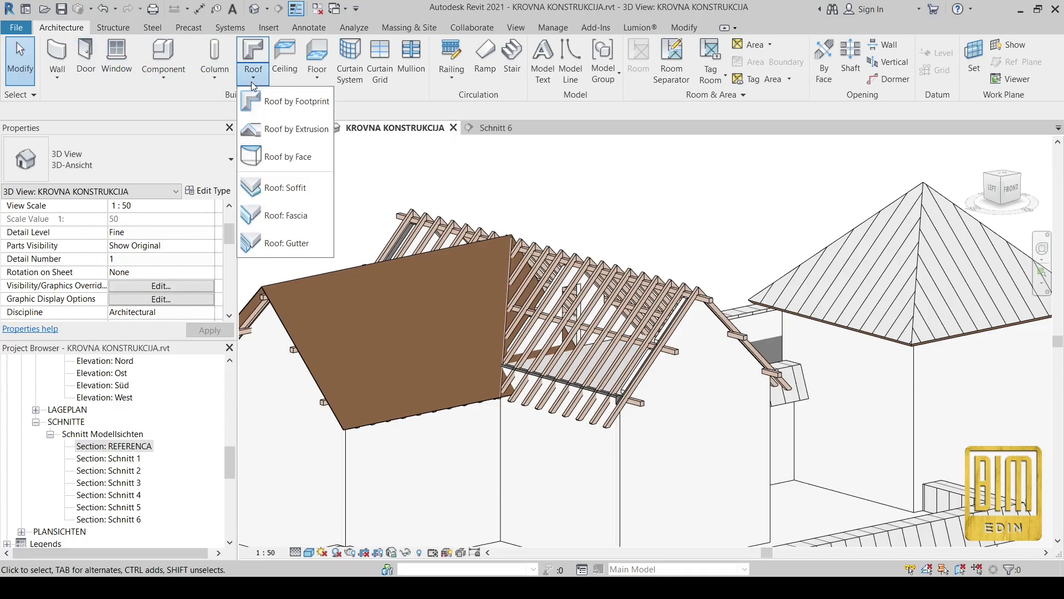
pyautogui.click(277, 128)
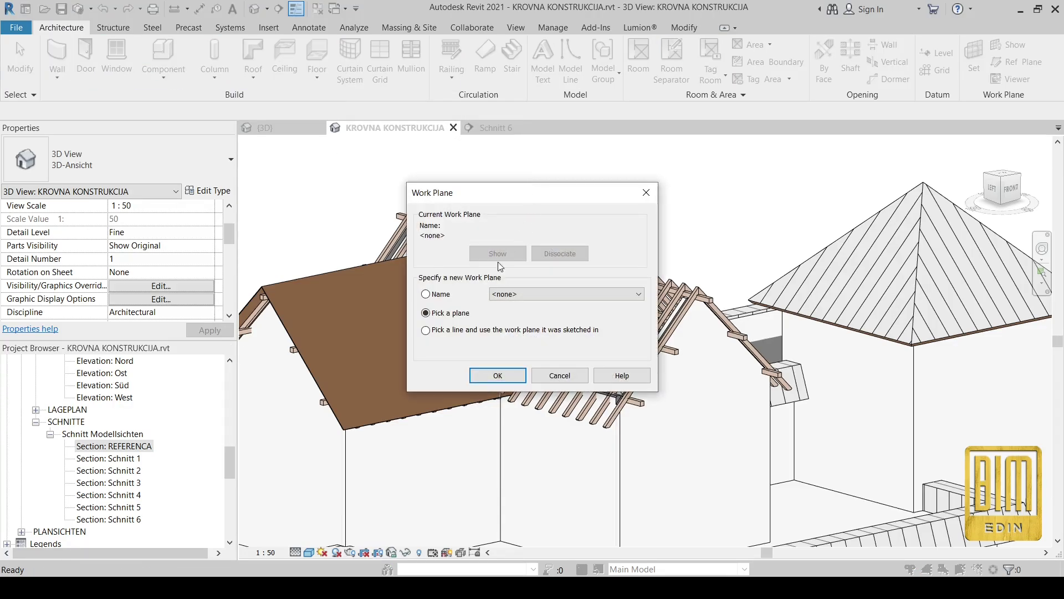
pyautogui.click(482, 377)
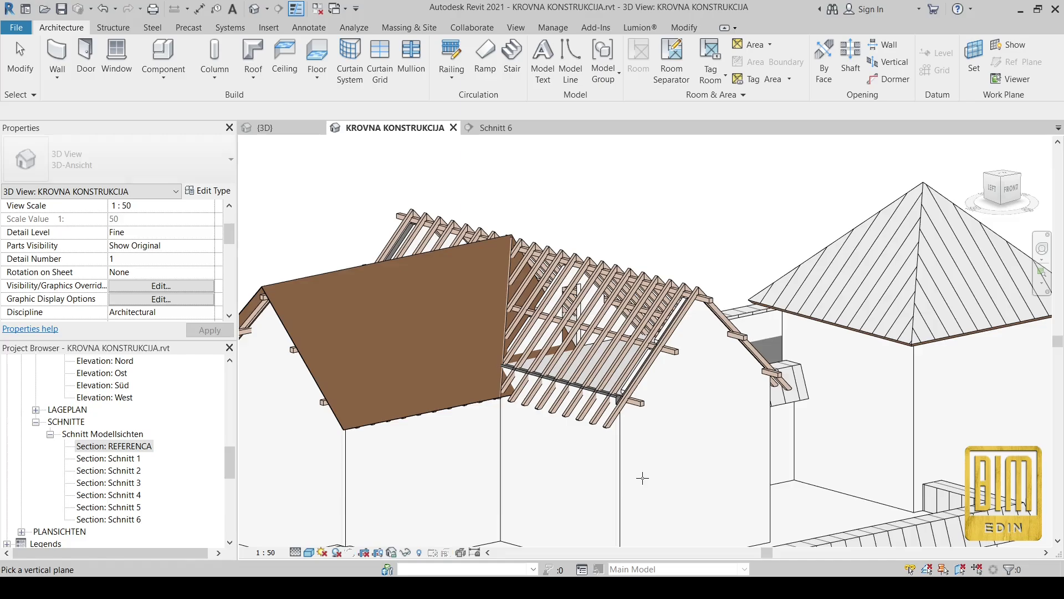
pyautogui.scroll(5, 634, 403)
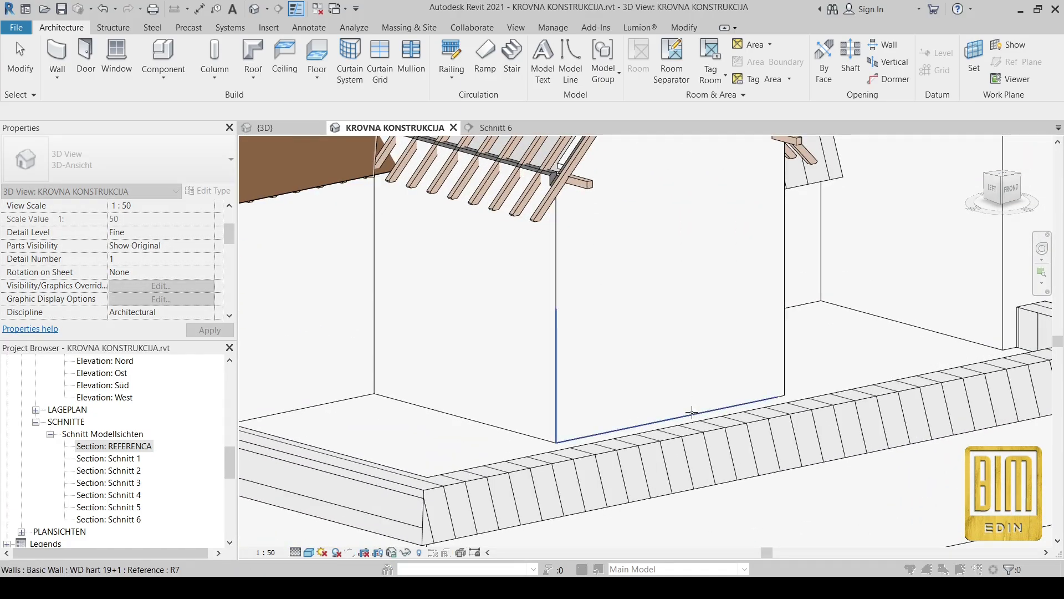
pyautogui.click(545, 319)
pyautogui.click(537, 321)
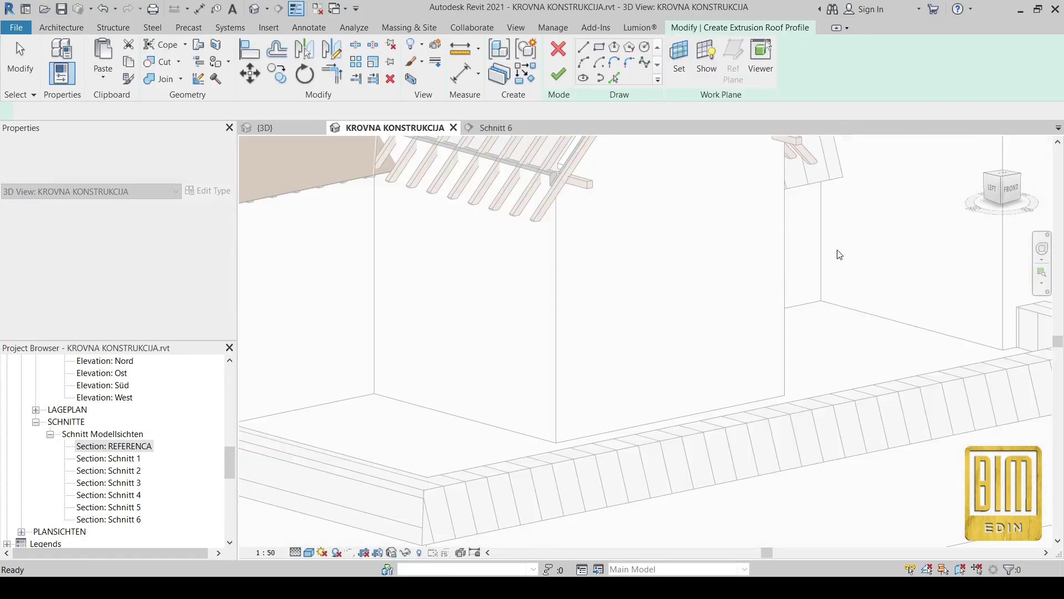
pyautogui.click(978, 202)
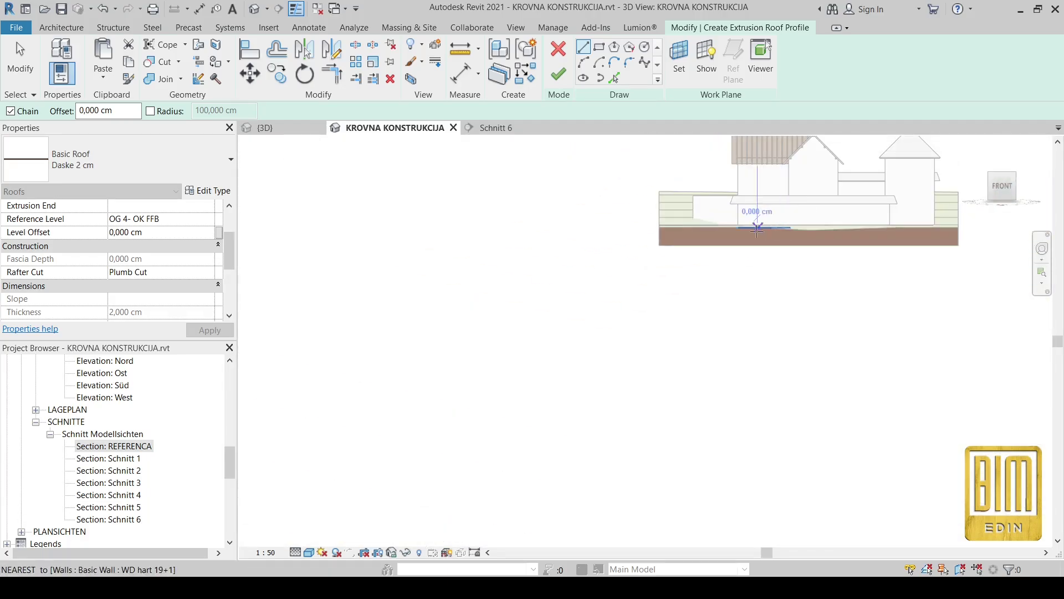
pyautogui.scroll(5, 657, 282)
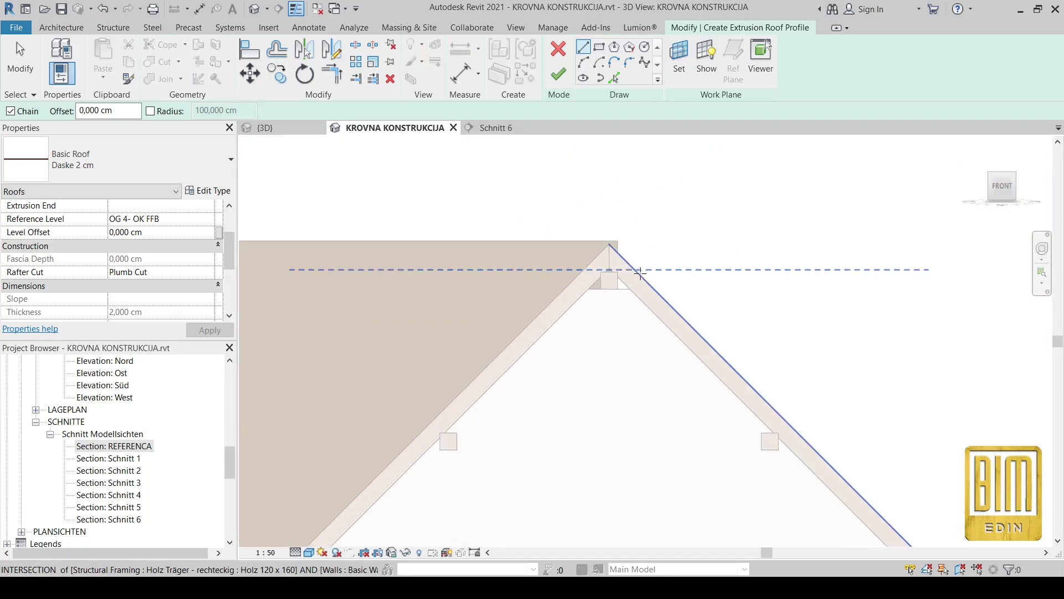
# Step: Trace the left rafter's upper edge with a 2 cm offset and finish the deck
pyautogui.click(614, 81)
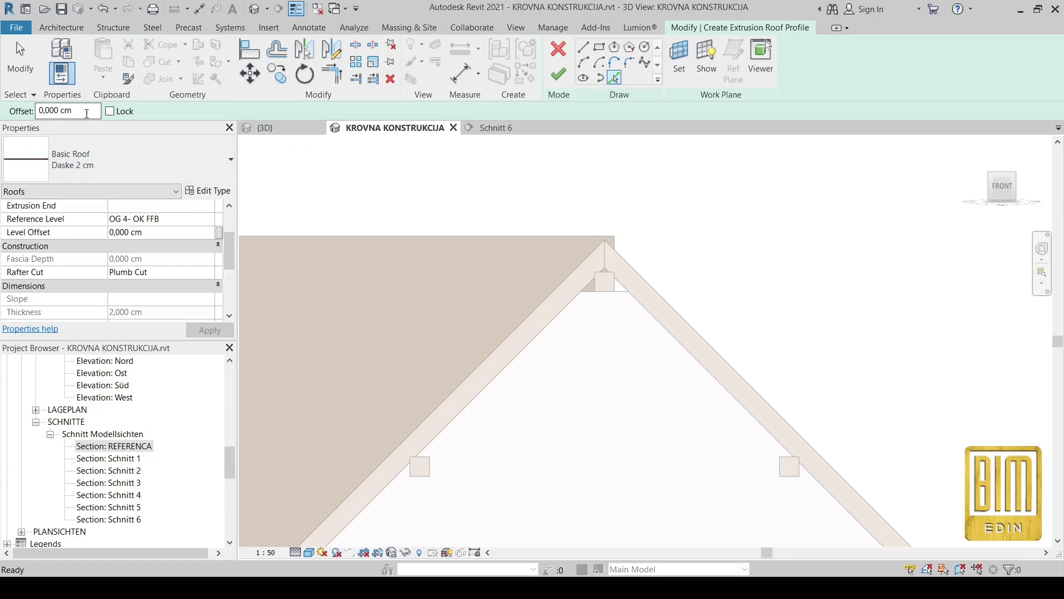
pyautogui.click(37, 105)
pyautogui.write('2')
pyautogui.scroll(4, 630, 265)
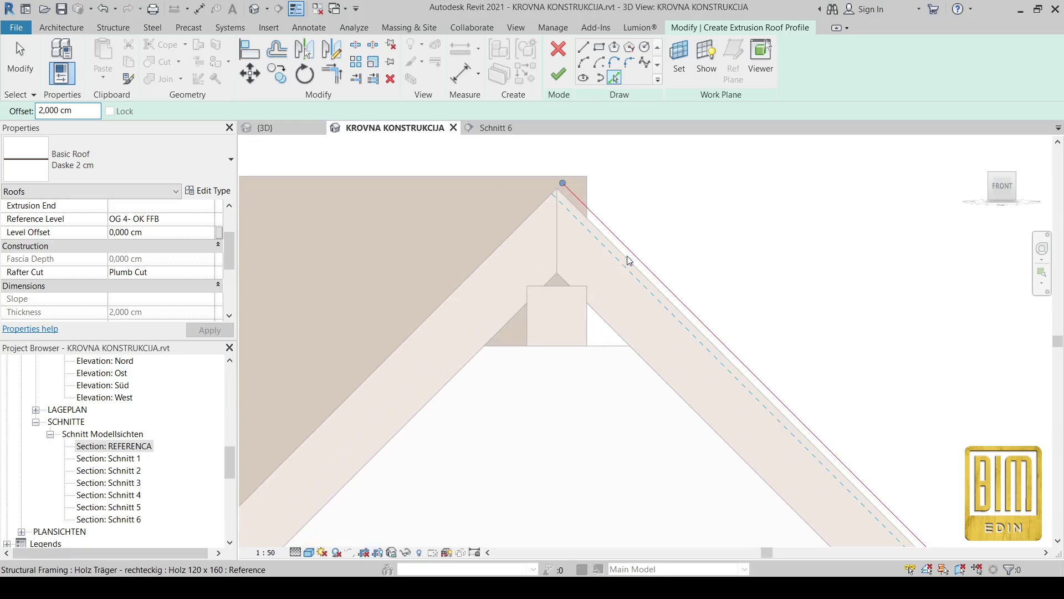
pyautogui.click(537, 209)
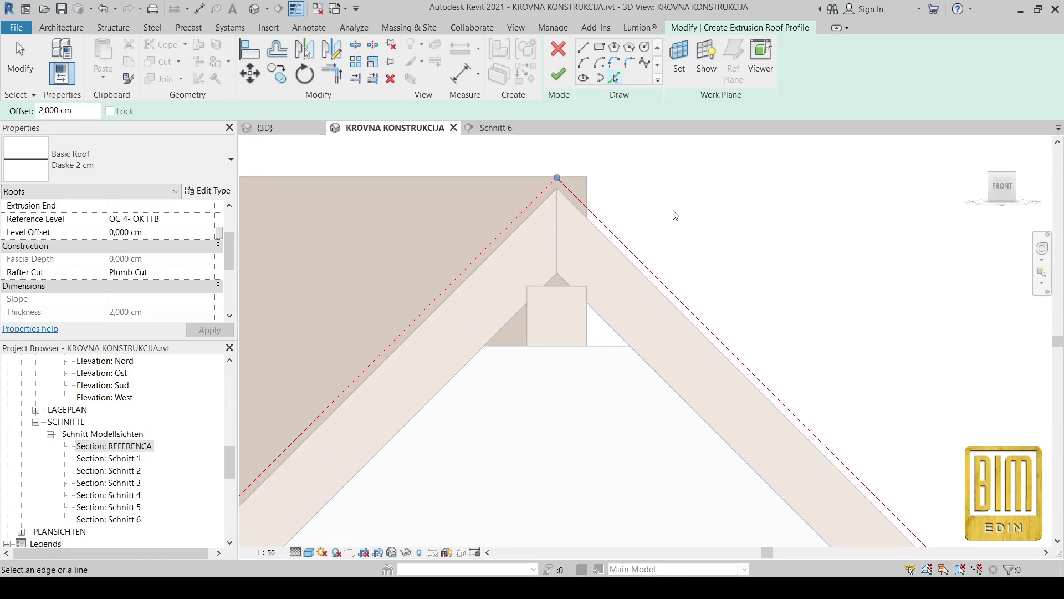
pyautogui.scroll(-3, 675, 215)
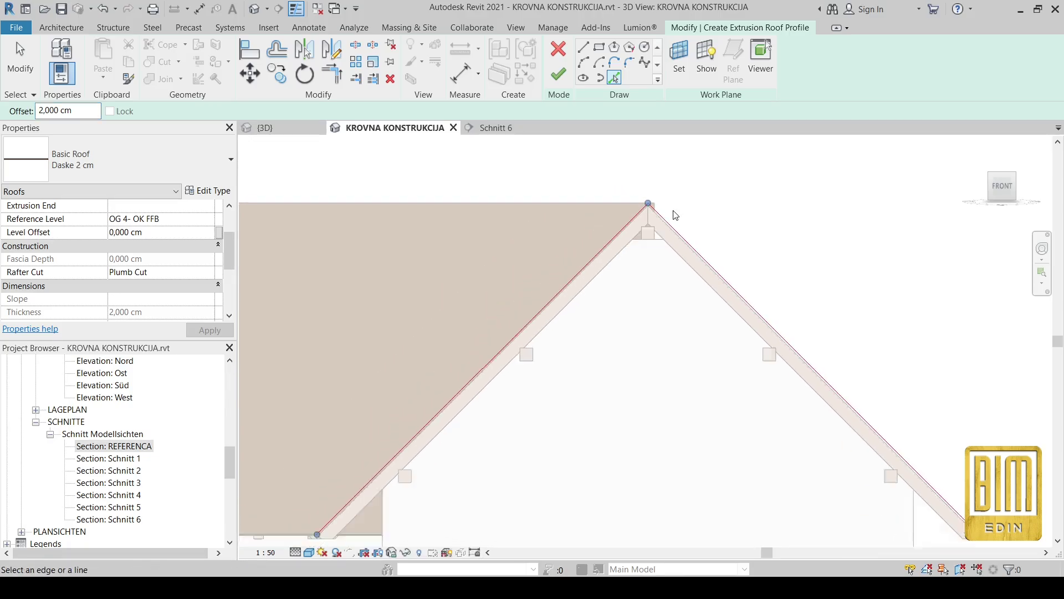
pyautogui.click(558, 74)
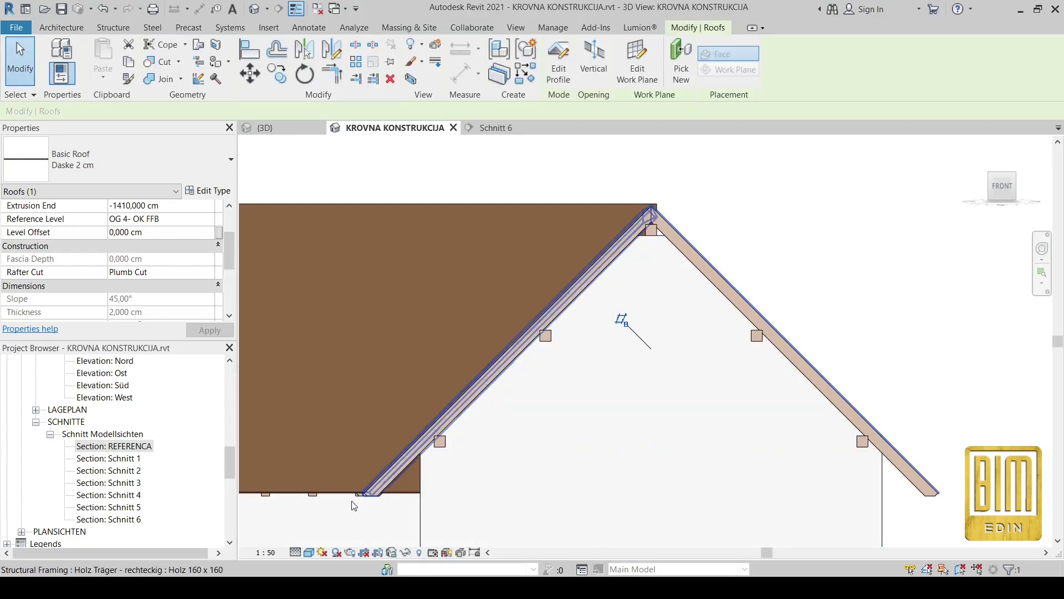
# Step: Set the new deck's Rafter Cut to Two Cut - Square and Fascia Depth to 2 cm, then apply
pyautogui.scroll(6, 355, 499)
pyautogui.moveTo(371, 470); pyautogui.dragTo(421, 341, button='middle')
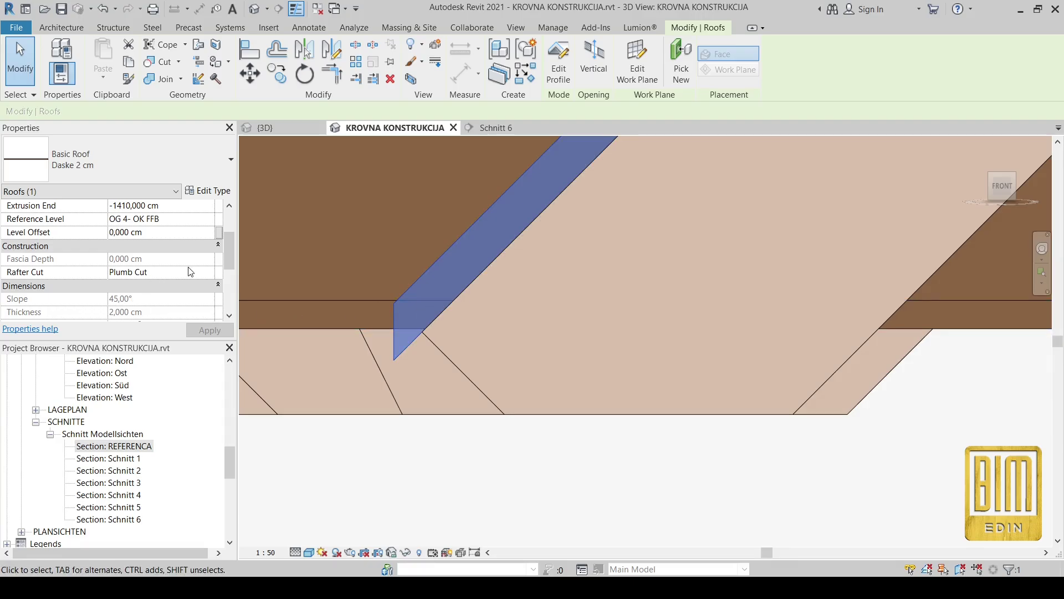
pyautogui.click(209, 277)
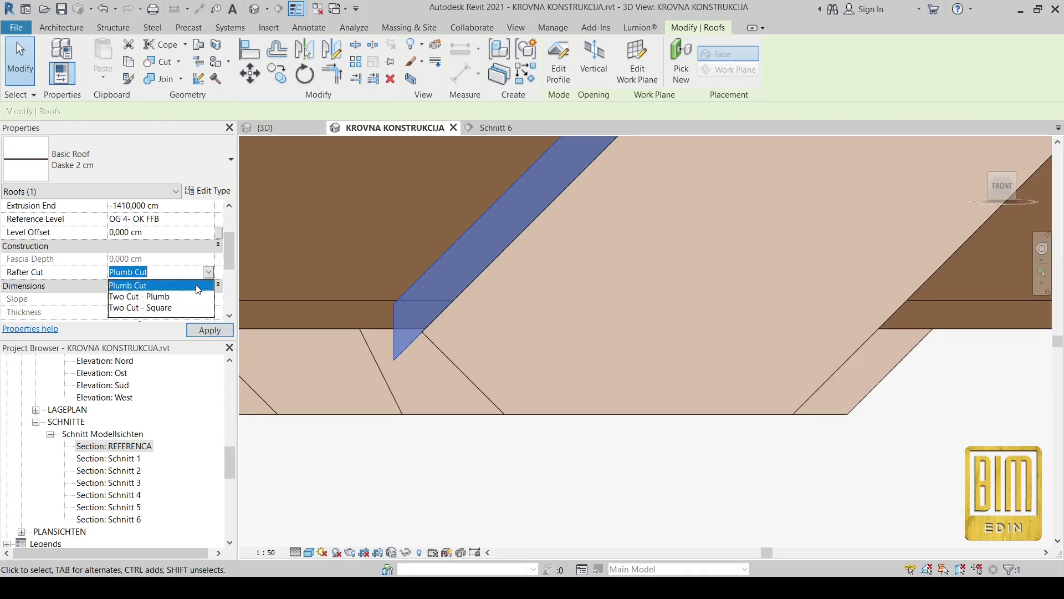
pyautogui.click(160, 308)
pyautogui.click(164, 259)
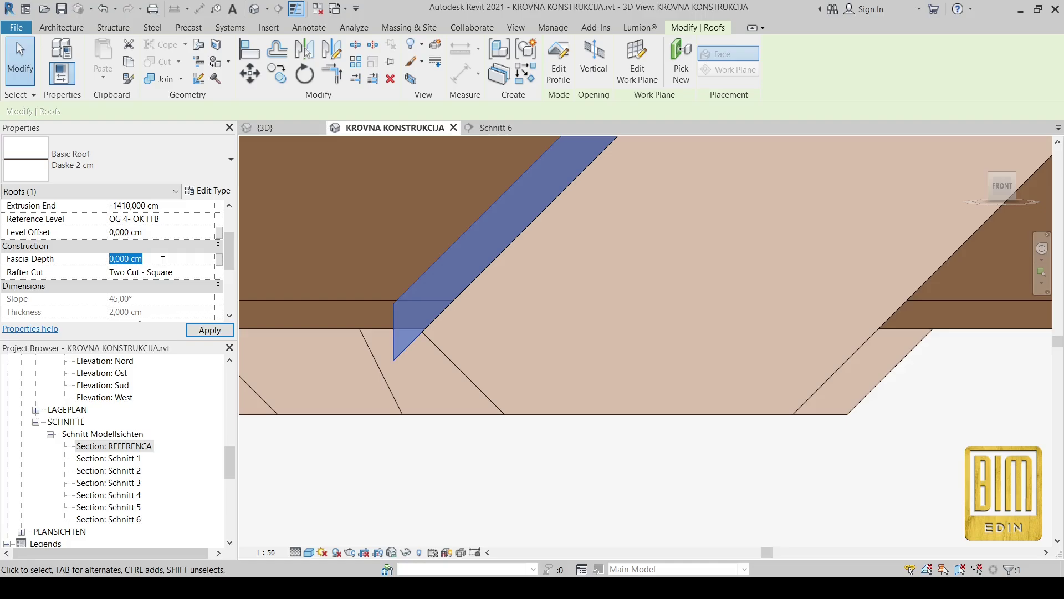
pyautogui.write('2')
pyautogui.press('Return')
pyautogui.click(189, 331)
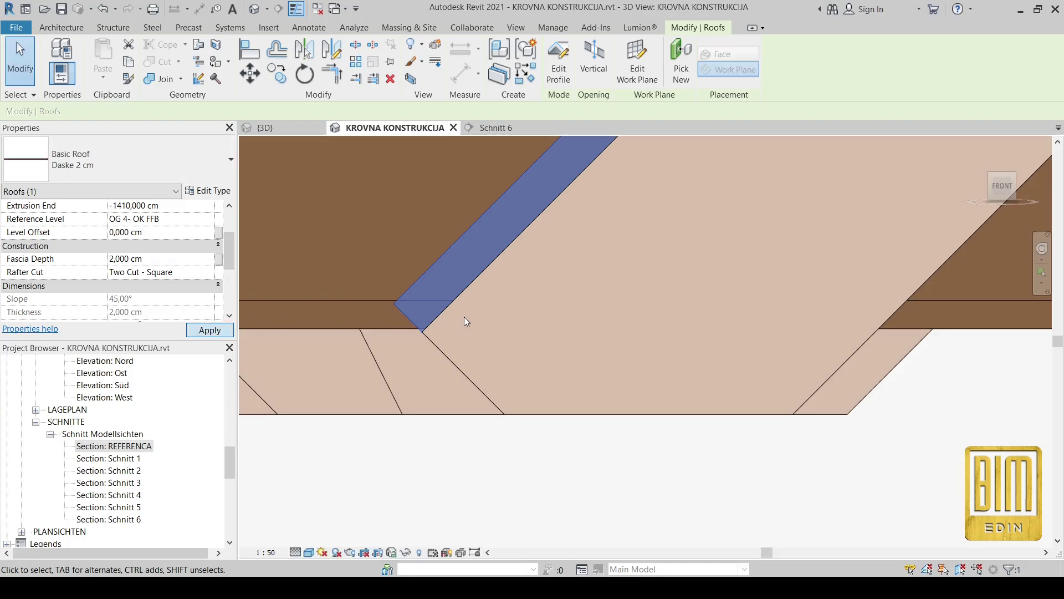
# Step: With Align, pick the projecting beam end face as the reference
pyautogui.scroll(-6, 493, 384)
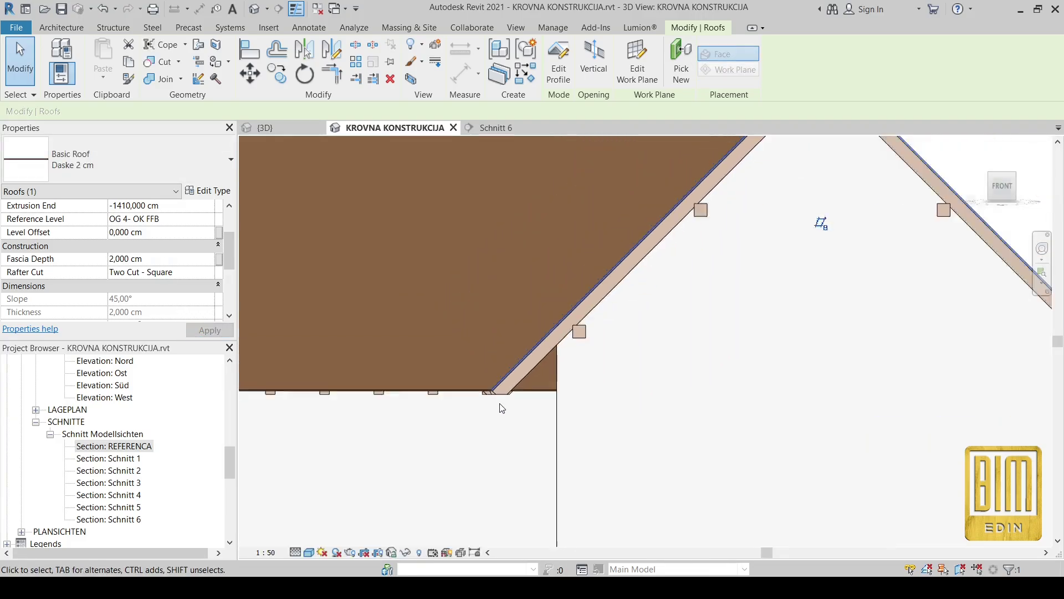
pyautogui.scroll(5, 689, 202)
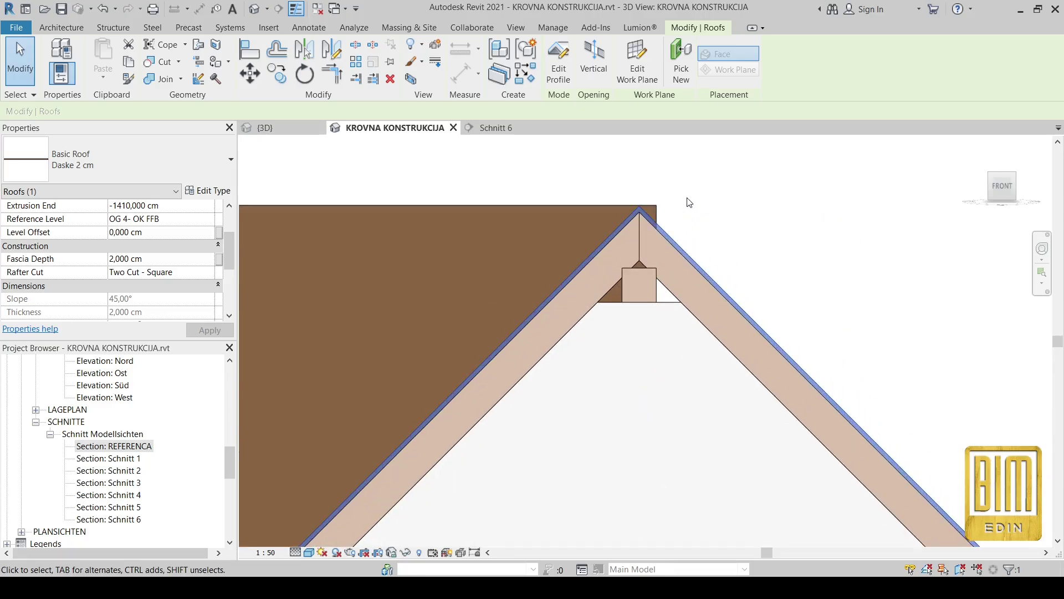
pyautogui.scroll(-5, 689, 203)
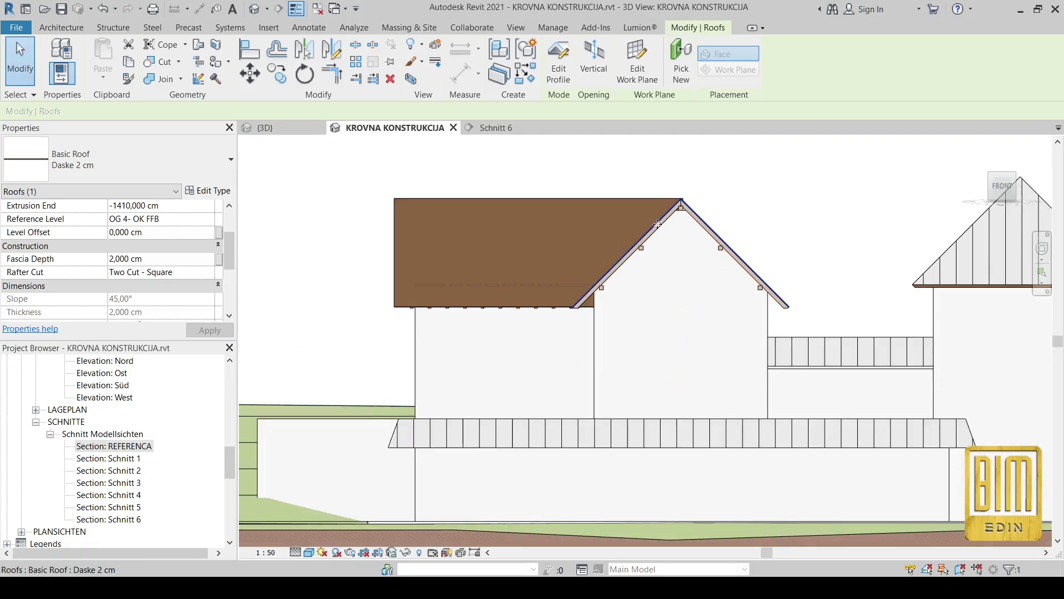
pyautogui.keyDown('shift'); pyautogui.moveTo(619, 357); pyautogui.dragTo(682, 414, button='middle'); pyautogui.keyUp('shift')
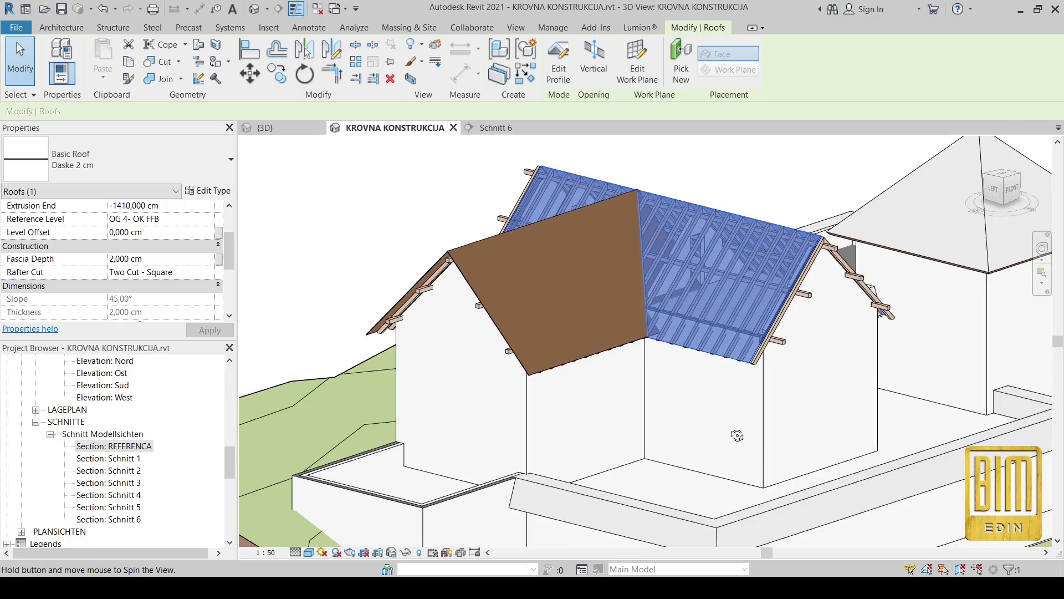
pyautogui.click(248, 46)
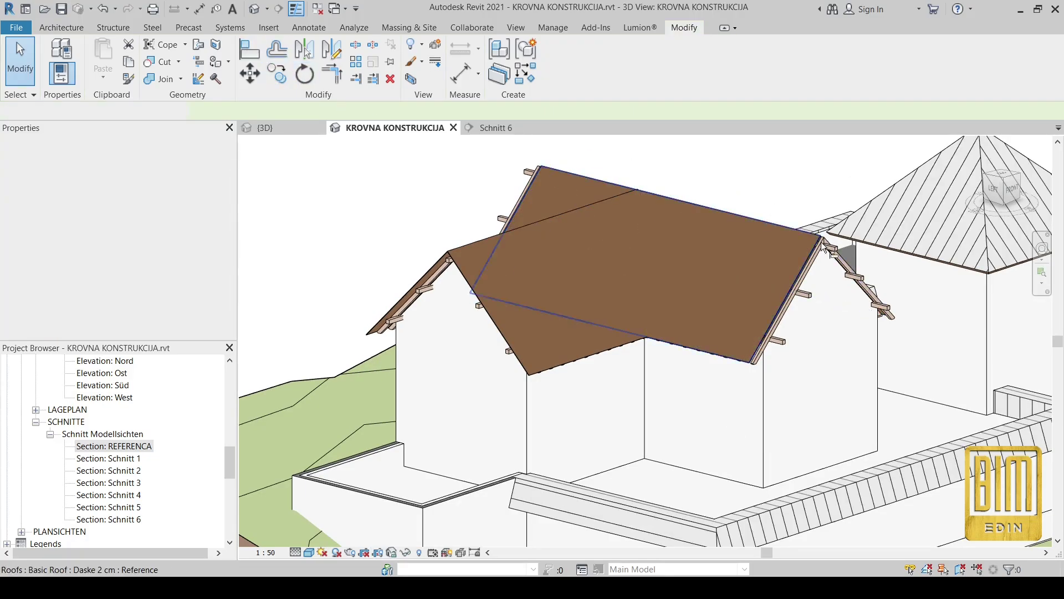
pyautogui.scroll(6, 821, 241)
pyautogui.click(832, 238)
pyautogui.scroll(-5, 833, 238)
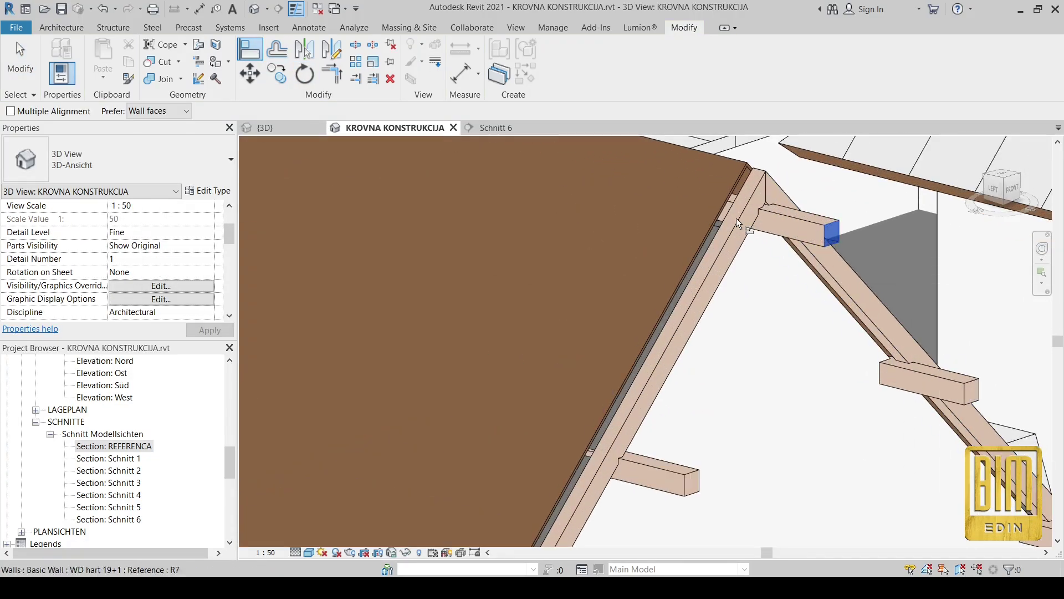
pyautogui.scroll(-5, 810, 233)
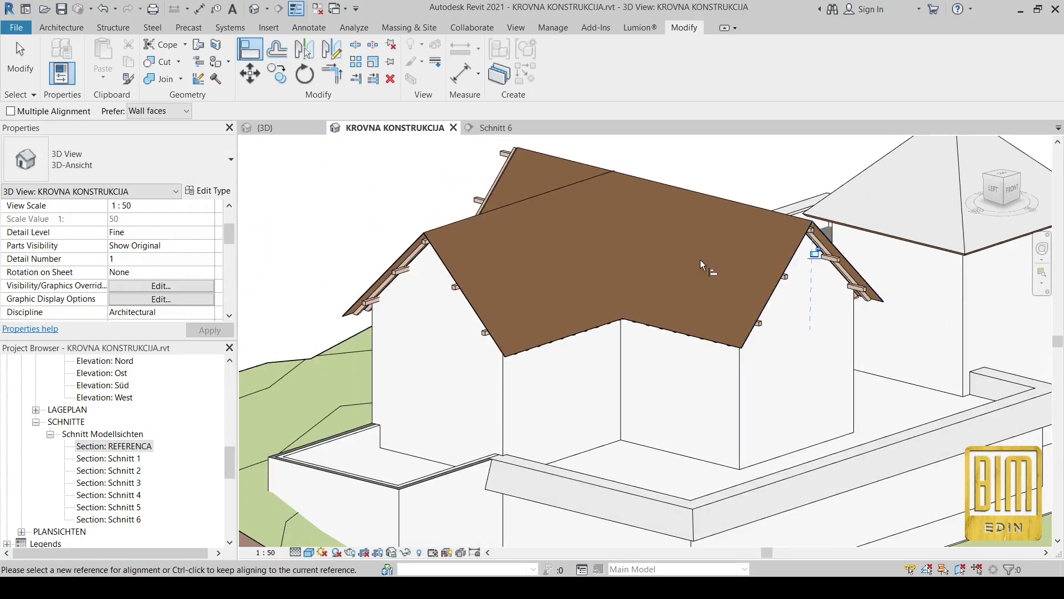
# Step: Line up the deck's end face with the beam end, check from behind, and exit Align
pyautogui.keyDown('shift'); pyautogui.moveTo(409, 340); pyautogui.dragTo(424, 285, button='middle'); pyautogui.keyUp('shift')
pyautogui.scroll(6, 491, 289)
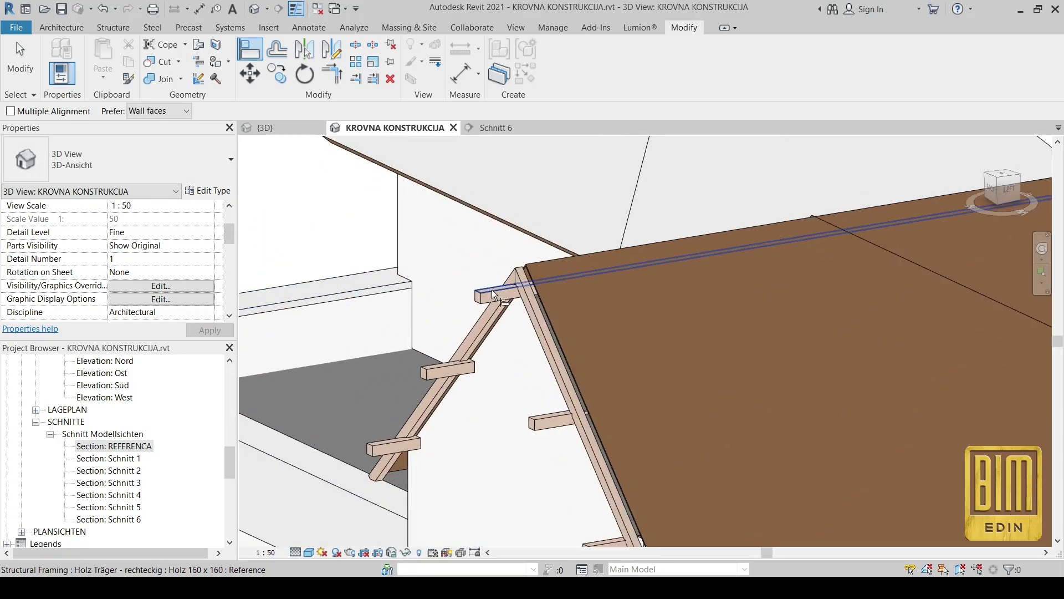
pyautogui.click(519, 288)
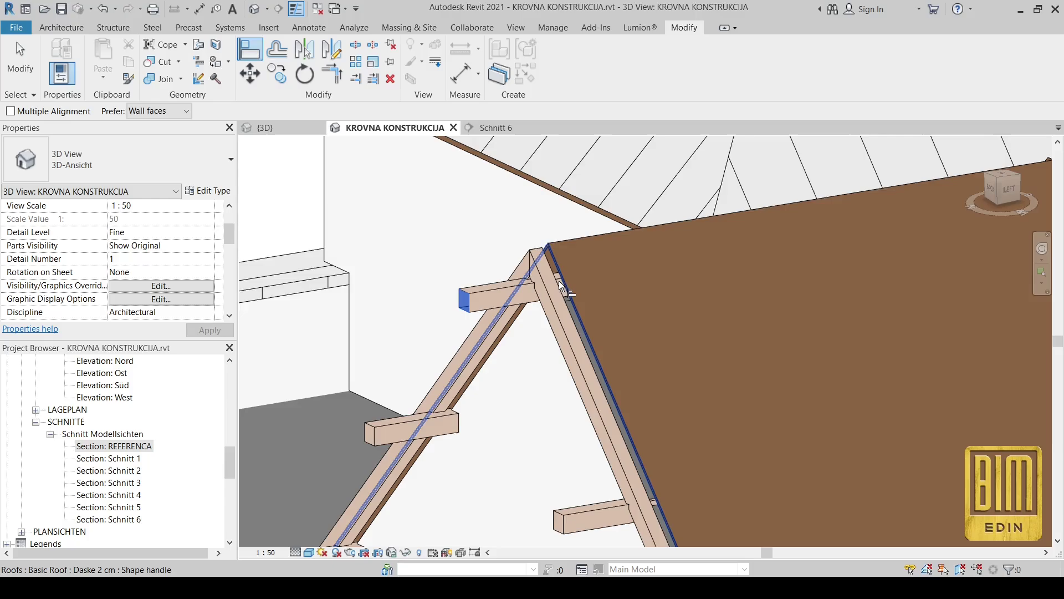
pyautogui.scroll(-4, 559, 280)
pyautogui.scroll(-3, 474, 211)
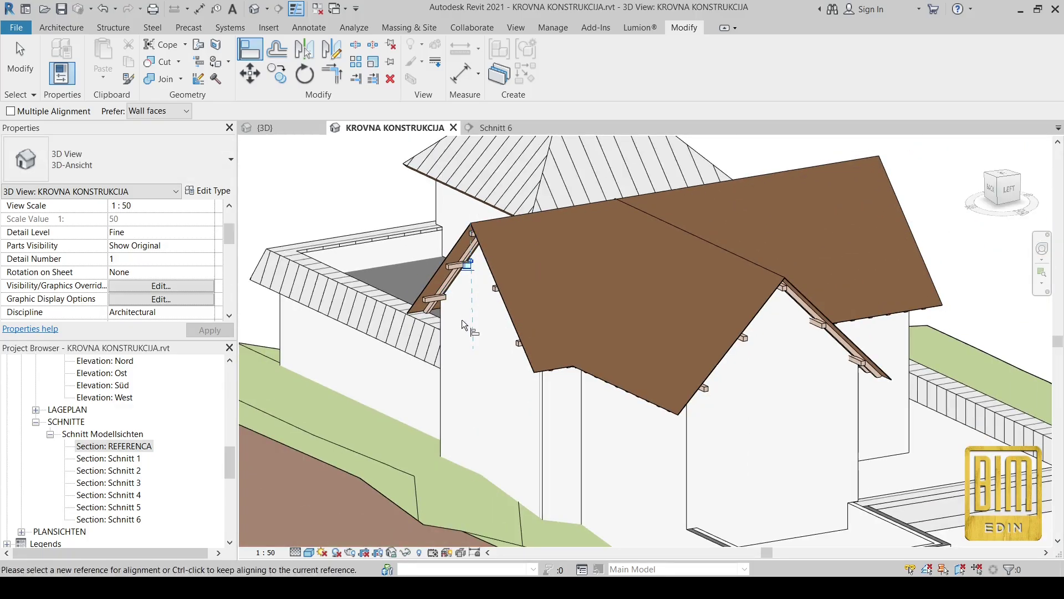
pyautogui.keyDown('shift'); pyautogui.moveTo(461, 319); pyautogui.dragTo(344, 269, button='middle'); pyautogui.keyUp('shift')
pyautogui.click(18, 69)
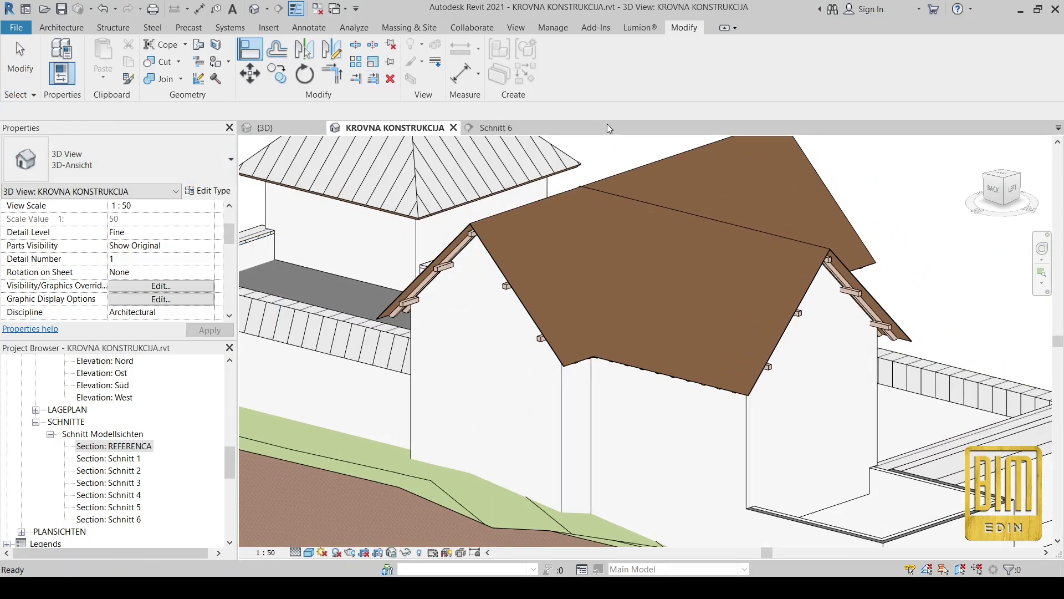
pyautogui.scroll(3, 765, 394)
pyautogui.scroll(3, 773, 398)
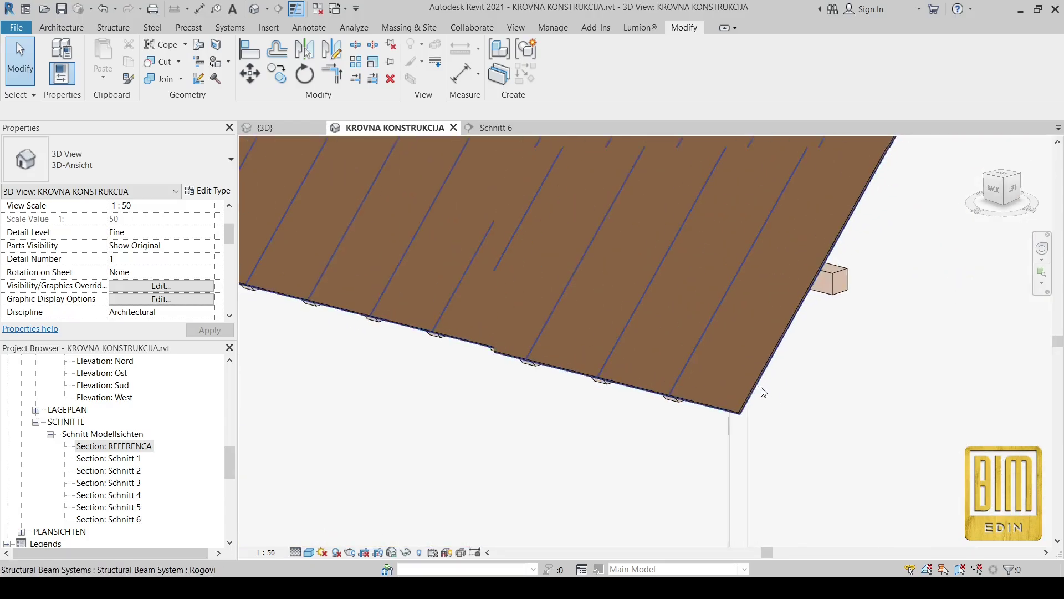
# Step: Select all visible Daske 2 cm roofs and temporarily isolate them in the 3D view
pyautogui.click(757, 389)
pyautogui.scroll(-5, 756, 387)
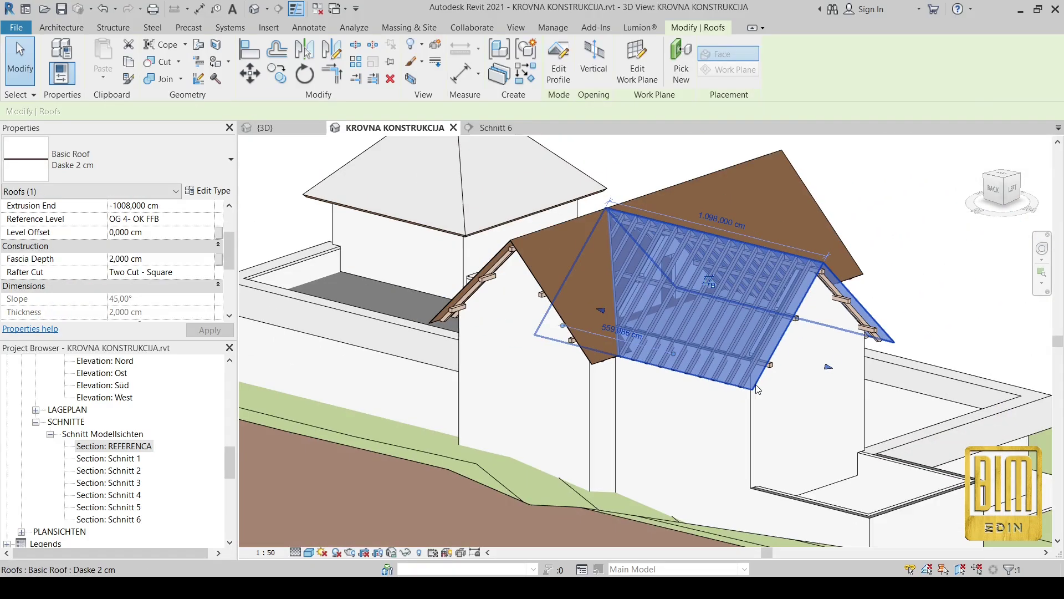
pyautogui.rightClick(755, 384)
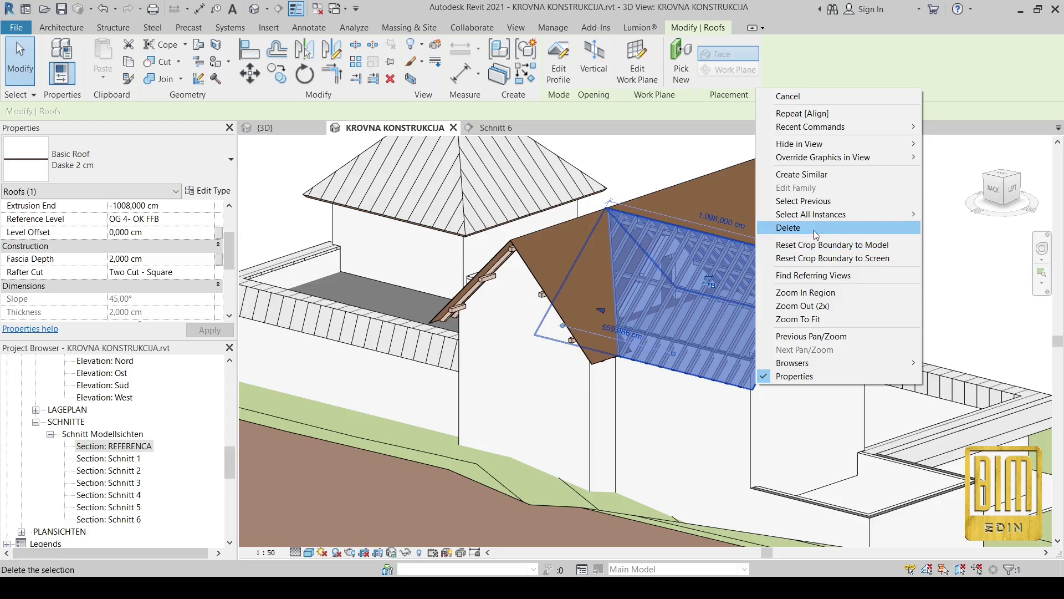
pyautogui.click(965, 214)
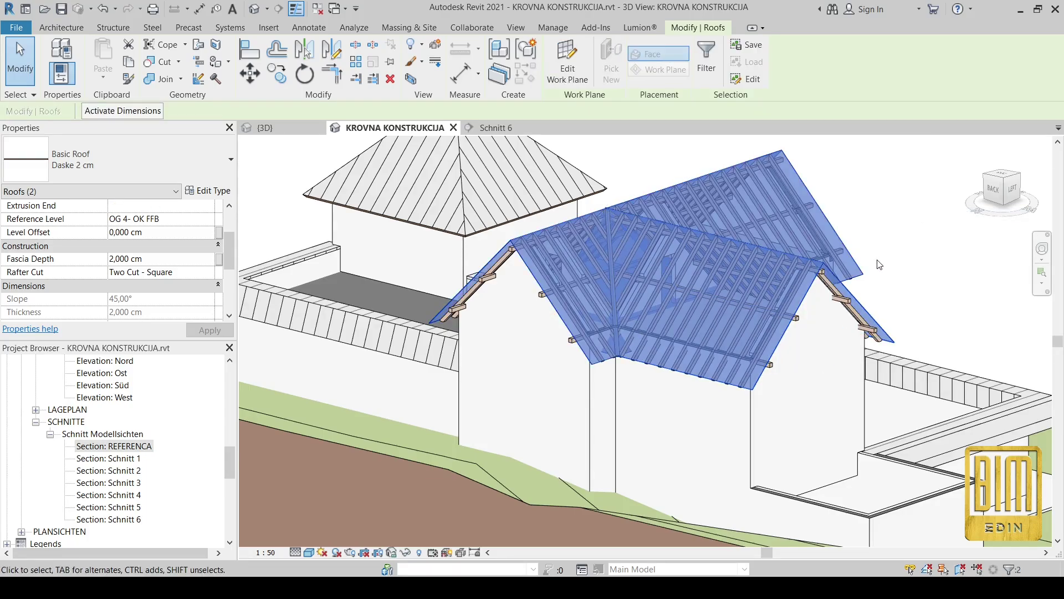
pyautogui.click(405, 552)
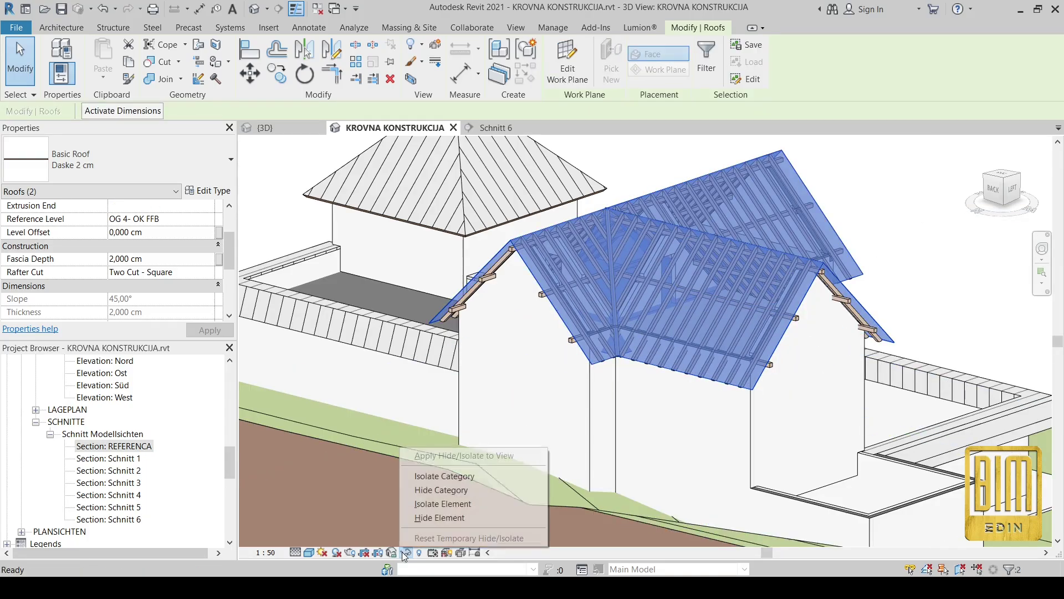
pyautogui.click(431, 505)
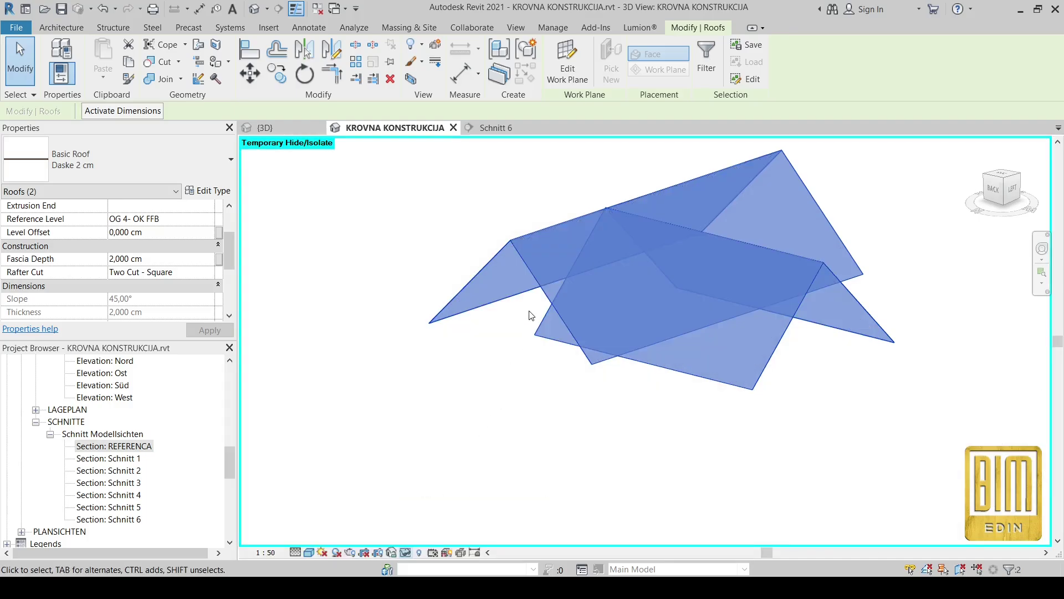
pyautogui.click(530, 430)
pyautogui.keyDown('shift'); pyautogui.moveTo(531, 474); pyautogui.dragTo(355, 432, button='middle'); pyautogui.keyUp('shift')
# Step: Start a face opening on the front roof face, picking the ridge and top edge as lines
pyautogui.keyDown('shift'); pyautogui.moveTo(630, 430); pyautogui.dragTo(631, 361, button='middle'); pyautogui.keyUp('shift')
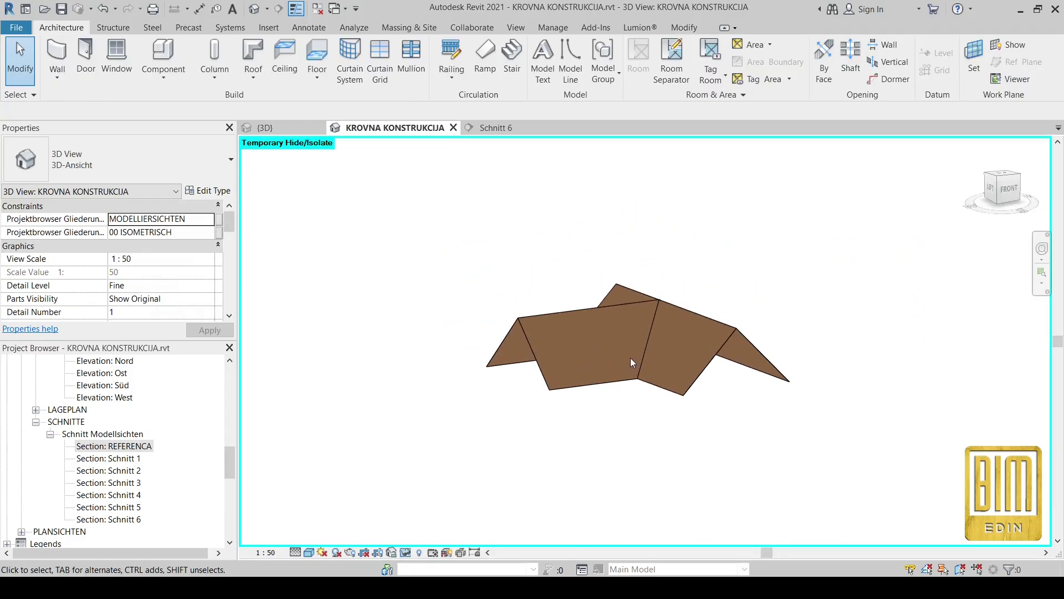
pyautogui.scroll(3, 654, 312)
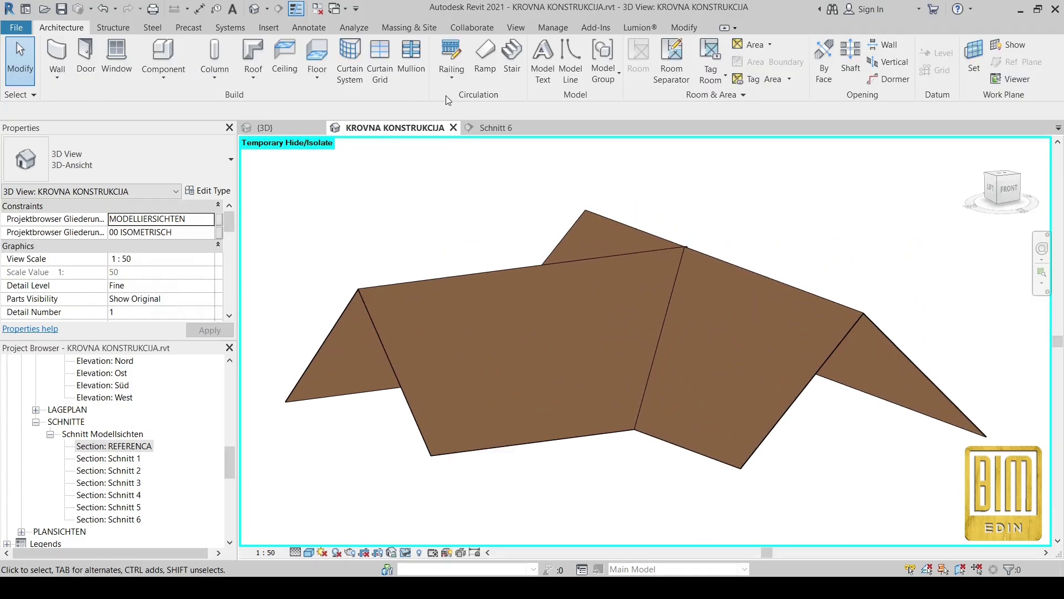
pyautogui.click(589, 434)
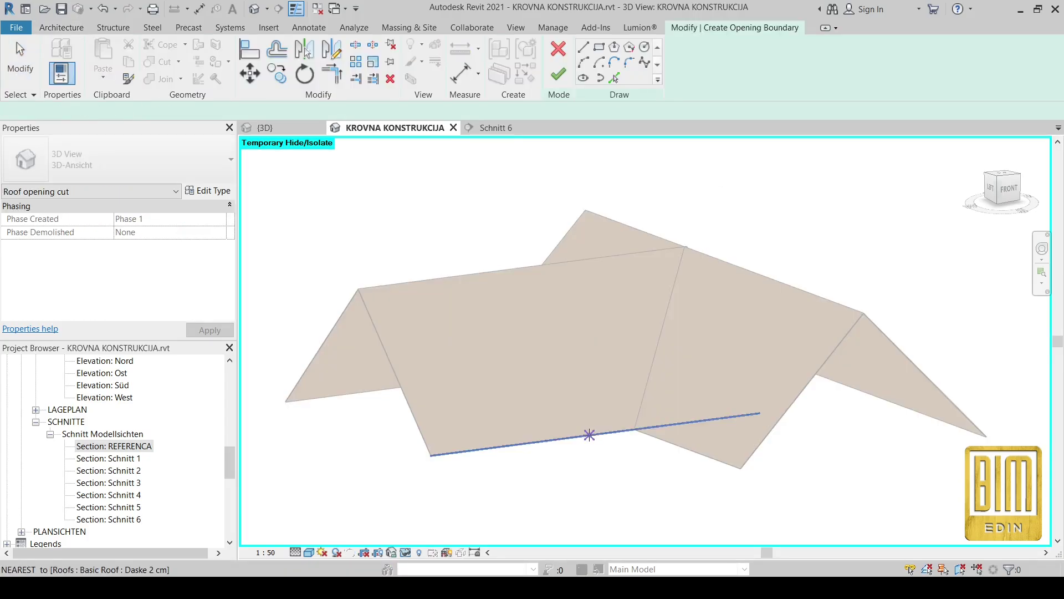
pyautogui.scroll(3, 677, 315)
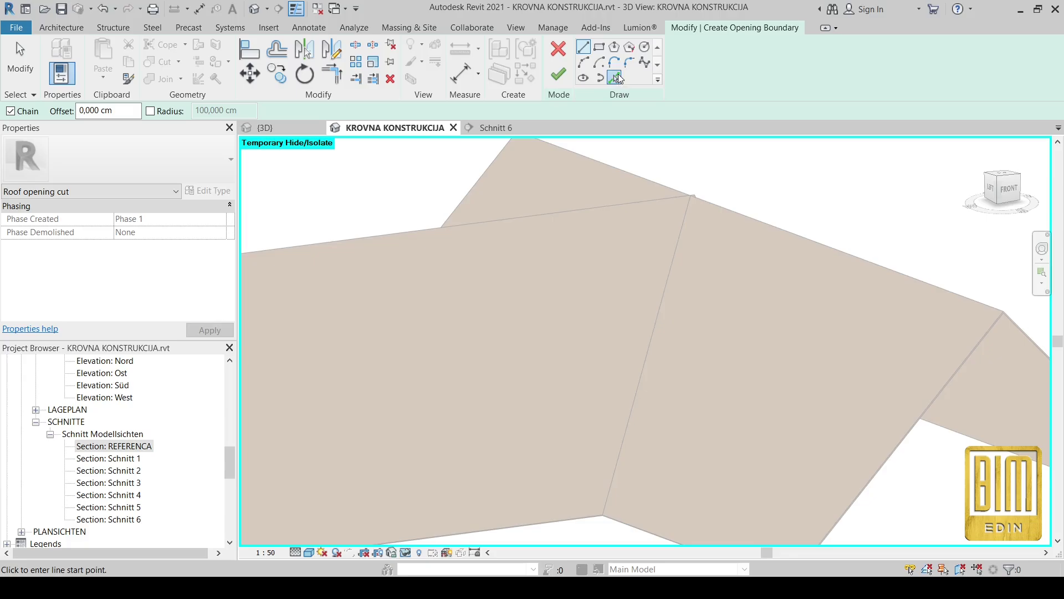
pyautogui.click(617, 75)
pyautogui.click(683, 243)
pyautogui.click(654, 201)
pyautogui.scroll(-3, 655, 204)
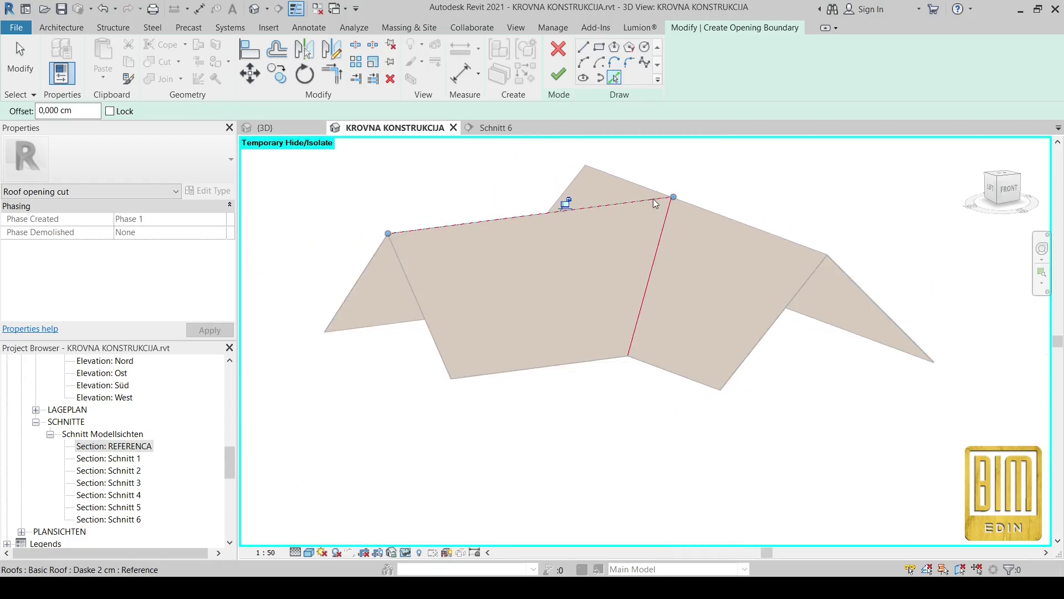
pyautogui.moveTo(777, 396)
pyautogui.keyDown('shift'); pyautogui.mouseDown(button='middle')
pyautogui.moveTo(713, 356)
pyautogui.moveTo(739, 472)
pyautogui.mouseUp(button='middle'); pyautogui.keyUp('shift')
pyautogui.scroll(5, 757, 197)
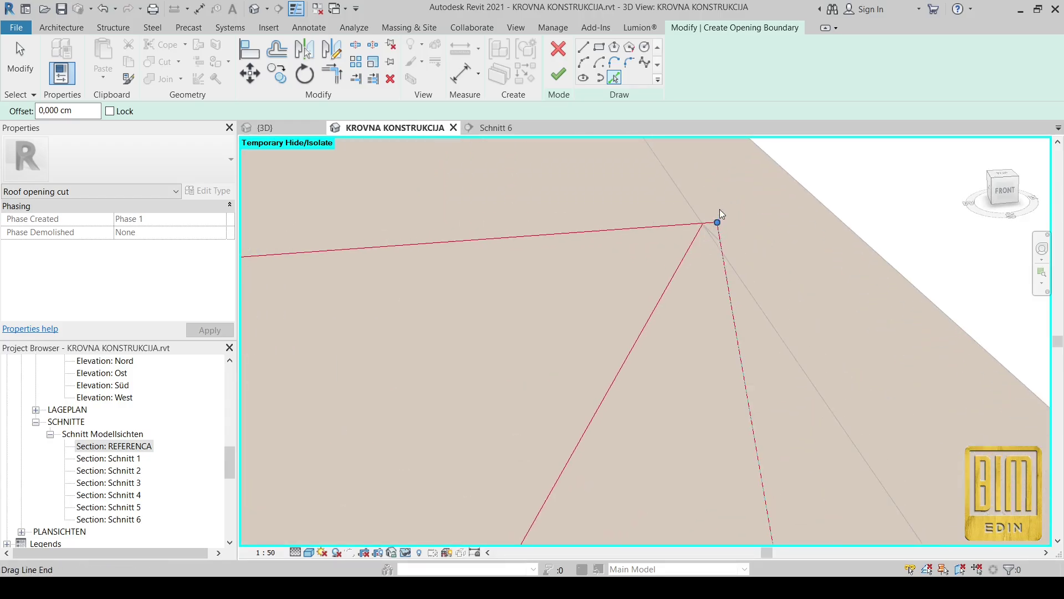
# Step: Trim the two sketch lines to a corner and finish the opening cut
pyautogui.click(342, 82)
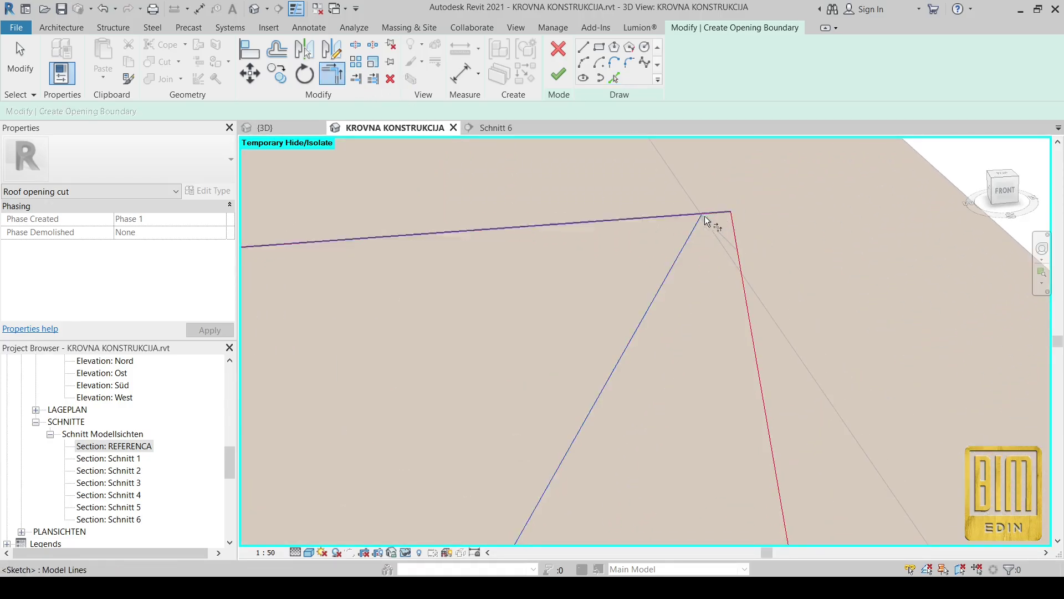
pyautogui.click(715, 216)
pyautogui.click(698, 223)
pyautogui.scroll(-3, 702, 179)
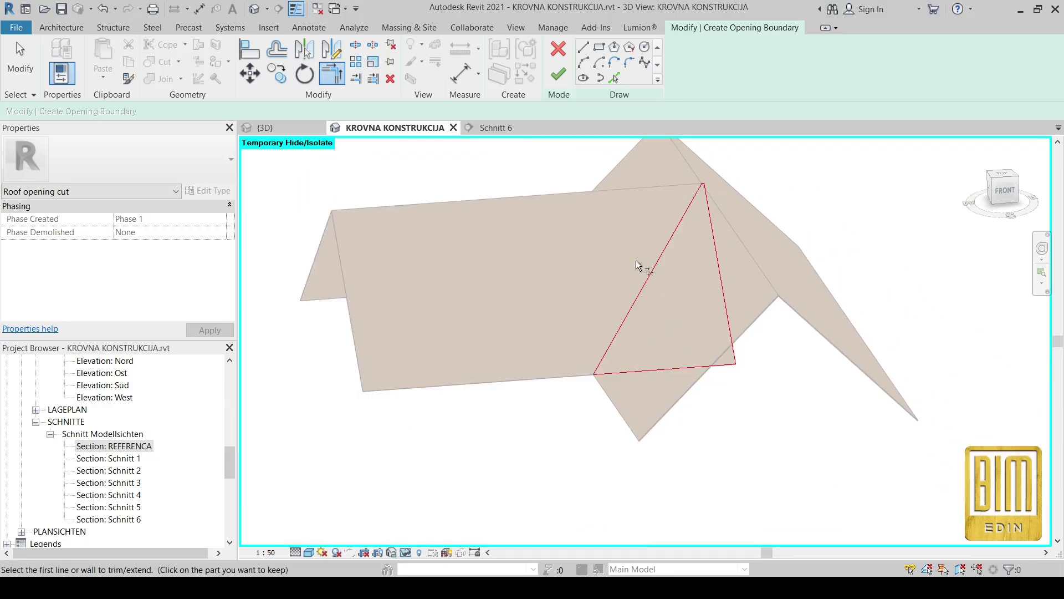
pyautogui.click(558, 78)
pyautogui.keyDown('shift'); pyautogui.moveTo(498, 449); pyautogui.dragTo(843, 432, button='middle'); pyautogui.keyUp('shift')
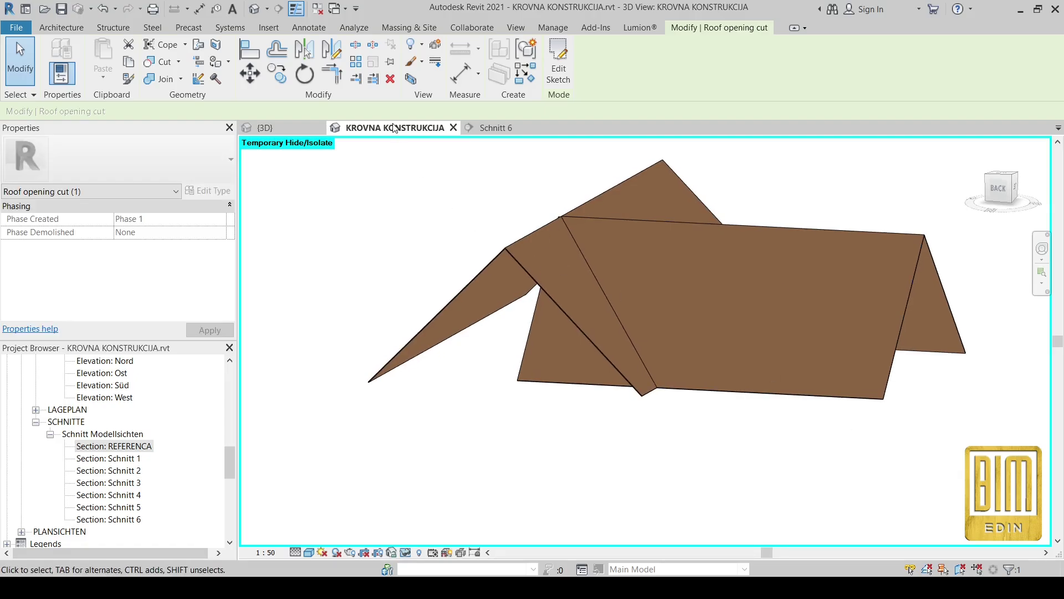
# Step: Start a By Face opening on the back roof face and pick a roof edge as a line
pyautogui.click(61, 27)
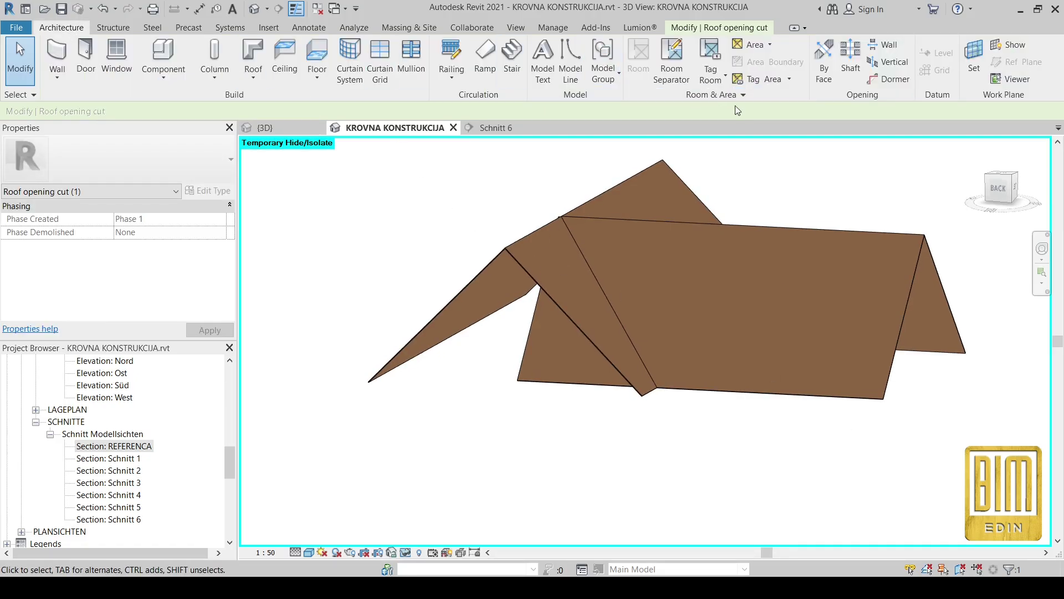
pyautogui.click(822, 62)
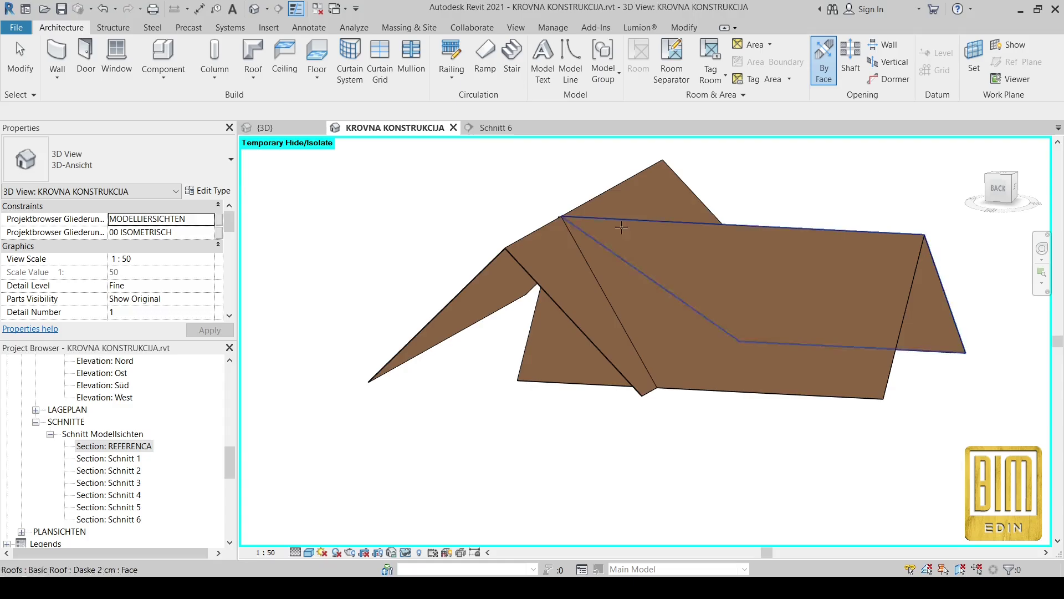
pyautogui.click(679, 386)
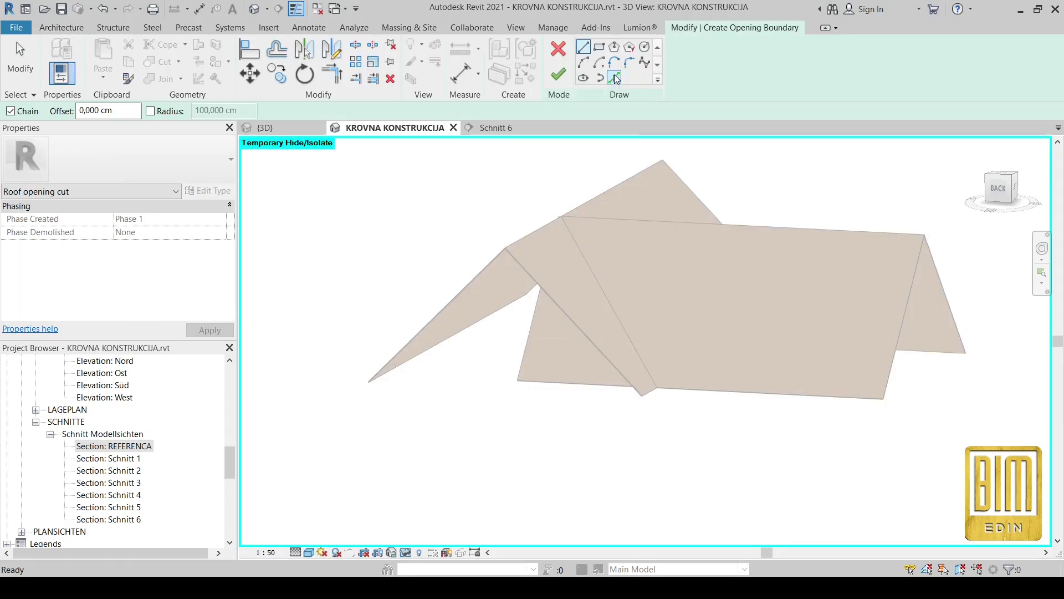
pyautogui.click(565, 222)
pyautogui.scroll(6, 557, 214)
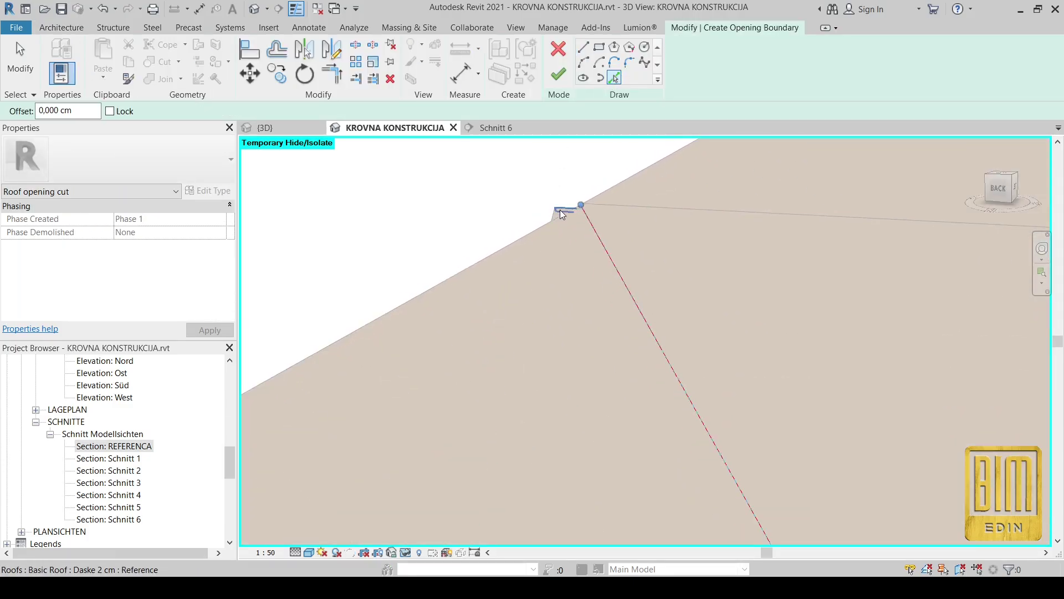
pyautogui.scroll(-5, 559, 177)
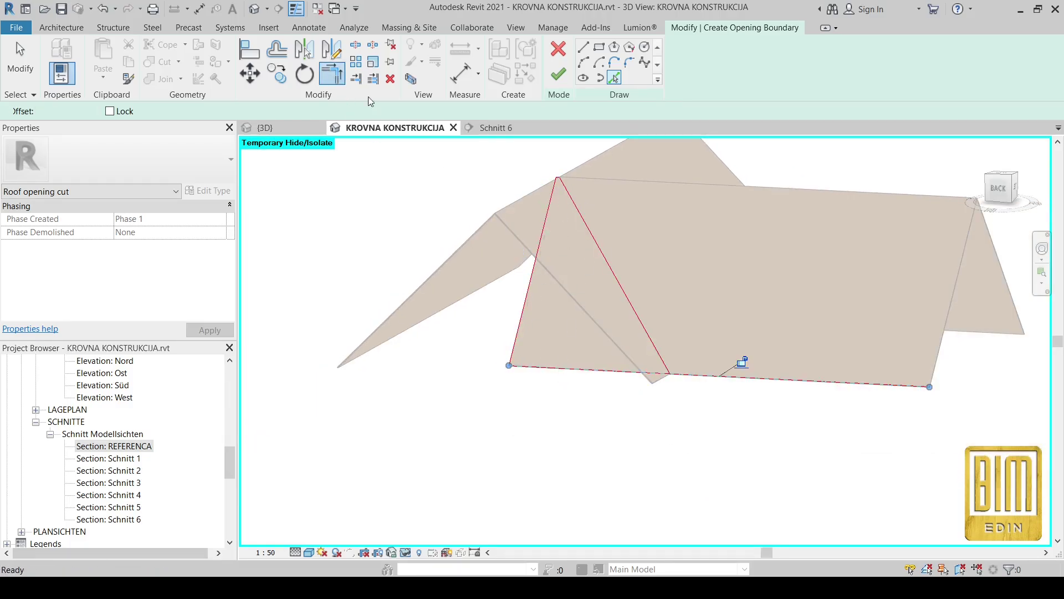
# Step: Trim the edge lines to a corner at the top and finish the opening
pyautogui.click(545, 221)
pyautogui.scroll(4, 548, 175)
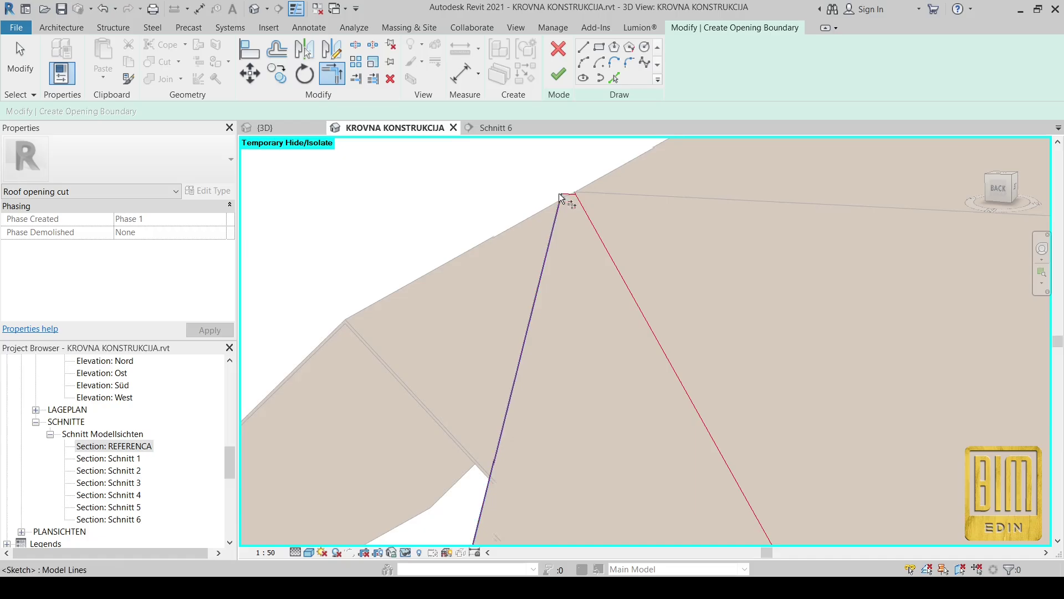
pyautogui.click(582, 202)
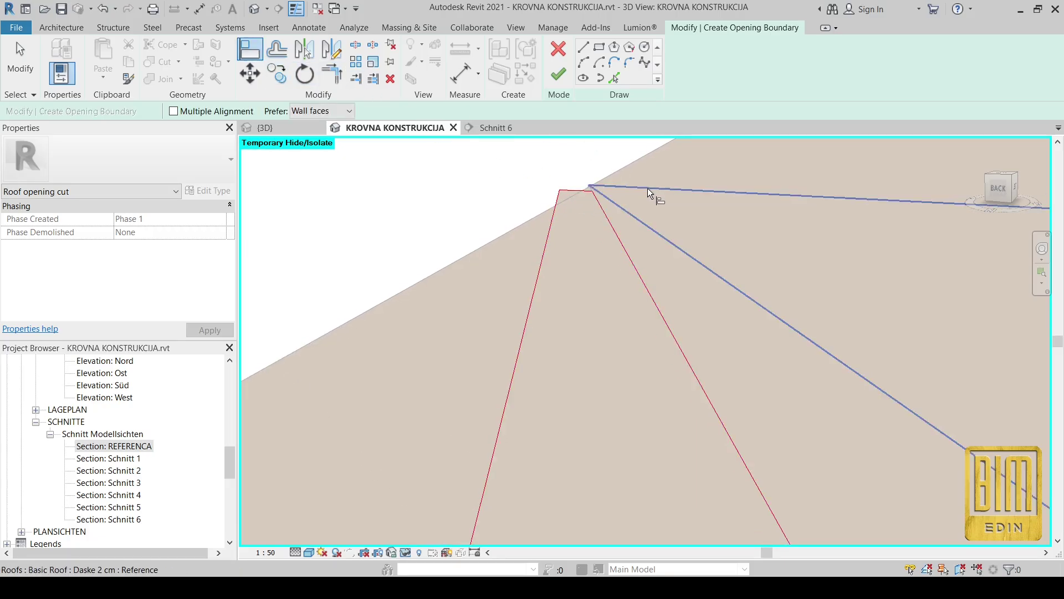
pyautogui.click(558, 74)
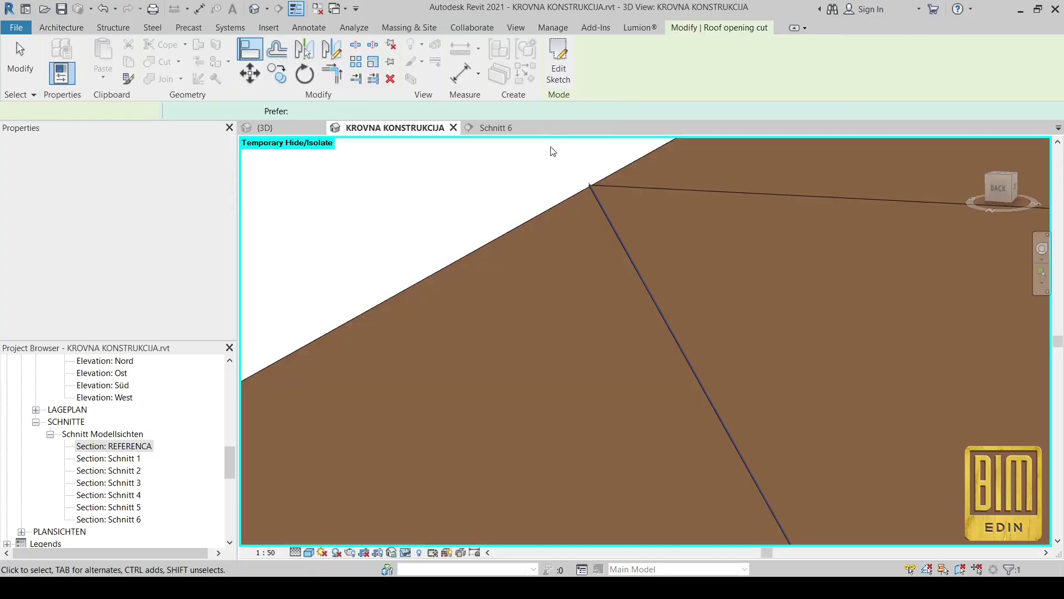
pyautogui.scroll(-5, 565, 181)
# Step: Start a third face-based roof opening on the left roof face
pyautogui.press('Escape')
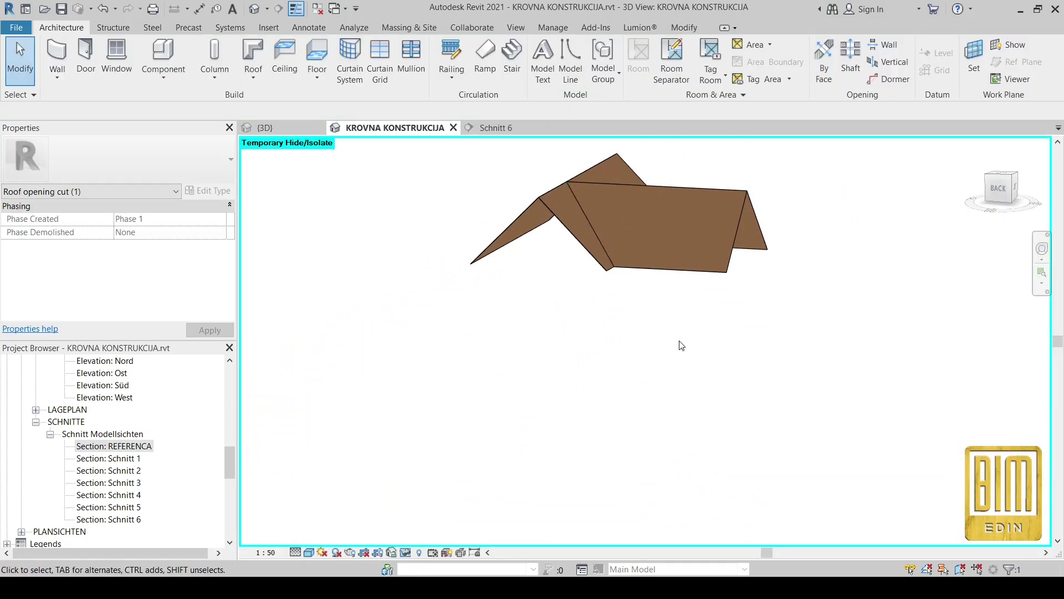
pyautogui.keyDown('shift'); pyautogui.moveTo(706, 356); pyautogui.dragTo(532, 333, button='middle'); pyautogui.keyUp('shift')
pyautogui.scroll(5, 540, 248)
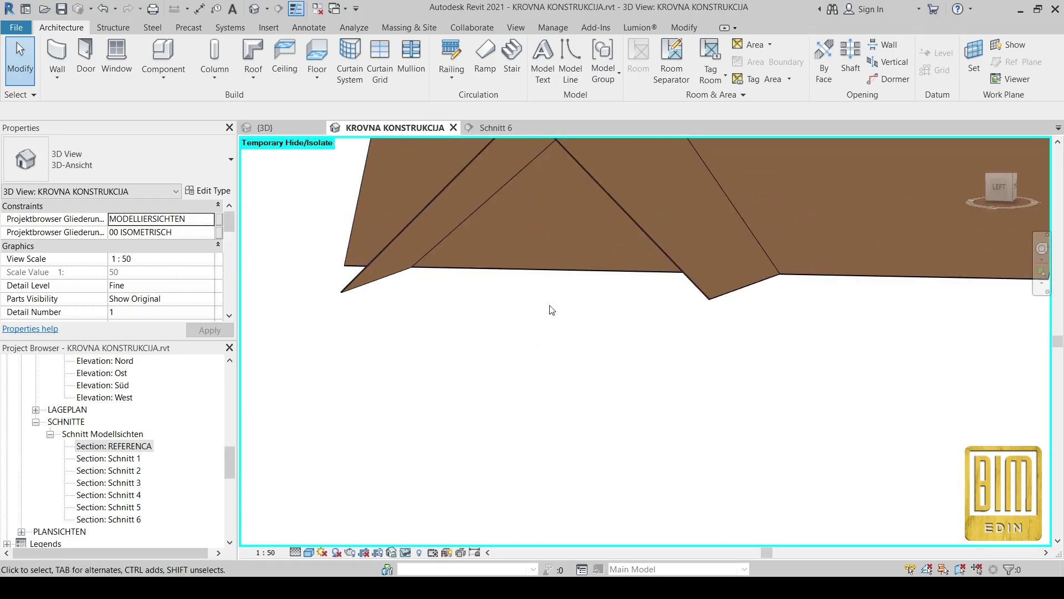
pyautogui.scroll(-2, 552, 310)
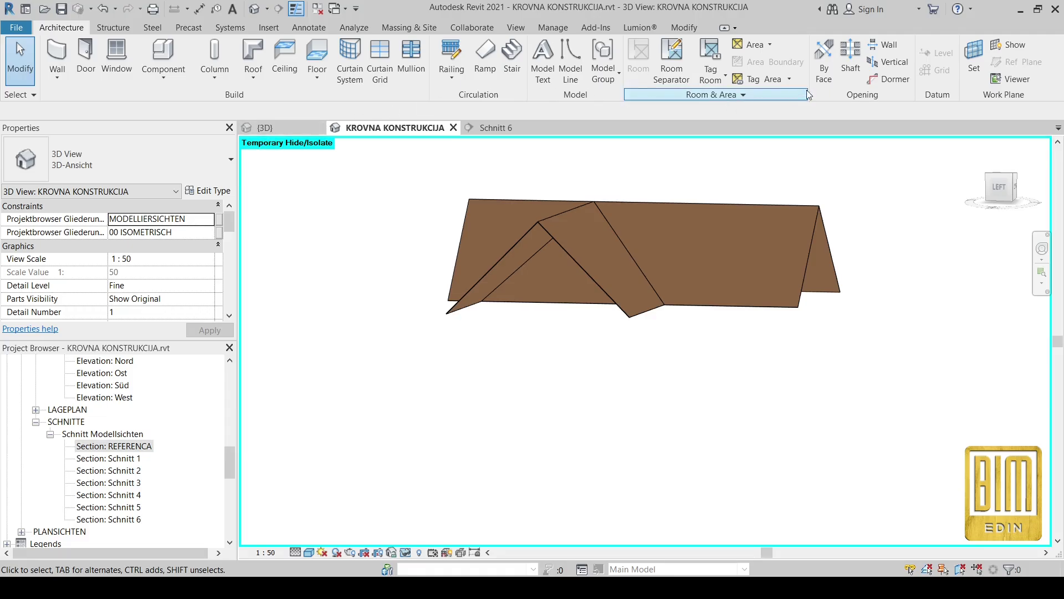
pyautogui.click(824, 60)
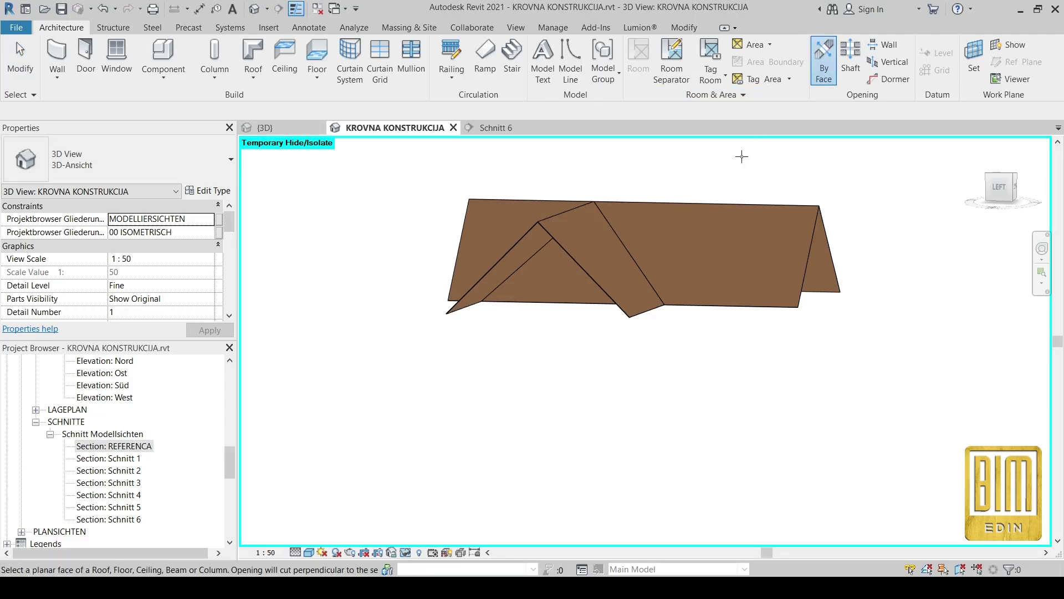
pyautogui.click(688, 303)
# Step: Pick the diagonal and eave edges, trim them into a closed loop with TR, and finish the cut
pyautogui.scroll(2, 519, 284)
pyautogui.click(549, 233)
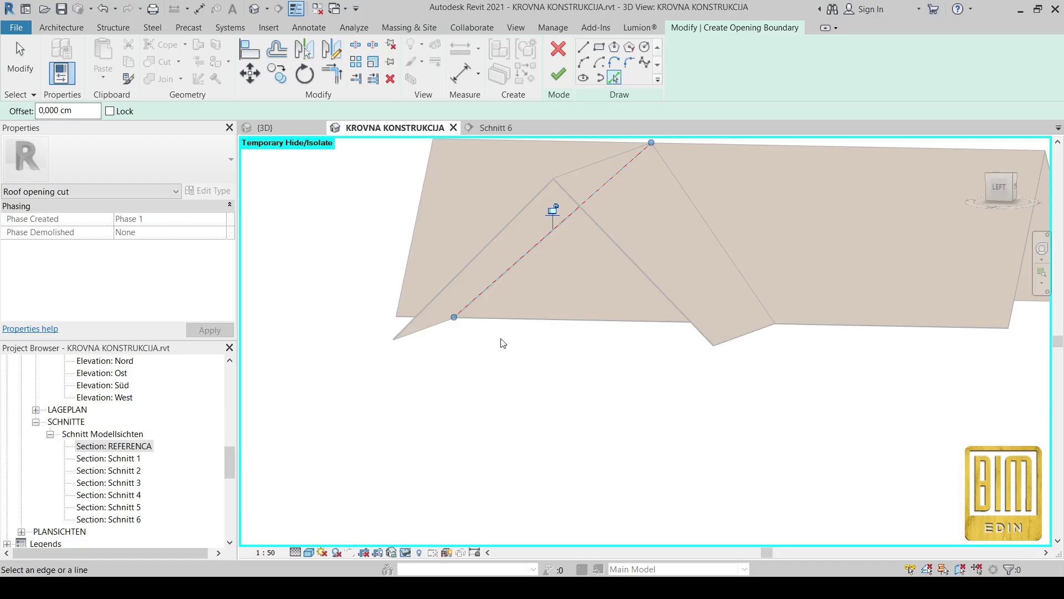
pyautogui.moveTo(549, 233)
pyautogui.keyDown('shift'); pyautogui.mouseDown(button='middle')
pyautogui.moveTo(654, 391)
pyautogui.moveTo(557, 418)
pyautogui.mouseUp(button='middle'); pyautogui.keyUp('shift')
pyautogui.click(744, 277)
pyautogui.click(714, 314)
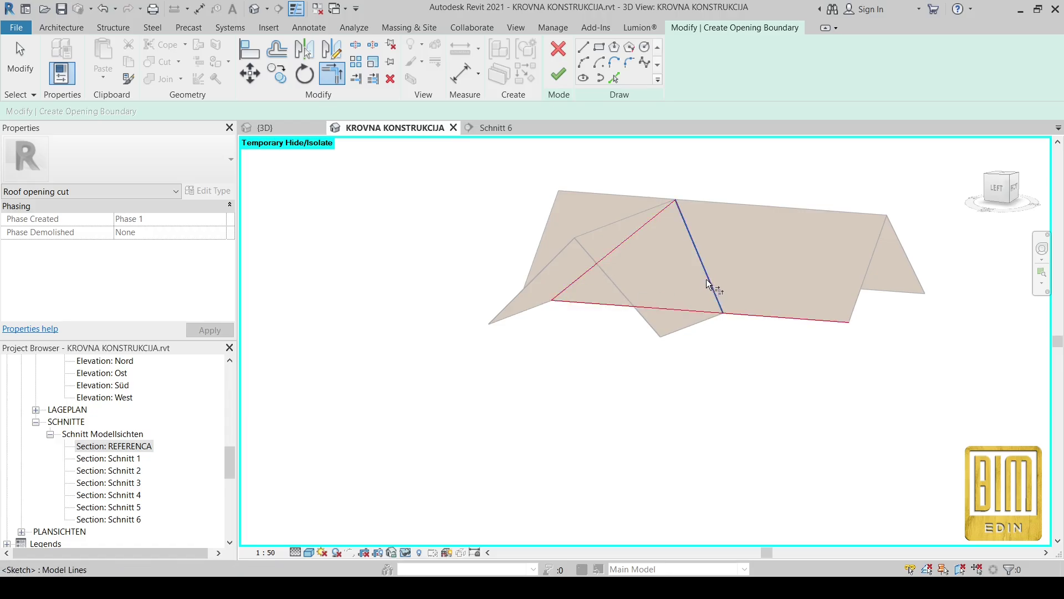
pyautogui.click(558, 74)
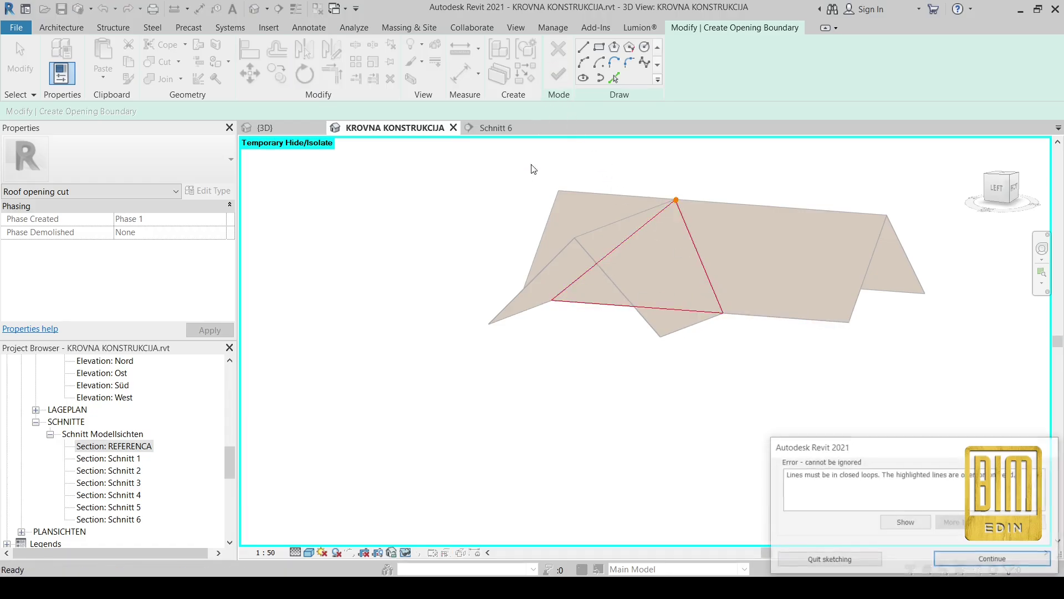
pyautogui.click(993, 560)
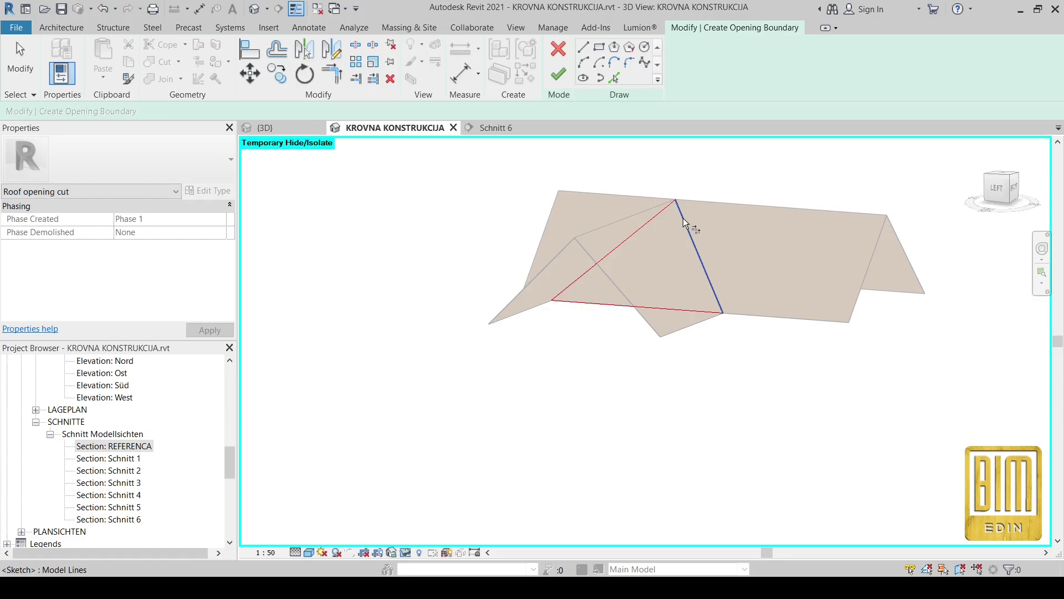
pyautogui.press('t')
pyautogui.press('r')
pyautogui.click(564, 78)
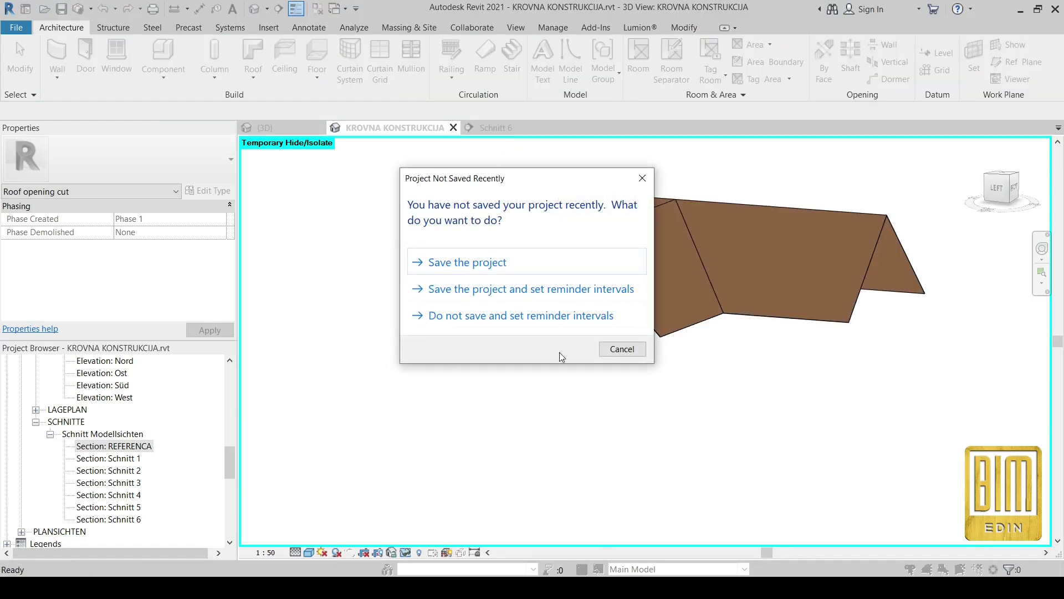
# Step: Dismiss the save reminder and inspect the new opening cut from the back-left
pyautogui.click(618, 351)
pyautogui.keyDown('shift'); pyautogui.moveTo(534, 371); pyautogui.dragTo(640, 212, button='middle'); pyautogui.keyUp('shift')
pyautogui.scroll(3, 640, 213)
pyautogui.scroll(4, 639, 209)
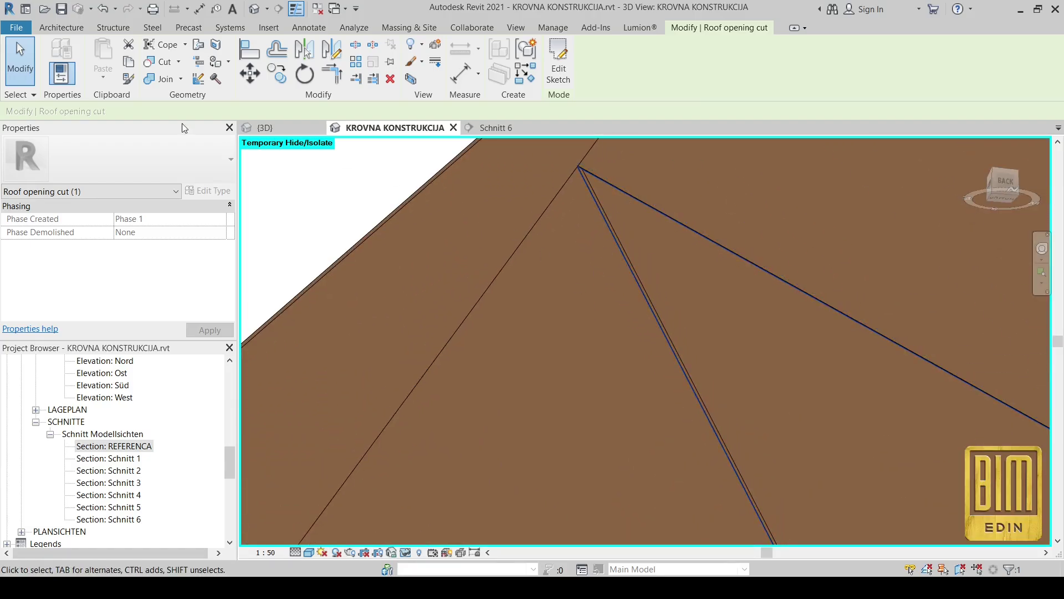
pyautogui.click(5, 70)
pyautogui.scroll(-5, 552, 213)
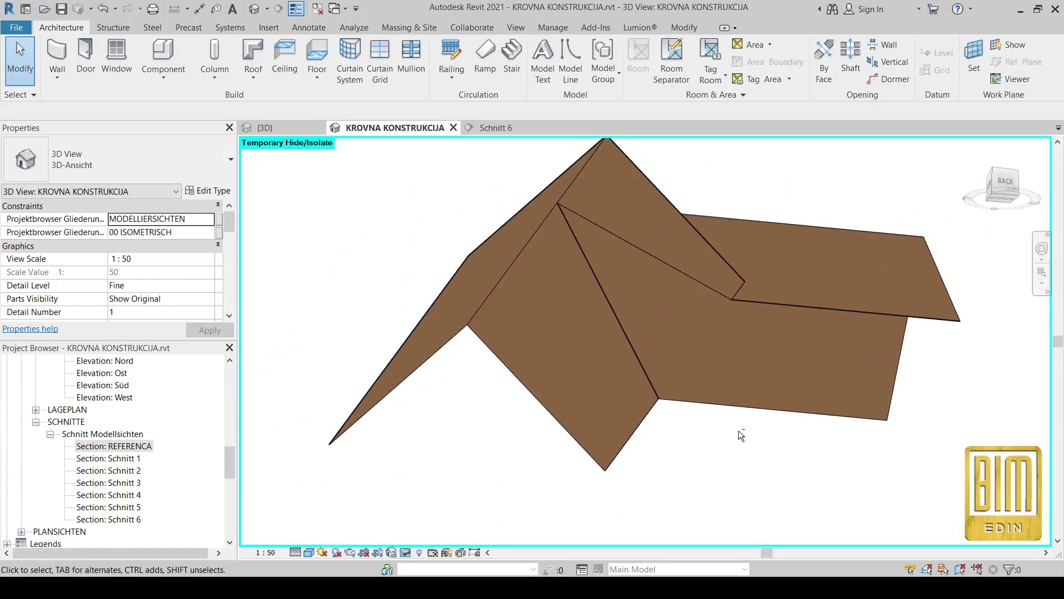
pyautogui.keyDown('shift'); pyautogui.moveTo(552, 213); pyautogui.dragTo(641, 232, button='middle'); pyautogui.keyUp('shift')
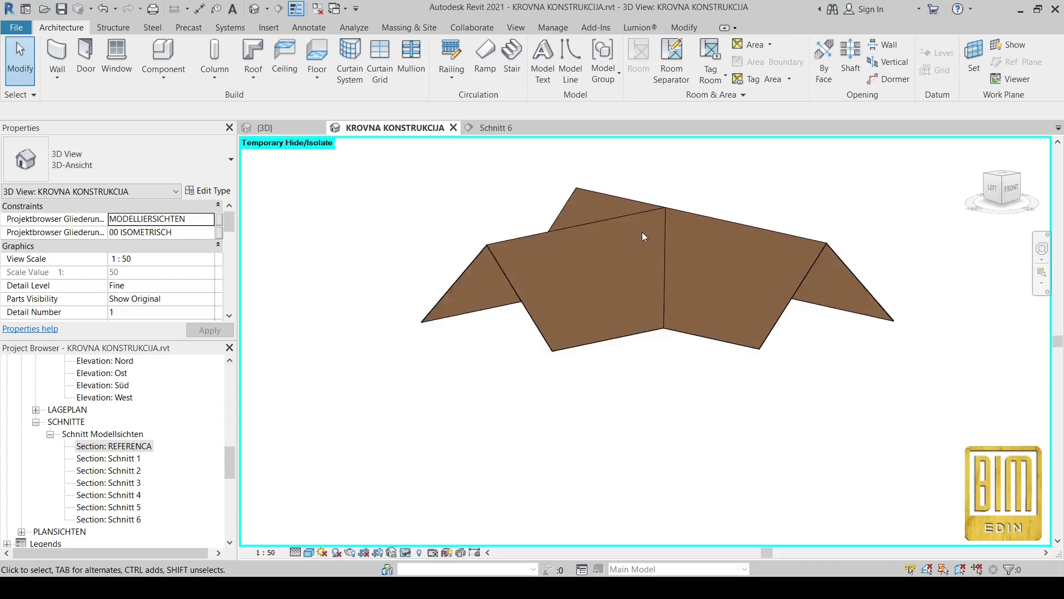
# Step: Reset Temporary Hide/Isolate so walls and rafters reappear, viewed from the left
pyautogui.click(391, 552)
pyautogui.click(426, 537)
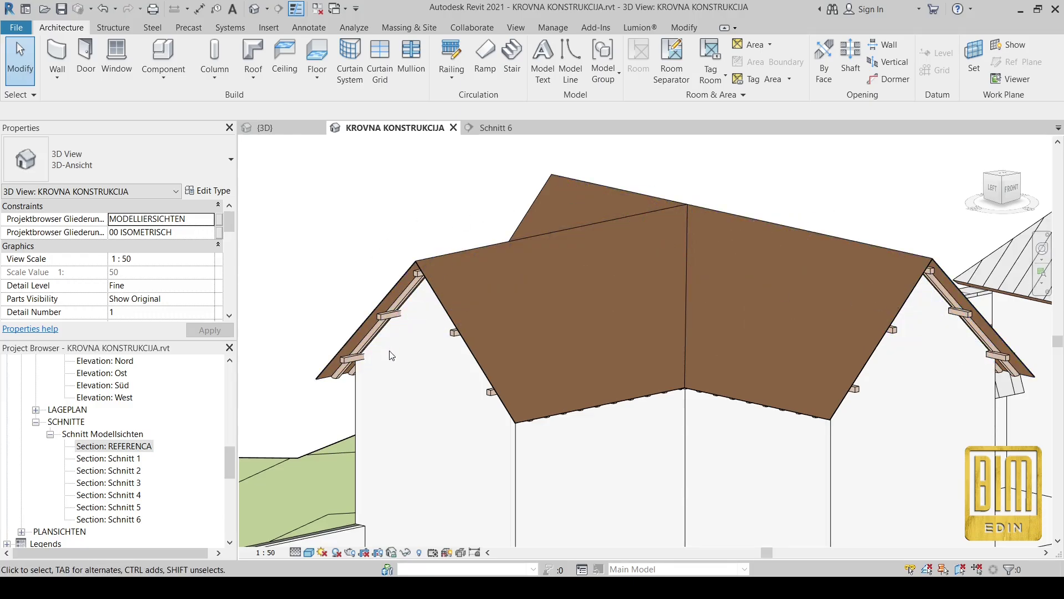
pyautogui.keyDown('shift'); pyautogui.moveTo(410, 361); pyautogui.dragTo(498, 233, button='middle'); pyautogui.keyUp('shift')
pyautogui.scroll(5, 498, 231)
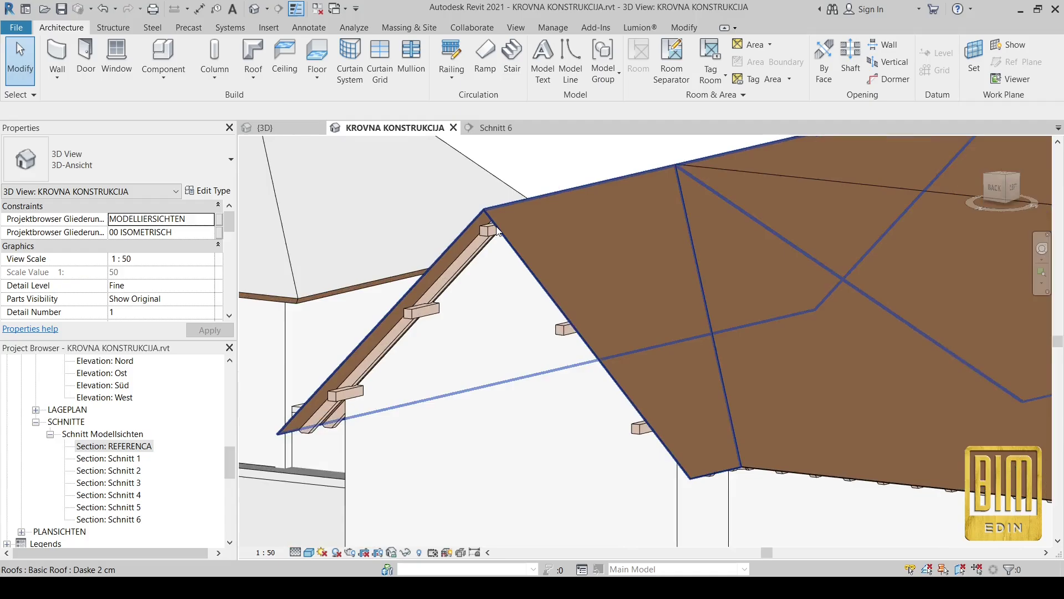
pyautogui.hotkey('ctrl', 'Tab')
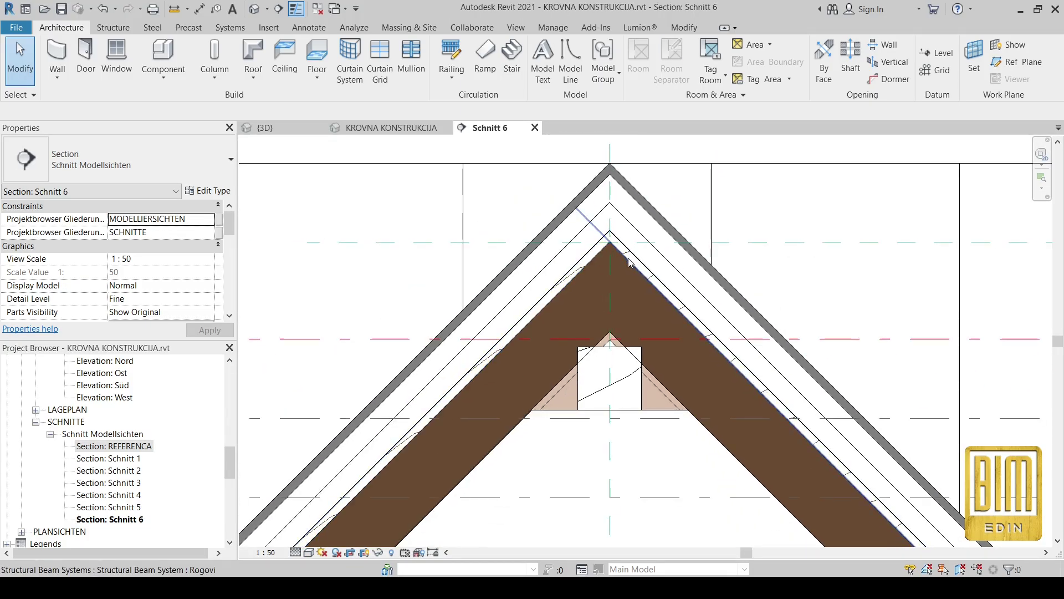
pyautogui.scroll(4, 629, 259)
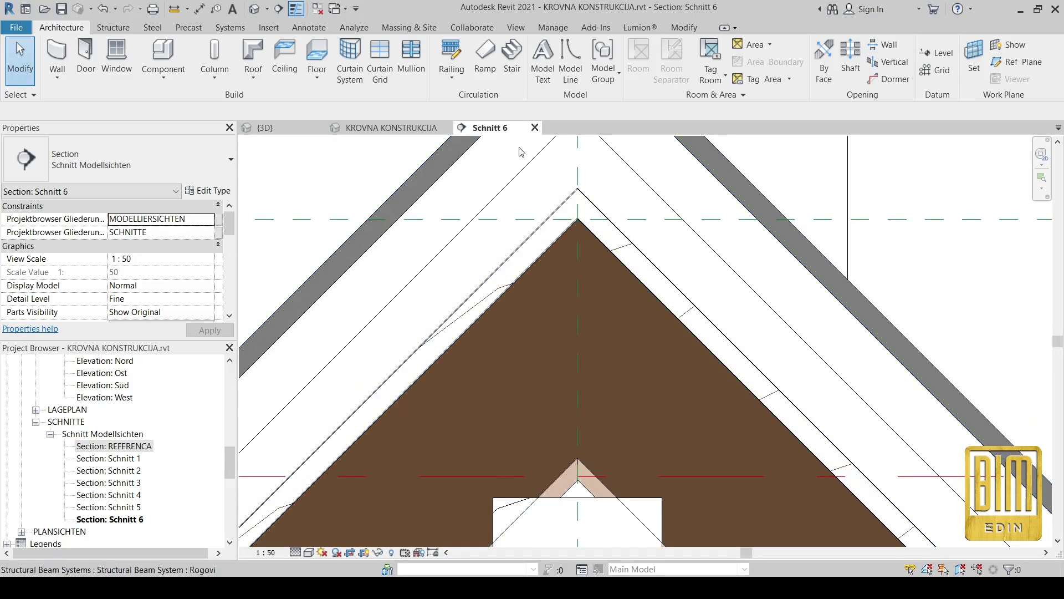
pyautogui.click(391, 128)
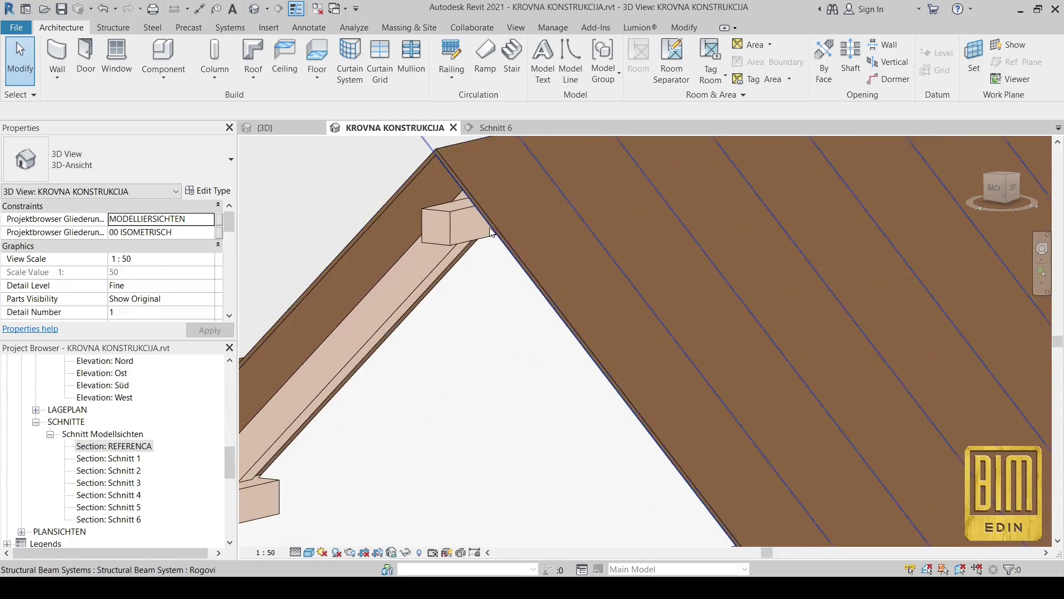
pyautogui.scroll(3, 490, 228)
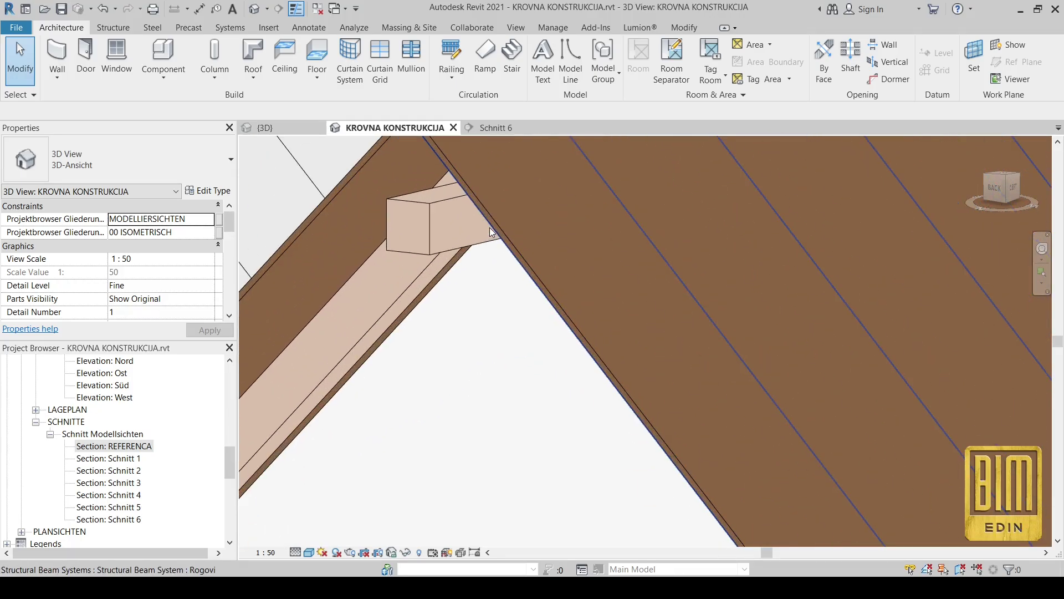
pyautogui.click(372, 164)
pyautogui.click(360, 157)
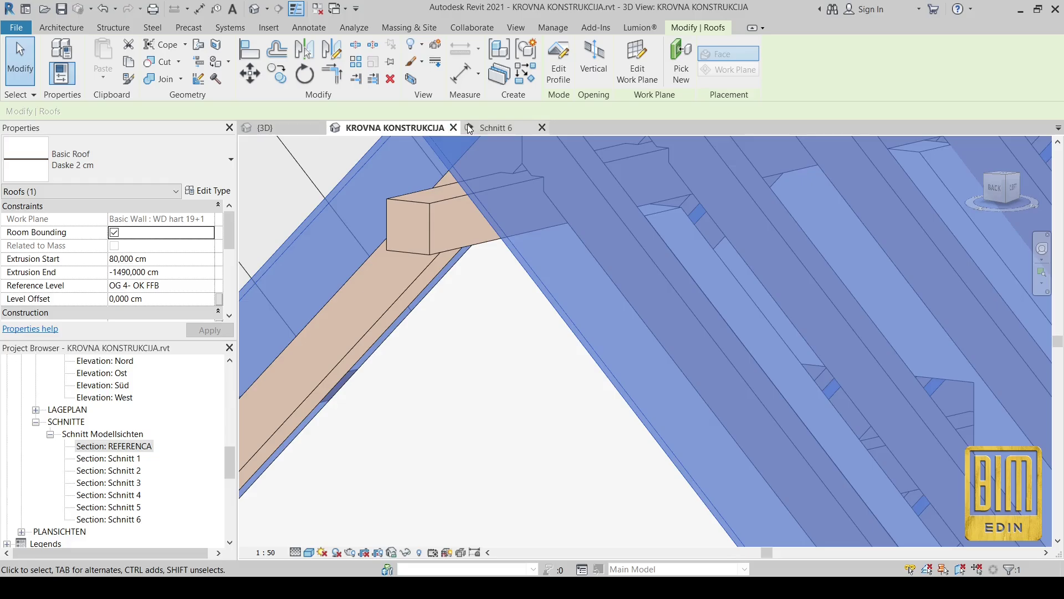
pyautogui.hotkey('ctrl', 'Tab')
pyautogui.scroll(-3, 603, 232)
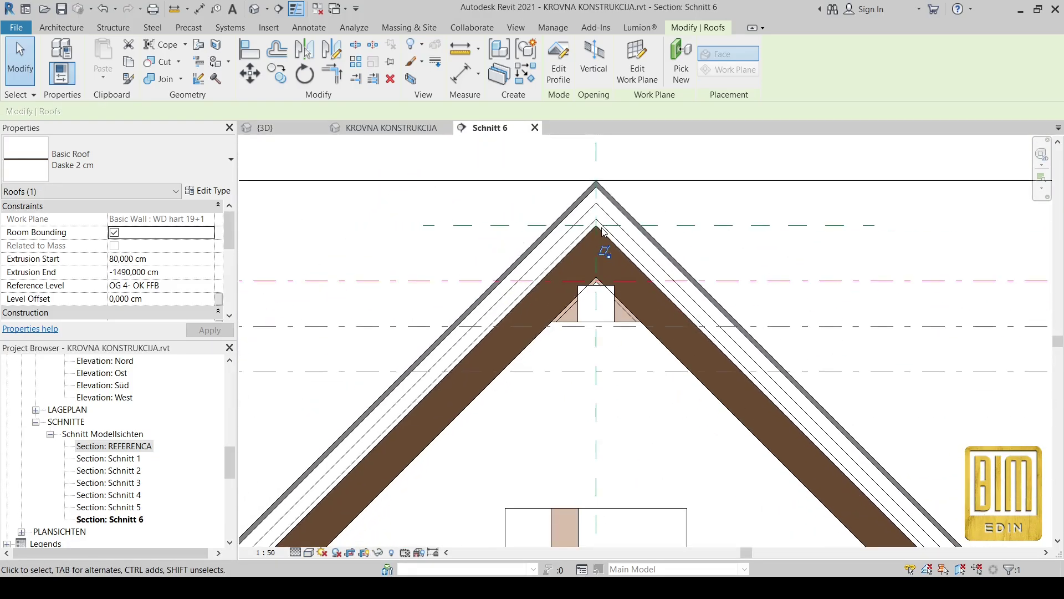
pyautogui.scroll(3, 560, 274)
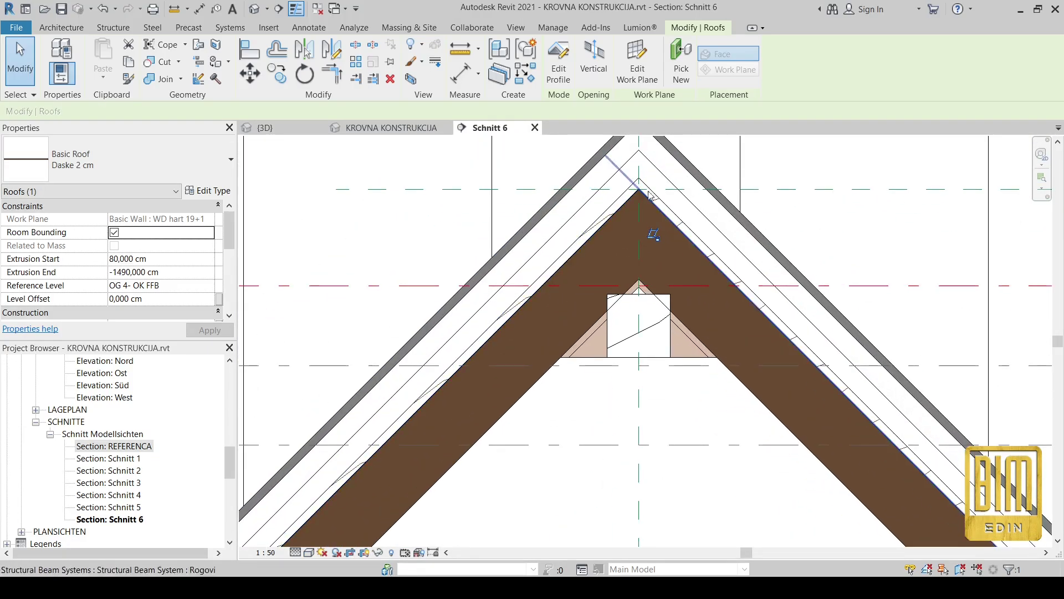
pyautogui.scroll(-5, 649, 195)
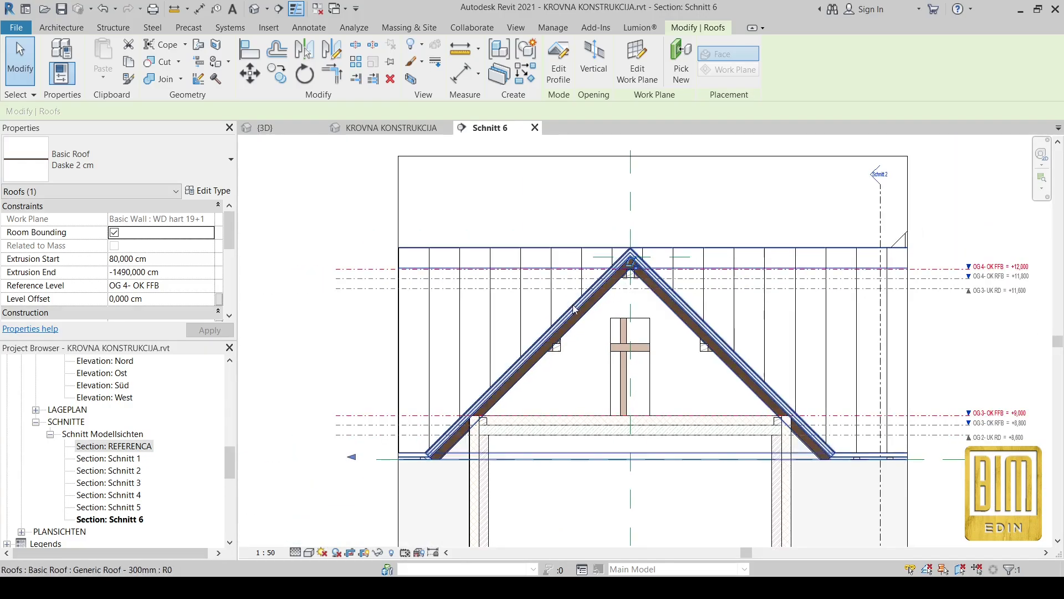
pyautogui.click(333, 202)
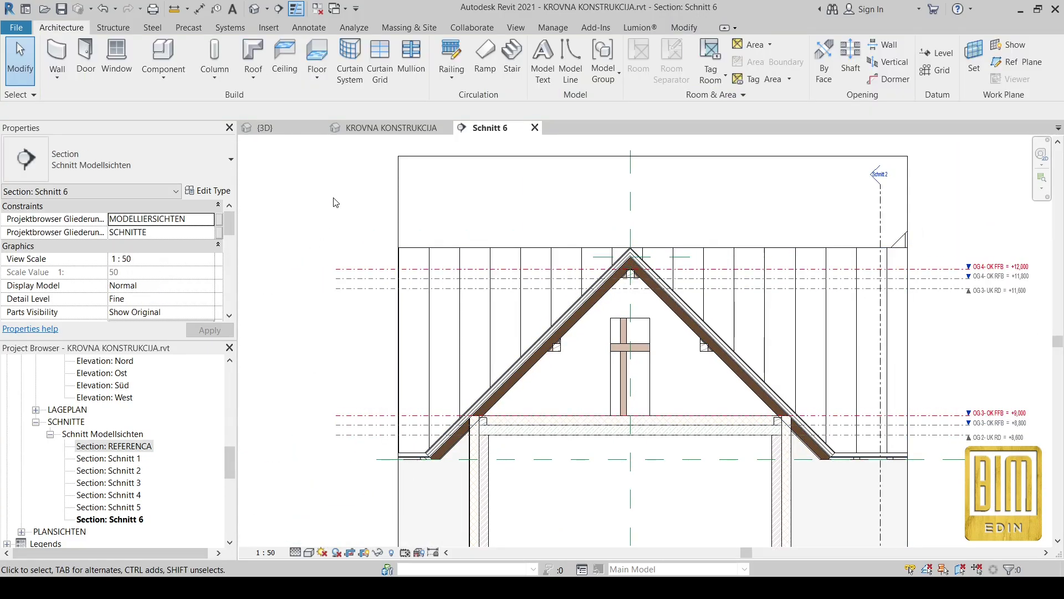
pyautogui.click(383, 128)
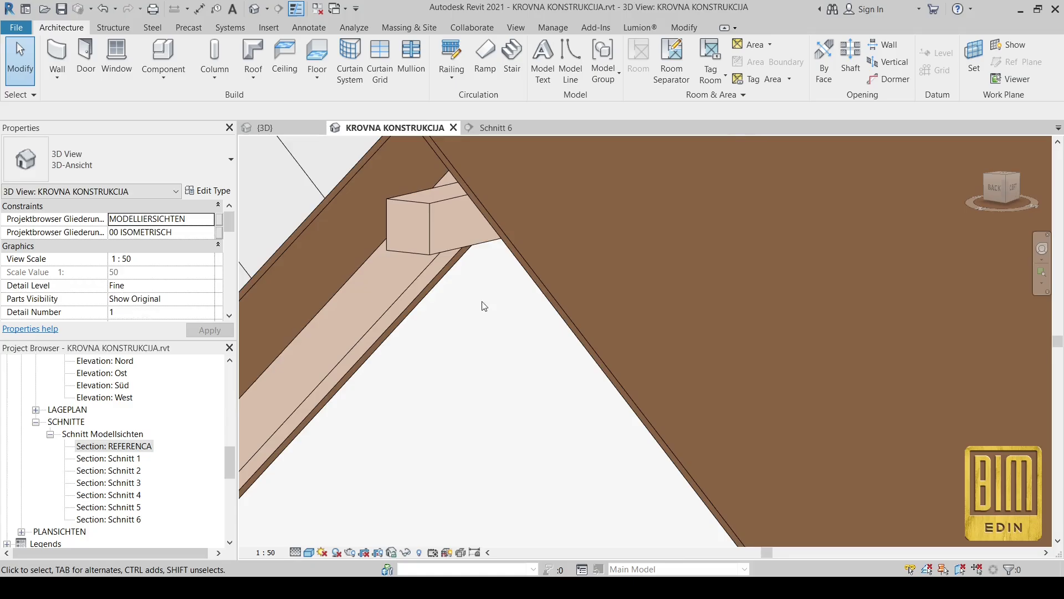
pyautogui.scroll(-5, 439, 293)
pyautogui.keyDown('shift'); pyautogui.moveTo(499, 421); pyautogui.dragTo(570, 464, button='middle'); pyautogui.keyUp('shift')
pyautogui.scroll(10, 421, 309)
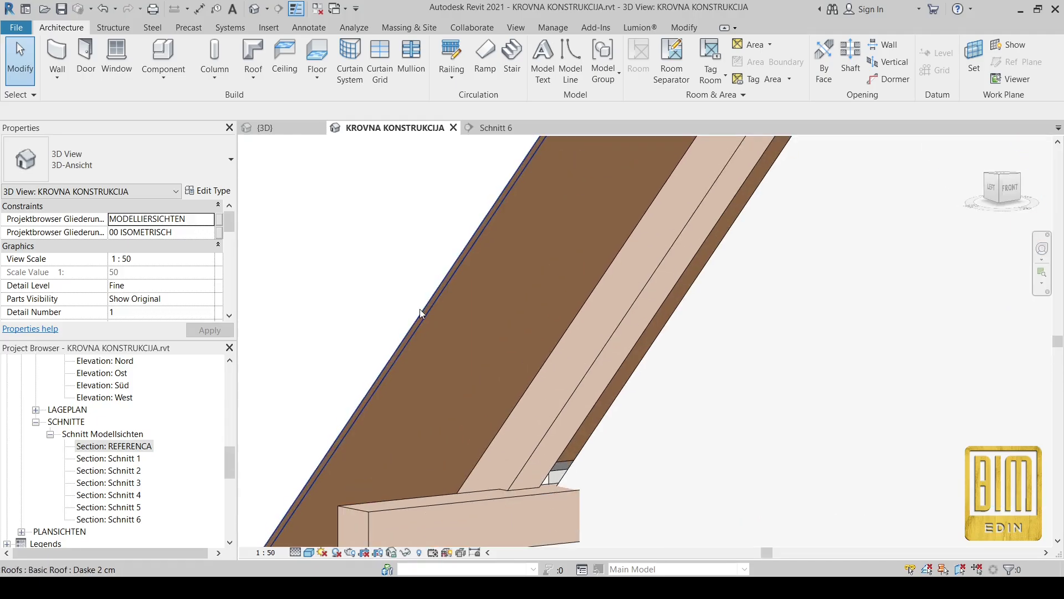
pyautogui.click(420, 311)
pyautogui.scroll(-8, 422, 304)
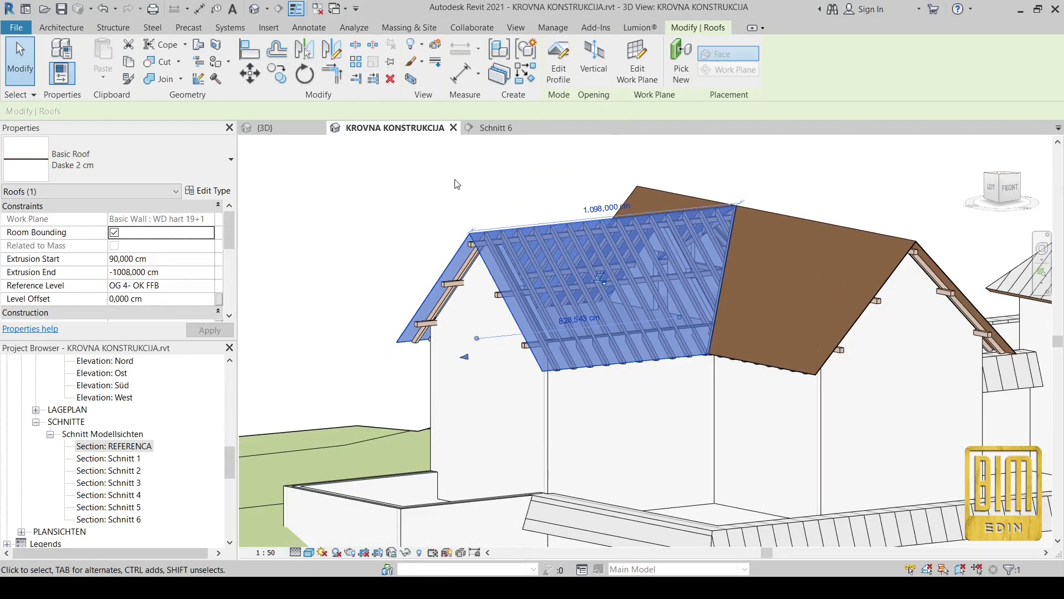
pyautogui.click(495, 132)
pyautogui.scroll(5, 675, 268)
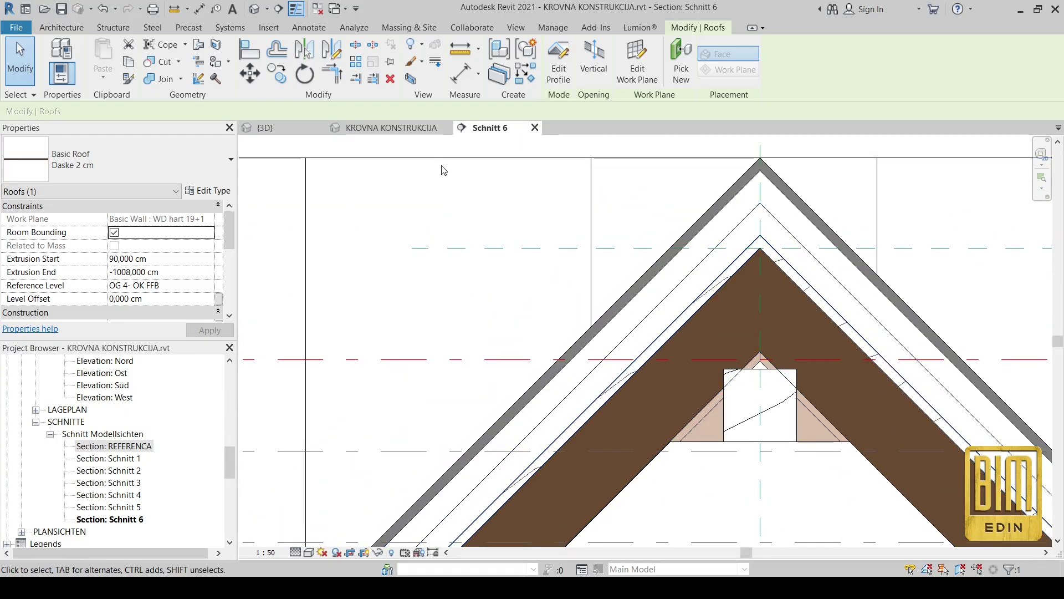
pyautogui.scroll(-5, 444, 173)
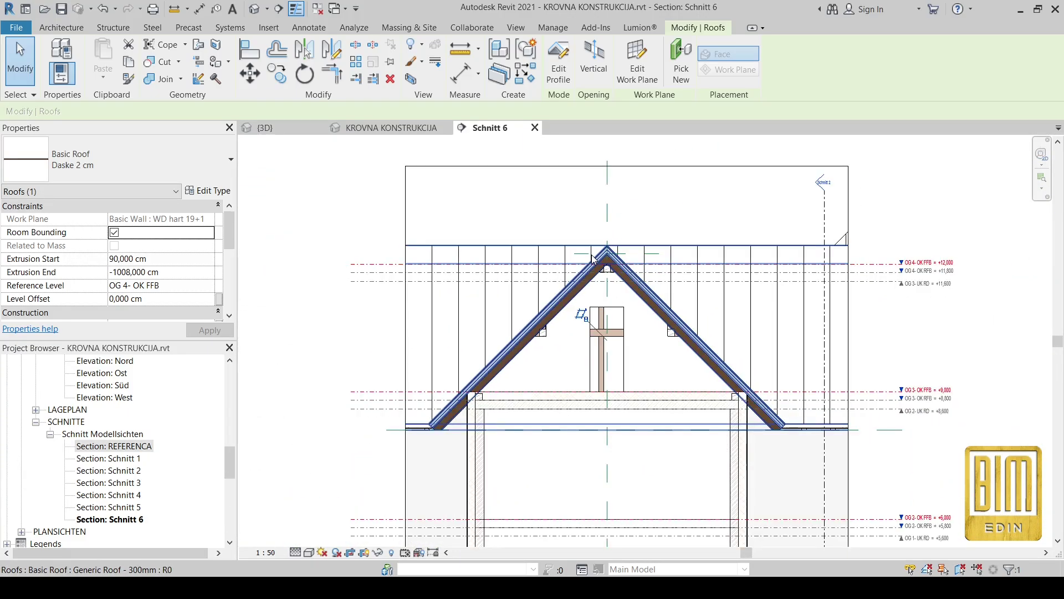
pyautogui.click(390, 128)
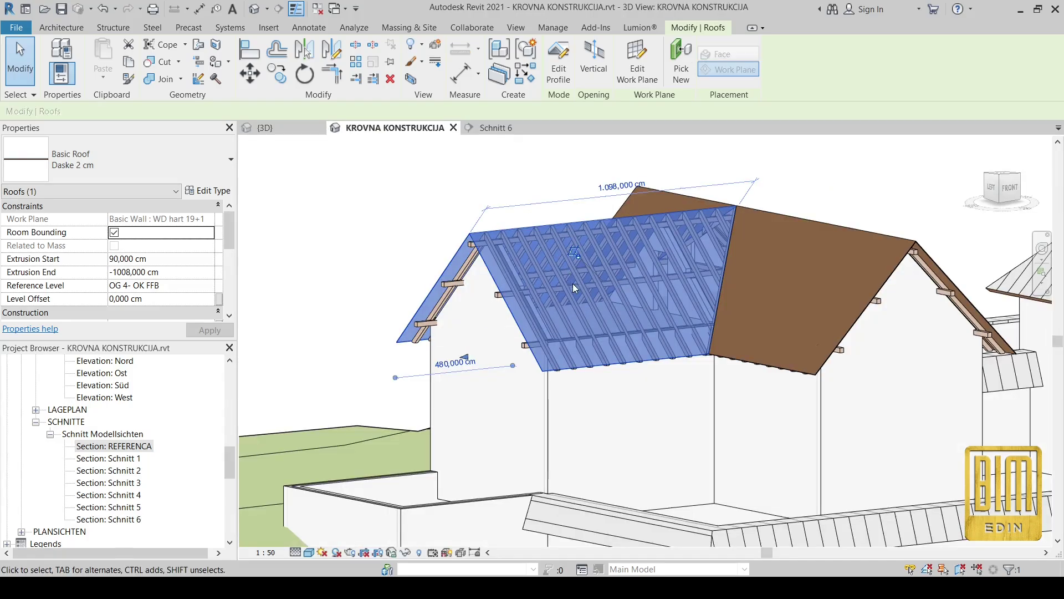
pyautogui.click(365, 223)
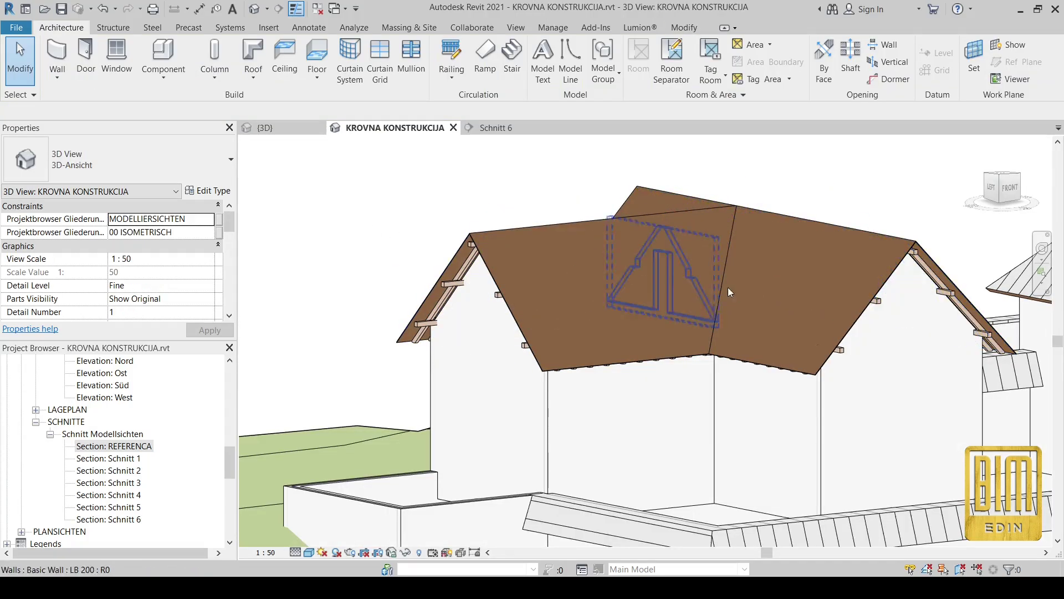
# Step: Select the left eave decking panel, accidentally delete it, and undo the deletion
pyautogui.keyDown('shift'); pyautogui.moveTo(609, 461); pyautogui.dragTo(677, 461, button='middle'); pyautogui.keyUp('shift')
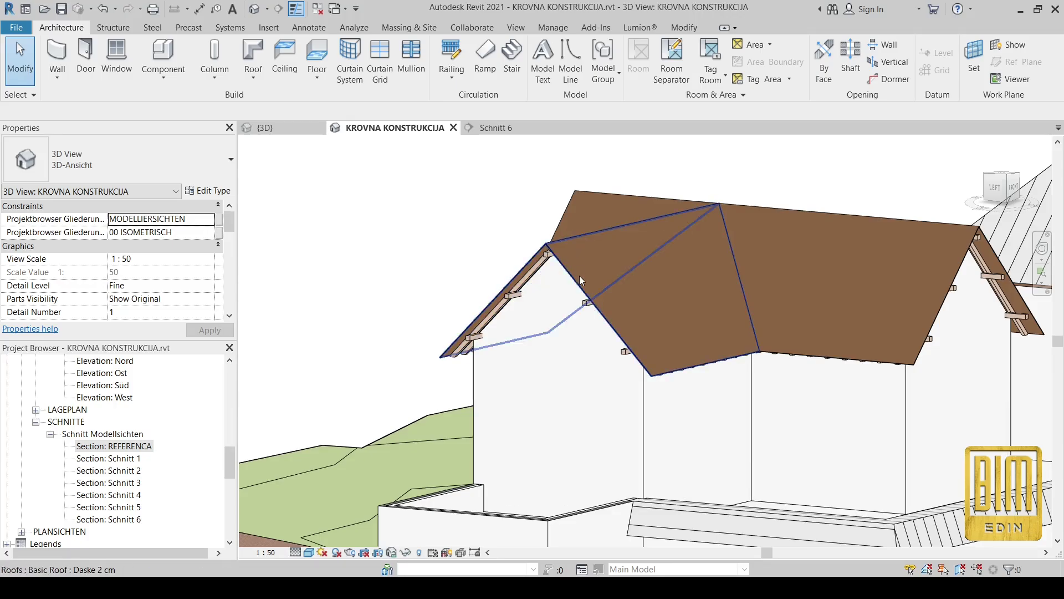
pyautogui.scroll(3, 931, 356)
pyautogui.scroll(-5, 931, 355)
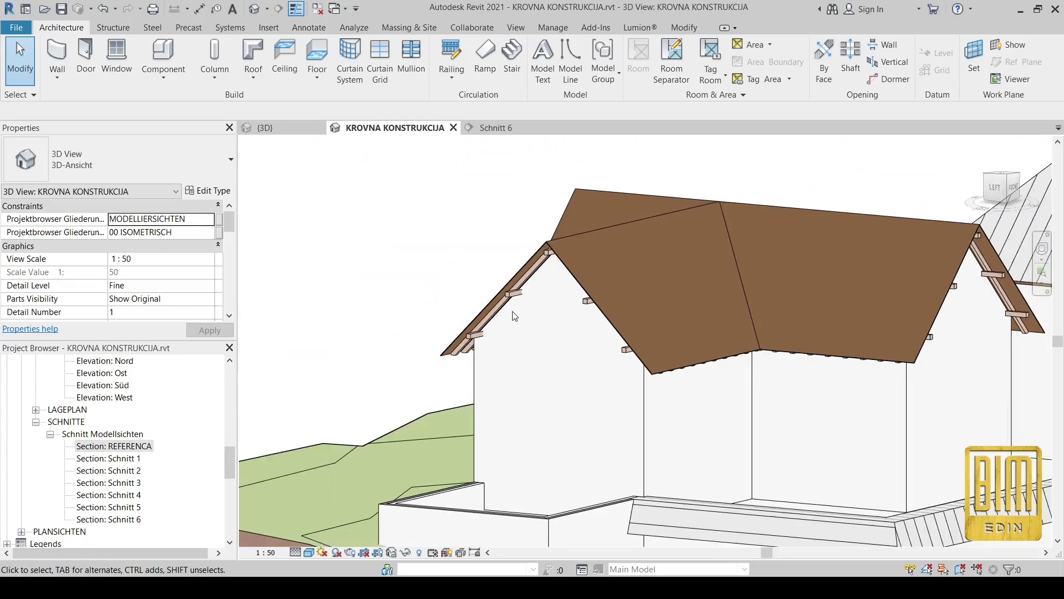
pyautogui.scroll(6, 382, 409)
pyautogui.click(381, 408)
pyautogui.scroll(-6, 382, 408)
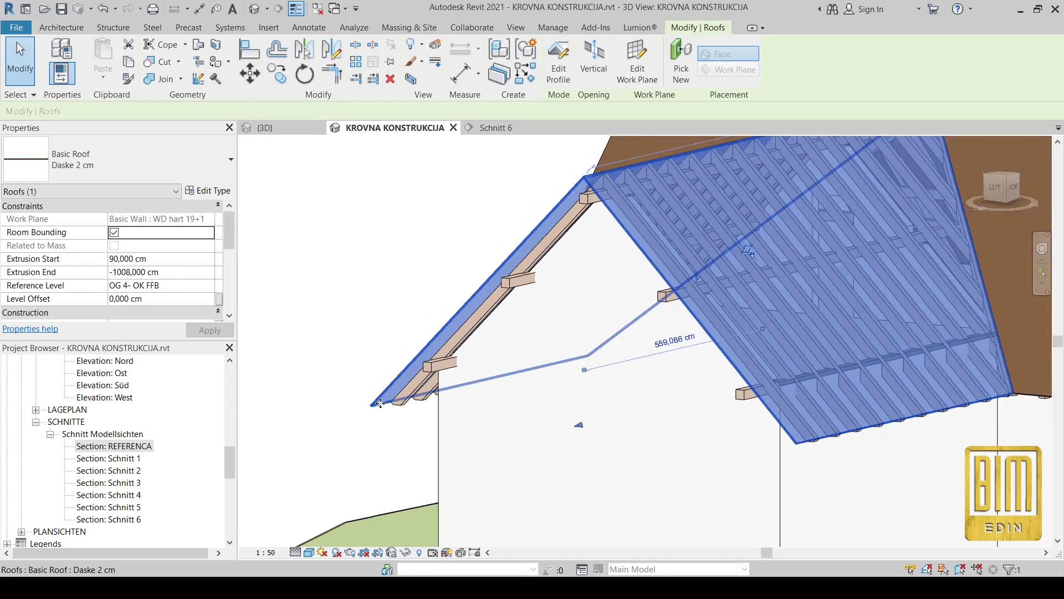
pyautogui.rightClick(359, 236)
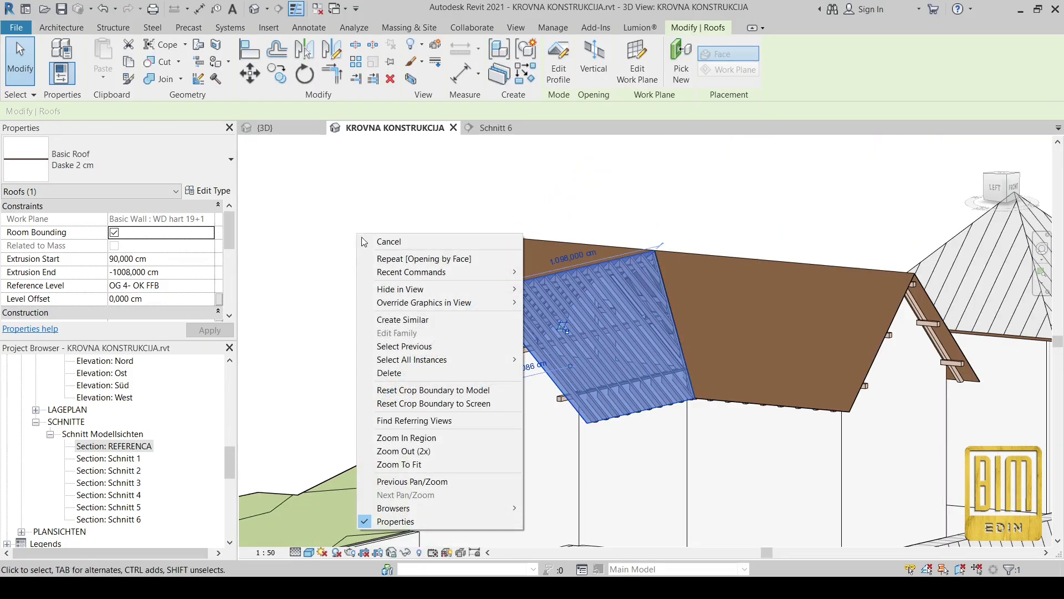
pyautogui.click(434, 370)
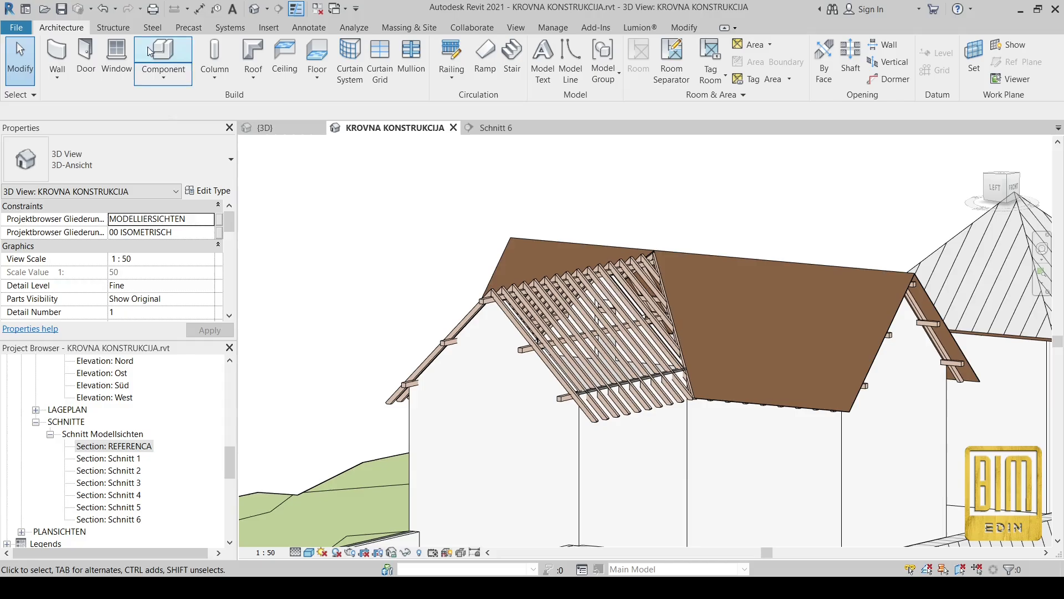
pyautogui.click(103, 9)
# Step: Reselect the left decking panel and use Select All Instances > Visible in View
pyautogui.scroll(5, 370, 414)
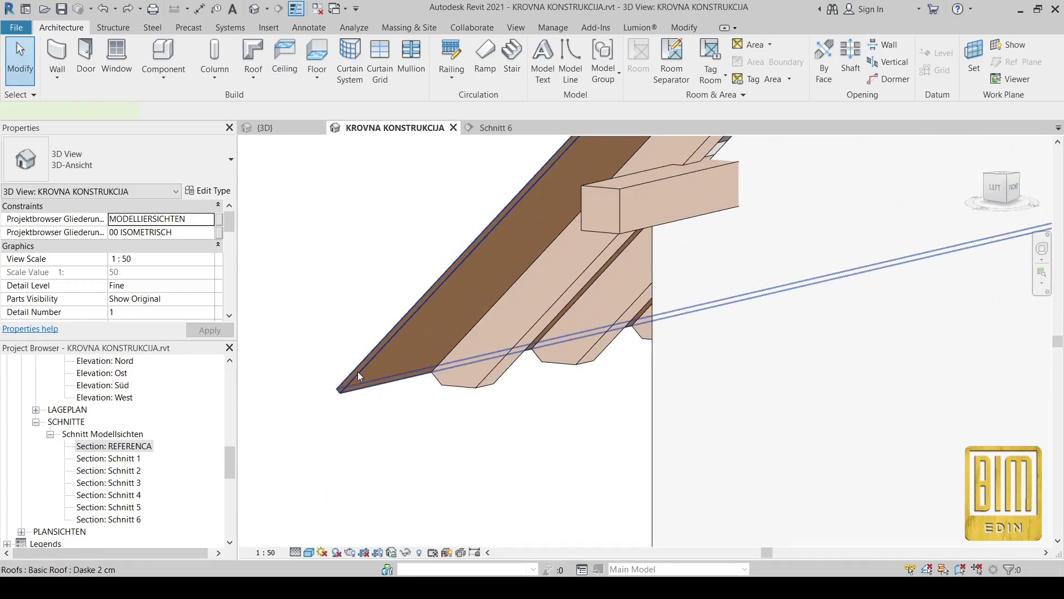
pyautogui.click(358, 371)
pyautogui.scroll(-2, 409, 341)
pyautogui.scroll(-5, 409, 343)
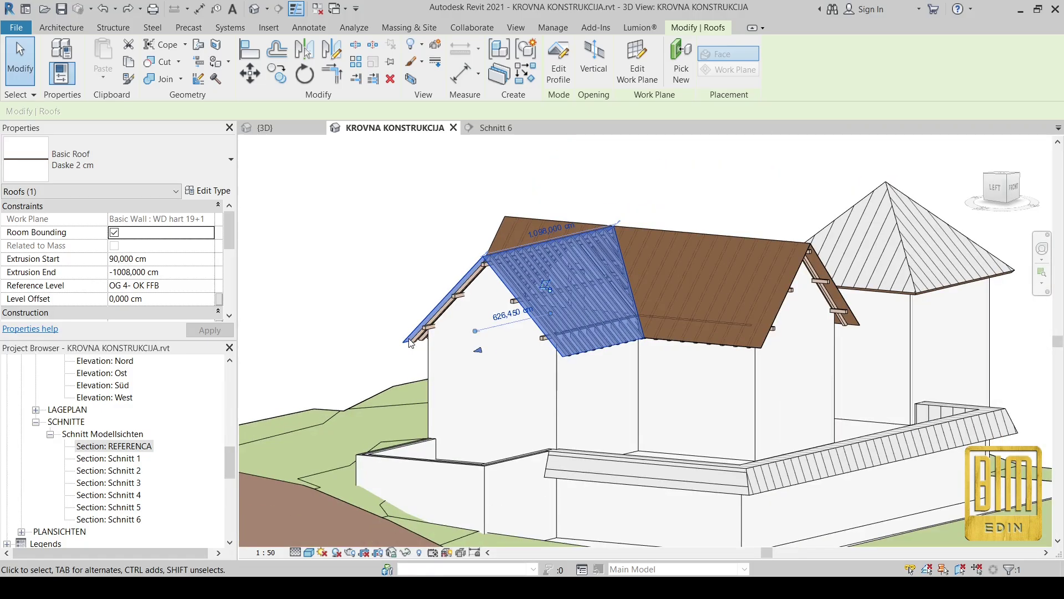
pyautogui.rightClick(411, 238)
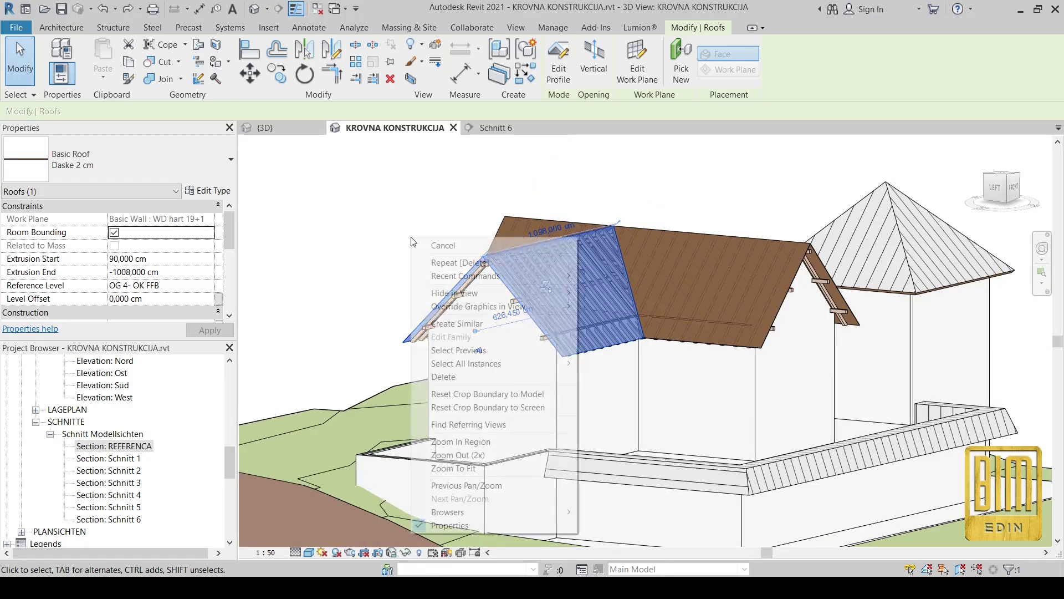
pyautogui.moveTo(559, 368)
pyautogui.click(613, 363)
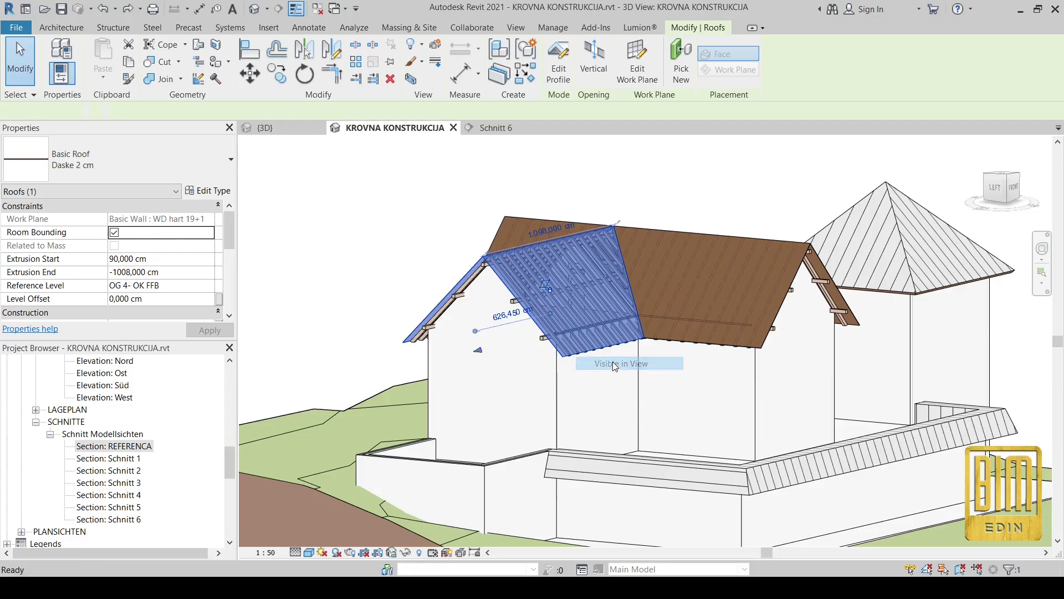
# Step: Displace the selected decking roofs upward to about 644 cm above the rafters
pyautogui.click(435, 52)
pyautogui.moveTo(617, 244); pyautogui.dragTo(624, 187)
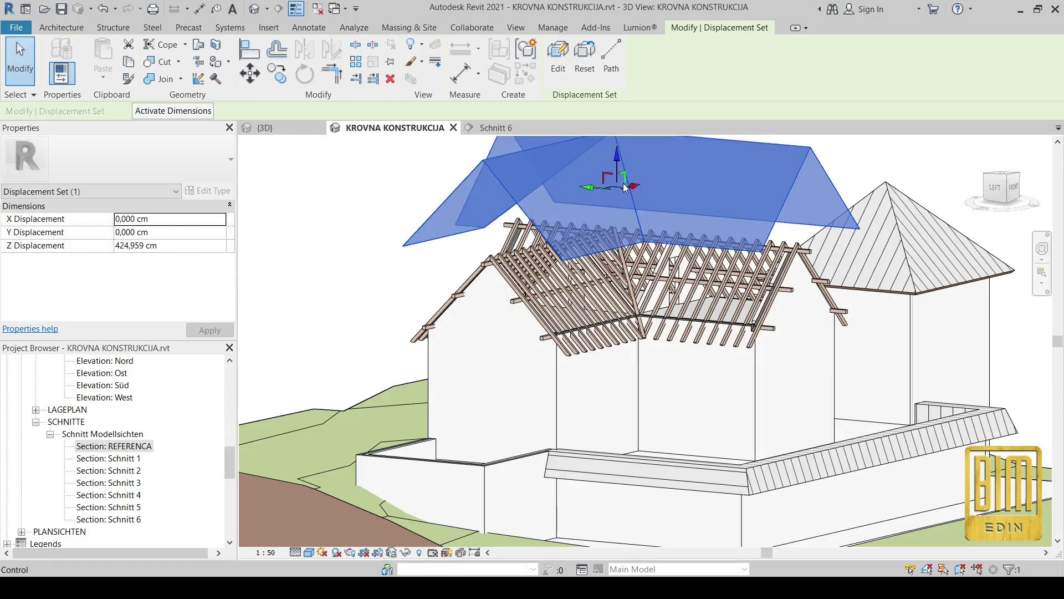
pyautogui.moveTo(624, 187); pyautogui.dragTo(602, 299, button='middle')
pyautogui.moveTo(600, 266); pyautogui.dragTo(596, 177)
pyautogui.click(380, 220)
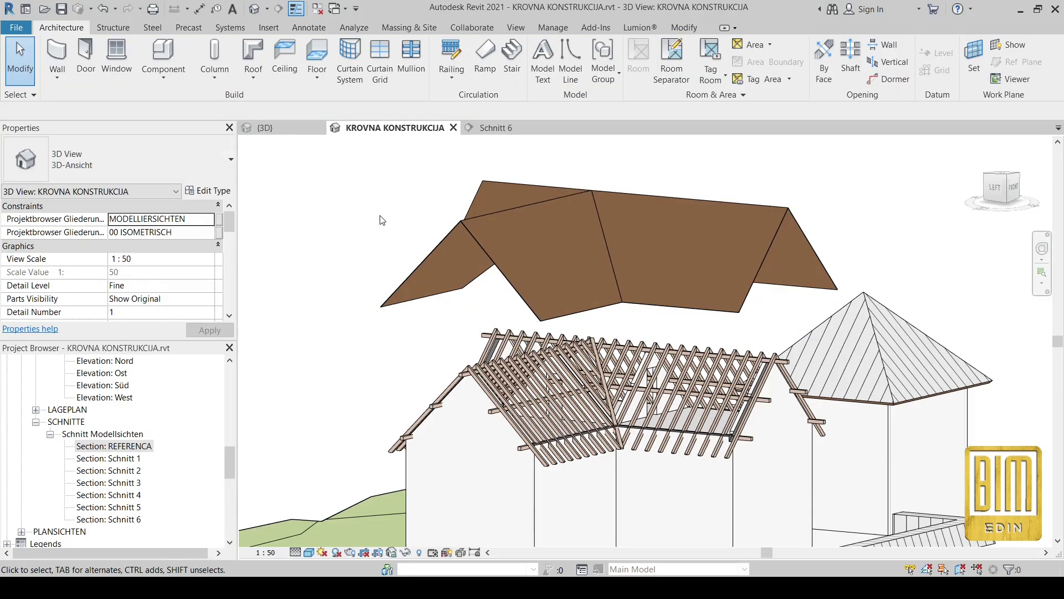
# Step: Select the raised displacement set and Reset it to its original position
pyautogui.scroll(-3, 380, 220)
pyautogui.keyDown('shift'); pyautogui.moveTo(684, 244); pyautogui.dragTo(654, 194, button='middle'); pyautogui.keyUp('shift')
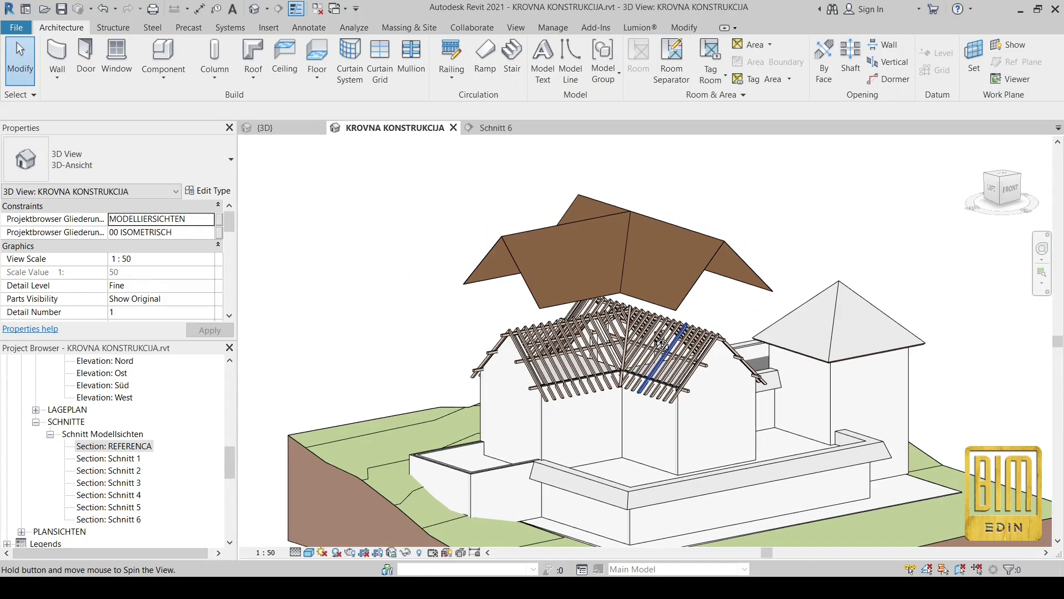
pyautogui.scroll(3, 653, 190)
pyautogui.click(648, 184)
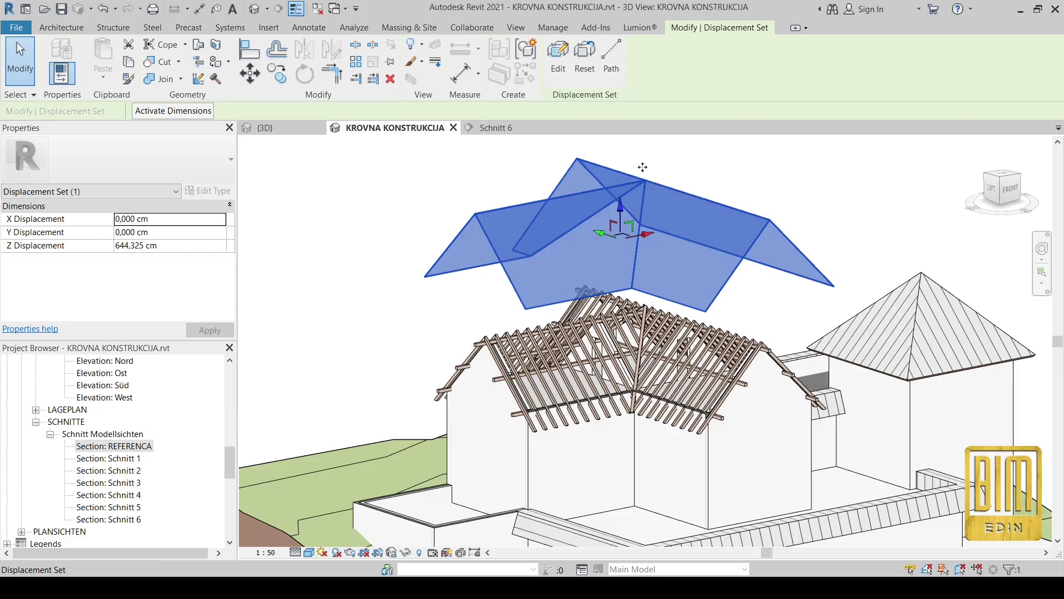
pyautogui.click(579, 63)
pyautogui.click(506, 261)
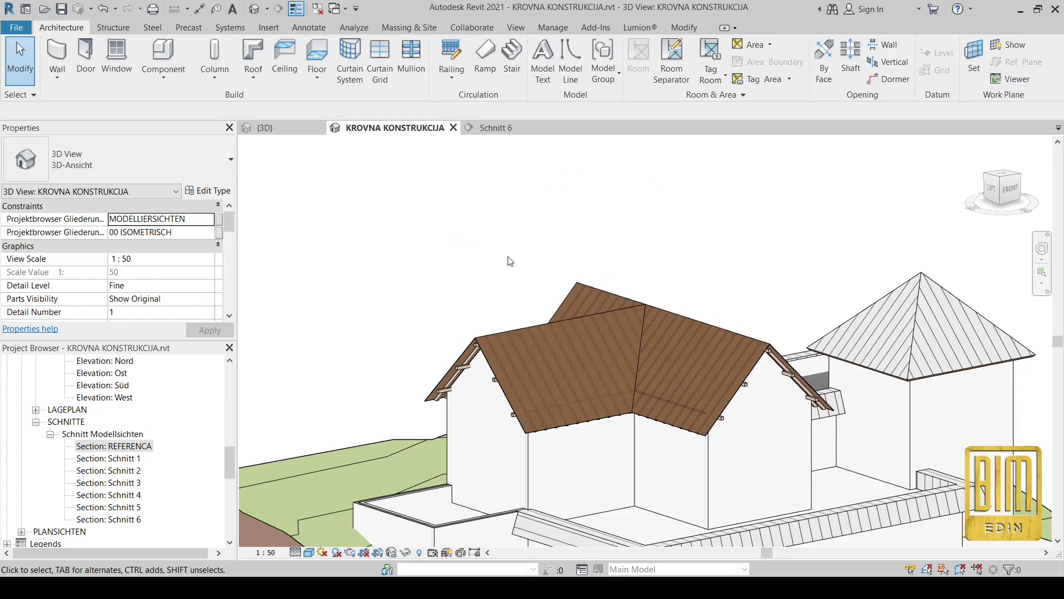
pyautogui.scroll(5, 543, 440)
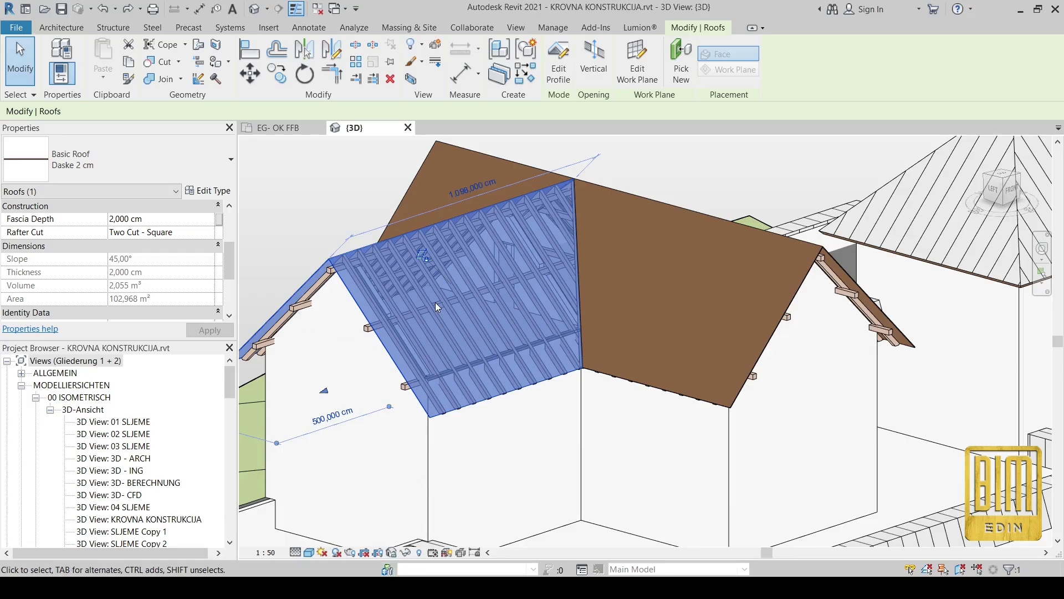
pyautogui.scroll(-2, 654, 348)
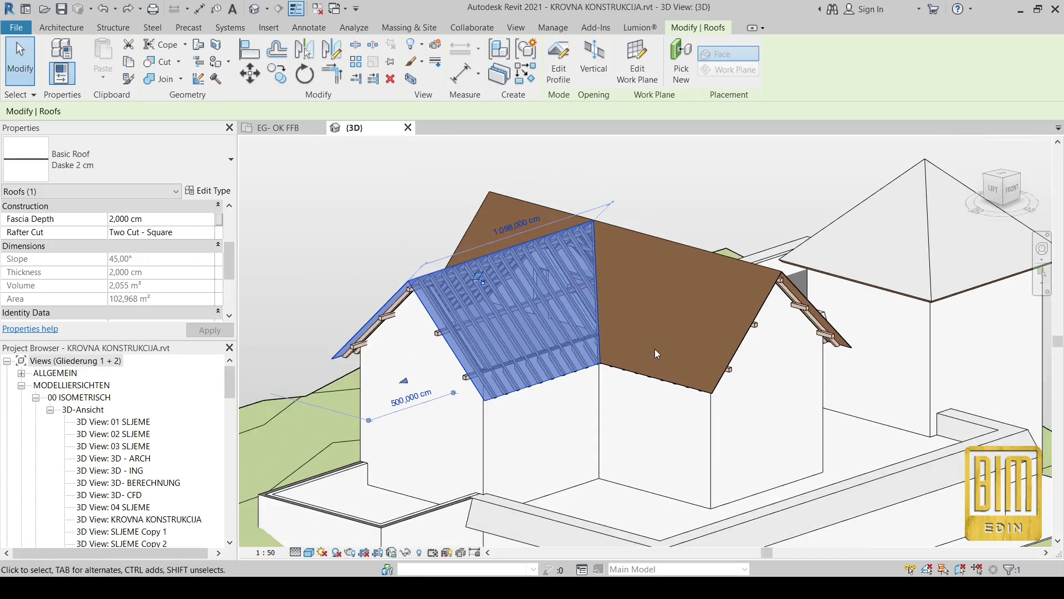
# Step: Hide the decking roof over the left wing with Hide in View > Elements
pyautogui.click(395, 214)
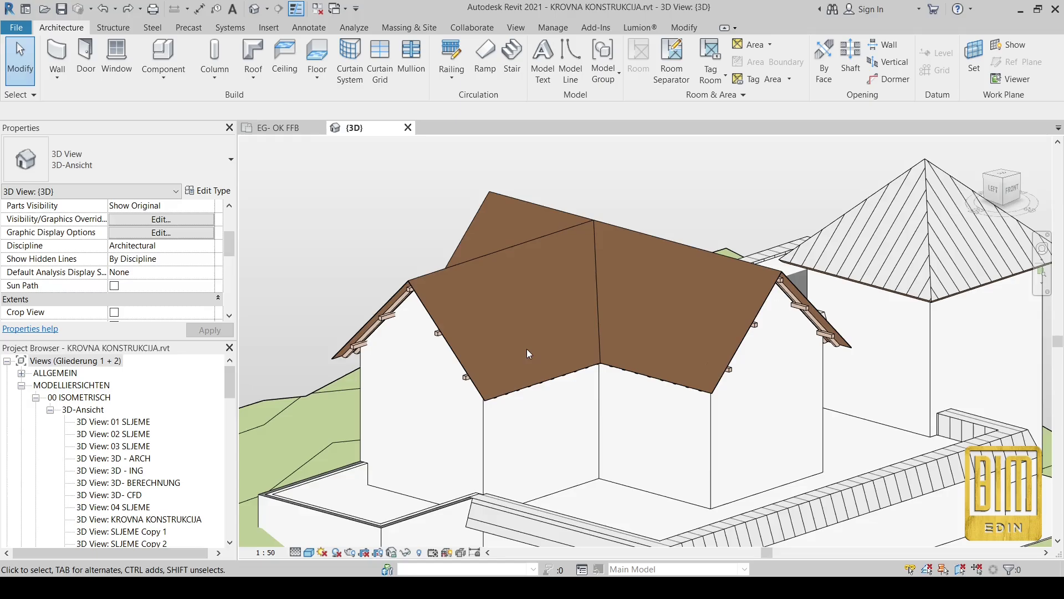
pyautogui.scroll(2, 526, 348)
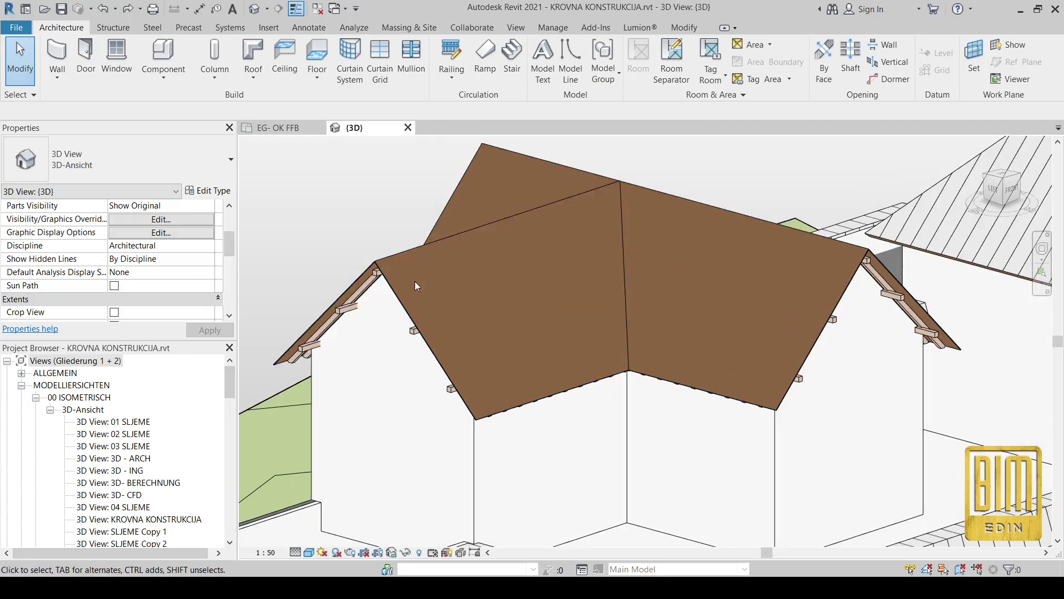
pyautogui.scroll(5, 349, 230)
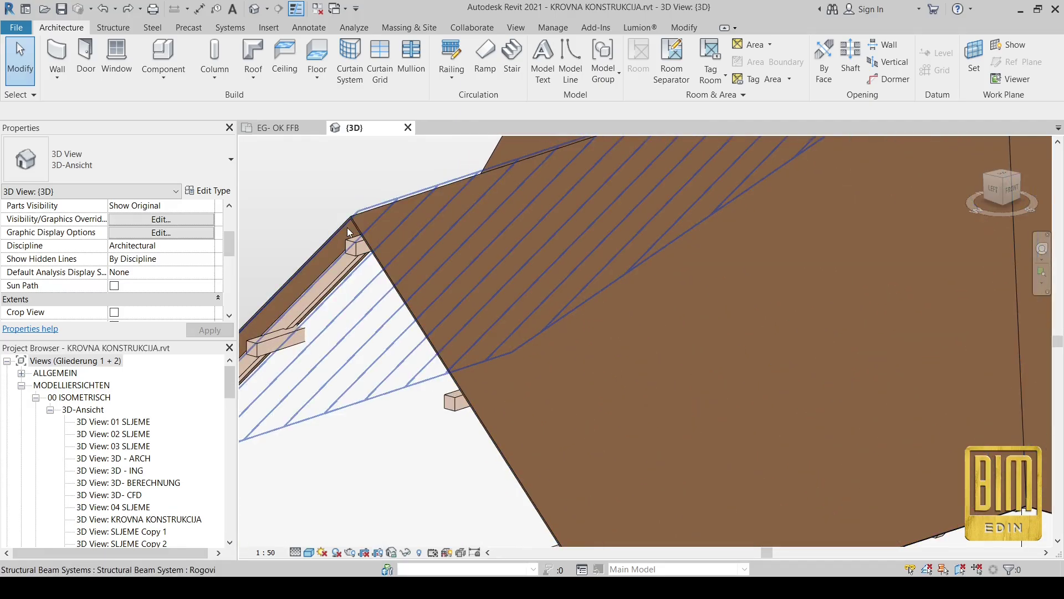
pyautogui.scroll(1, 351, 228)
pyautogui.scroll(2, 354, 228)
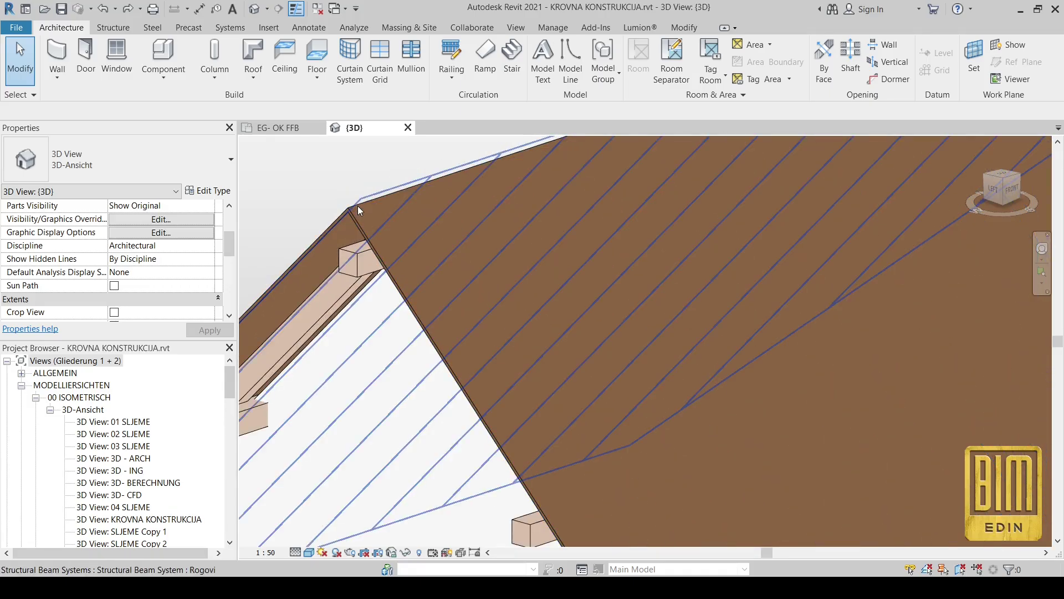
pyautogui.scroll(-3, 366, 204)
pyautogui.click(382, 203)
pyautogui.scroll(-4, 443, 238)
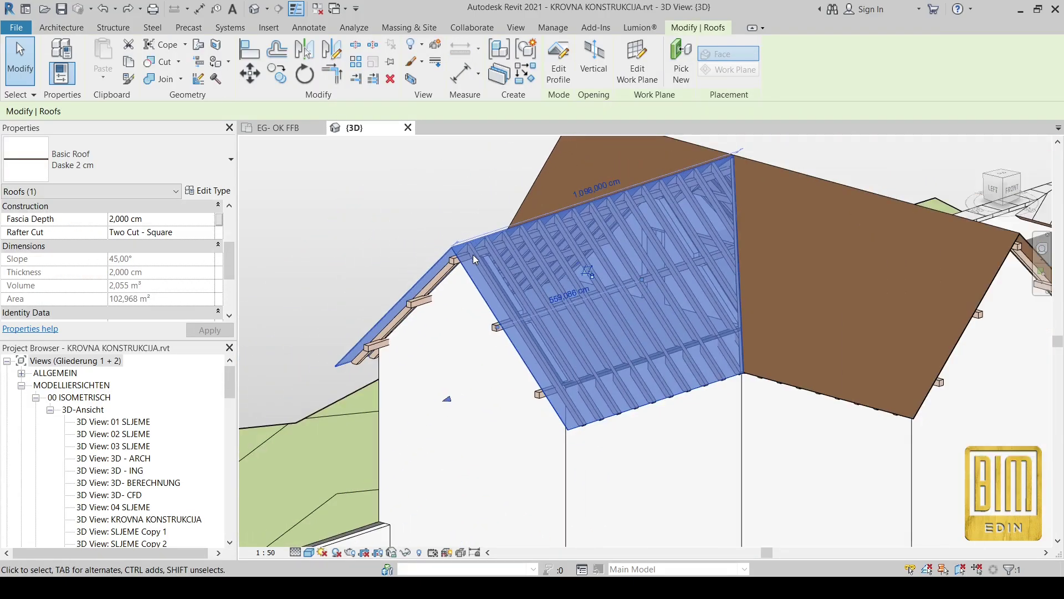
pyautogui.rightClick(450, 194)
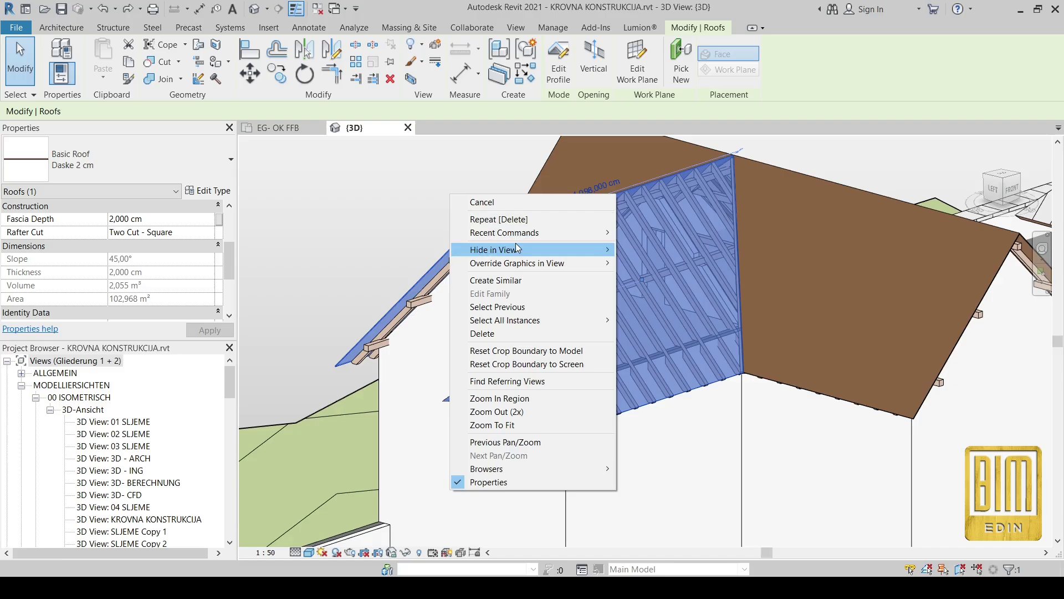
pyautogui.moveTo(576, 249)
pyautogui.click(650, 250)
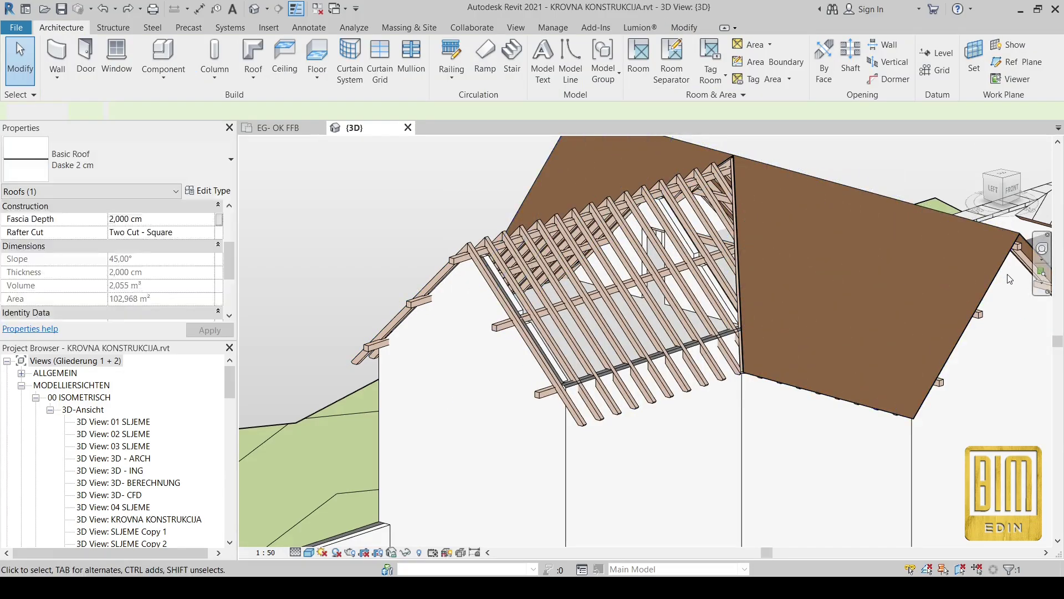
# Step: Tab-select the remaining Daske 2 cm decking roof and hide it in the view
pyautogui.scroll(2, 1002, 276)
pyautogui.press('Tab')
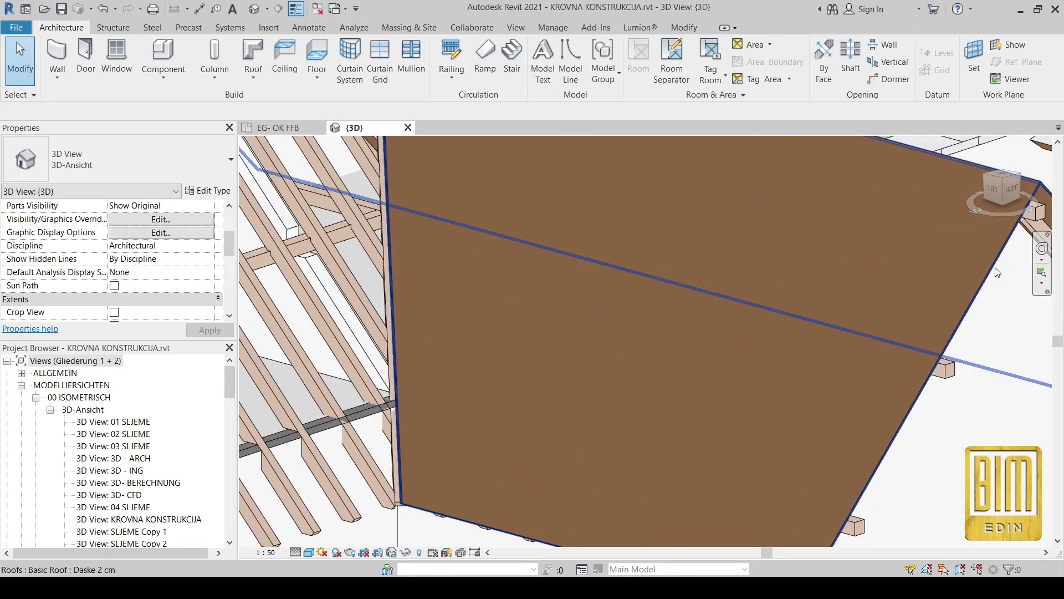
pyautogui.click(997, 271)
pyautogui.scroll(-3, 677, 284)
pyautogui.scroll(-2, 598, 220)
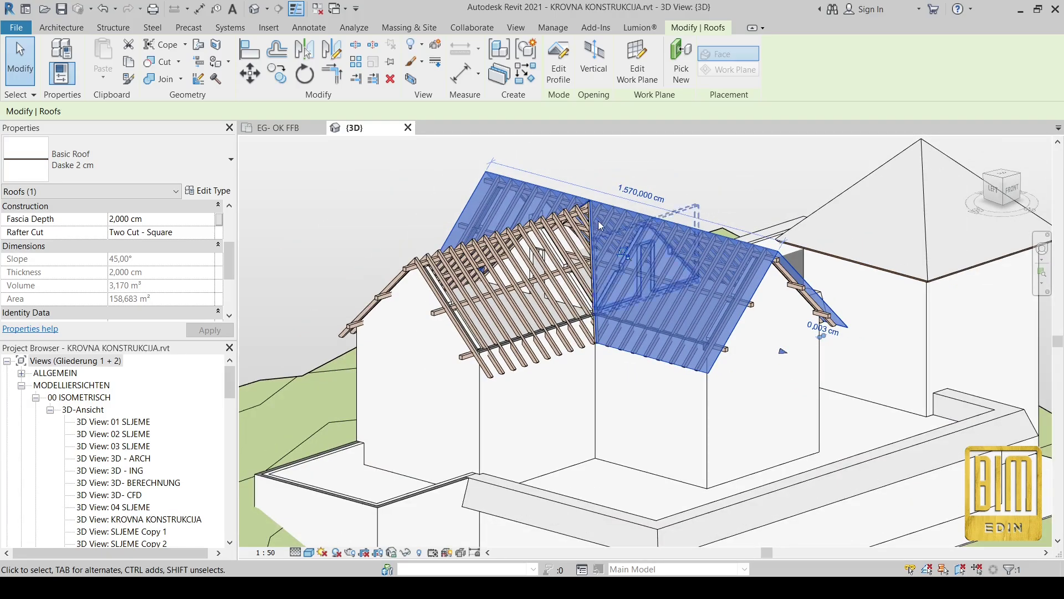
pyautogui.rightClick(367, 164)
pyautogui.moveTo(416, 213)
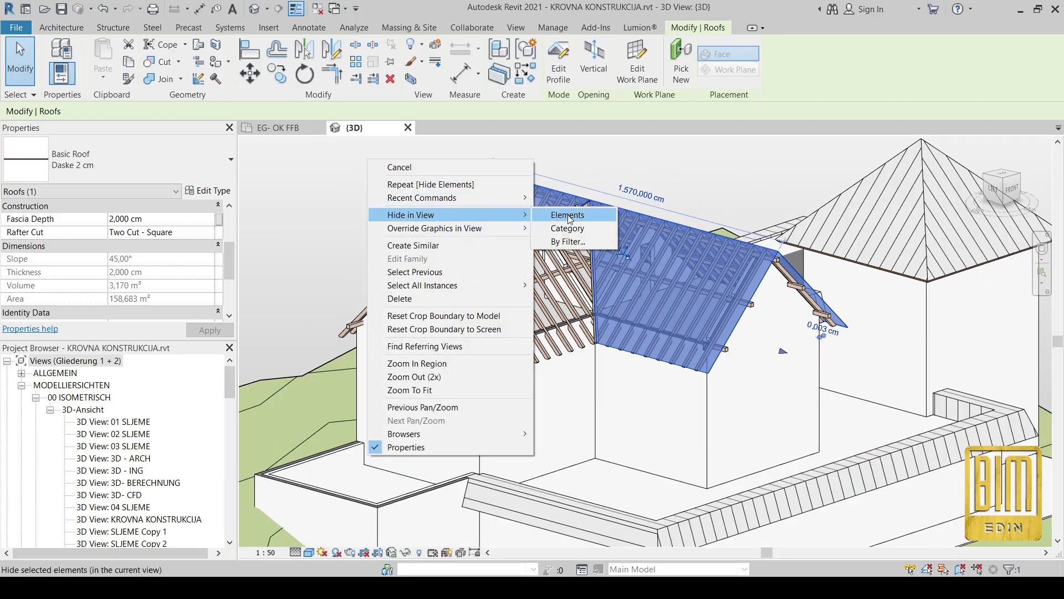
pyautogui.click(566, 216)
pyautogui.scroll(3, 565, 223)
pyautogui.scroll(2, 698, 175)
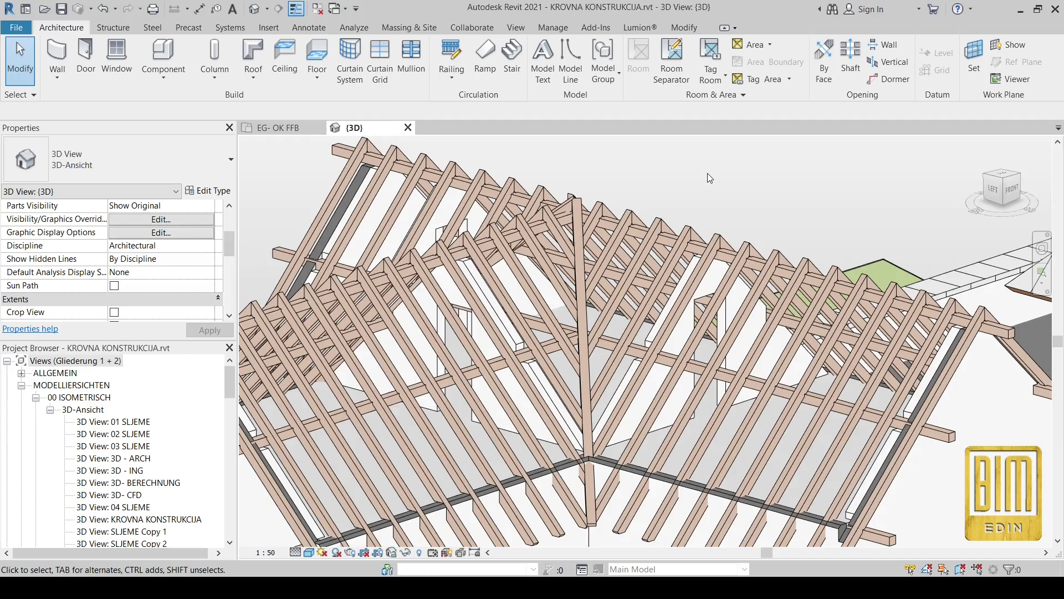
pyautogui.scroll(-1, 707, 173)
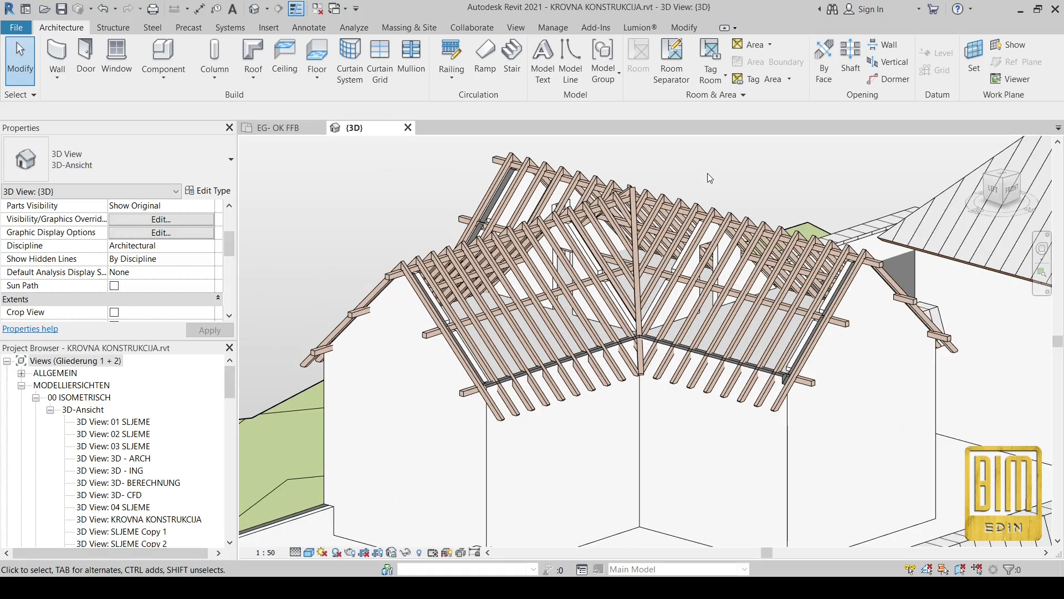
pyautogui.scroll(-6, 186, 452)
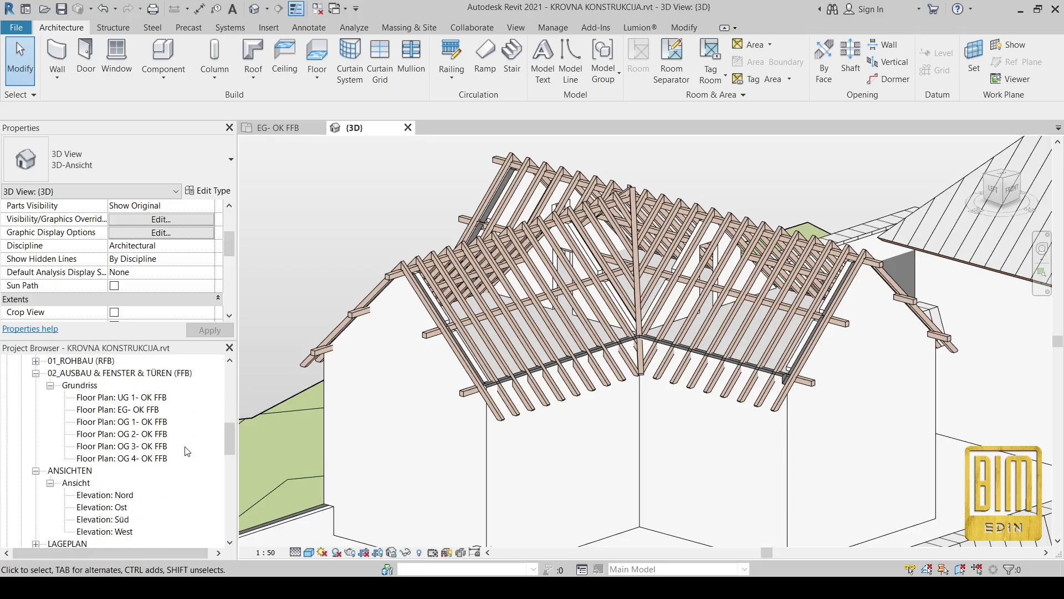
# Step: Open floor plan OG 1- OK FFB and choose Roof by Footprint from the Roof menu
pyautogui.doubleClick(131, 421)
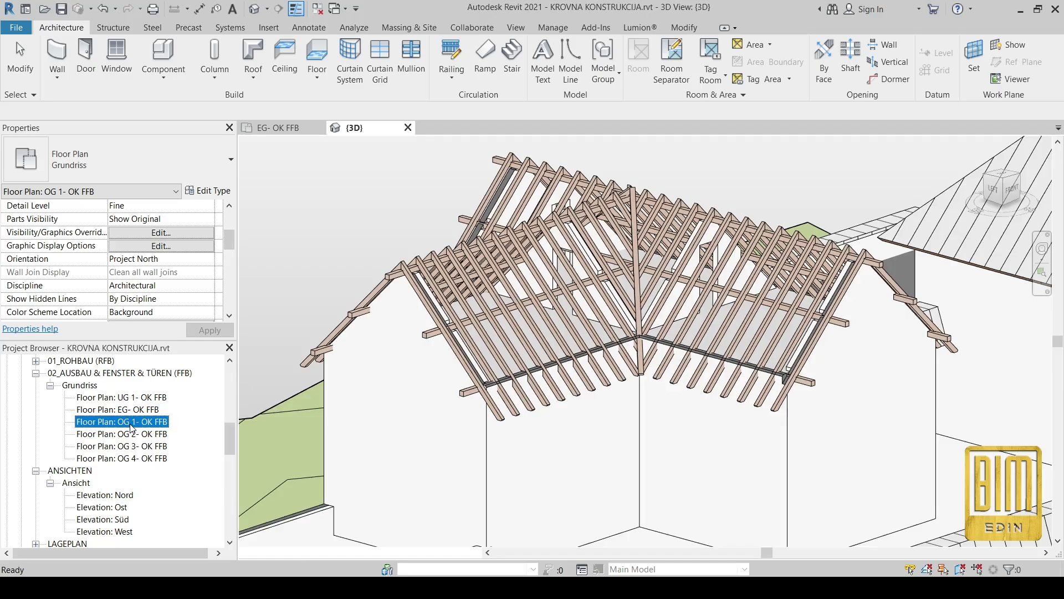
pyautogui.scroll(6, 571, 358)
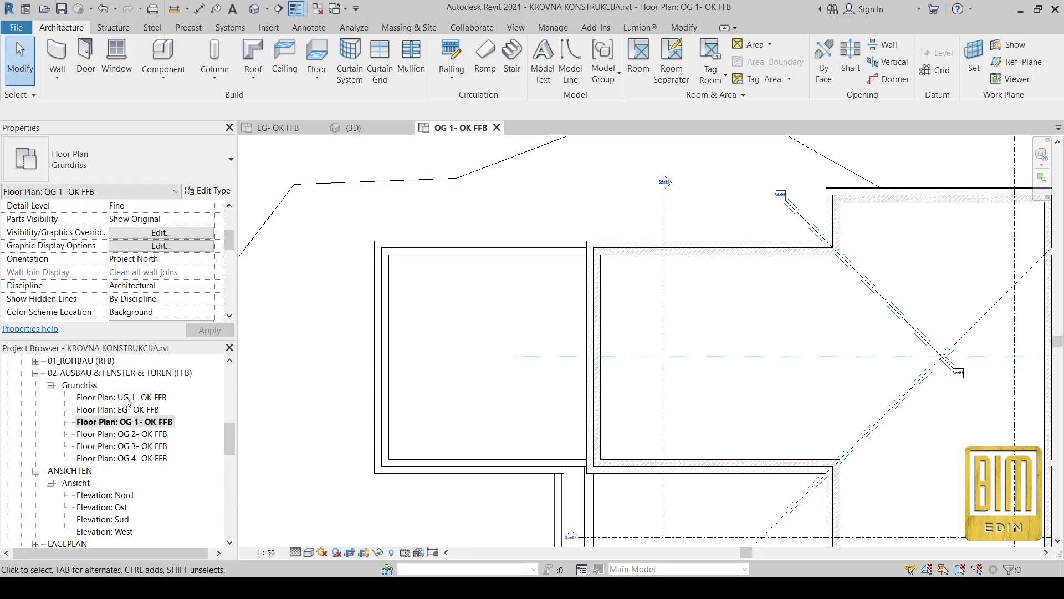
pyautogui.click(255, 75)
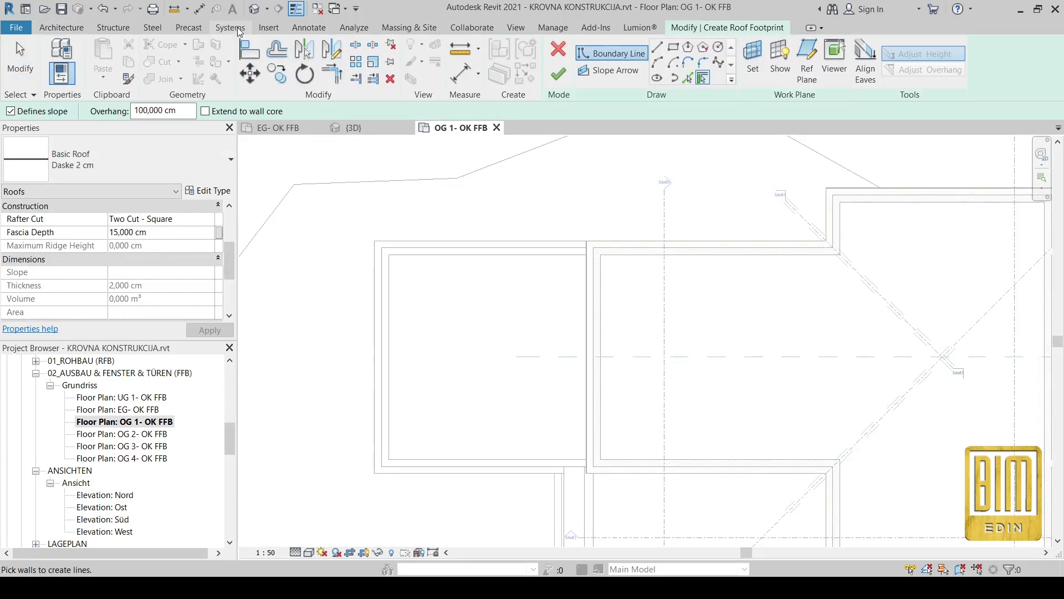
# Step: In the 3D view, pick the rafter end edge as a 30° footprint boundary line
pyautogui.click(354, 127)
pyautogui.scroll(4, 546, 398)
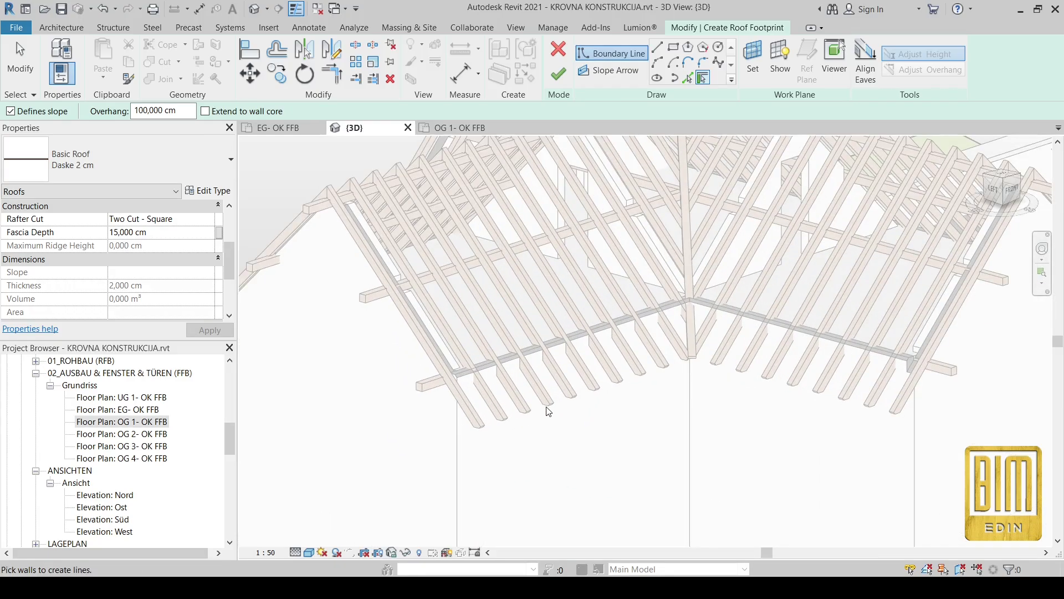
pyautogui.click(694, 77)
pyautogui.scroll(6, 587, 388)
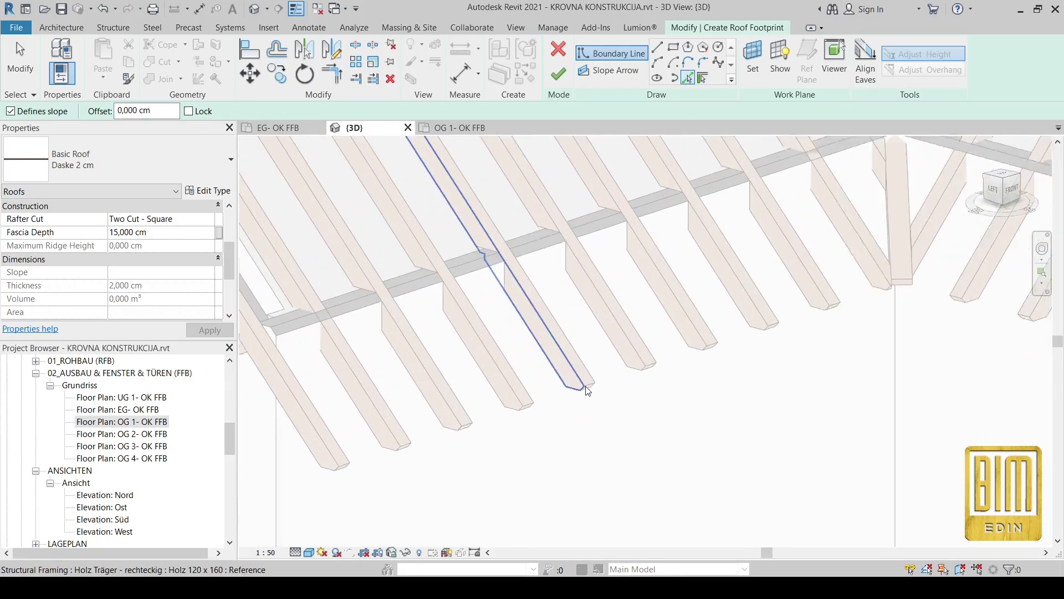
pyautogui.scroll(2, 587, 385)
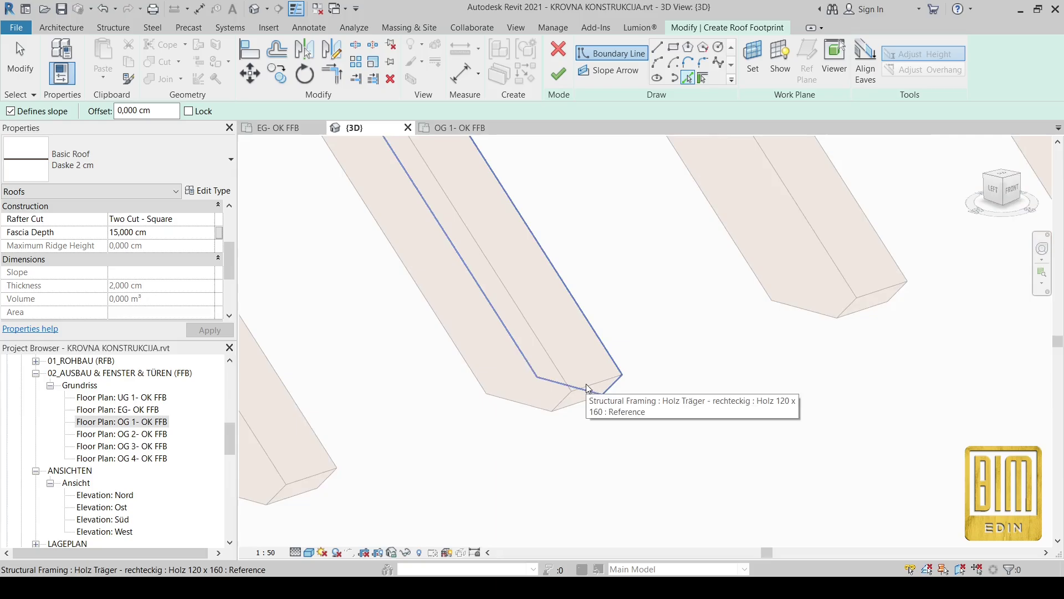
pyautogui.click(580, 386)
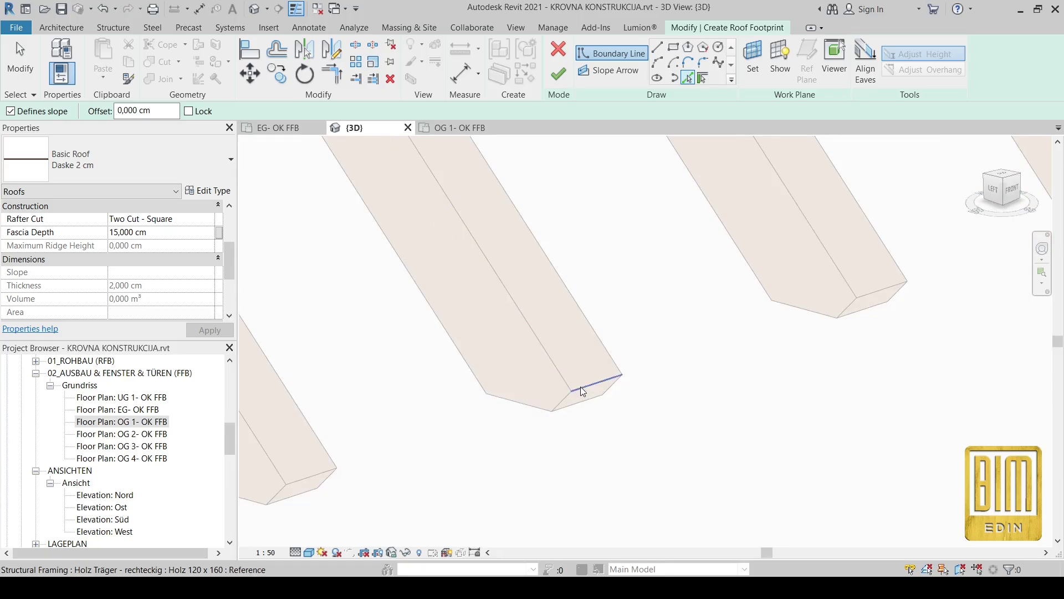
pyautogui.scroll(-3, 582, 391)
pyautogui.scroll(-5, 582, 391)
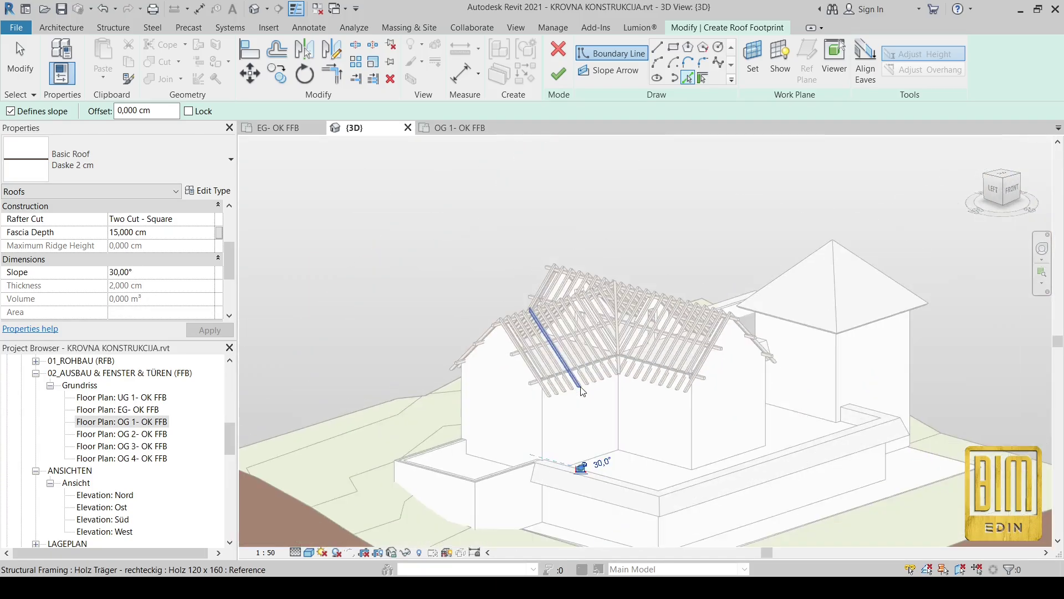
pyautogui.scroll(8, 604, 400)
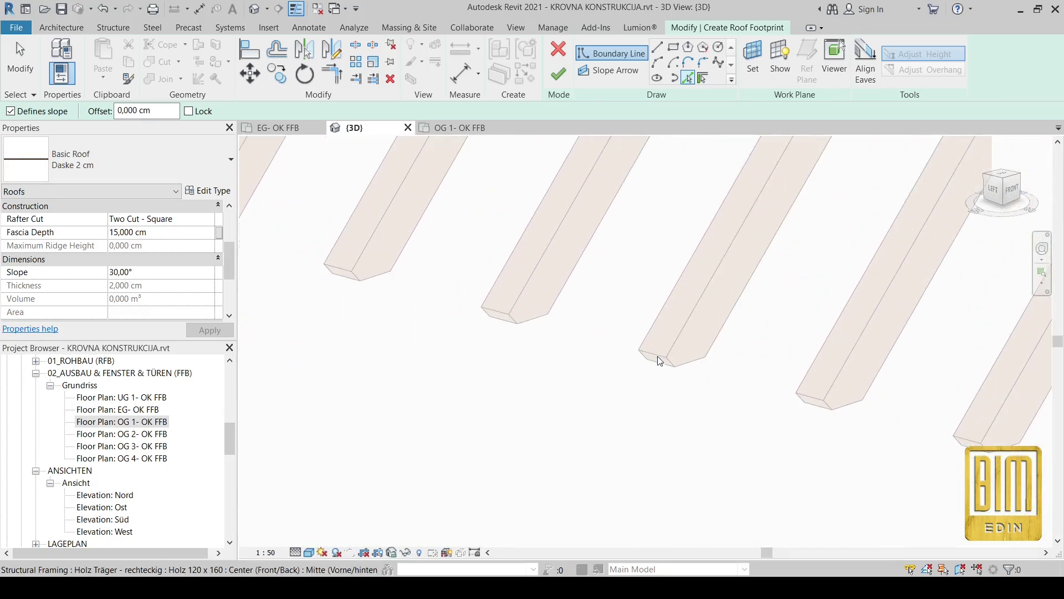
pyautogui.scroll(3, 658, 359)
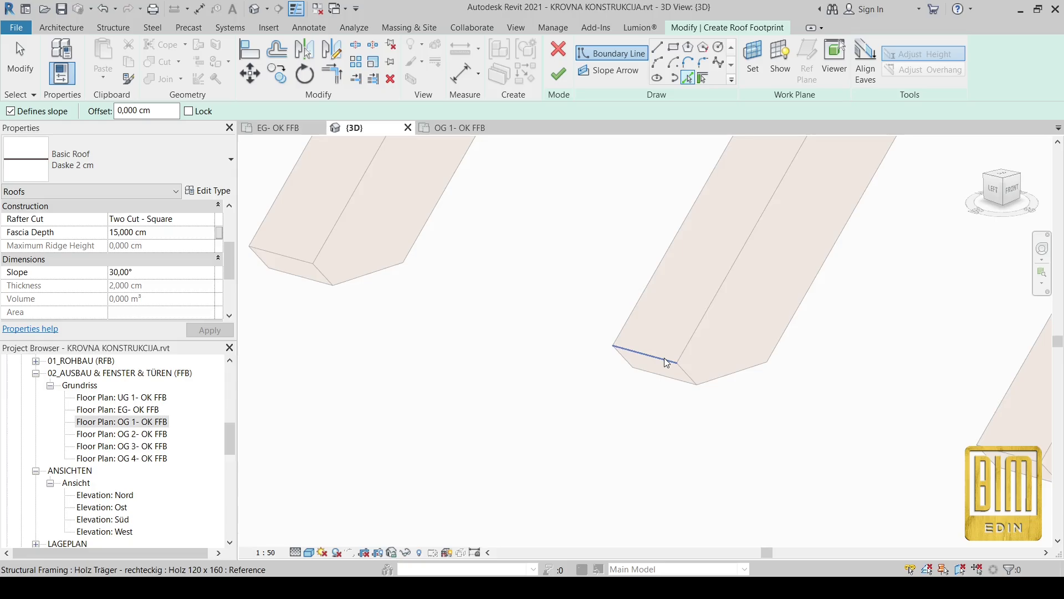
pyautogui.scroll(-6, 666, 363)
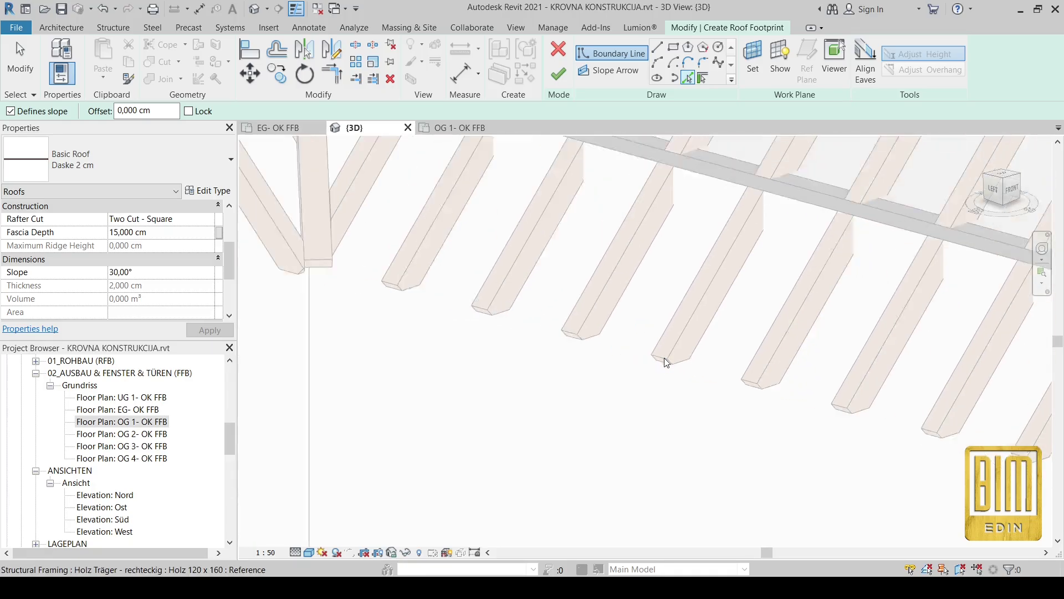
pyautogui.scroll(-3, 666, 363)
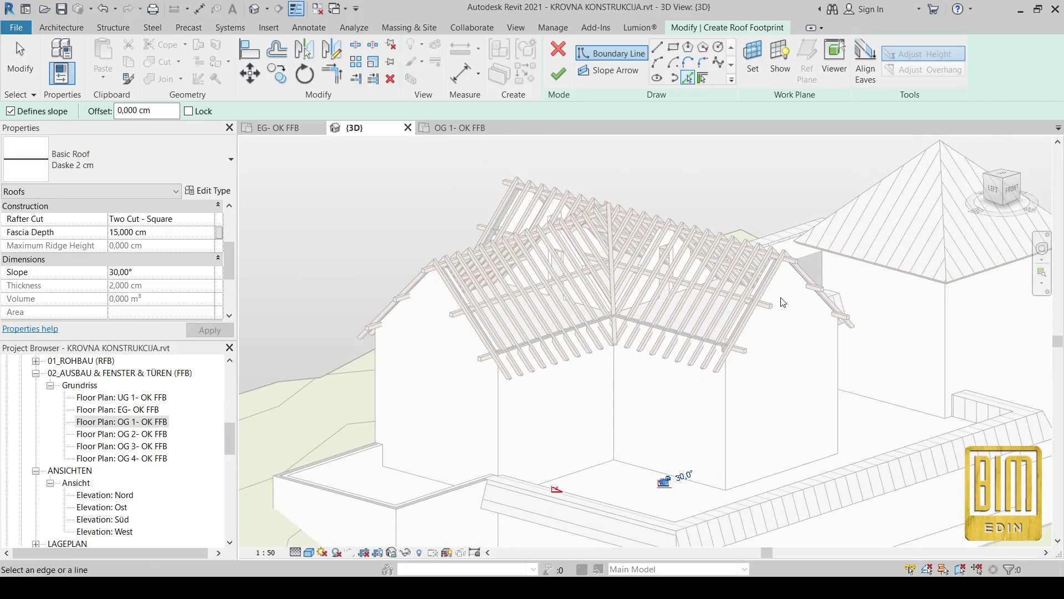
pyautogui.scroll(5, 767, 319)
pyautogui.scroll(-5, 803, 300)
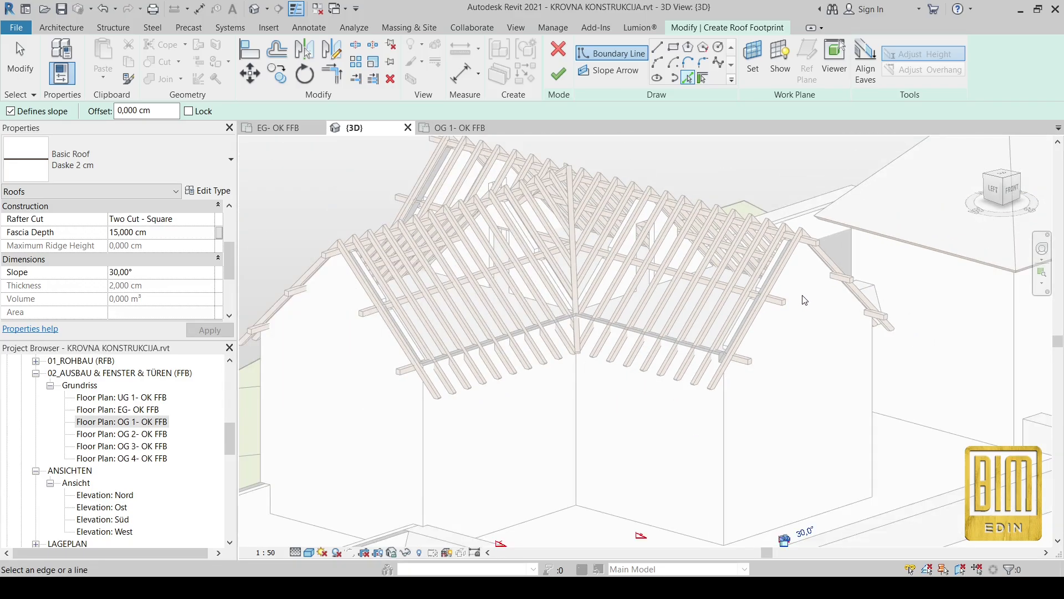
pyautogui.scroll(5, 548, 297)
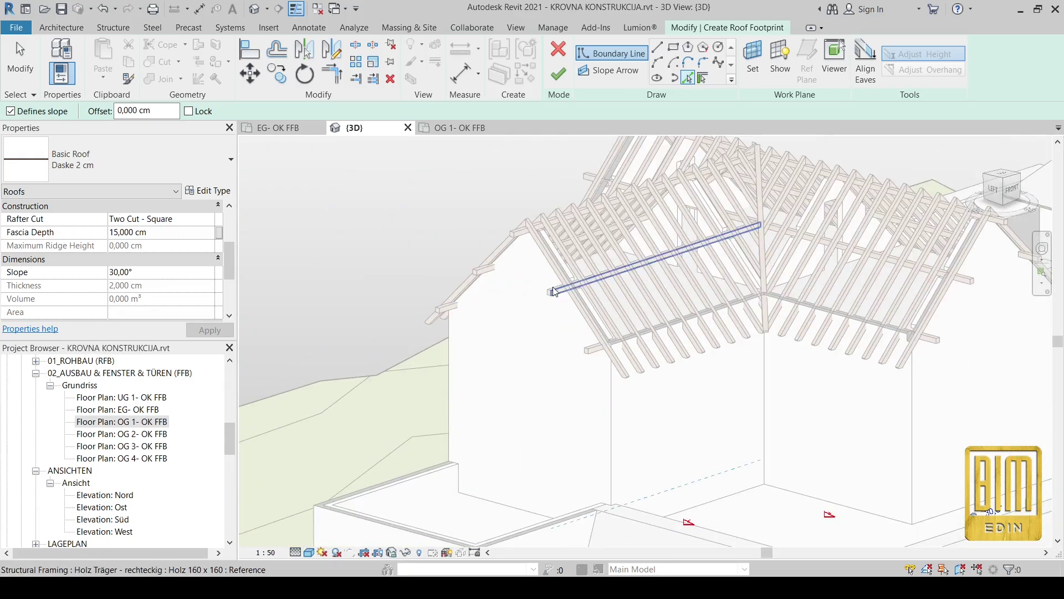
pyautogui.scroll(-5, 543, 299)
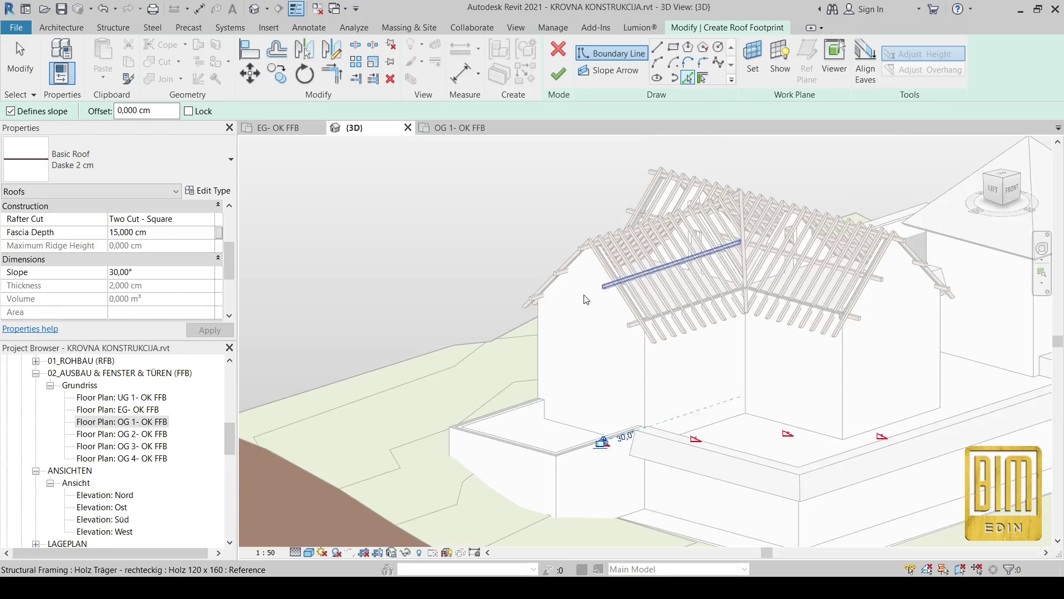
# Step: Pan and orbit around the house to check the rafter ends from behind and the front top
pyautogui.moveTo(443, 366); pyautogui.dragTo(591, 377, button='middle')
pyautogui.scroll(6, 591, 376)
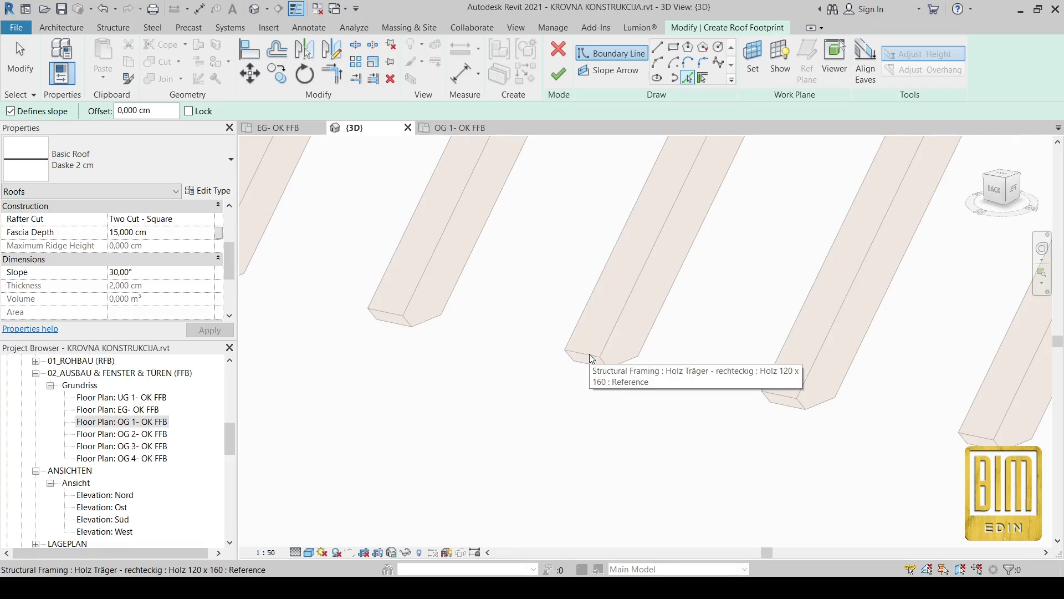
pyautogui.scroll(-6, 589, 355)
pyautogui.scroll(7, 590, 356)
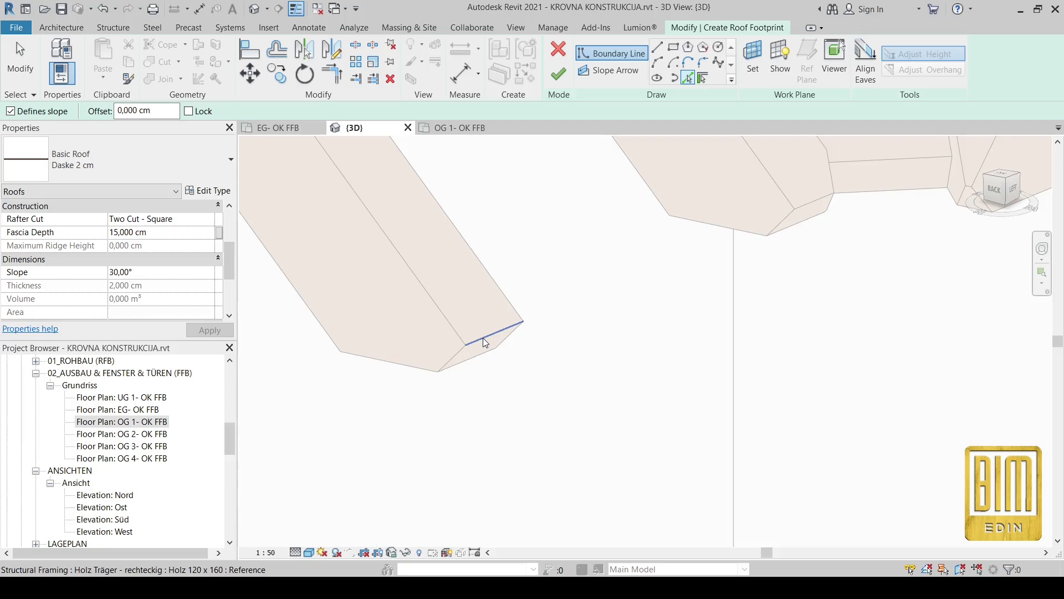
pyautogui.scroll(-4, 609, 359)
pyautogui.scroll(4, 426, 249)
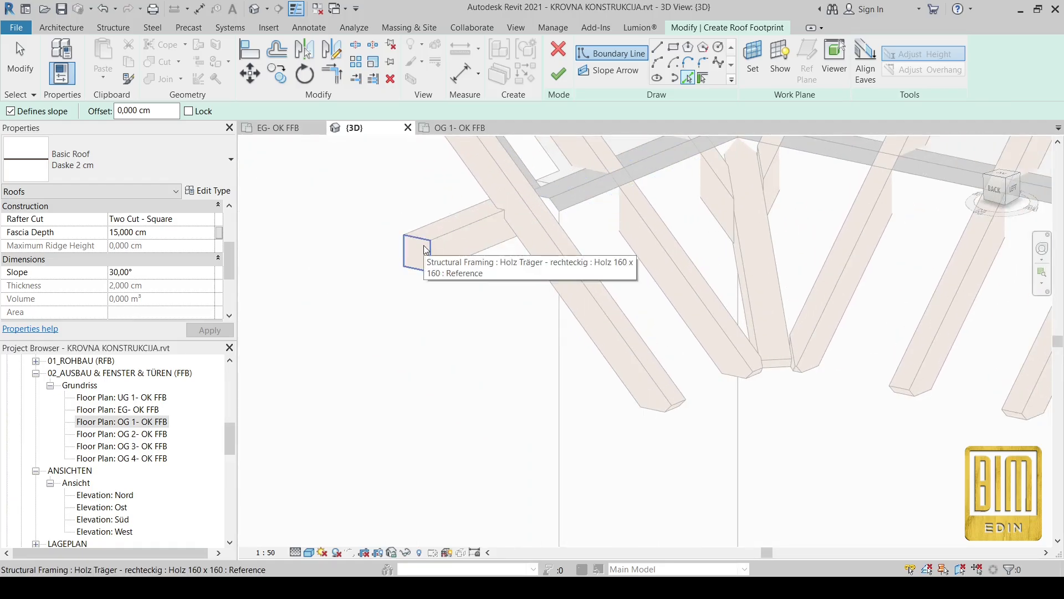
pyautogui.scroll(-7, 617, 331)
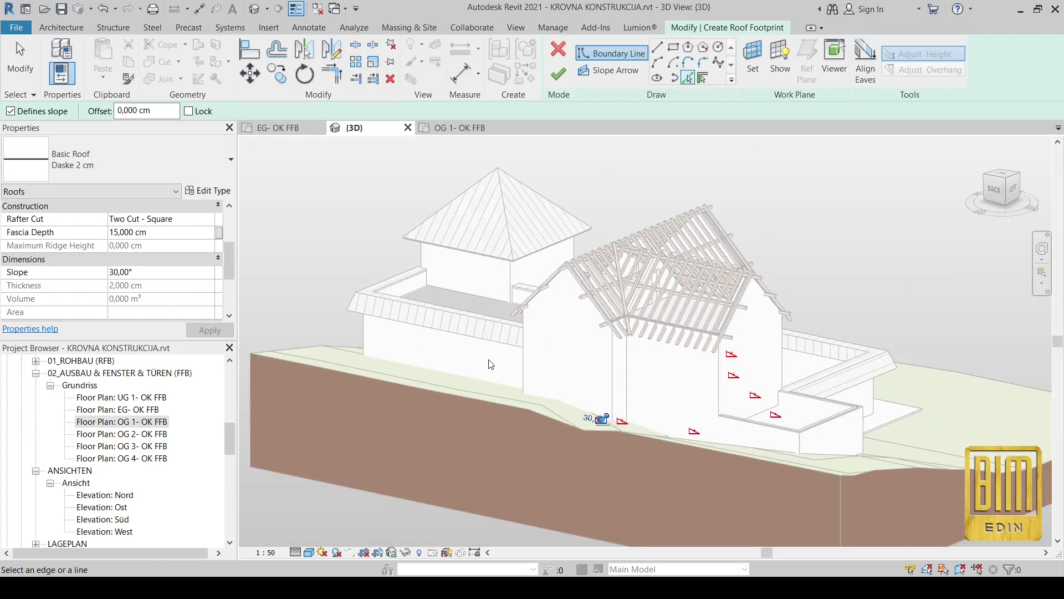
pyautogui.keyDown('shift'); pyautogui.moveTo(490, 364); pyautogui.dragTo(652, 388, button='middle'); pyautogui.keyUp('shift')
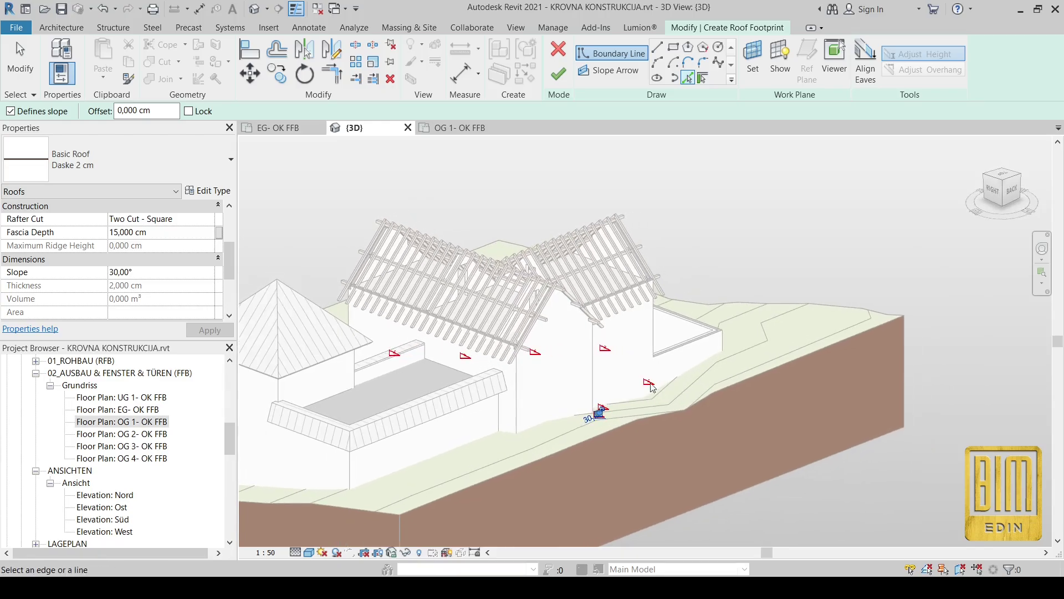
pyautogui.scroll(7, 507, 354)
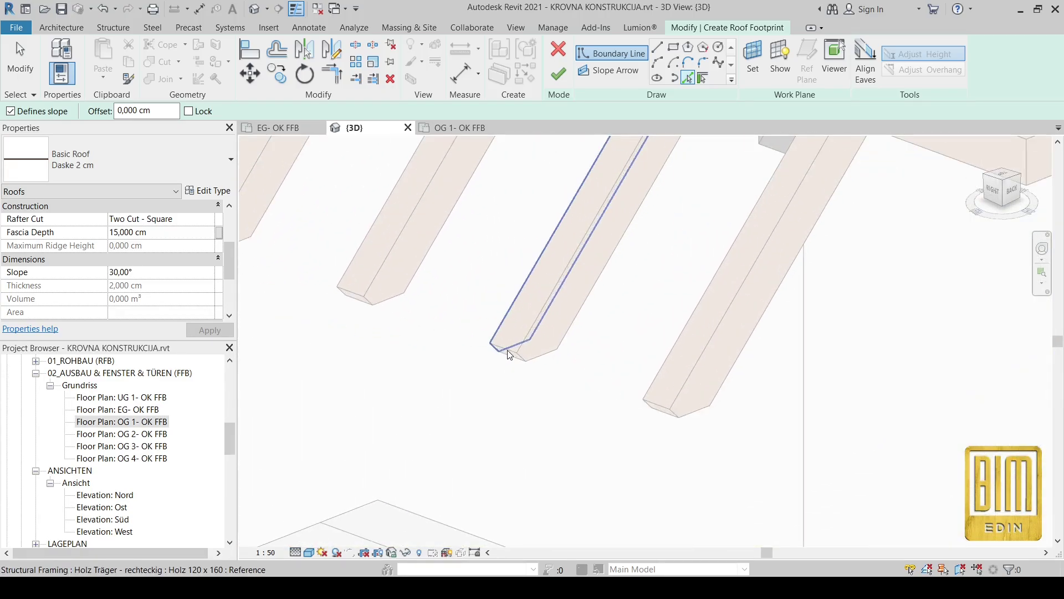
pyautogui.scroll(2, 509, 355)
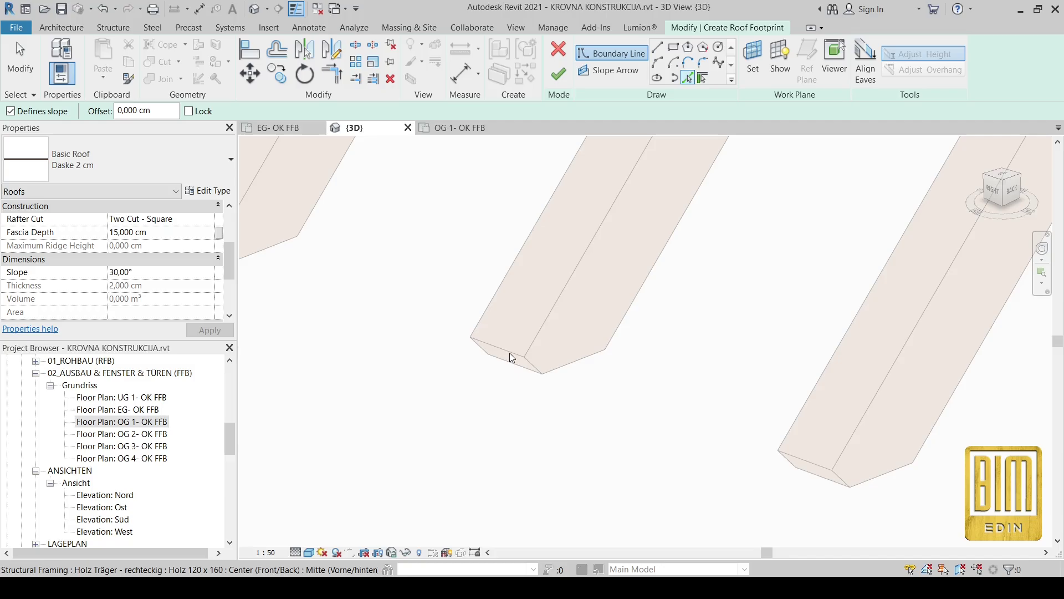
pyautogui.scroll(-6, 514, 351)
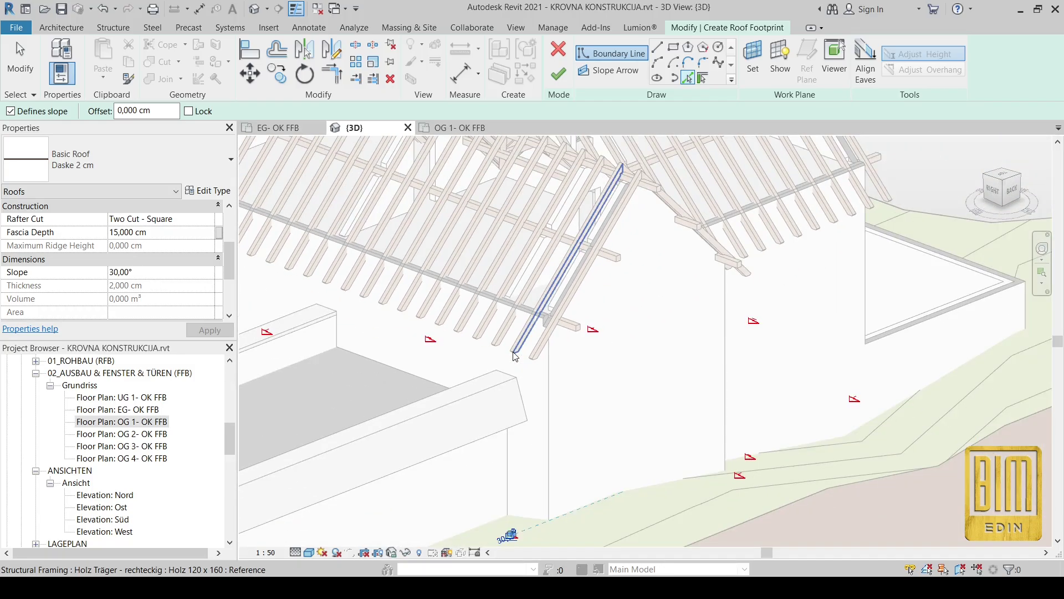
pyautogui.scroll(-5, 513, 356)
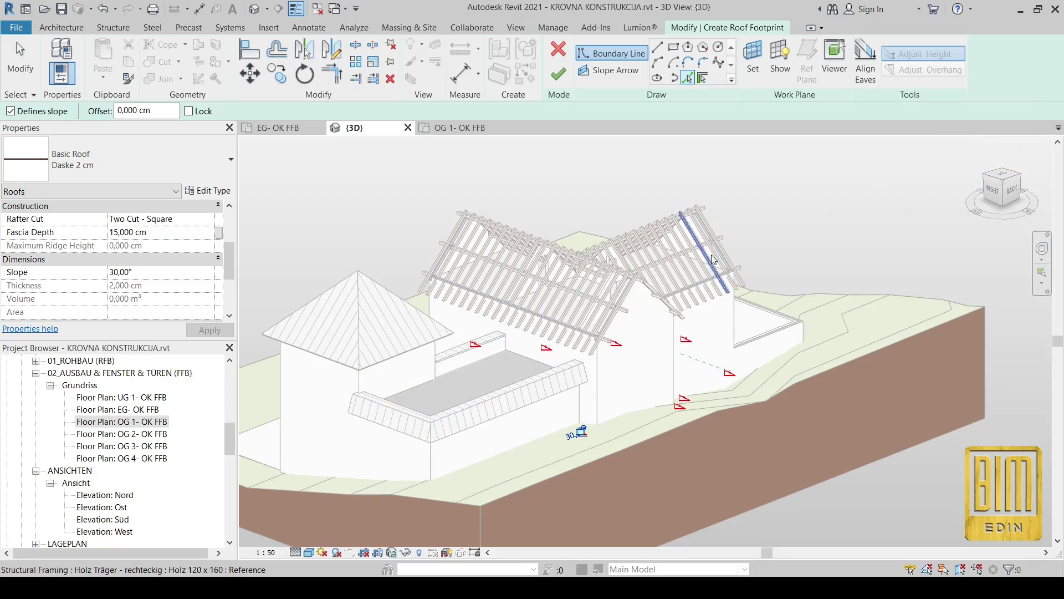
pyautogui.press('capslock')
pyautogui.moveTo(490, 265); pyautogui.dragTo(664, 268, button='middle')
pyautogui.keyDown('shift'); pyautogui.moveTo(596, 297); pyautogui.dragTo(565, 499, button='middle'); pyautogui.keyUp('shift')
pyautogui.scroll(5, 561, 531)
pyautogui.scroll(5, 561, 531)
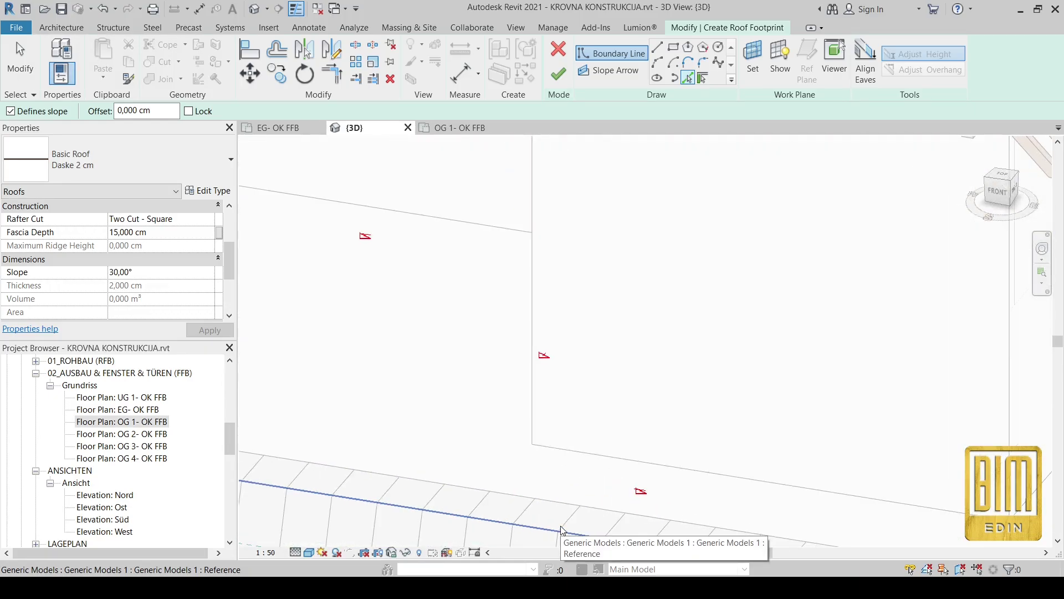
# Step: Trim/Extend to Corner the first boundary lines, joining the top line with the diagonal
pyautogui.click(334, 79)
pyautogui.click(641, 491)
pyautogui.click(547, 357)
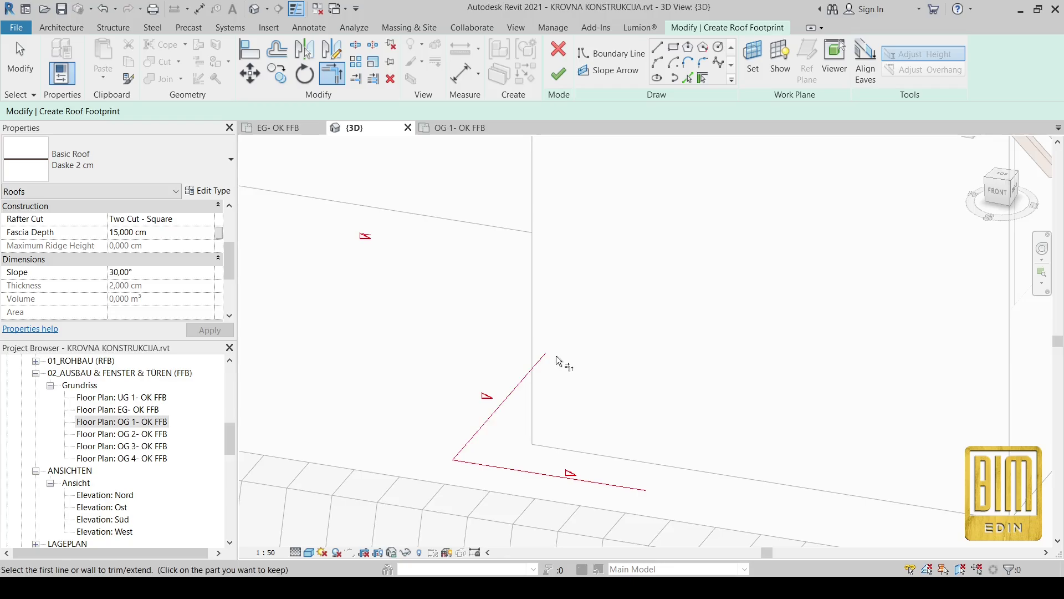
pyautogui.click(542, 357)
pyautogui.click(366, 235)
pyautogui.scroll(-5, 487, 218)
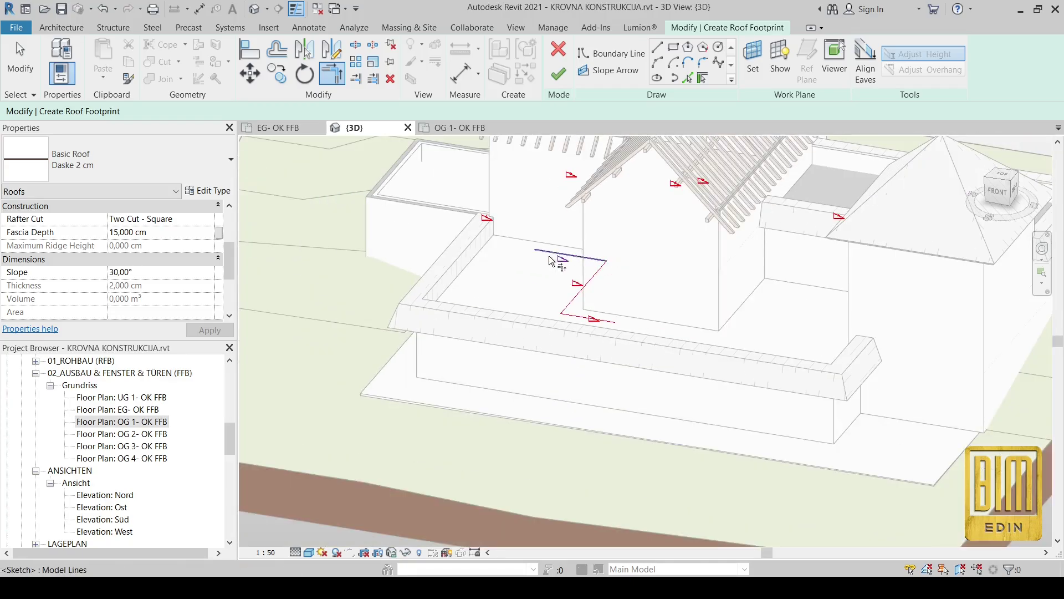
# Step: Trim the top and short lines and extend the bottom line to close the footprint loop
pyautogui.click(575, 178)
pyautogui.click(560, 172)
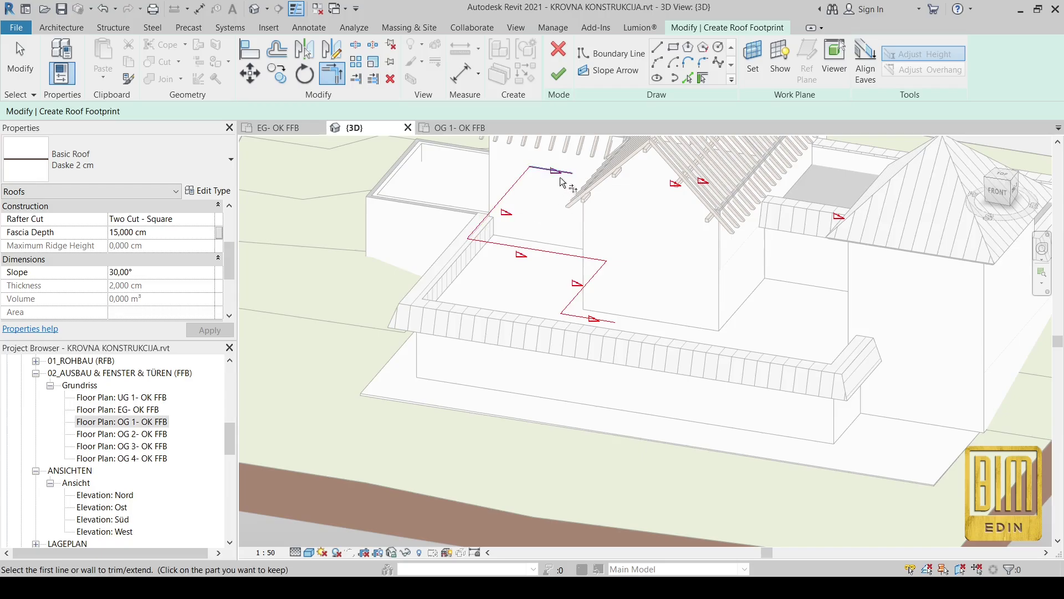
pyautogui.click(678, 186)
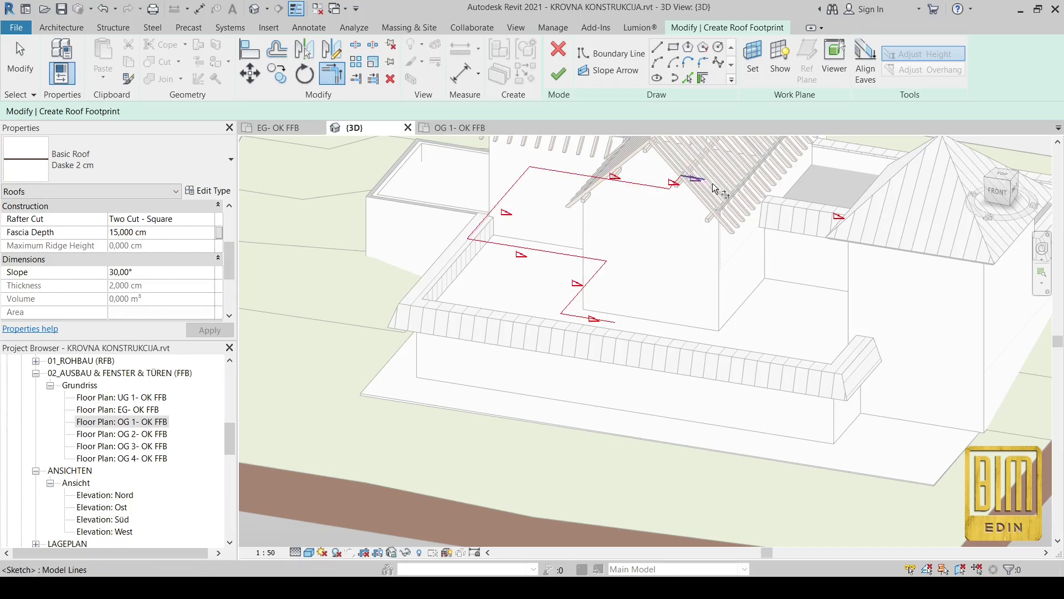
pyautogui.click(701, 185)
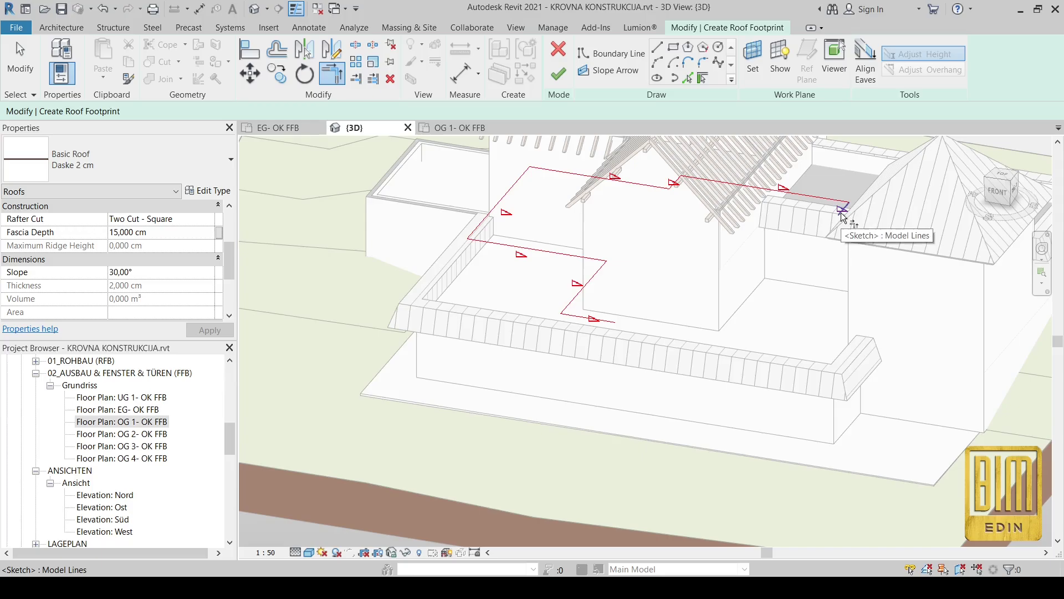
pyautogui.click(843, 217)
pyautogui.click(604, 321)
pyautogui.scroll(-3, 604, 322)
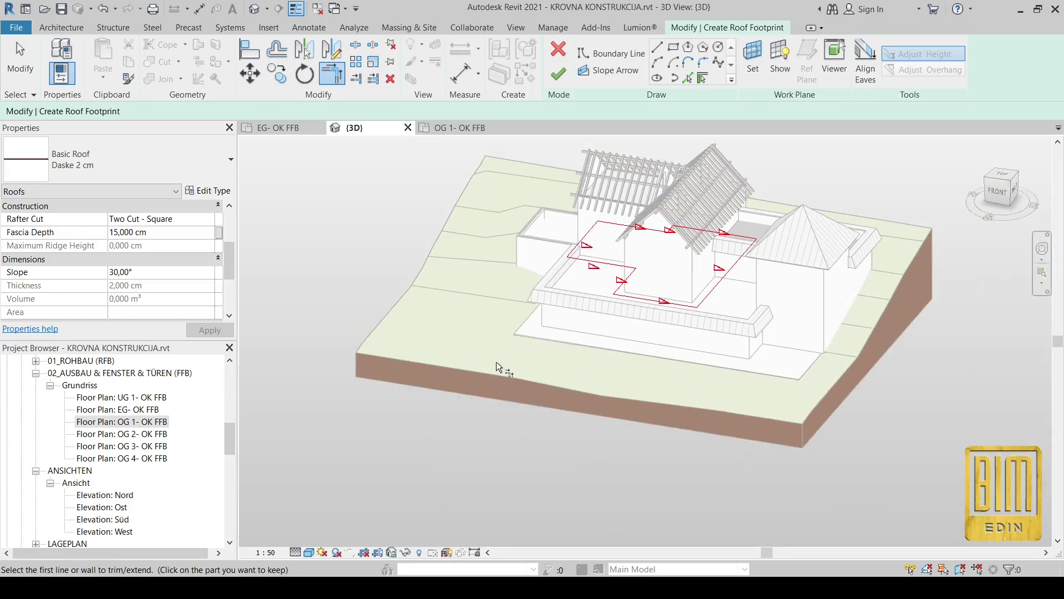
pyautogui.keyDown('shift'); pyautogui.moveTo(497, 362); pyautogui.dragTo(640, 357, button='middle'); pyautogui.keyUp('shift')
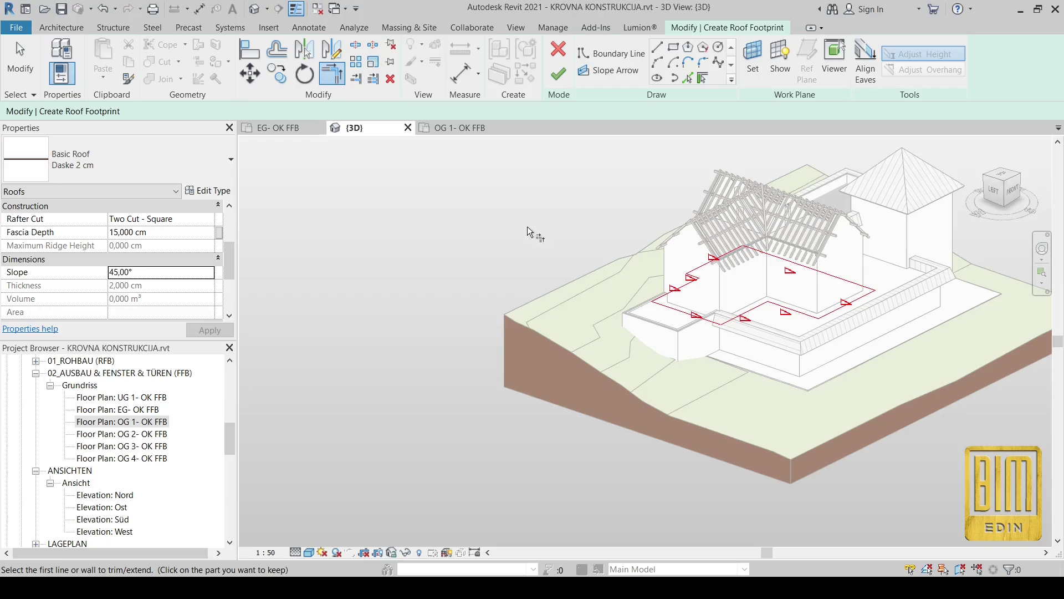
# Step: Finish the 45° Daske 2 cm decking roof without attaching the walls
pyautogui.click(559, 74)
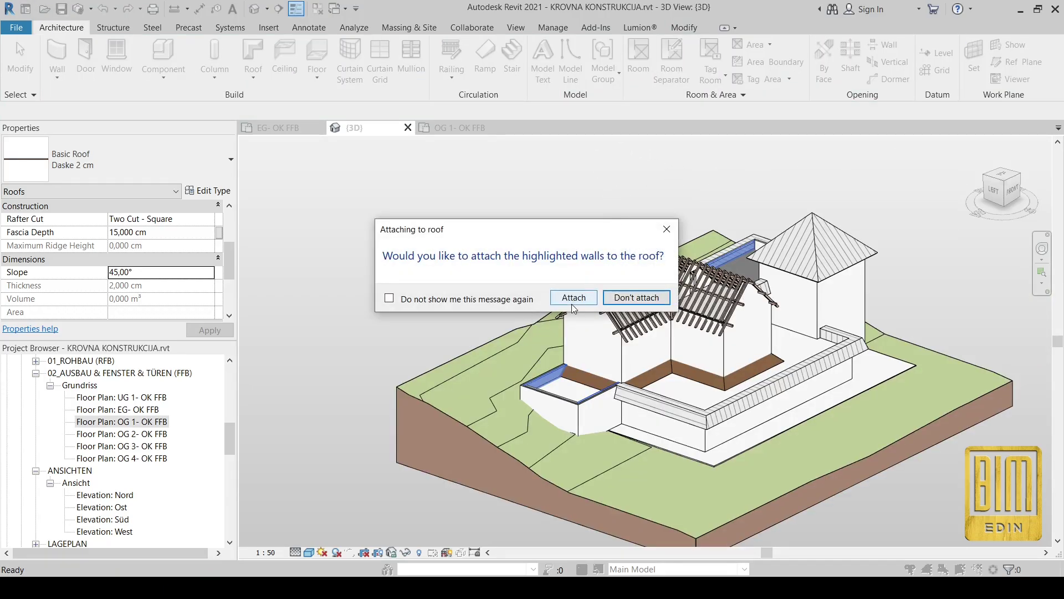
pyautogui.click(637, 297)
pyautogui.scroll(5, 664, 399)
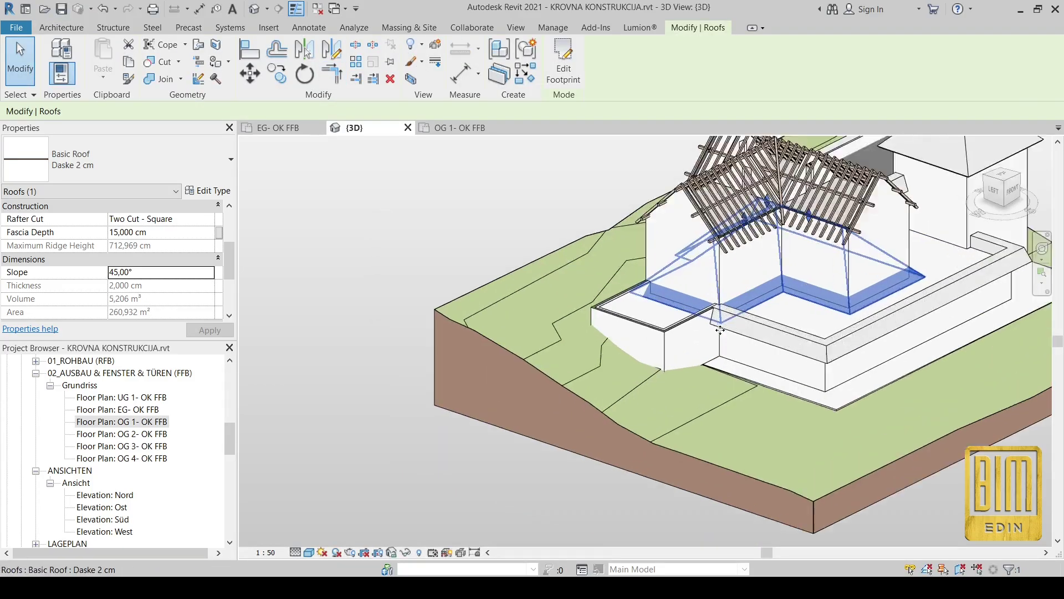
# Step: Reopen the footprint and clear Defines Slope on the short left and upper-left edges
pyautogui.click(556, 62)
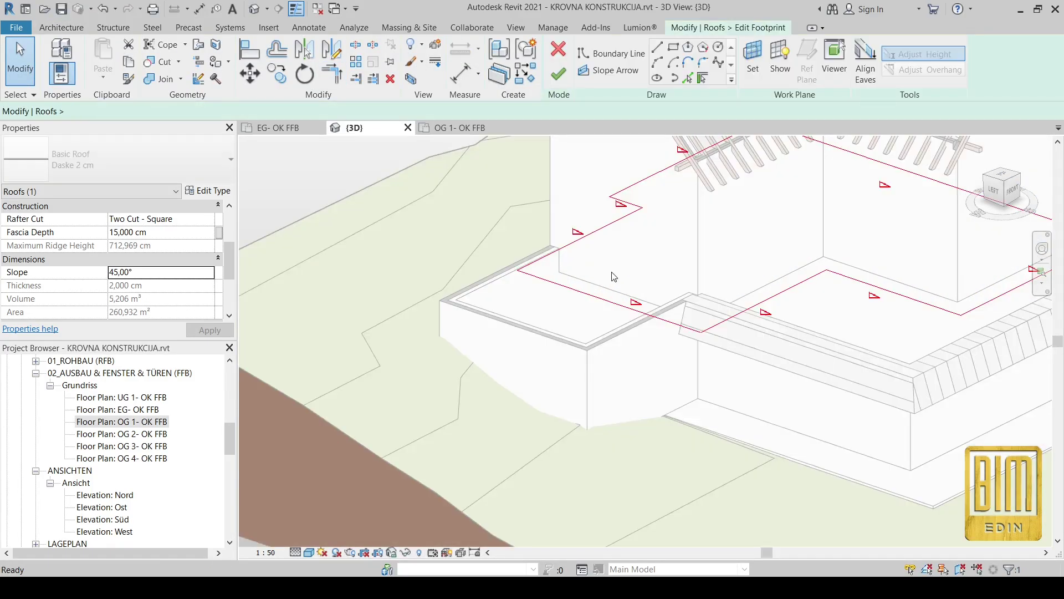
pyautogui.click(560, 285)
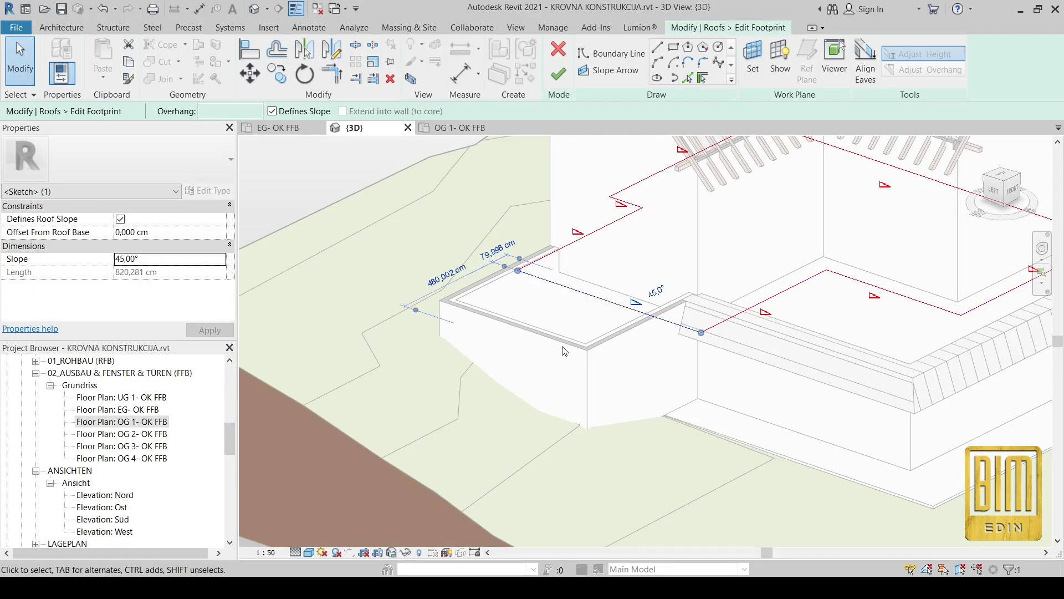
pyautogui.click(272, 112)
pyautogui.scroll(-5, 609, 310)
pyautogui.scroll(5, 721, 305)
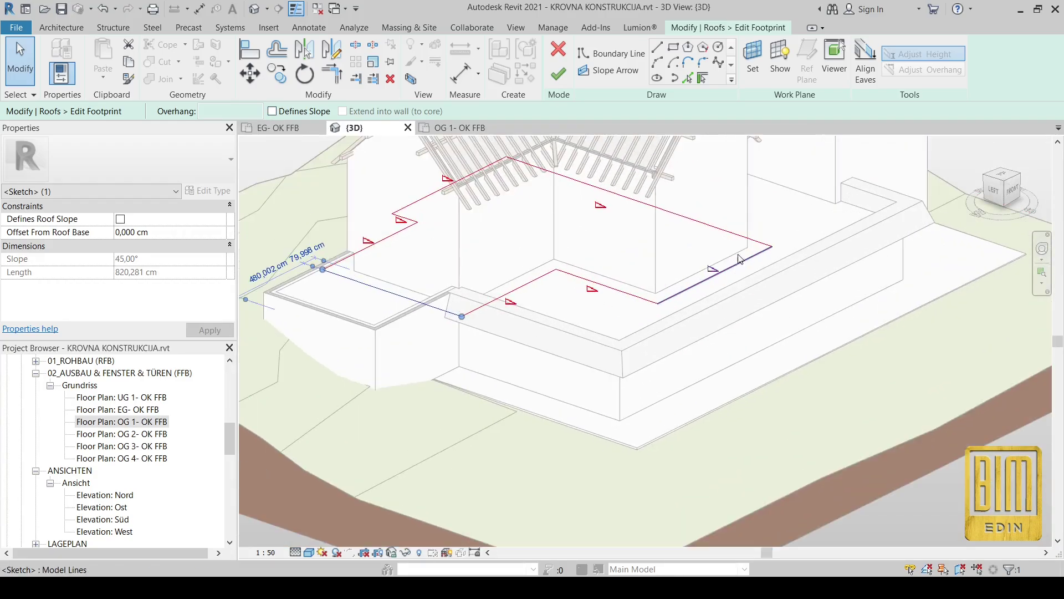
pyautogui.click(725, 306)
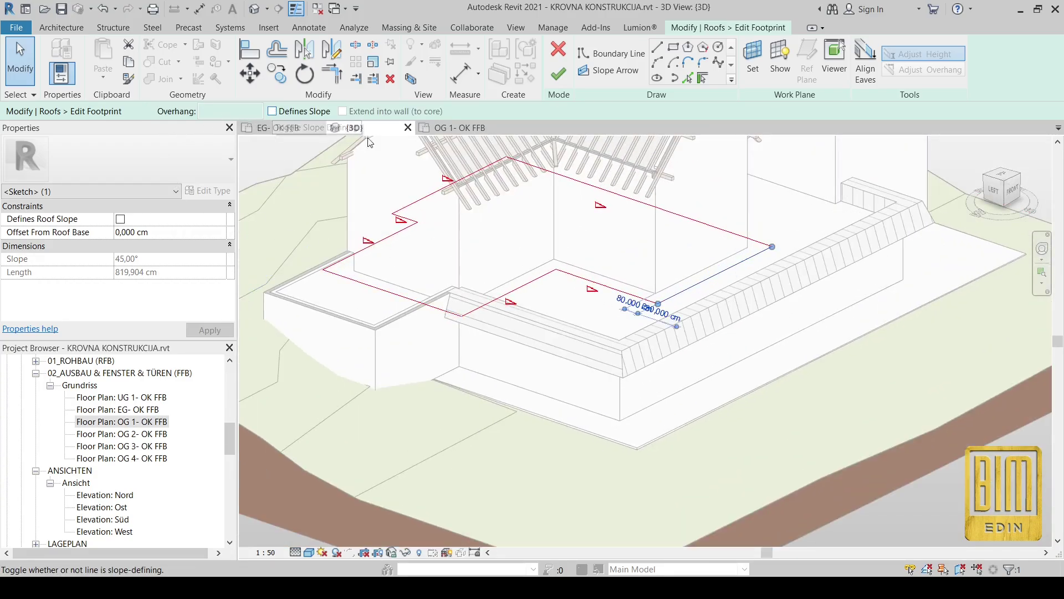
pyautogui.moveTo(454, 146); pyautogui.dragTo(454, 200, button='middle')
pyautogui.click(438, 244)
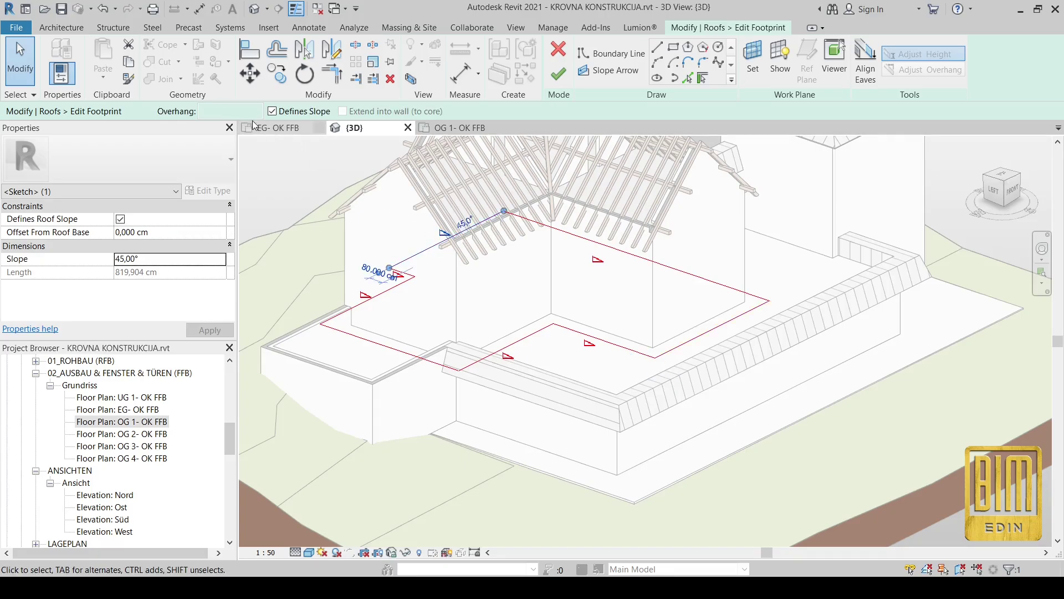
pyautogui.click(273, 111)
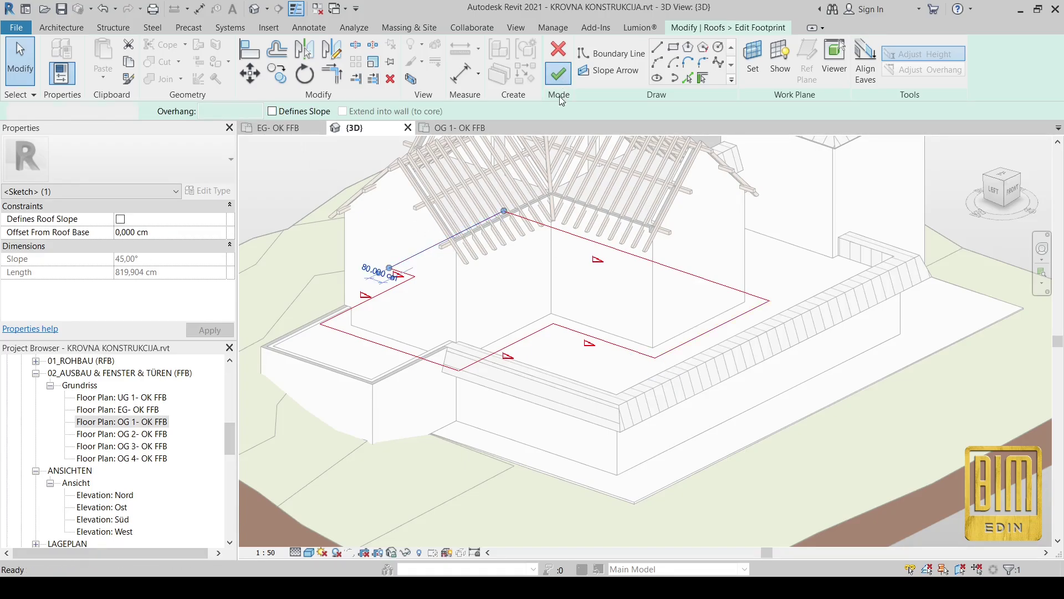
# Step: Finish the footprint edit, leaving the walls unattached to the roof
pyautogui.click(558, 73)
pyautogui.click(635, 299)
pyautogui.scroll(3, 720, 388)
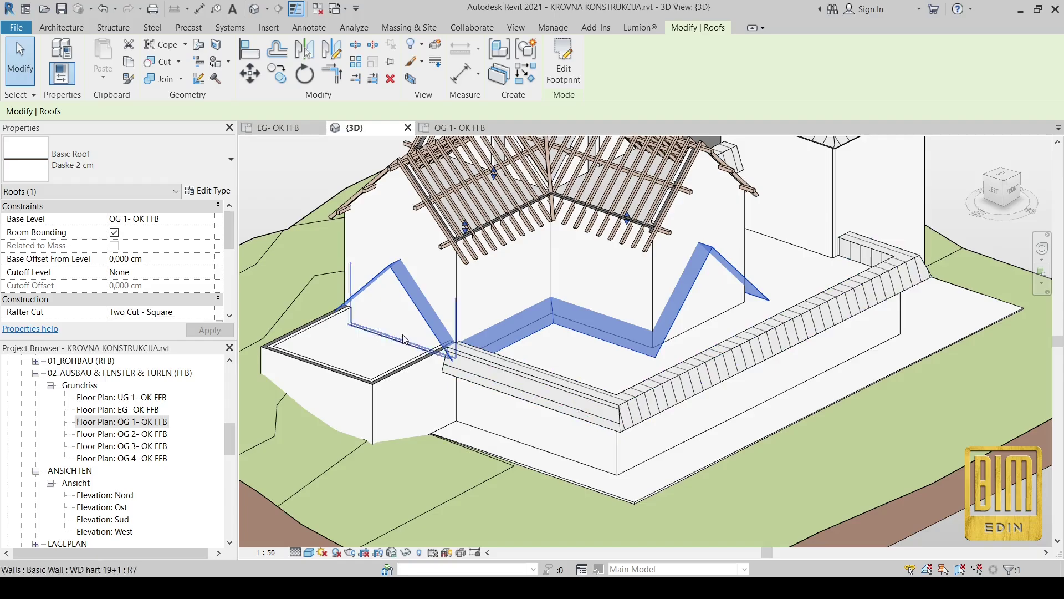
pyautogui.scroll(3, 383, 275)
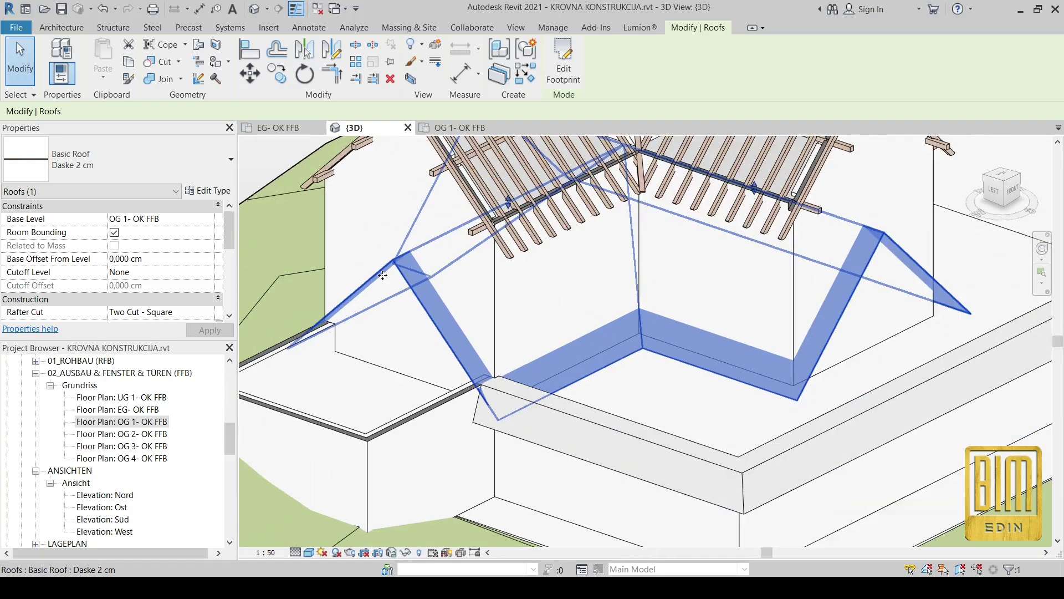
# Step: From the left view, move the decking down so its ridge lands on the rafter ridge
pyautogui.click(996, 192)
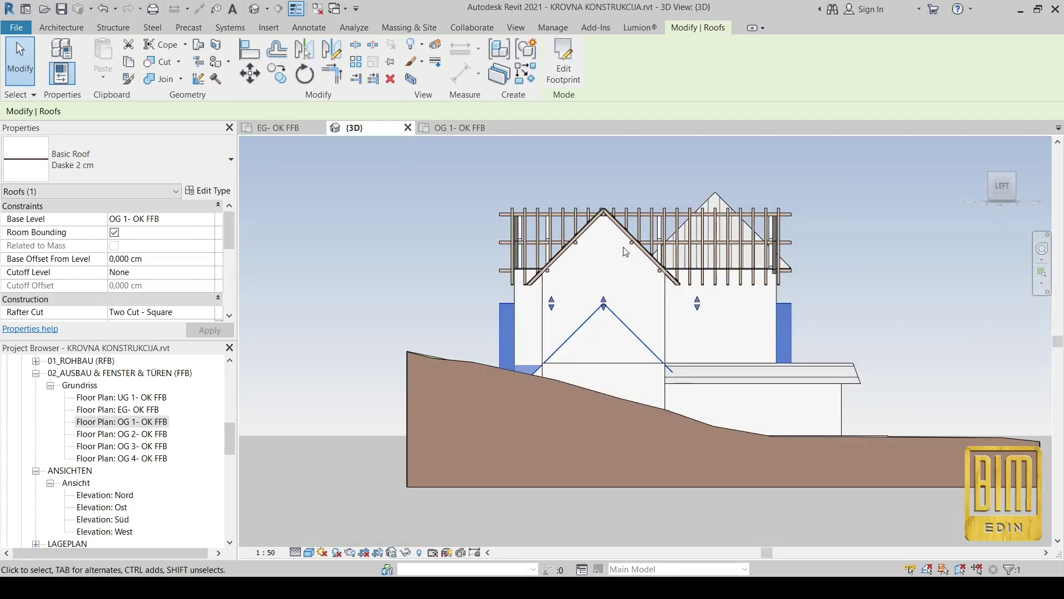
pyautogui.scroll(1, 606, 233)
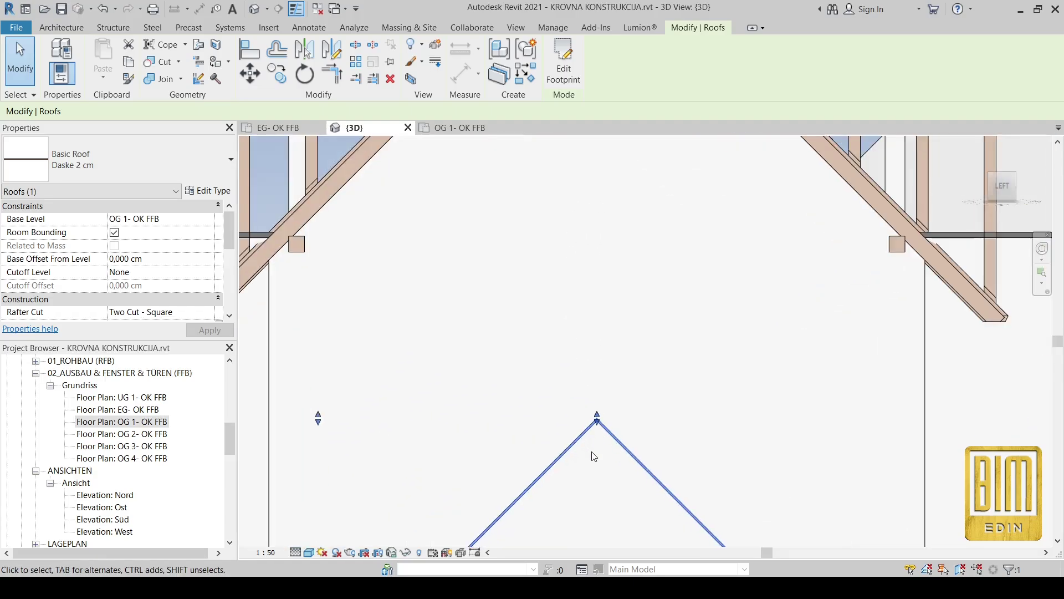
pyautogui.scroll(2, 571, 394)
pyautogui.click(250, 73)
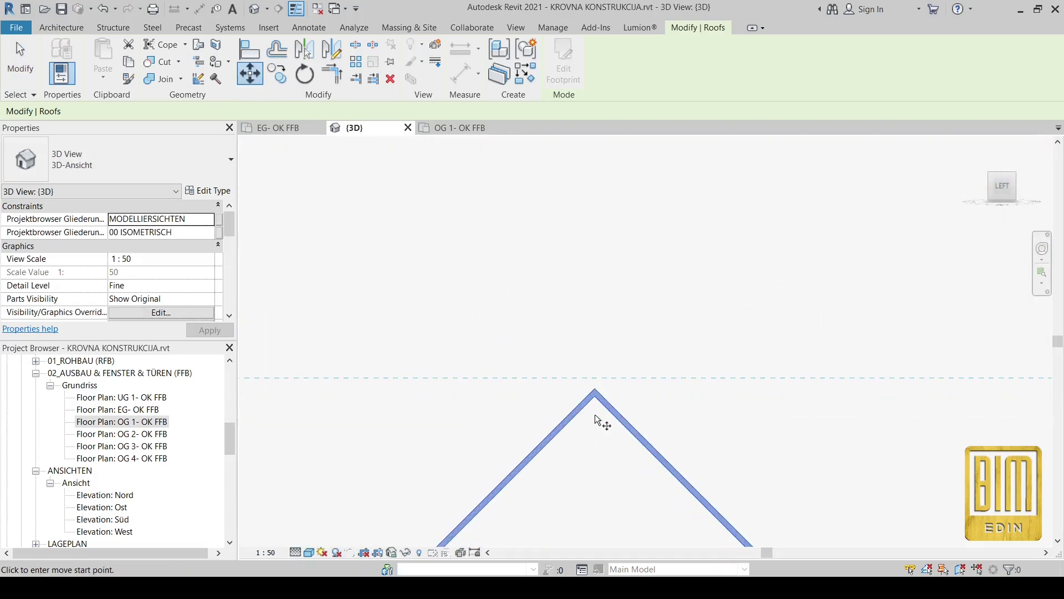
pyautogui.click(598, 393)
pyautogui.scroll(-4, 593, 402)
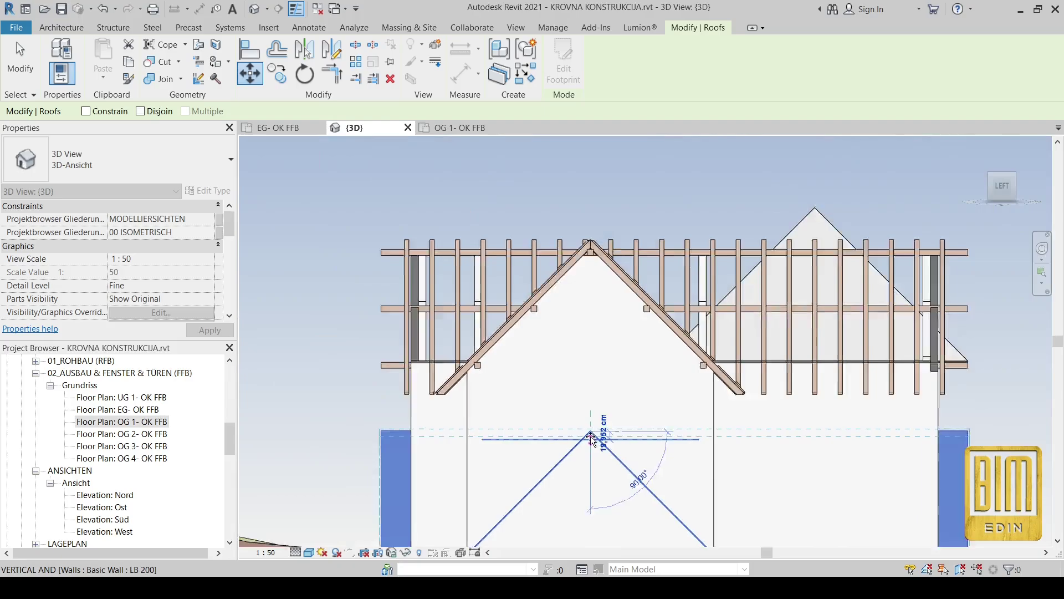
pyautogui.scroll(4, 587, 250)
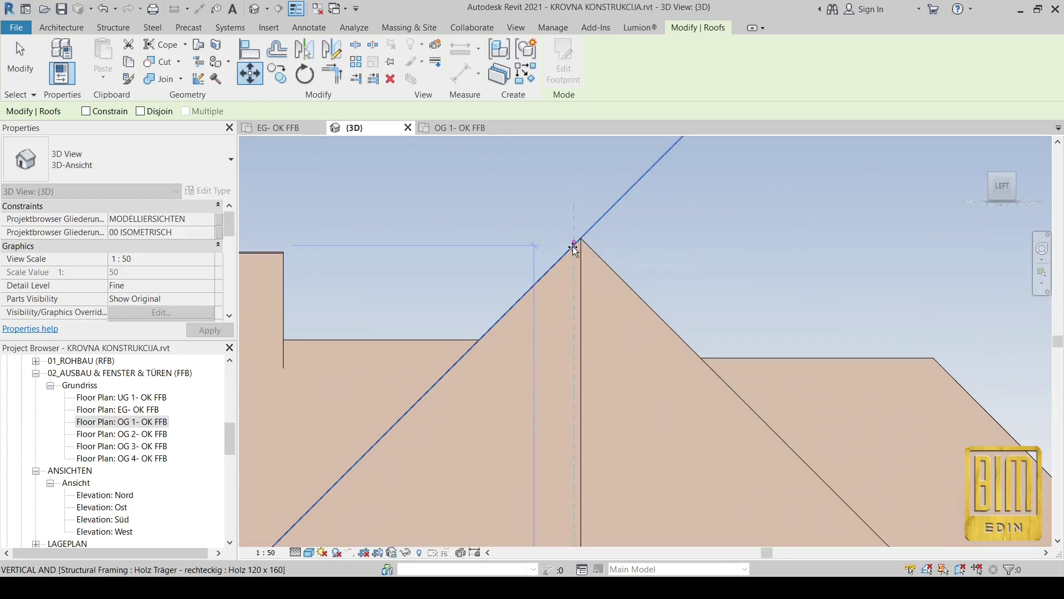
pyautogui.click(580, 240)
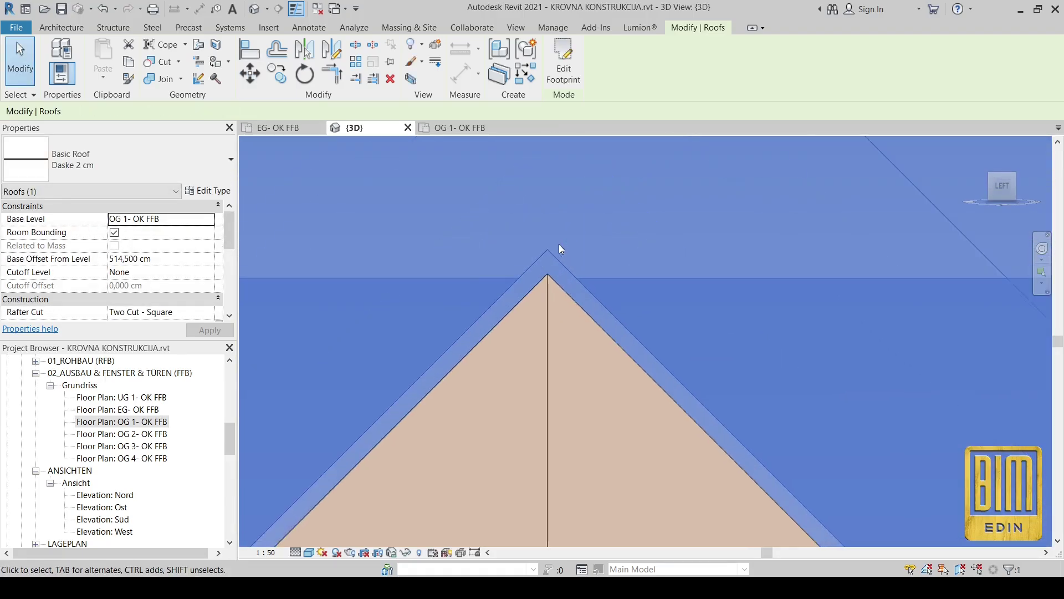
pyautogui.click(261, 78)
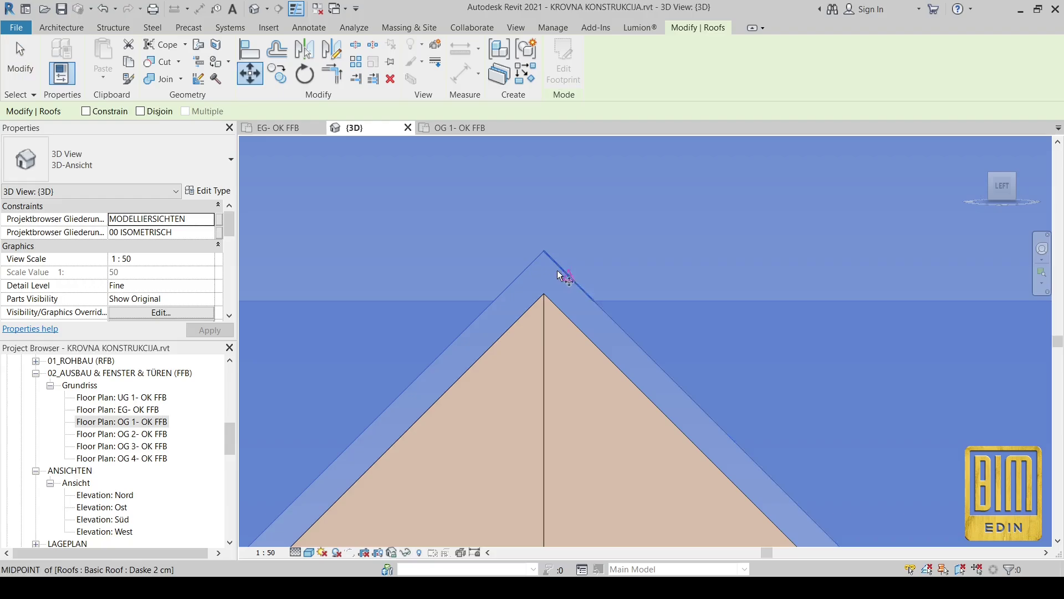
pyautogui.click(544, 294)
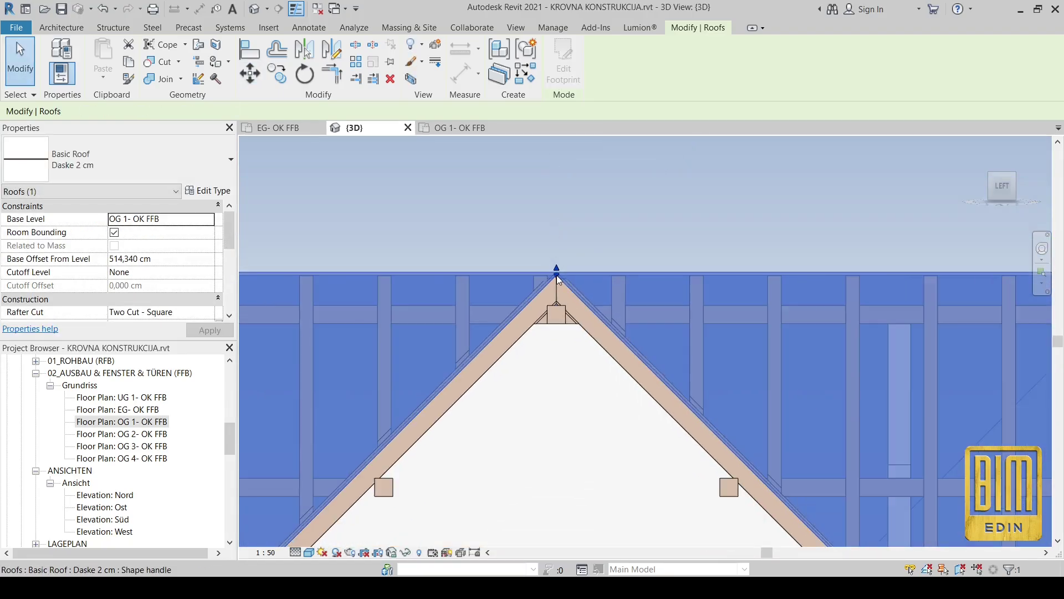
# Step: Orbit around the house to inspect the overhanging eaves, then select the decking roof
pyautogui.click(283, 178)
pyautogui.scroll(-3, 506, 239)
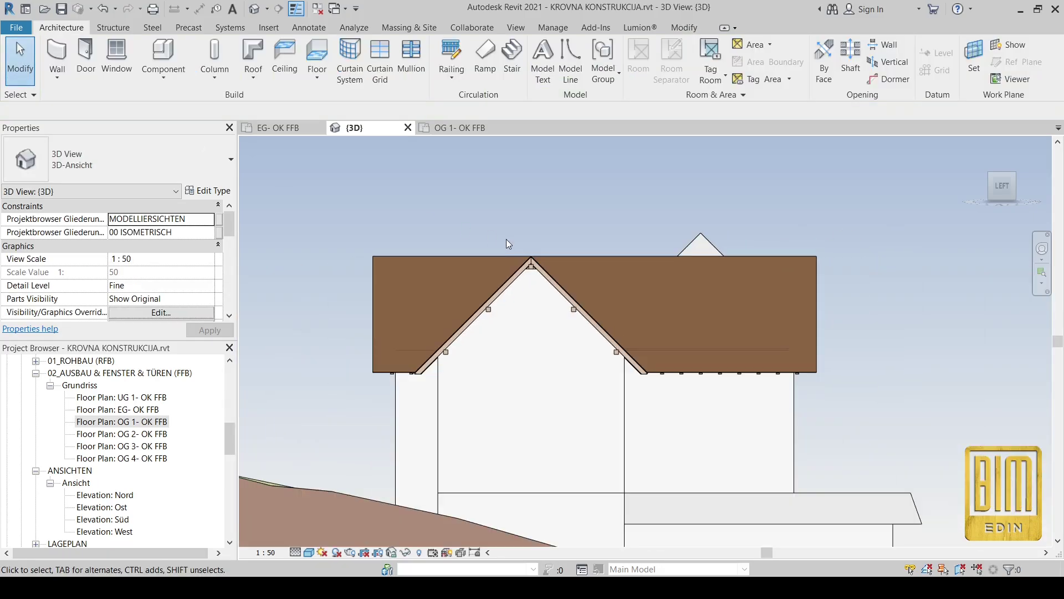
pyautogui.keyDown('shift'); pyautogui.moveTo(733, 426); pyautogui.dragTo(554, 418, button='middle'); pyautogui.keyUp('shift')
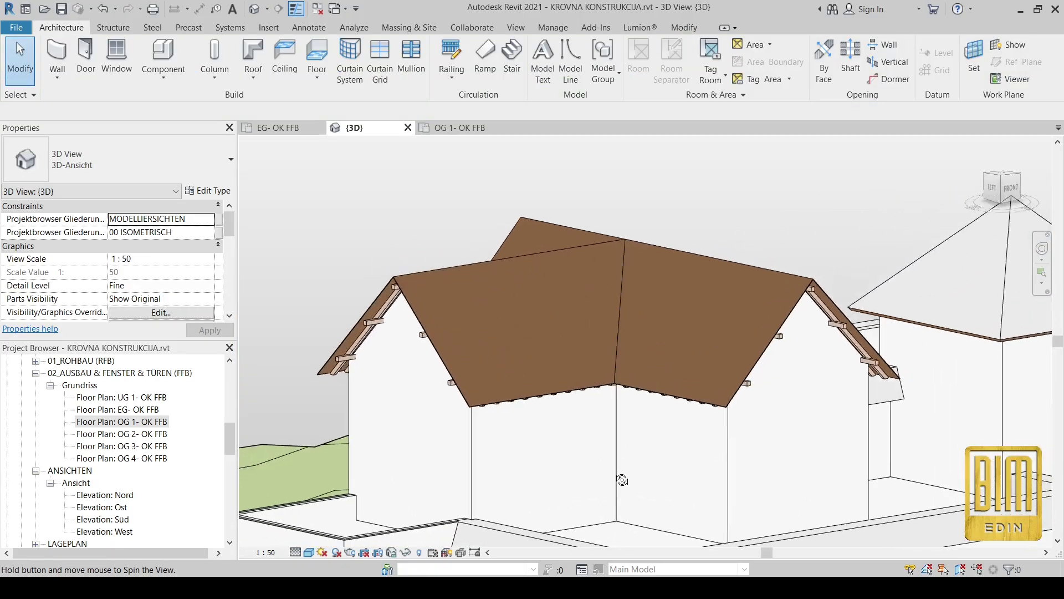
pyautogui.scroll(5, 487, 413)
pyautogui.keyDown('shift'); pyautogui.moveTo(479, 414); pyautogui.dragTo(504, 382, button='middle'); pyautogui.keyUp('shift')
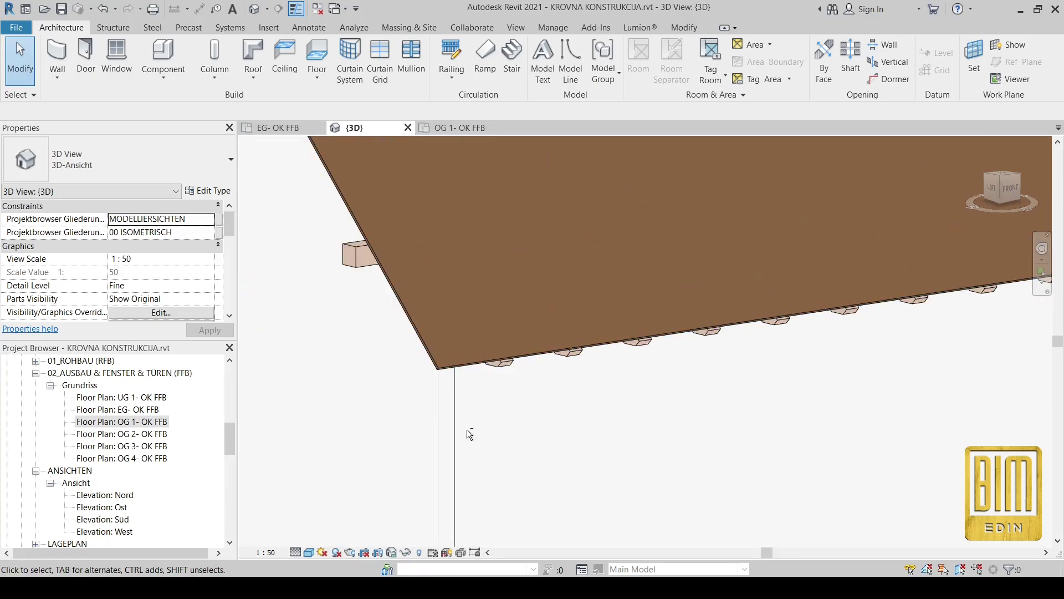
pyautogui.keyDown('shift'); pyautogui.moveTo(466, 429); pyautogui.dragTo(520, 394, button='middle'); pyautogui.keyUp('shift')
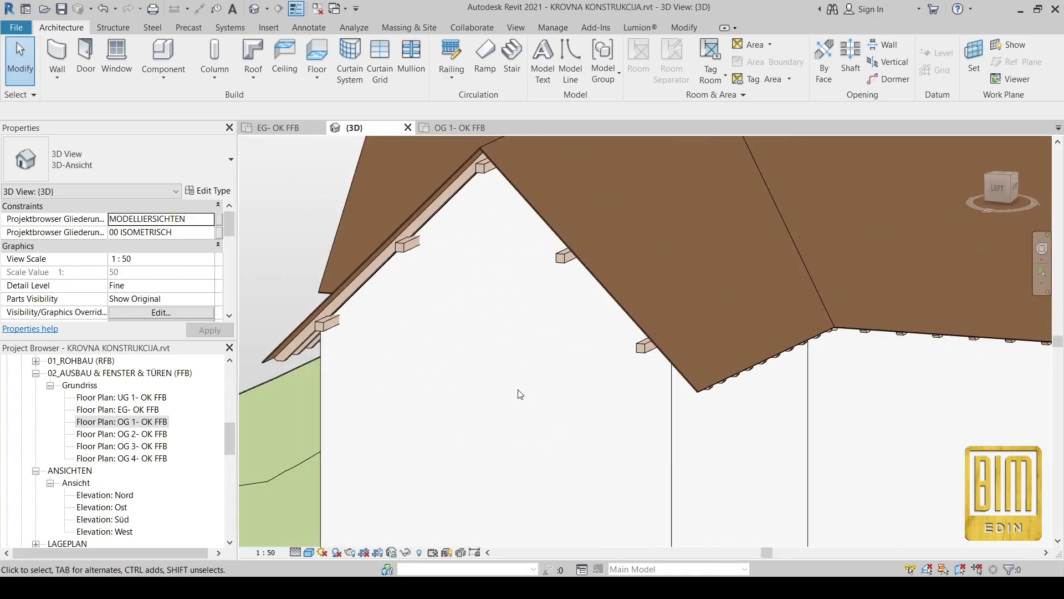
pyautogui.scroll(4, 770, 377)
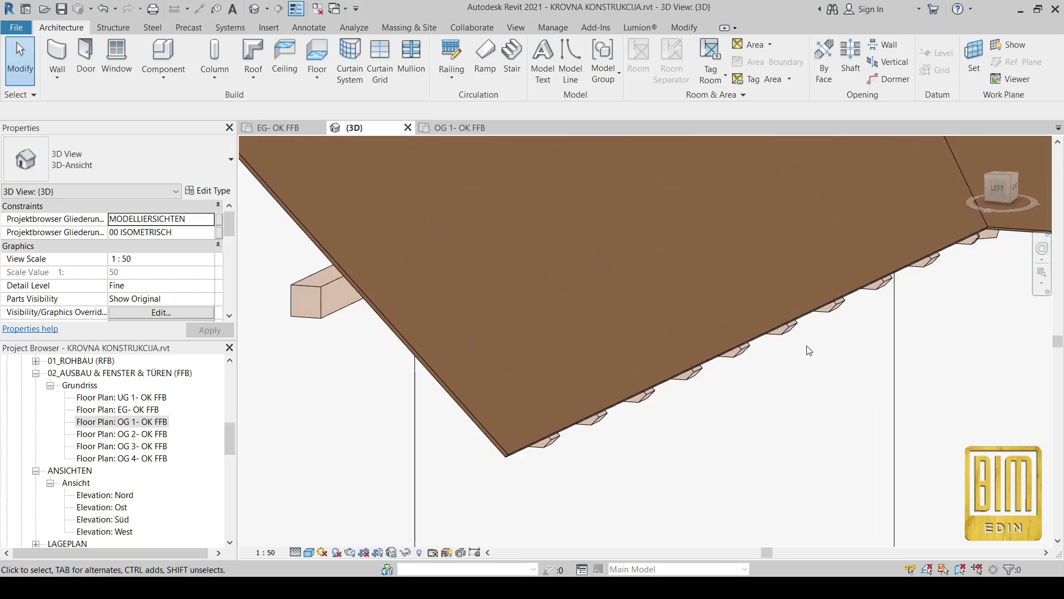
pyautogui.click(743, 338)
pyautogui.scroll(-2, 544, 317)
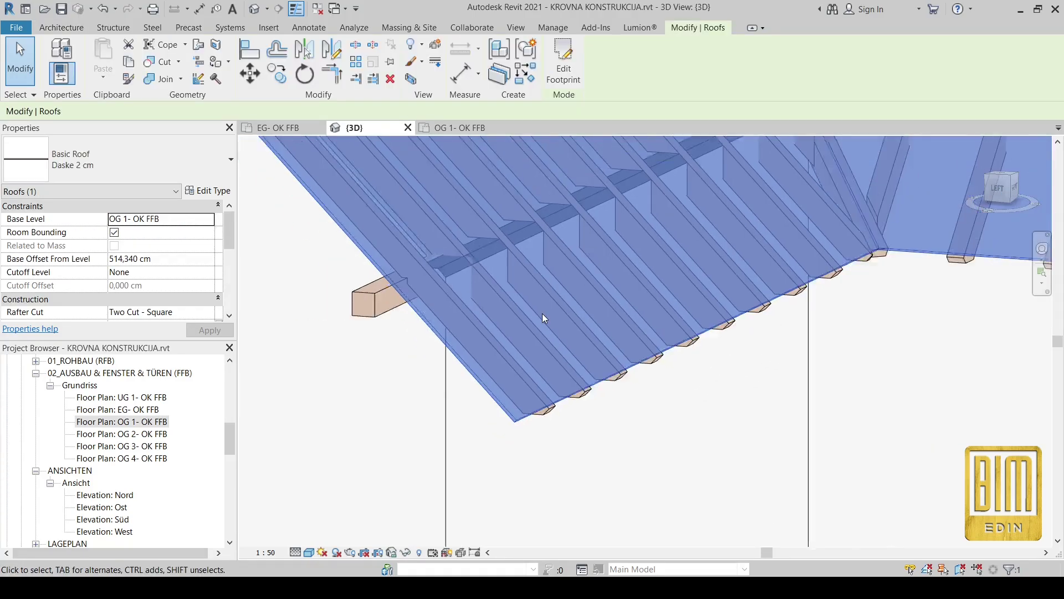
pyautogui.scroll(-5, 543, 317)
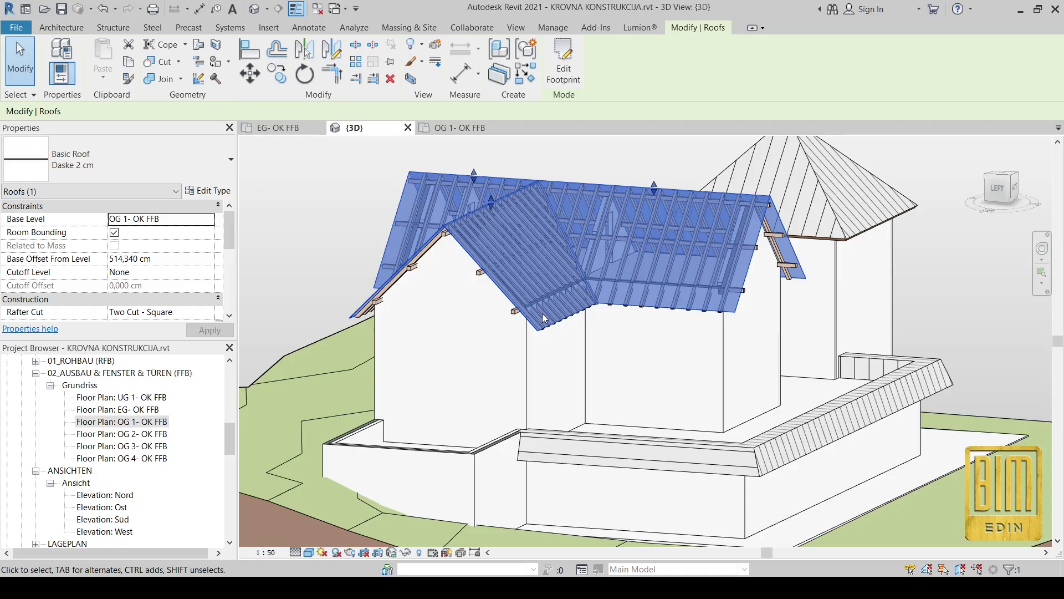
# Step: Open the decking roof's footprint sketch and switch to the OG 1- OK FFB floor plan
pyautogui.doubleClick(626, 219)
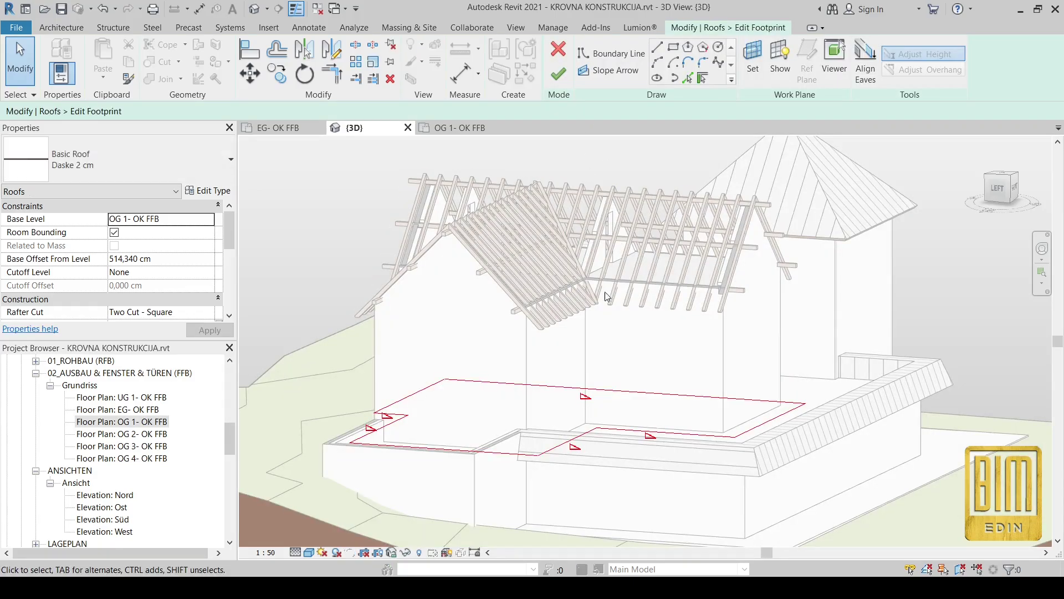
pyautogui.click(585, 441)
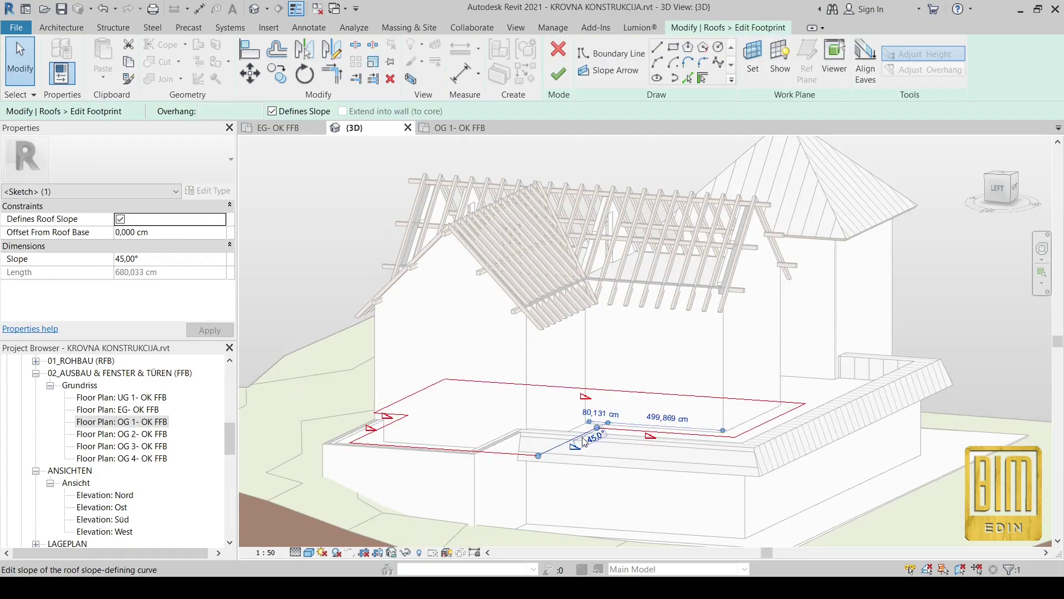
pyautogui.doubleClick(120, 425)
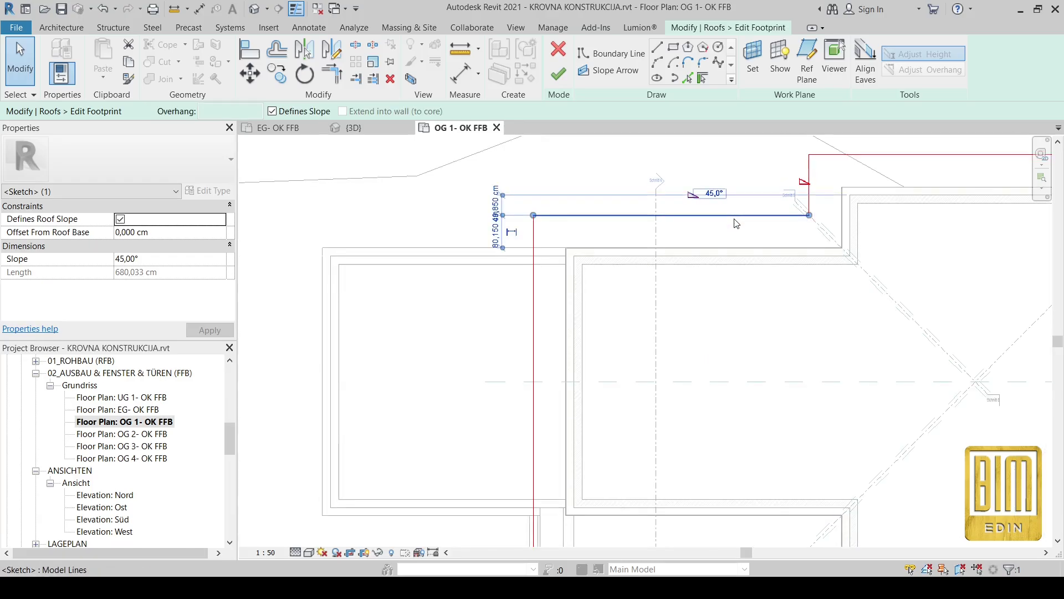
pyautogui.scroll(4, 500, 239)
# Step: Set the first footprint edge and the right edge 110 cm out from the wall faces
pyautogui.click(500, 227)
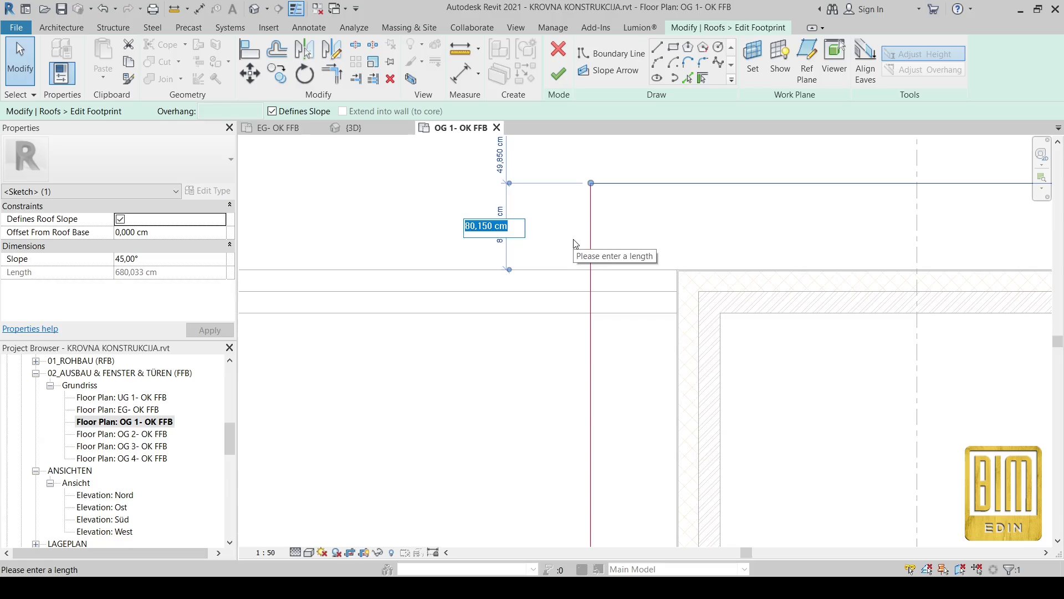
pyautogui.press('Return')
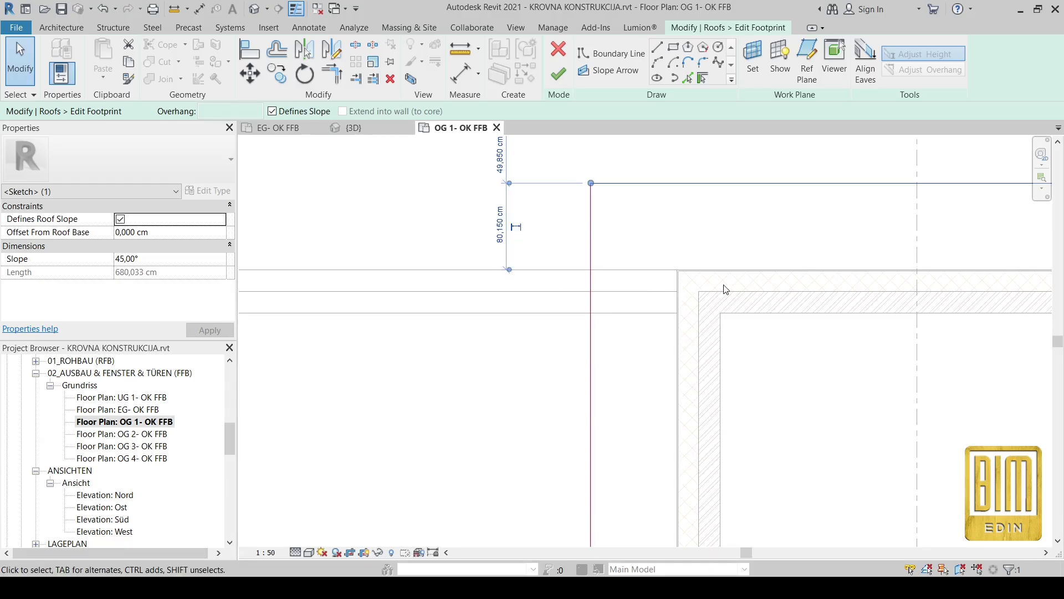
pyautogui.moveTo(509, 270); pyautogui.dragTo(734, 299)
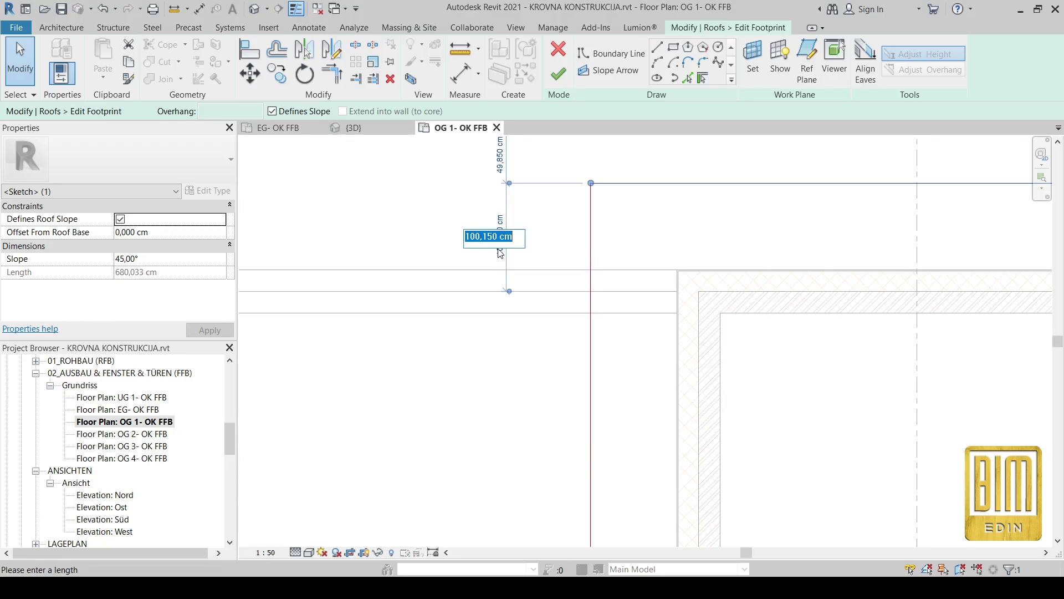
pyautogui.press('Return')
pyautogui.scroll(-5, 753, 208)
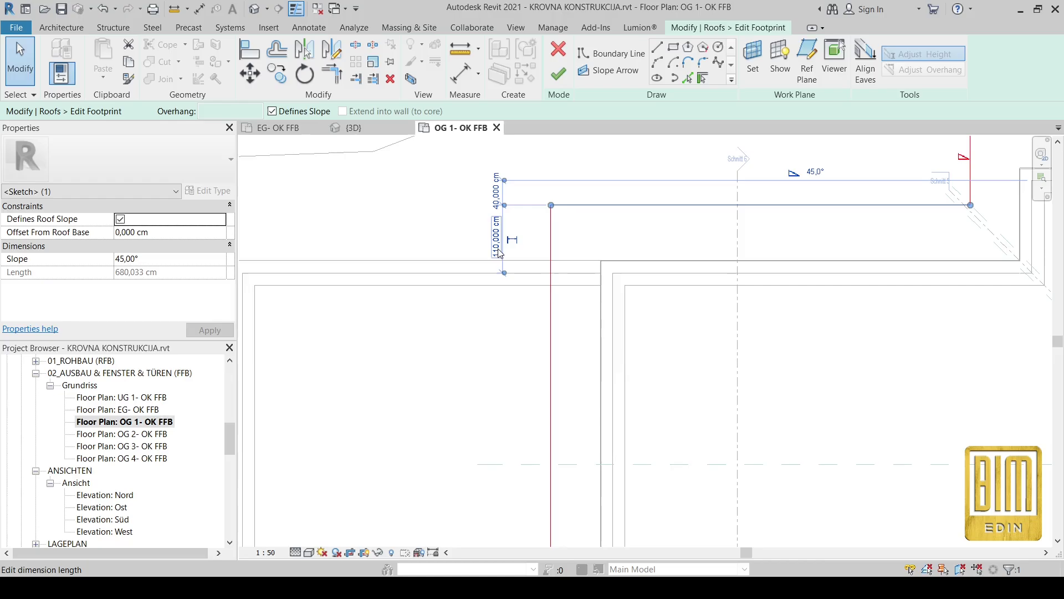
pyautogui.scroll(5, 663, 217)
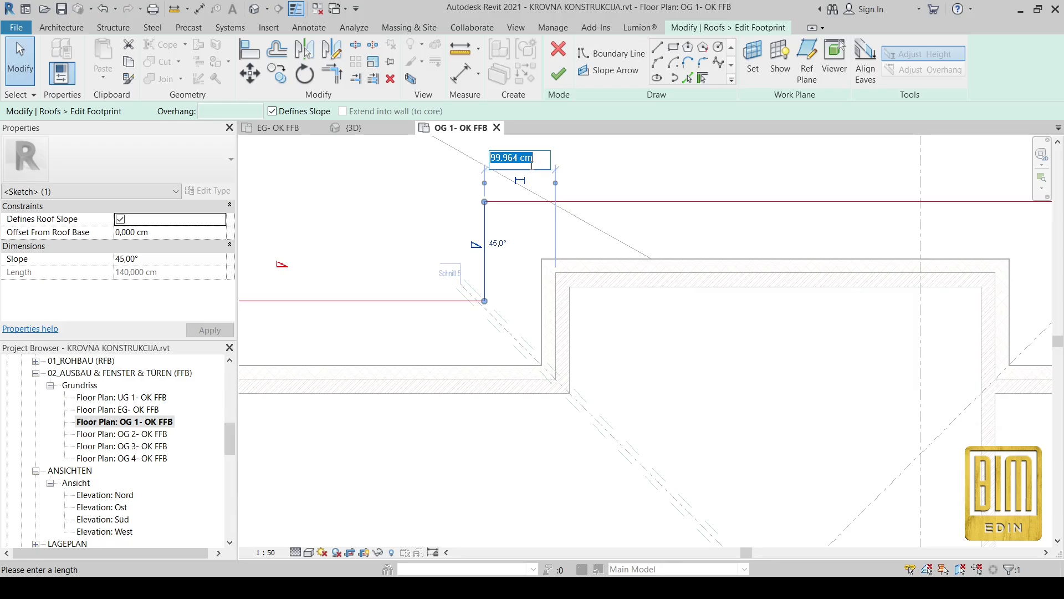
pyautogui.scroll(-2, 532, 169)
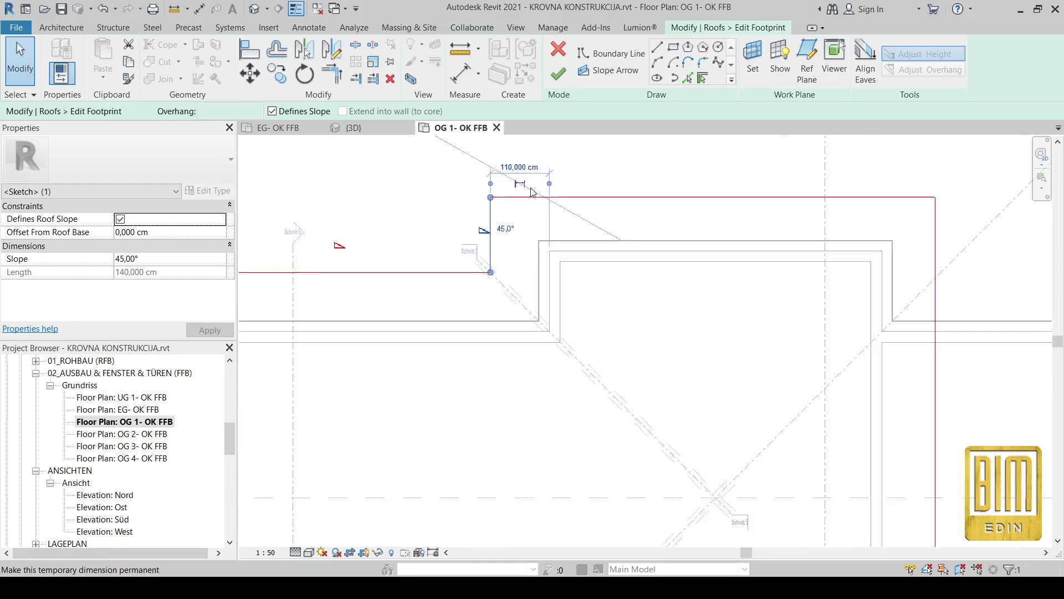
pyautogui.click(883, 261)
pyautogui.scroll(-3, 780, 253)
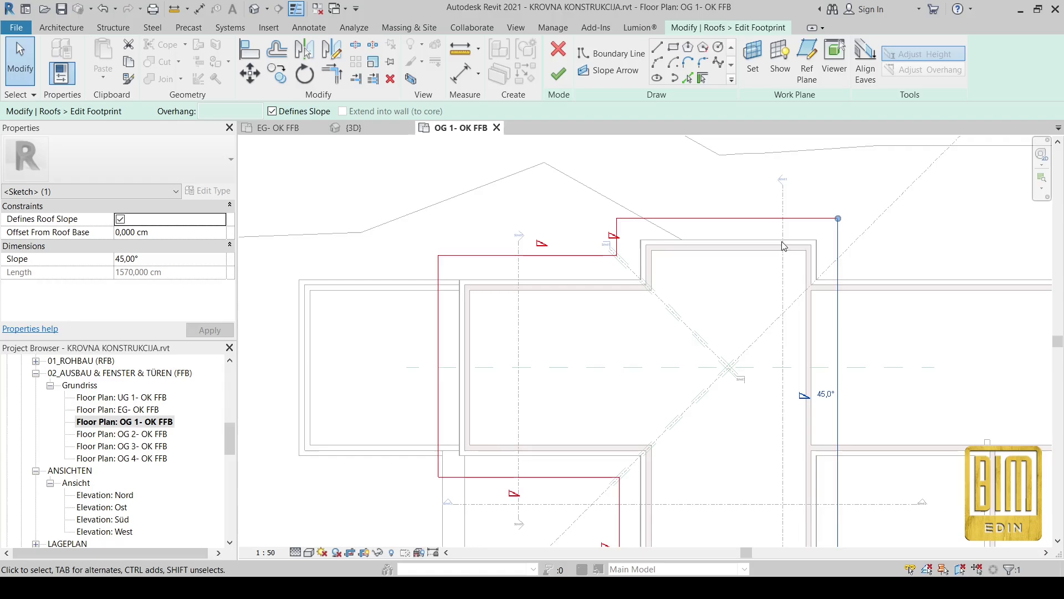
pyautogui.scroll(4, 799, 425)
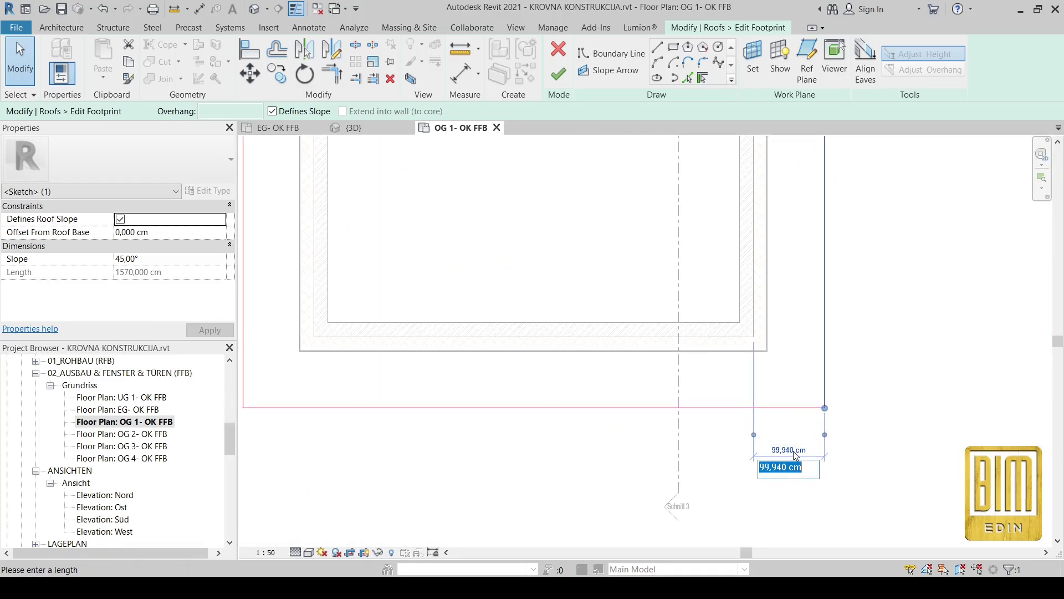
pyautogui.press('Return')
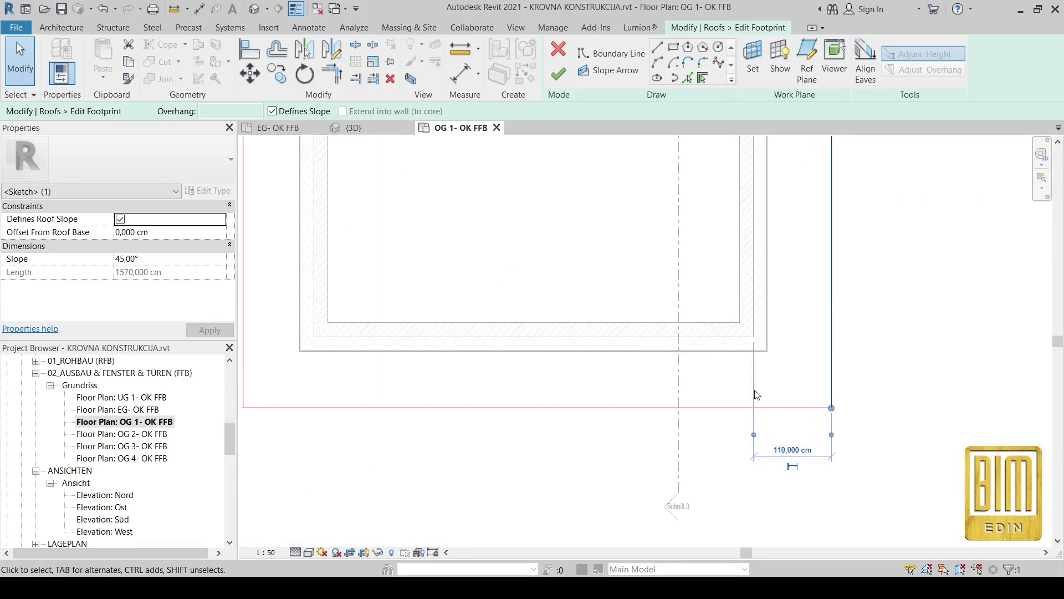
pyautogui.scroll(-2, 757, 395)
# Step: Set the left vertical and top footprint edges 110 cm out from the wall faces
pyautogui.click(543, 342)
pyautogui.scroll(3, 558, 393)
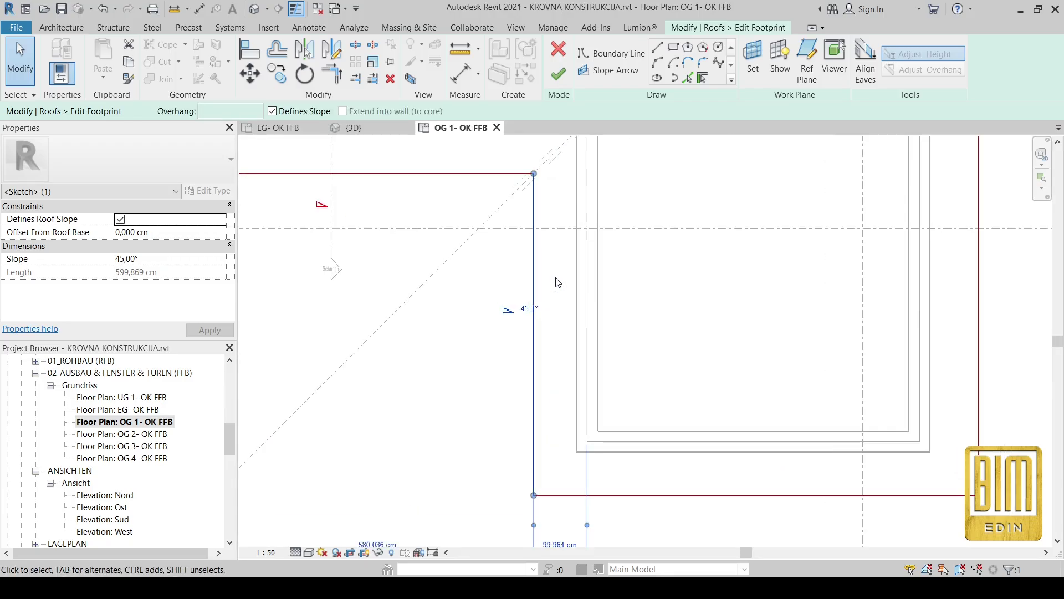
pyautogui.scroll(1, 558, 472)
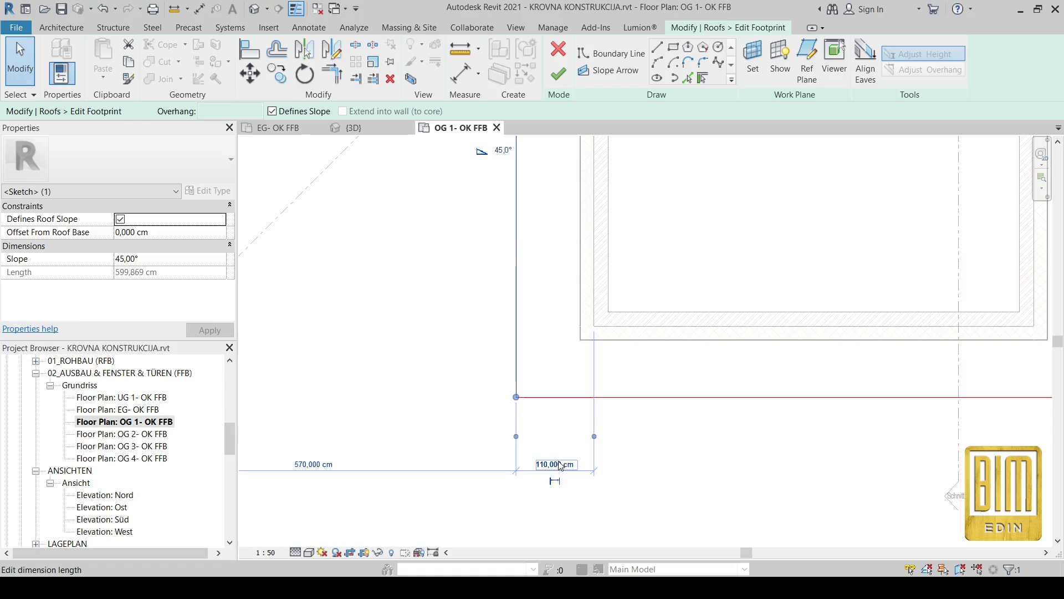
pyautogui.press('Return')
pyautogui.scroll(-2, 696, 385)
pyautogui.click(417, 178)
pyautogui.scroll(4, 631, 271)
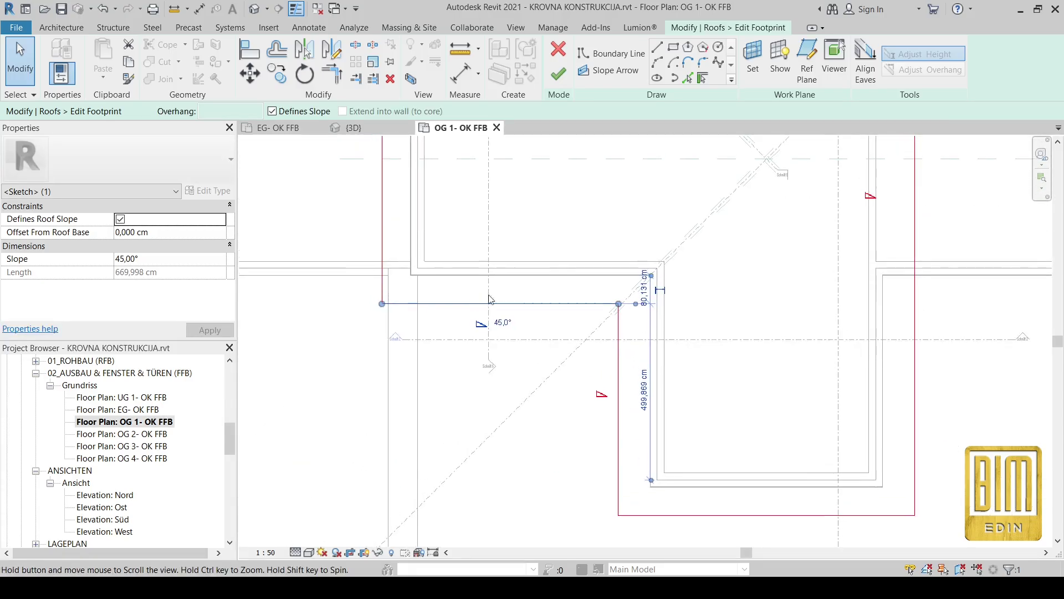
pyautogui.moveTo(667, 244); pyautogui.dragTo(663, 251)
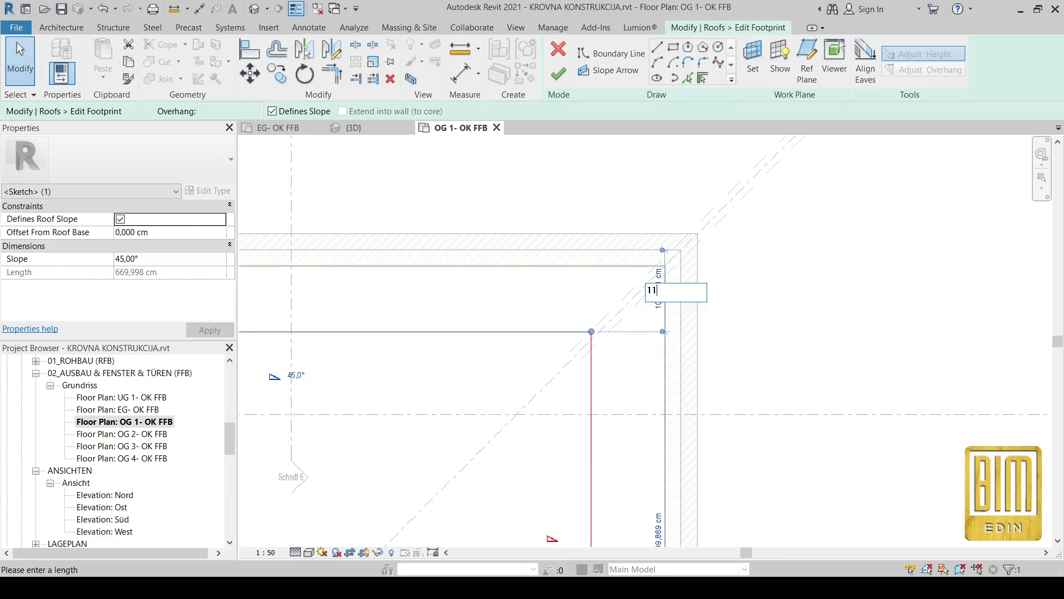
pyautogui.write('0')
pyautogui.press('Return')
# Step: Finish the footprint edit without attaching the walls to the roof
pyautogui.click(536, 296)
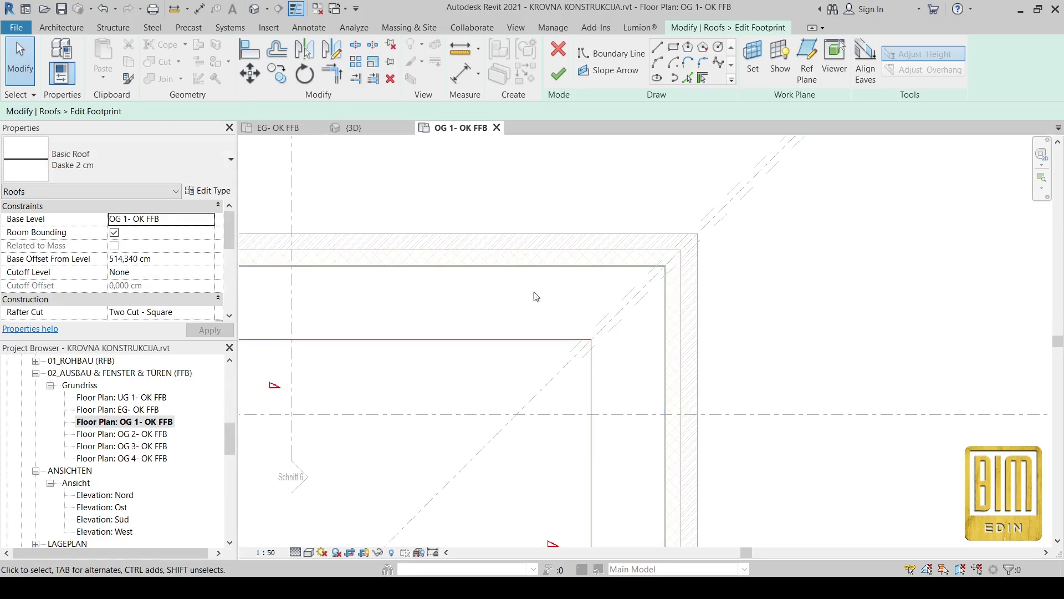
pyautogui.click(568, 70)
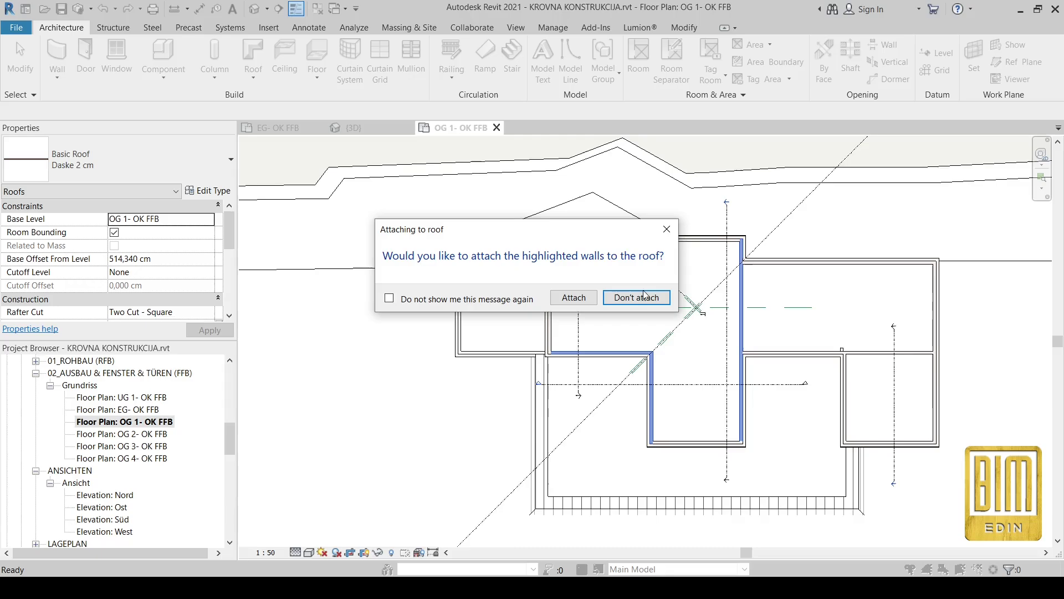
pyautogui.click(644, 295)
pyautogui.scroll(3, 290, 475)
# Step: In the {3D} left view, select the decking roof and start Move from its ridge apex
pyautogui.hotkey('ctrl', 'Tab')
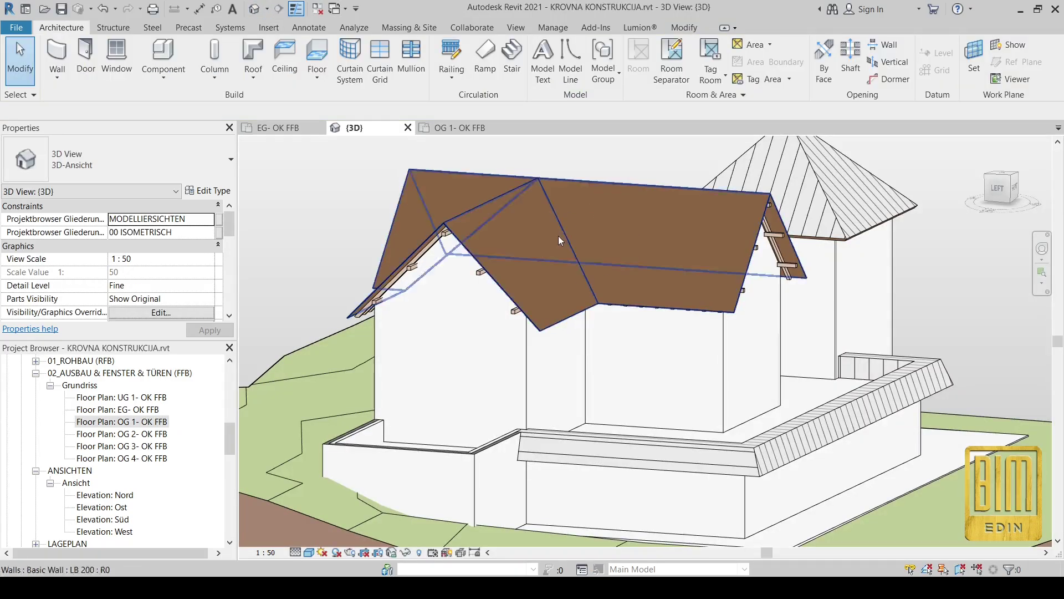
pyautogui.click(998, 188)
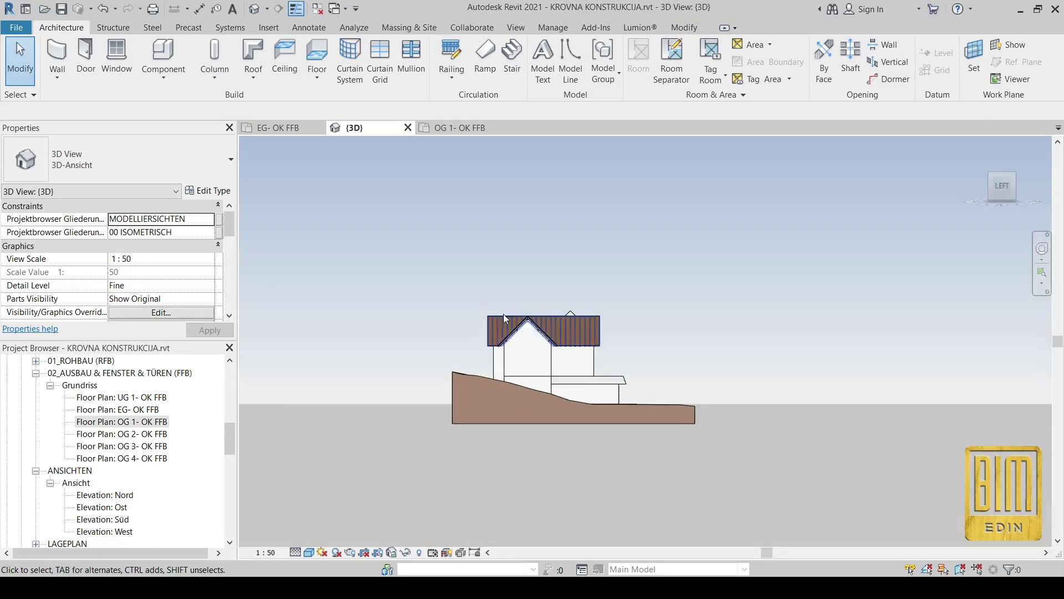
pyautogui.scroll(8, 560, 232)
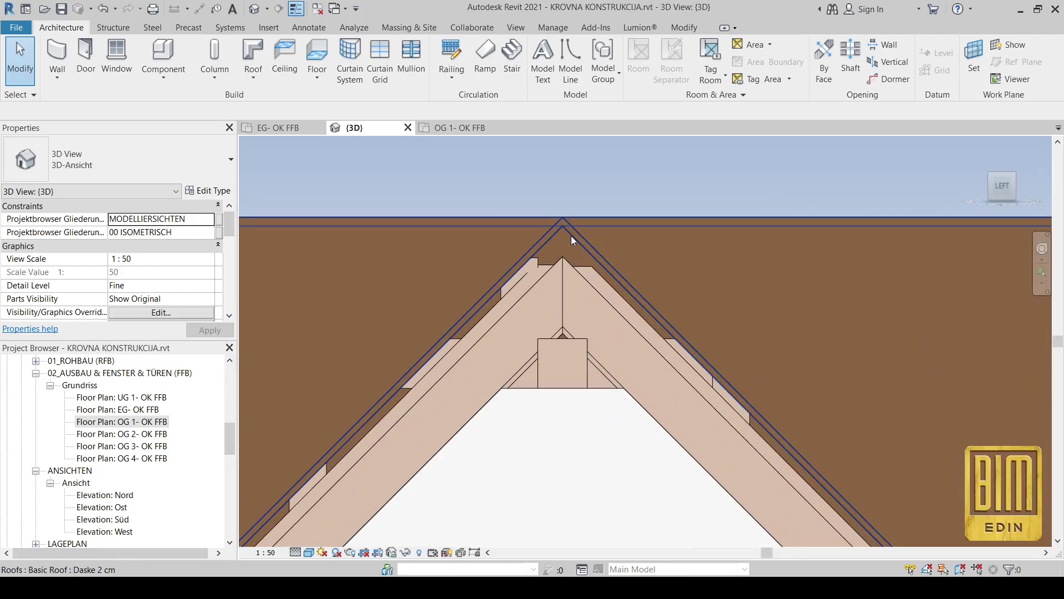
pyautogui.scroll(2, 570, 230)
pyautogui.click(570, 224)
pyautogui.click(229, 66)
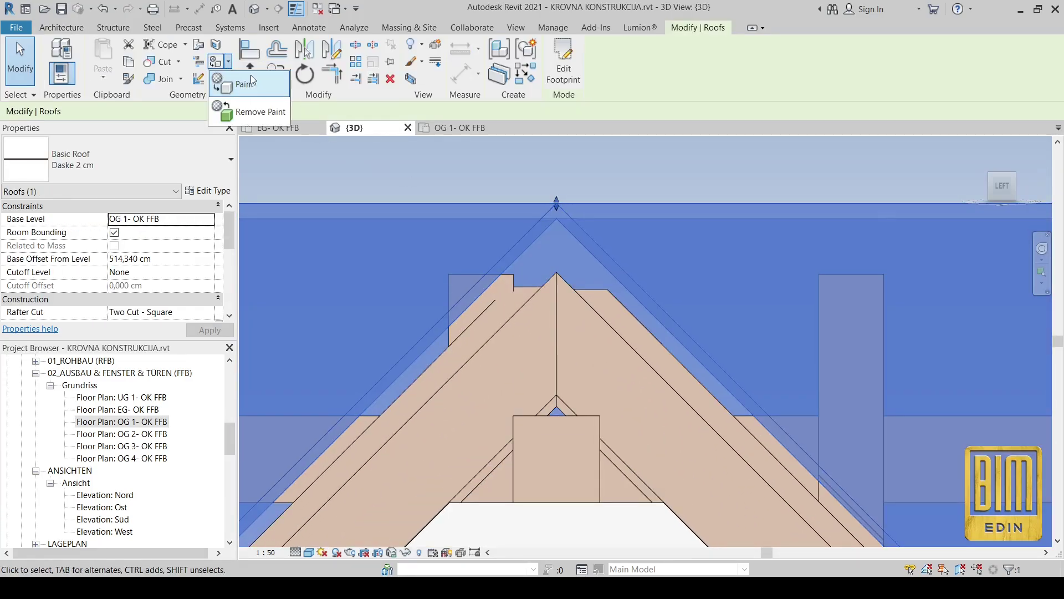
pyautogui.click(252, 76)
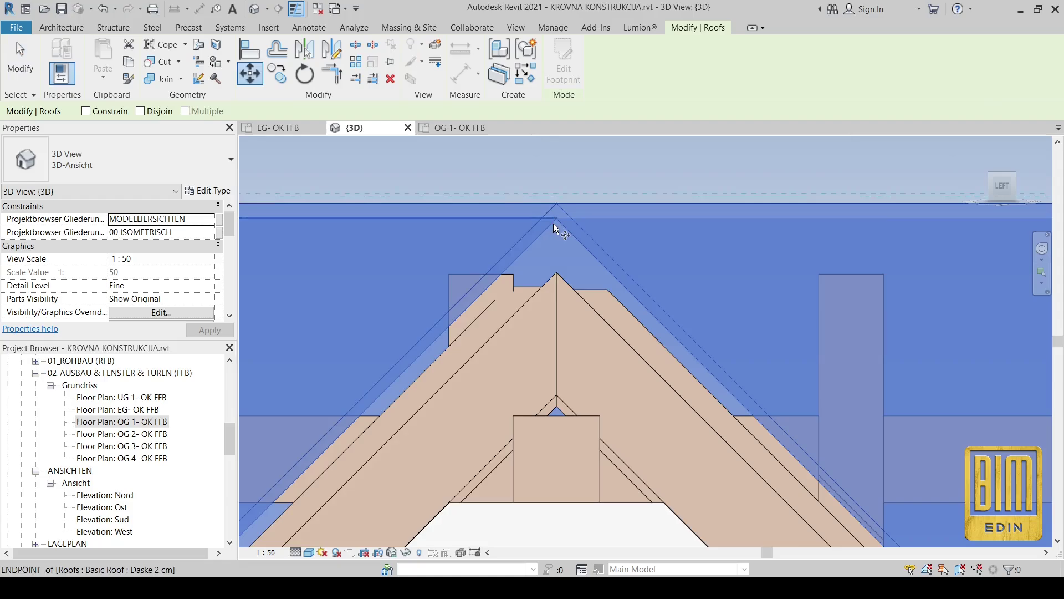
pyautogui.scroll(2, 557, 225)
pyautogui.click(559, 216)
# Step: Drop the roof's ridge apex onto the rafter ridge point and clear the selection
pyautogui.scroll(5, 557, 324)
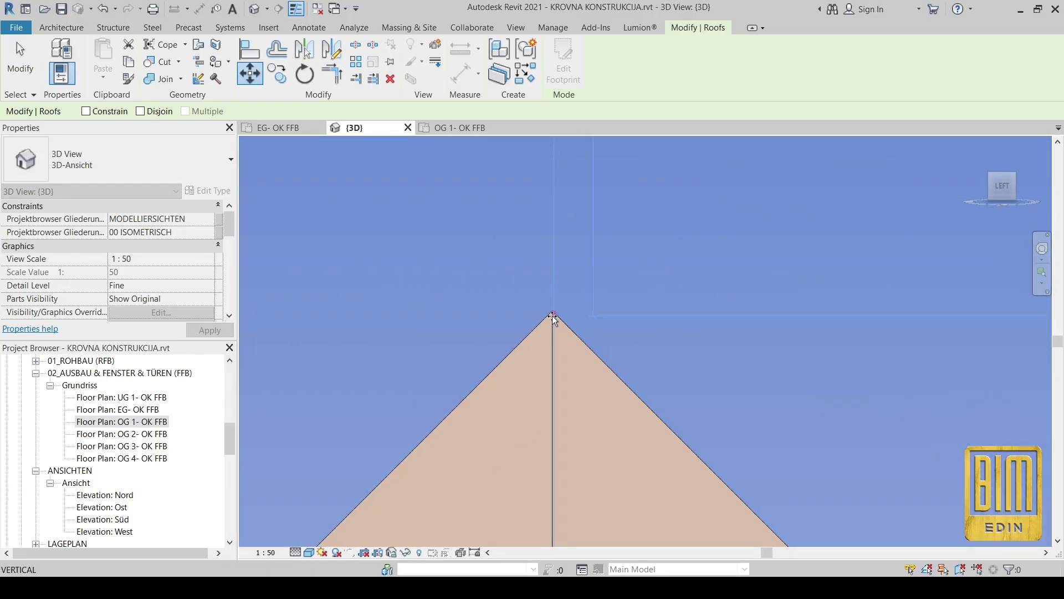
pyautogui.click(553, 317)
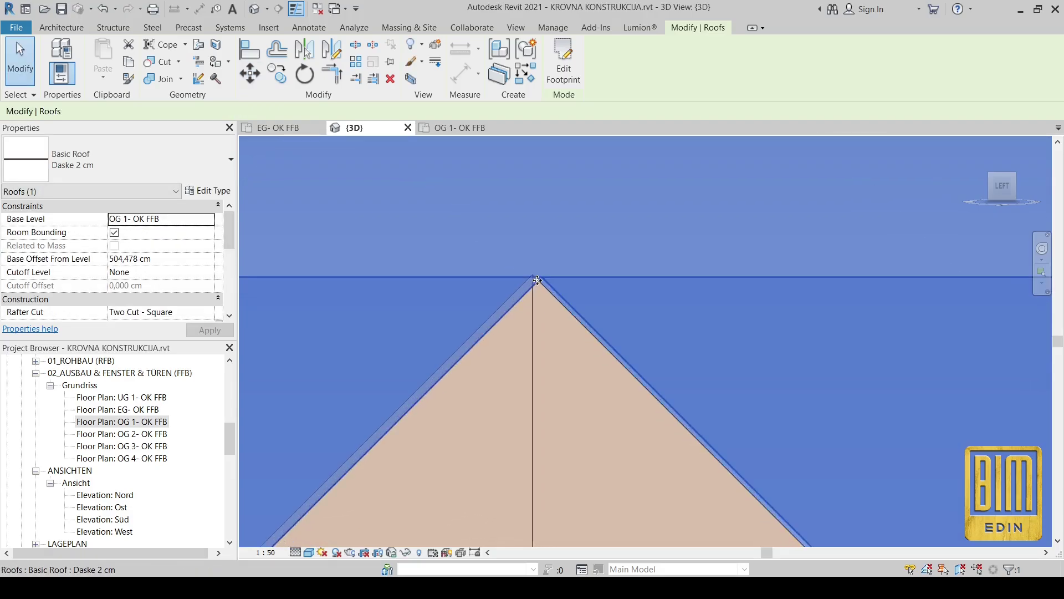
pyautogui.press('Escape')
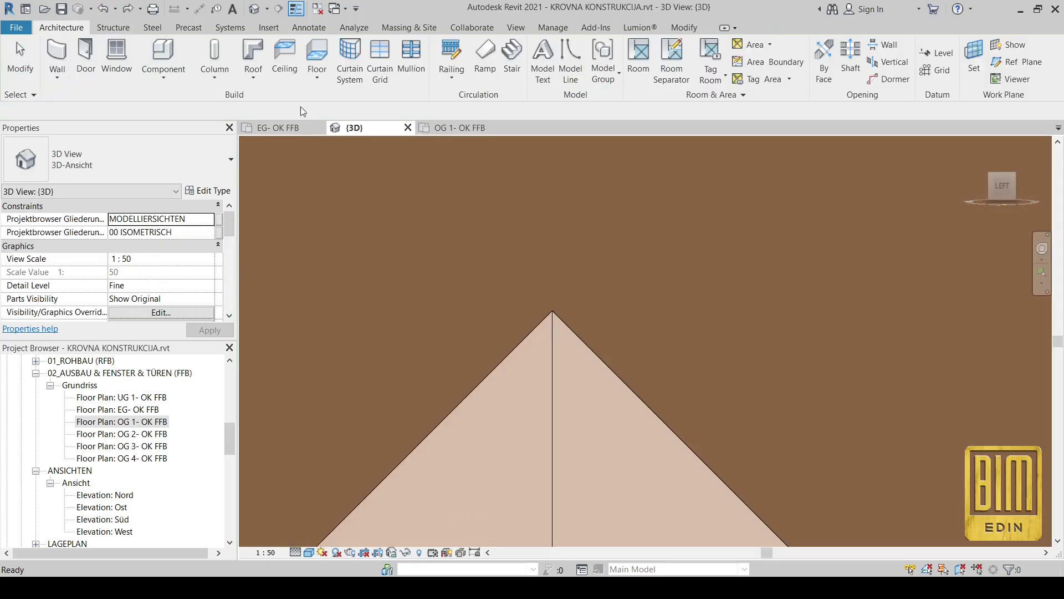
pyautogui.scroll(-3, 530, 268)
pyautogui.scroll(2, 527, 211)
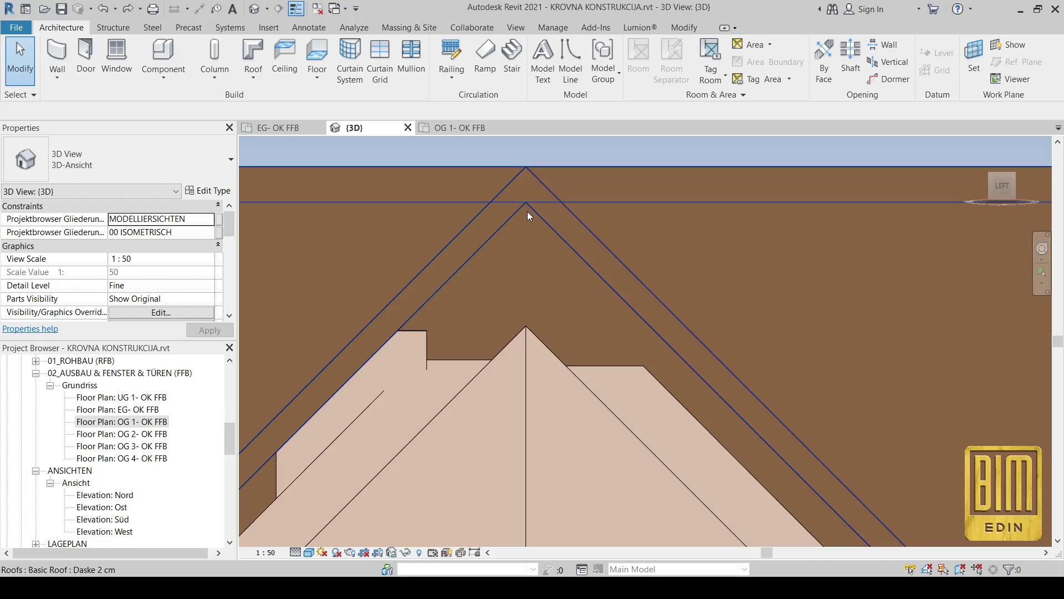
# Step: Reselect the decking and move it again down onto the rafter apex
pyautogui.click(536, 208)
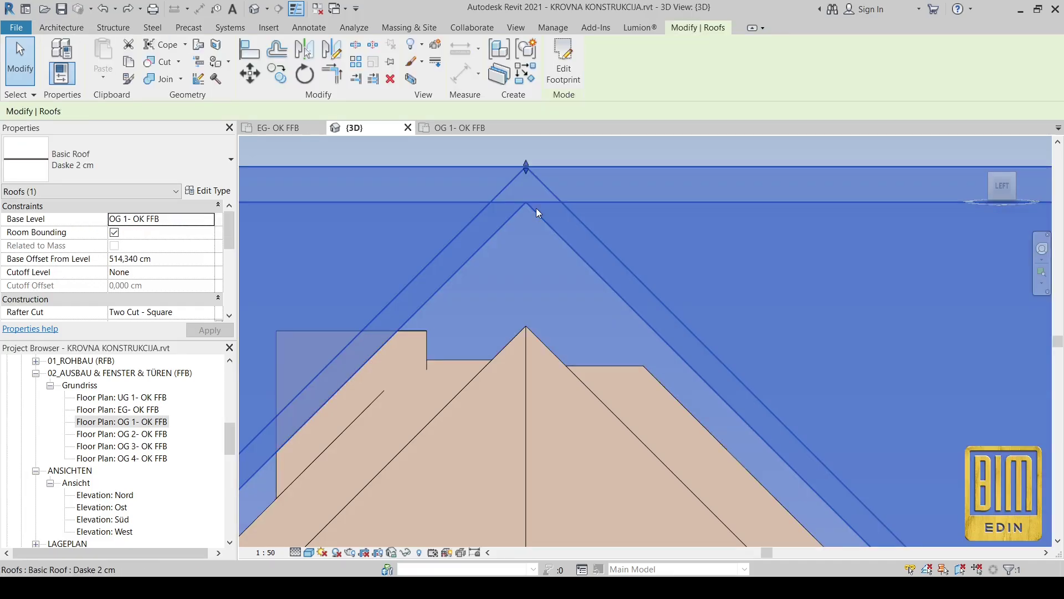
pyautogui.click(251, 71)
pyautogui.scroll(4, 535, 214)
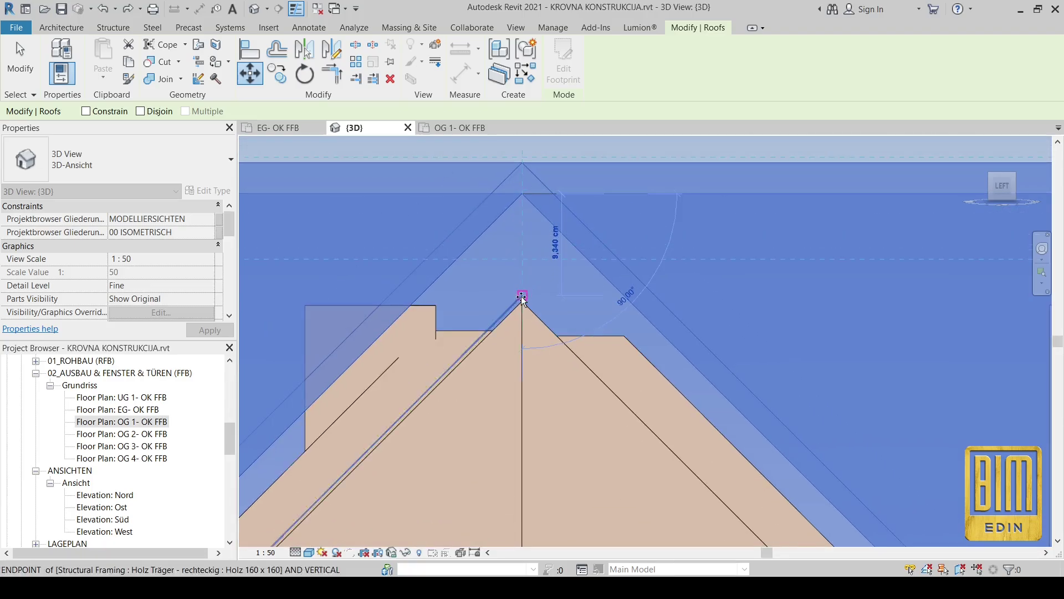
pyautogui.click(520, 305)
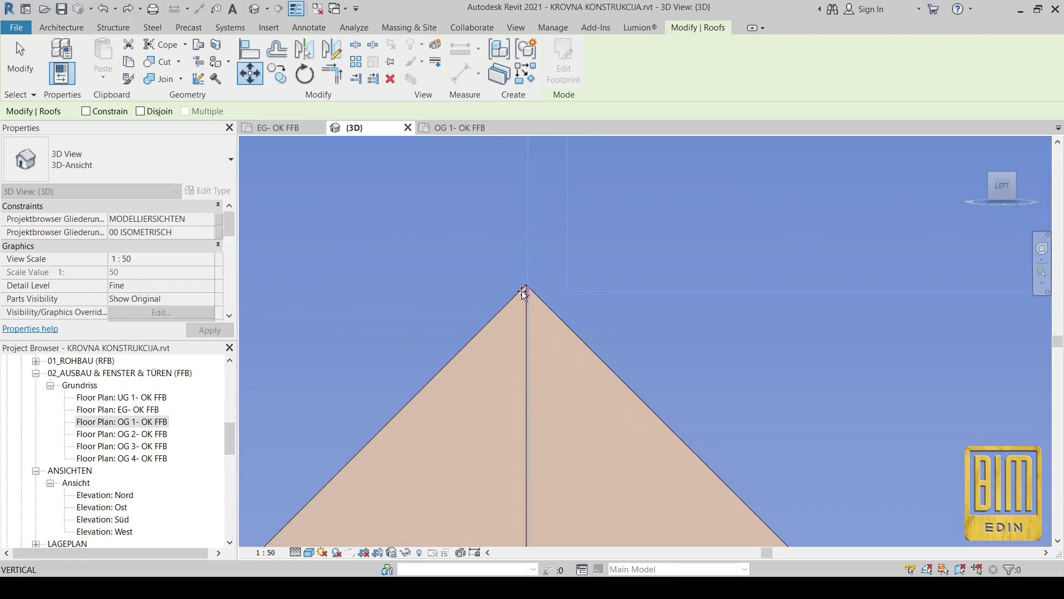
pyautogui.click(527, 282)
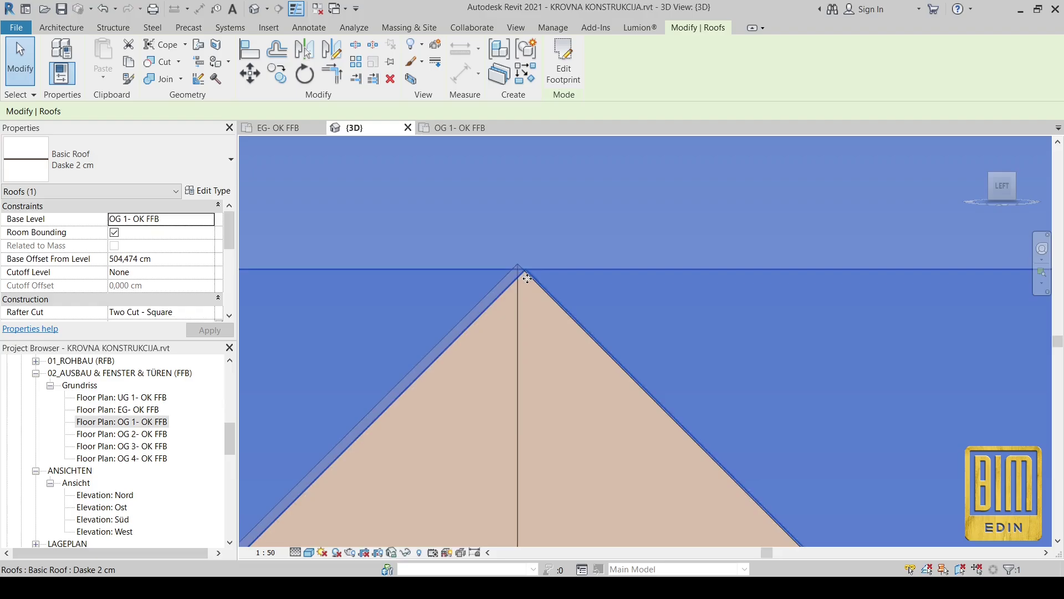
# Step: Make a final move snapping the roof apex onto the rafter ridge, giving 504,480 cm base offset
pyautogui.click(256, 79)
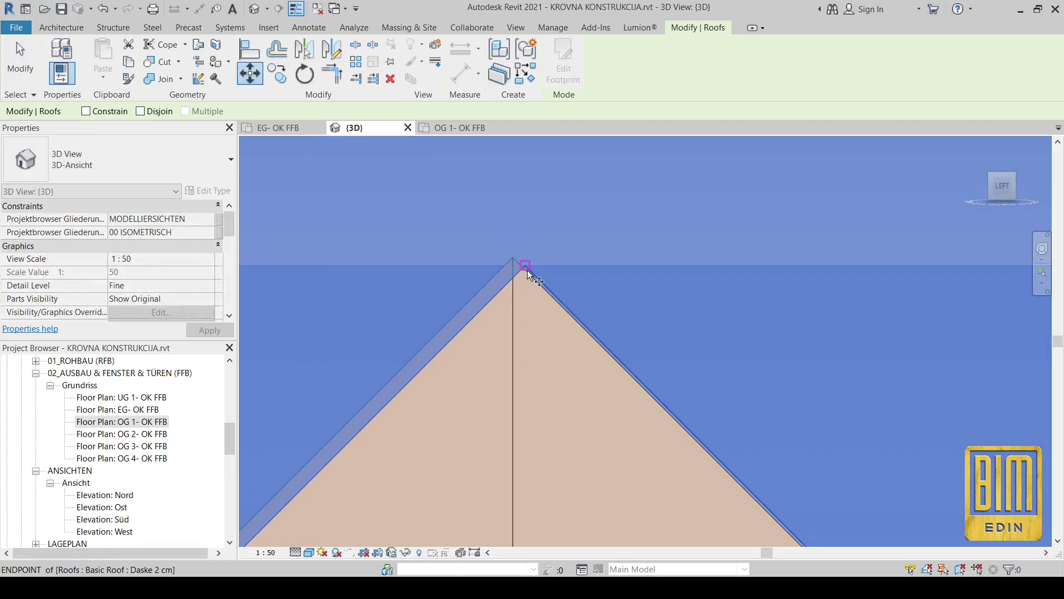
pyautogui.click(512, 261)
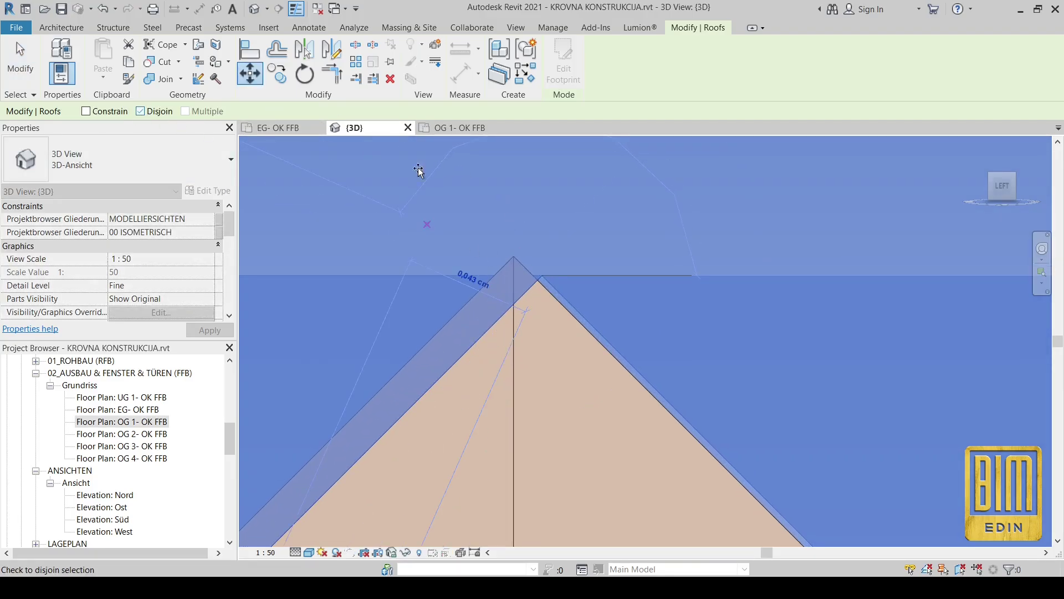
pyautogui.scroll(4, 509, 255)
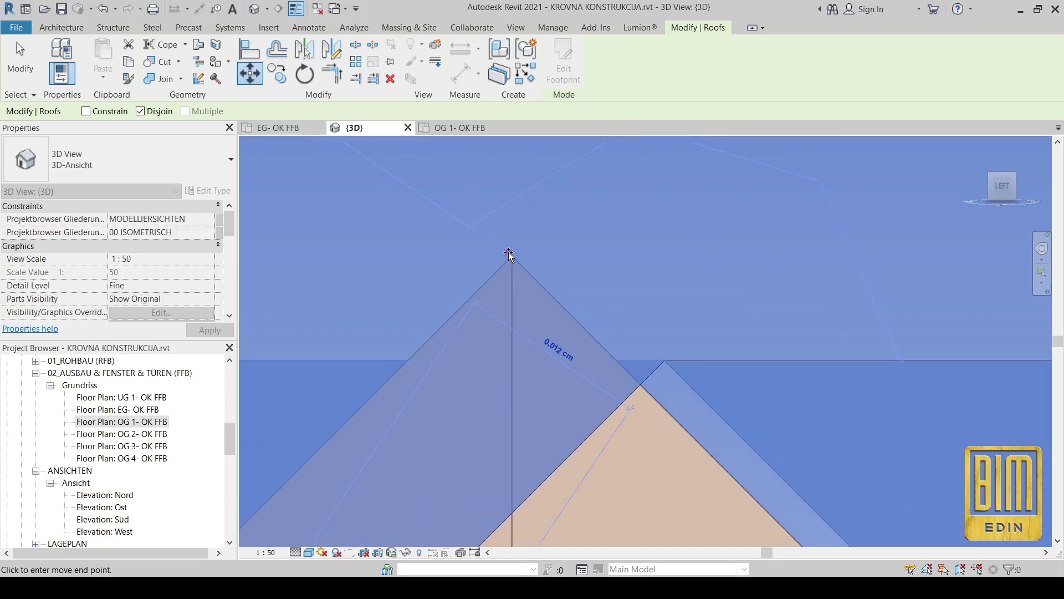
pyautogui.scroll(2, 509, 255)
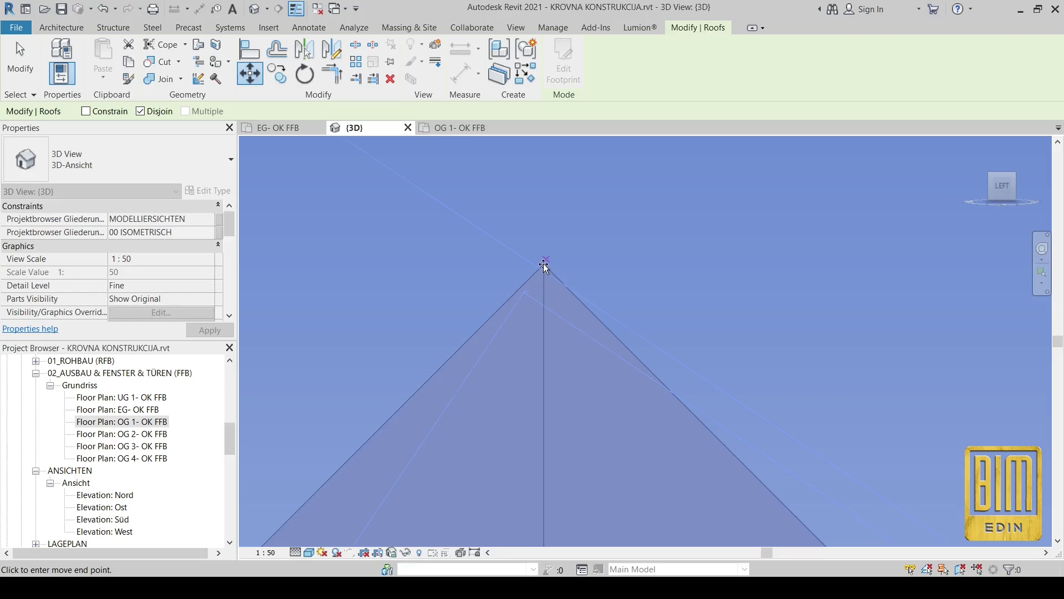
pyautogui.click(544, 269)
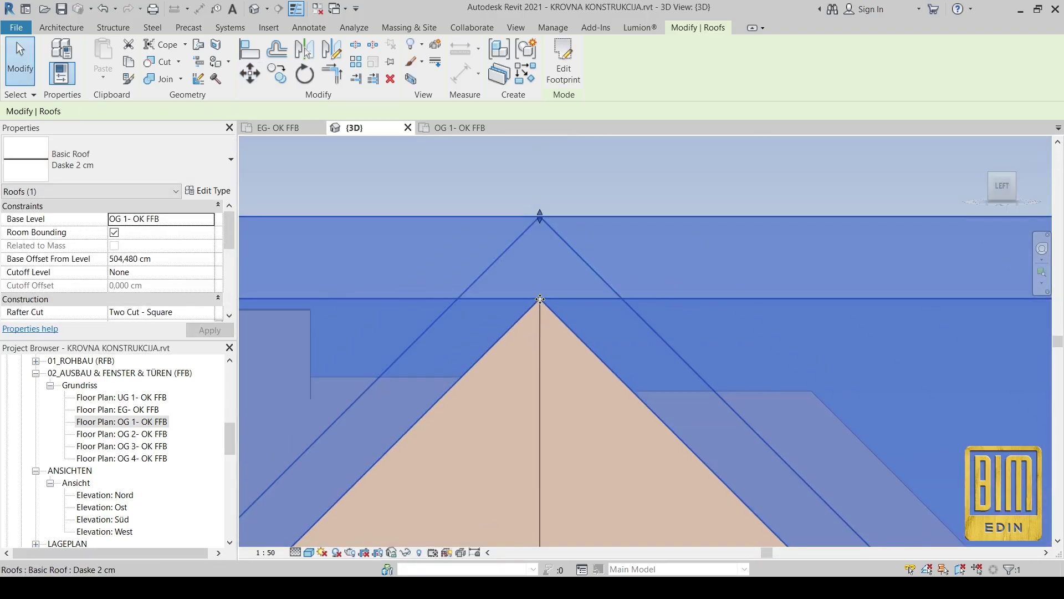
pyautogui.scroll(-5, 540, 299)
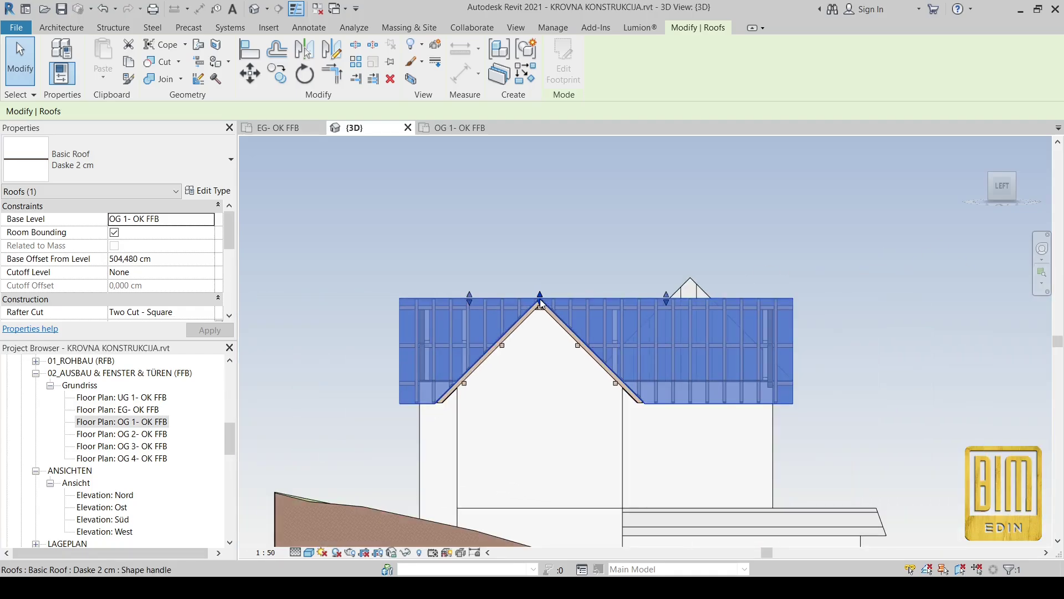
# Step: Deselect the roof and orbit to a zoomed isometric view of its lower eave edge
pyautogui.click(613, 240)
pyautogui.scroll(-3, 613, 241)
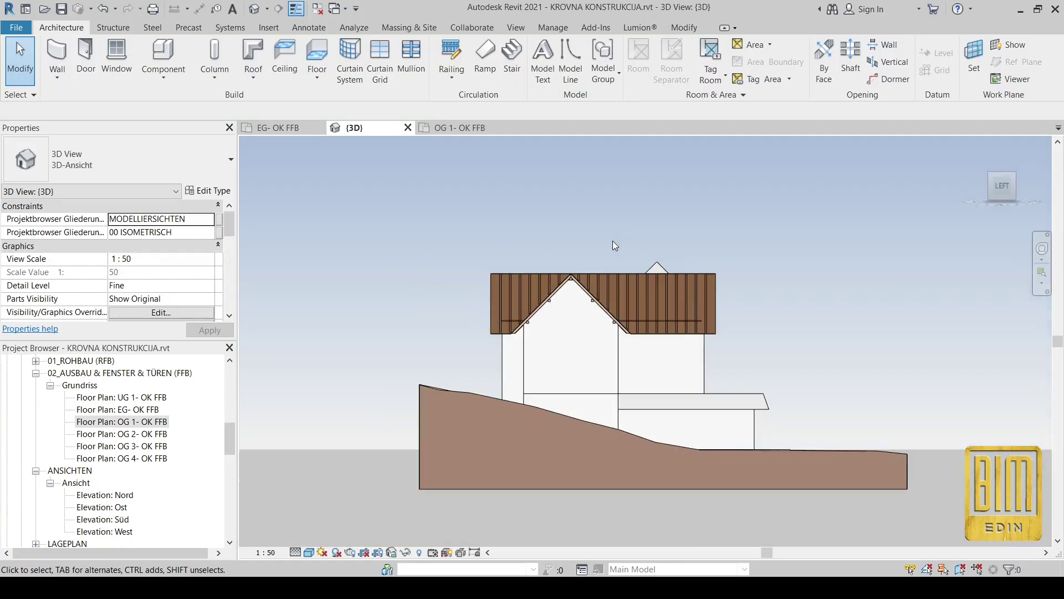
pyautogui.keyDown('shift'); pyautogui.moveTo(830, 290); pyautogui.dragTo(665, 338, button='middle'); pyautogui.keyUp('shift')
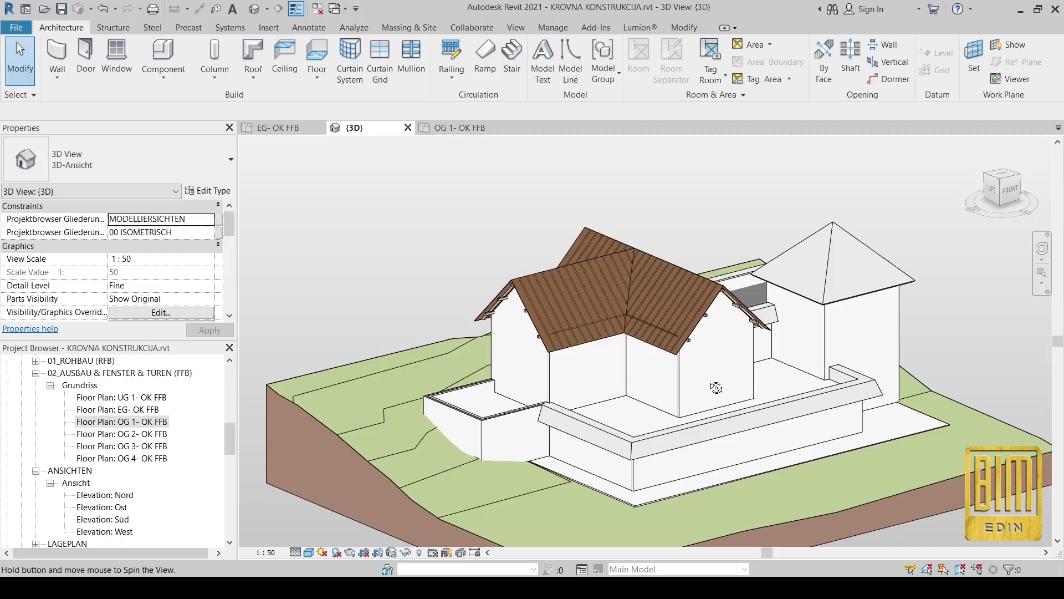
pyautogui.scroll(4, 566, 354)
pyautogui.scroll(5, 566, 355)
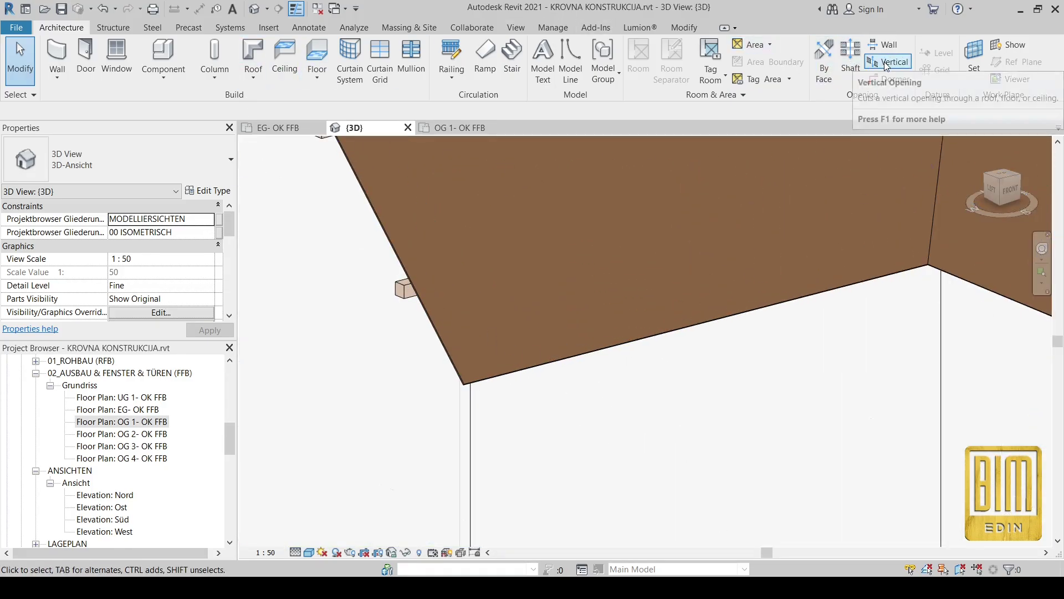
# Step: Start a face-based opening on the top face of the Daske 2 cm decking
pyautogui.click(825, 70)
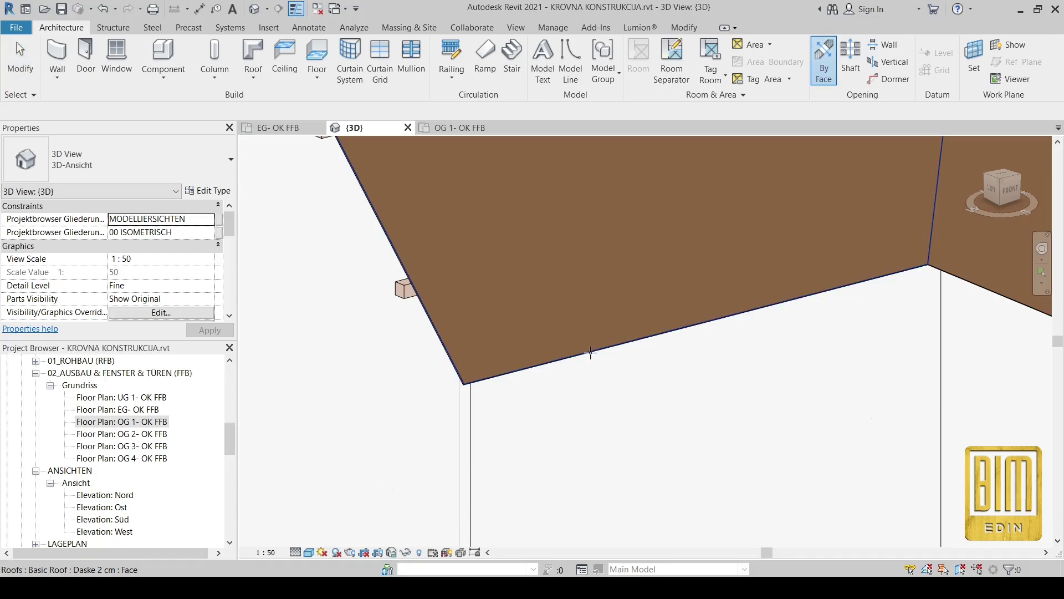
pyautogui.click(590, 353)
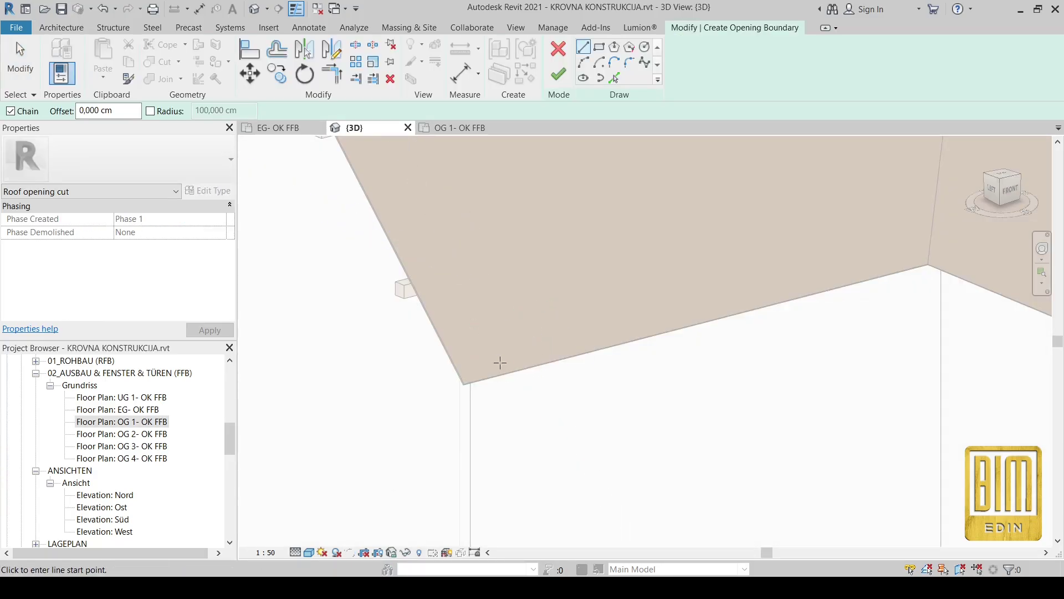
pyautogui.keyDown('shift'); pyautogui.moveTo(540, 415); pyautogui.dragTo(619, 165, button='middle'); pyautogui.keyUp('shift')
pyautogui.scroll(2, 619, 165)
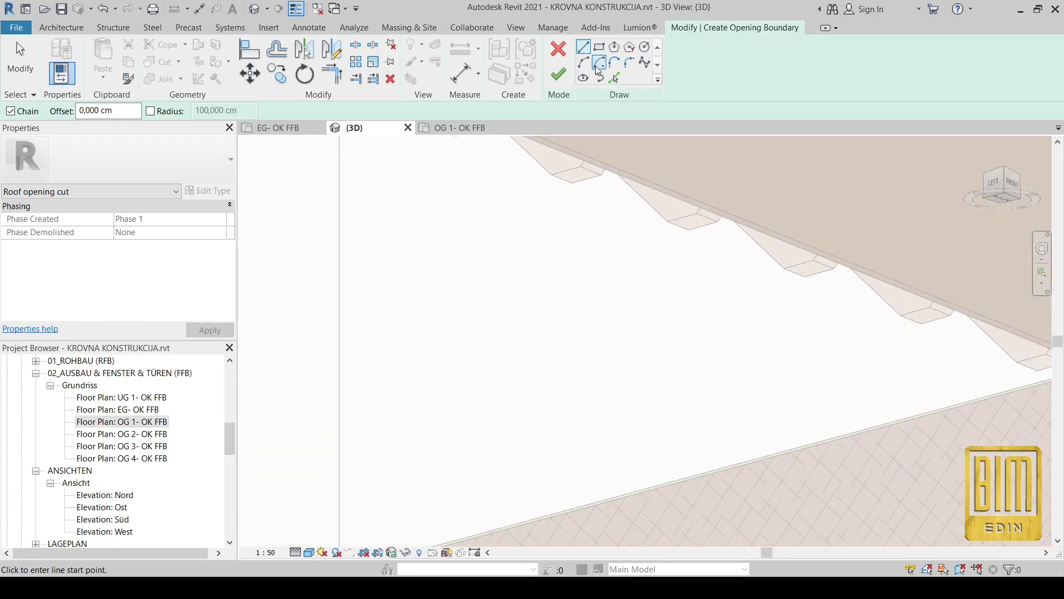
# Step: Trace the roof's sloped edge and lower eave edge as opening boundary lines
pyautogui.click(614, 78)
pyautogui.scroll(2, 594, 176)
pyautogui.keyDown('shift'); pyautogui.moveTo(598, 162); pyautogui.dragTo(402, 244, button='middle'); pyautogui.keyUp('shift')
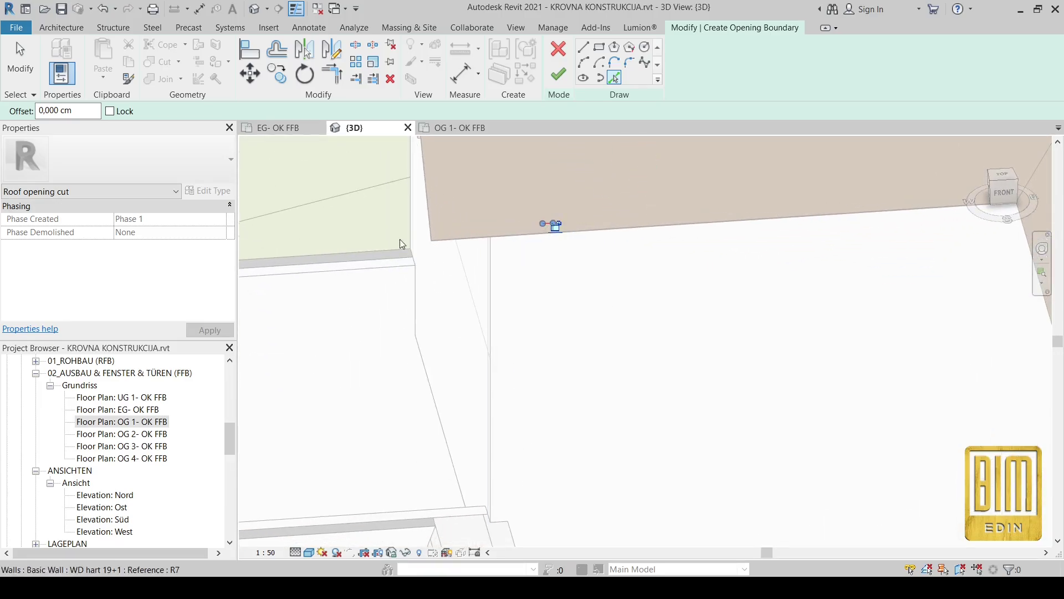
pyautogui.moveTo(978, 225); pyautogui.dragTo(838, 229, button='middle')
pyautogui.click(828, 250)
pyautogui.click(782, 282)
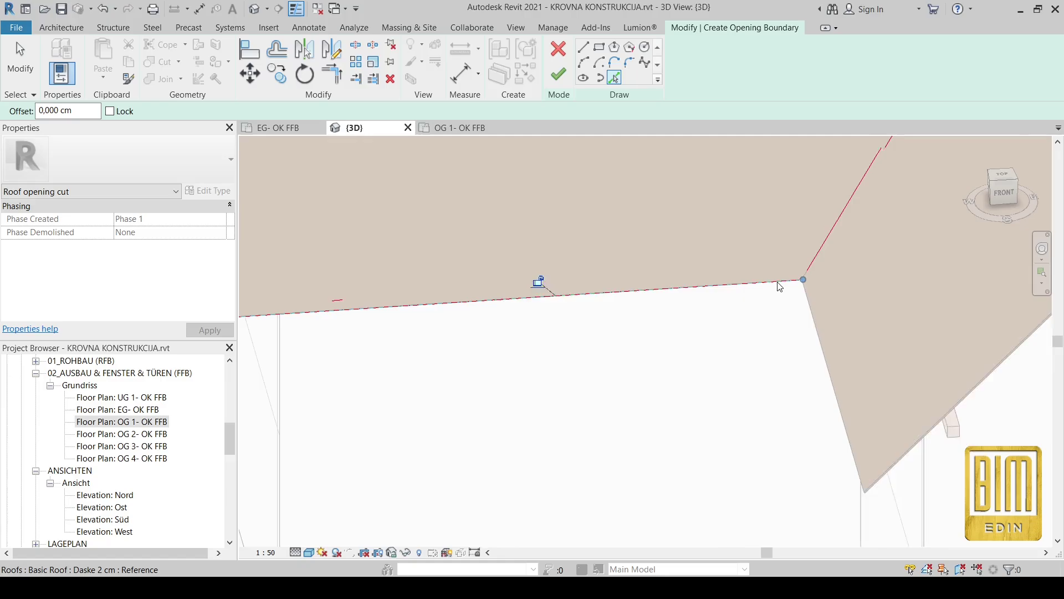
pyautogui.scroll(-3, 779, 283)
# Step: Join the sloped and eave boundary lines at the corner with Trim/Extend to Corner
pyautogui.click(331, 74)
pyautogui.scroll(2, 550, 294)
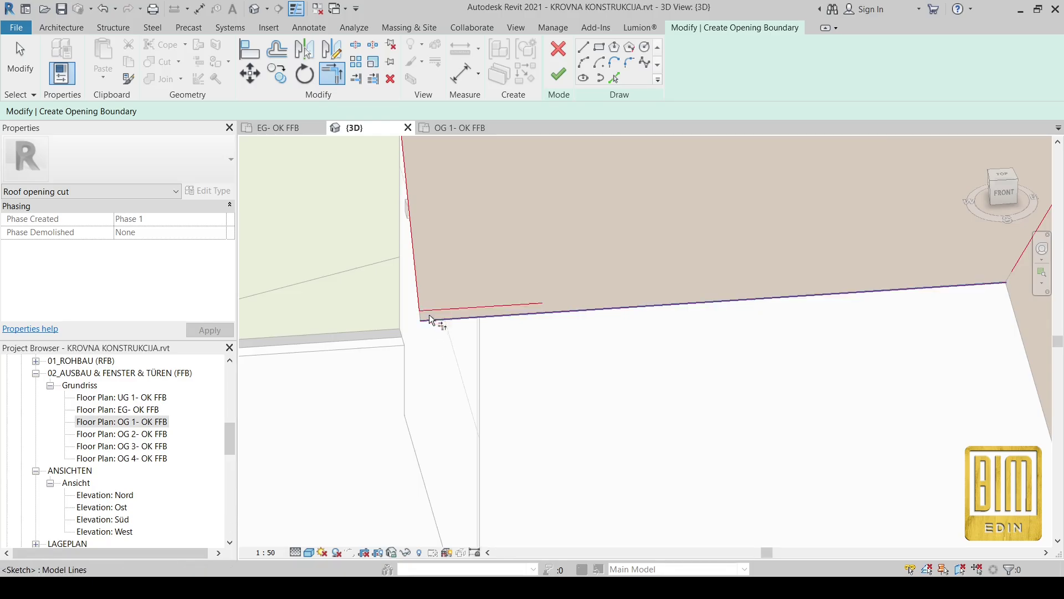
pyautogui.scroll(-1, 435, 321)
pyautogui.scroll(-1, 443, 325)
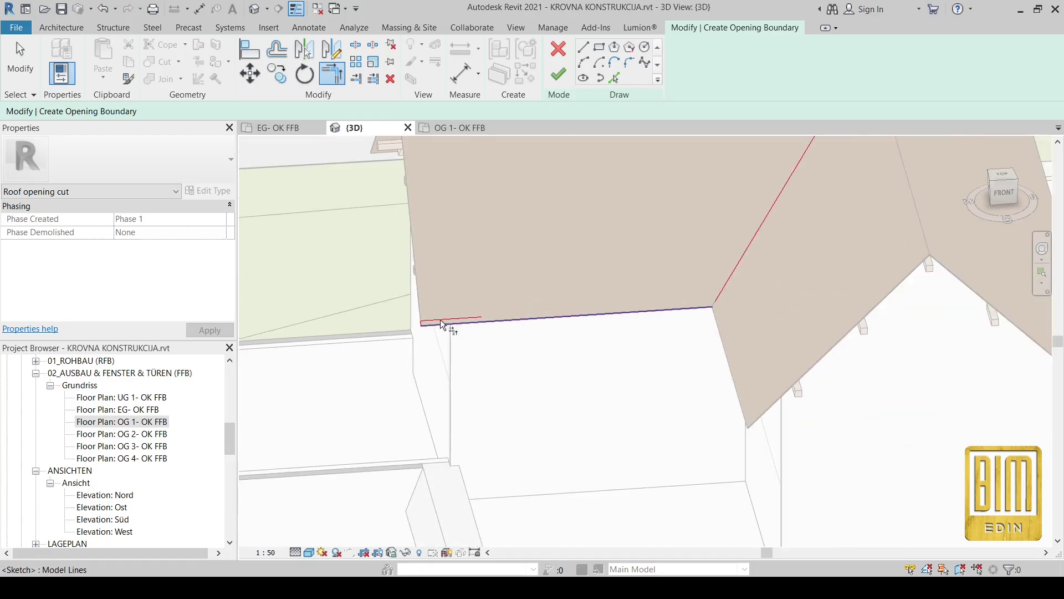
pyautogui.scroll(2, 703, 320)
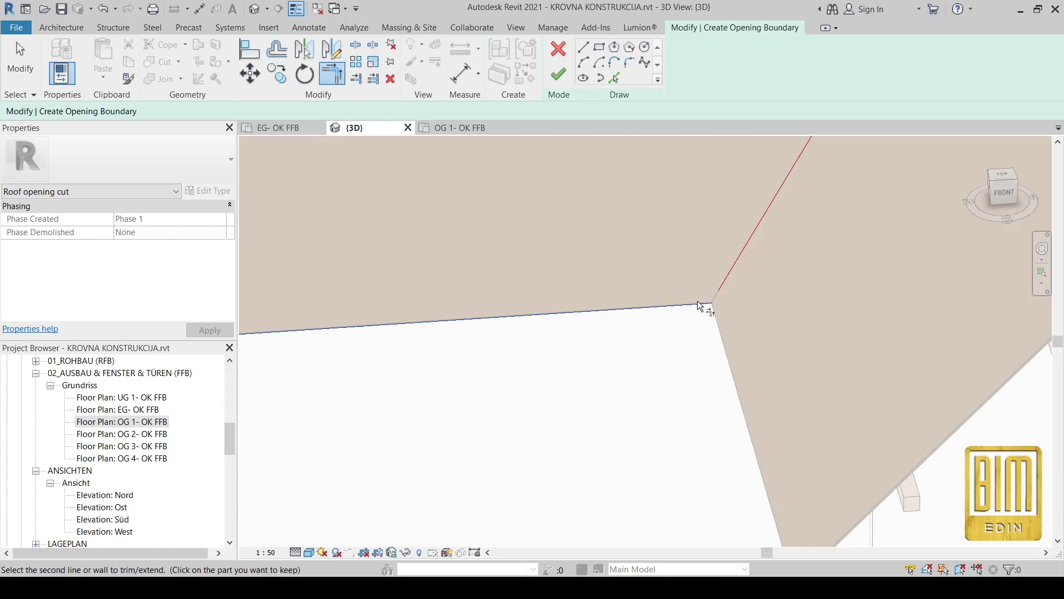
pyautogui.click(720, 287)
pyautogui.click(714, 306)
pyautogui.scroll(-2, 719, 302)
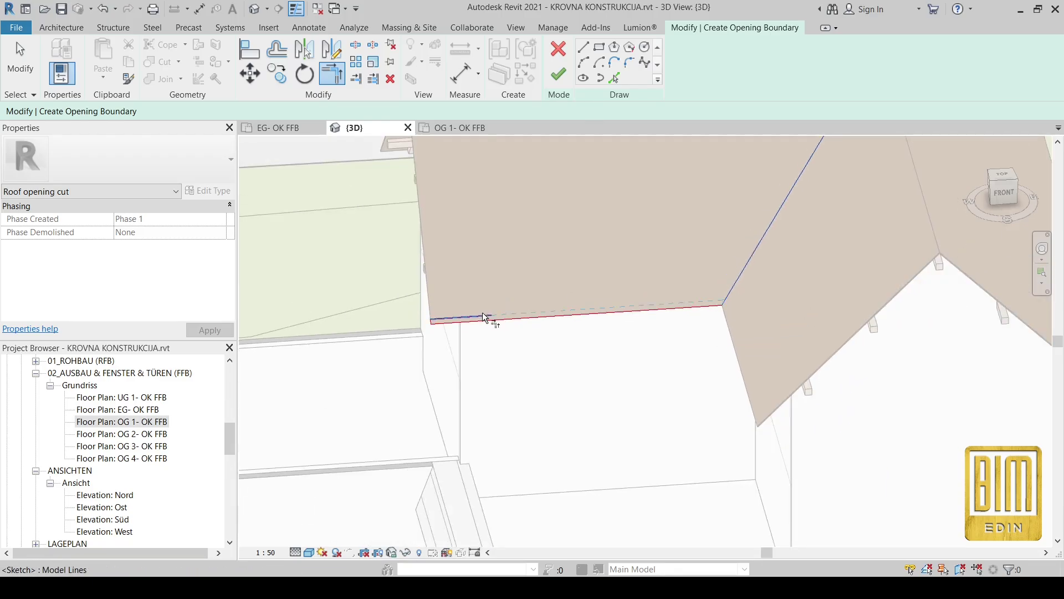
# Step: Finish the eave-trimming opening and orbit round to the roof's left side
pyautogui.click(558, 74)
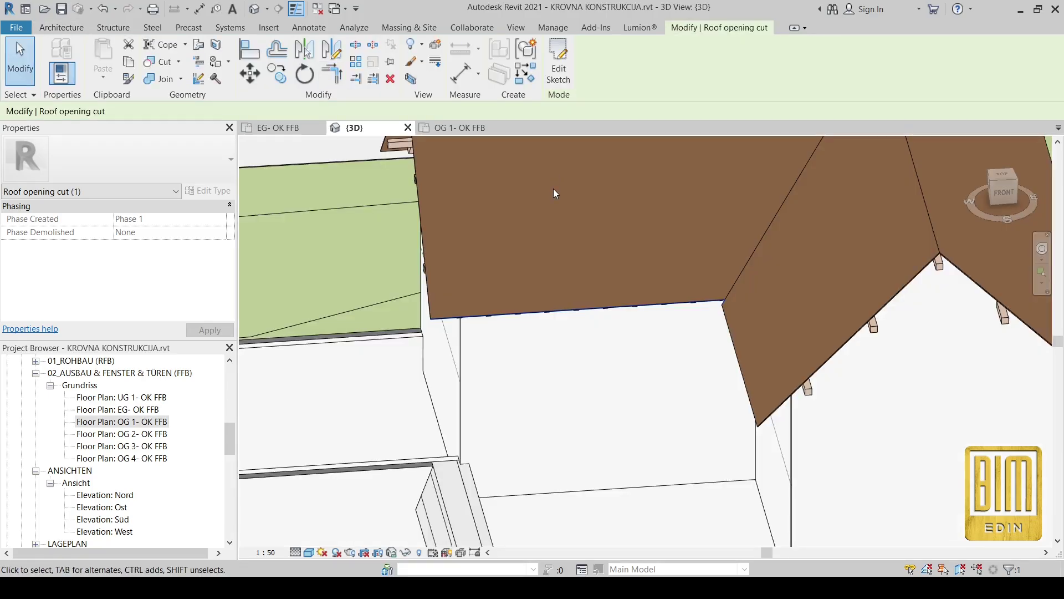
pyautogui.scroll(-3, 562, 350)
pyautogui.keyDown('shift'); pyautogui.moveTo(562, 350); pyautogui.dragTo(736, 364, button='middle'); pyautogui.keyUp('shift')
pyautogui.scroll(3, 727, 264)
pyautogui.scroll(3, 728, 264)
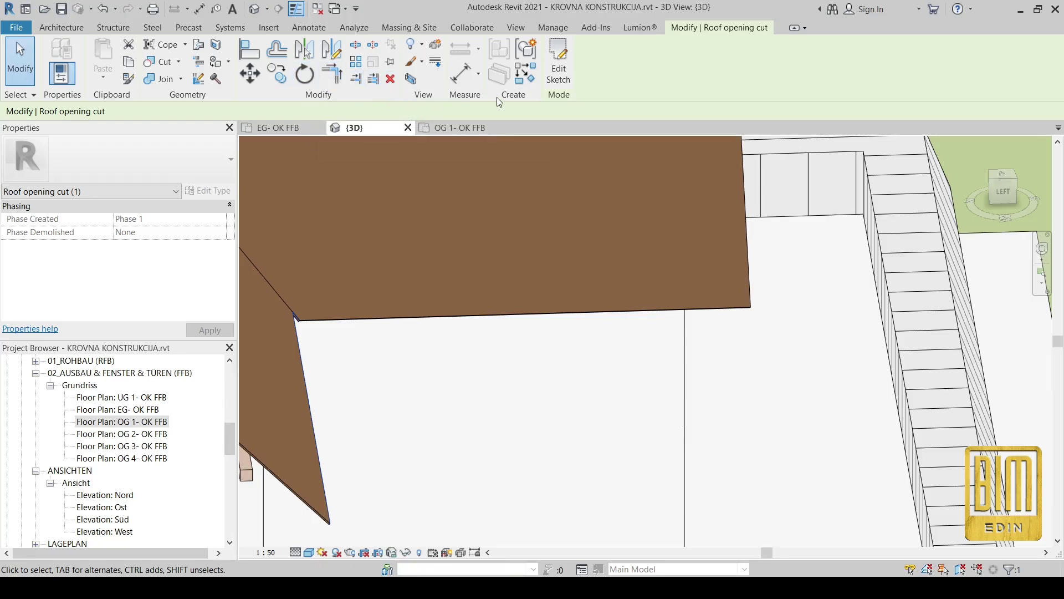
pyautogui.click(57, 29)
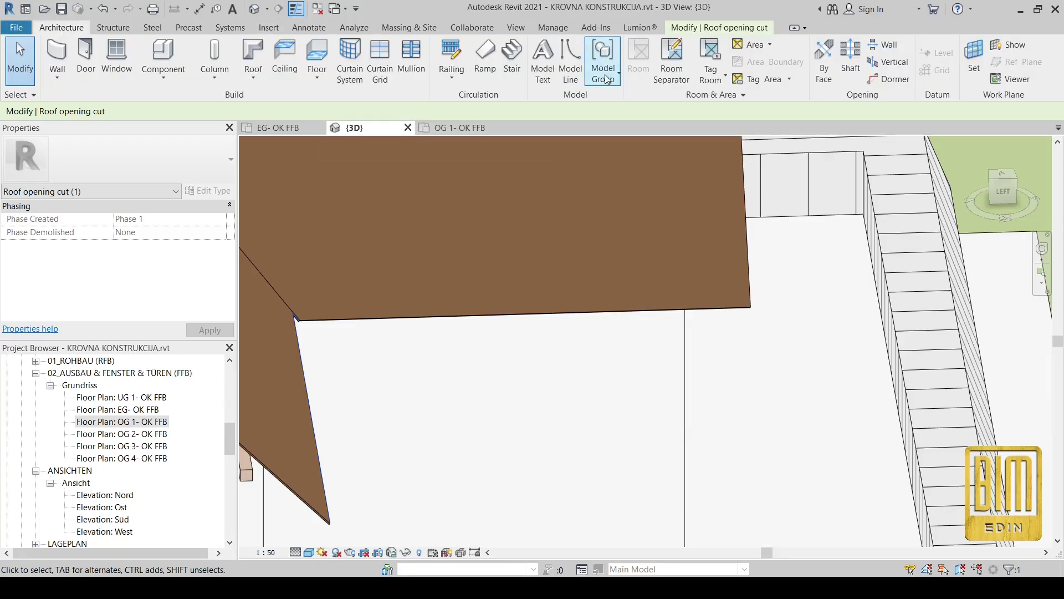
# Step: Start a face-based opening cut on the next decking roof face
pyautogui.click(824, 69)
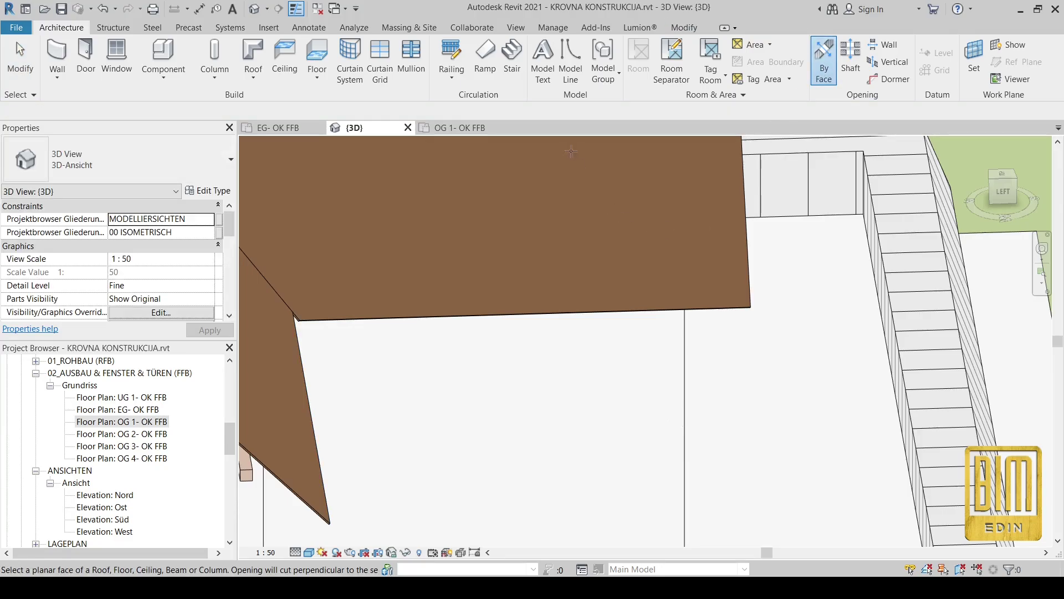
pyautogui.click(700, 313)
pyautogui.keyDown('shift'); pyautogui.moveTo(700, 313); pyautogui.dragTo(570, 168, button='middle'); pyautogui.keyUp('shift')
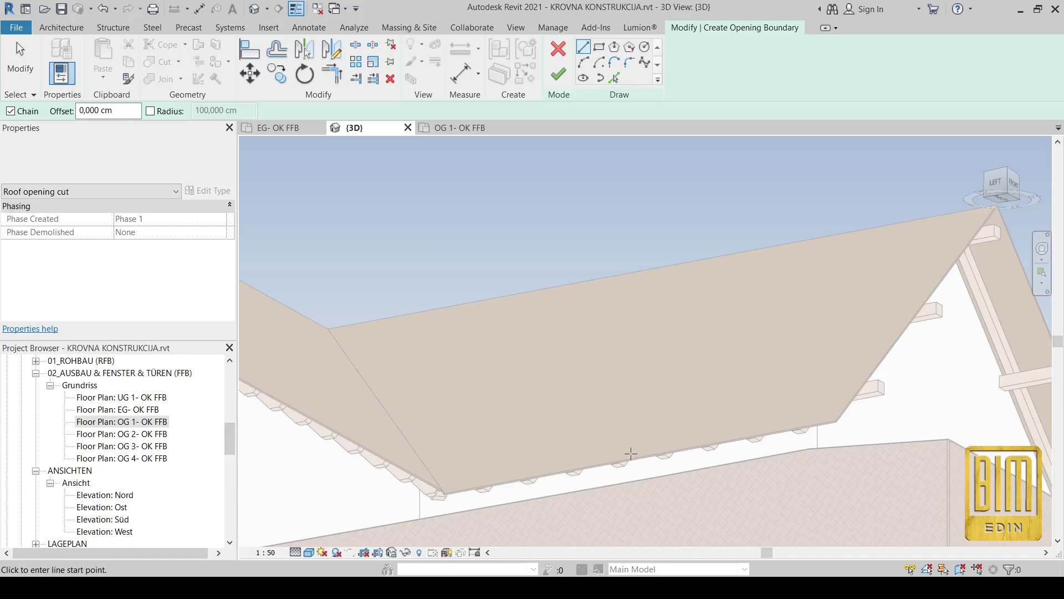
pyautogui.scroll(5, 608, 473)
pyautogui.scroll(4, 608, 472)
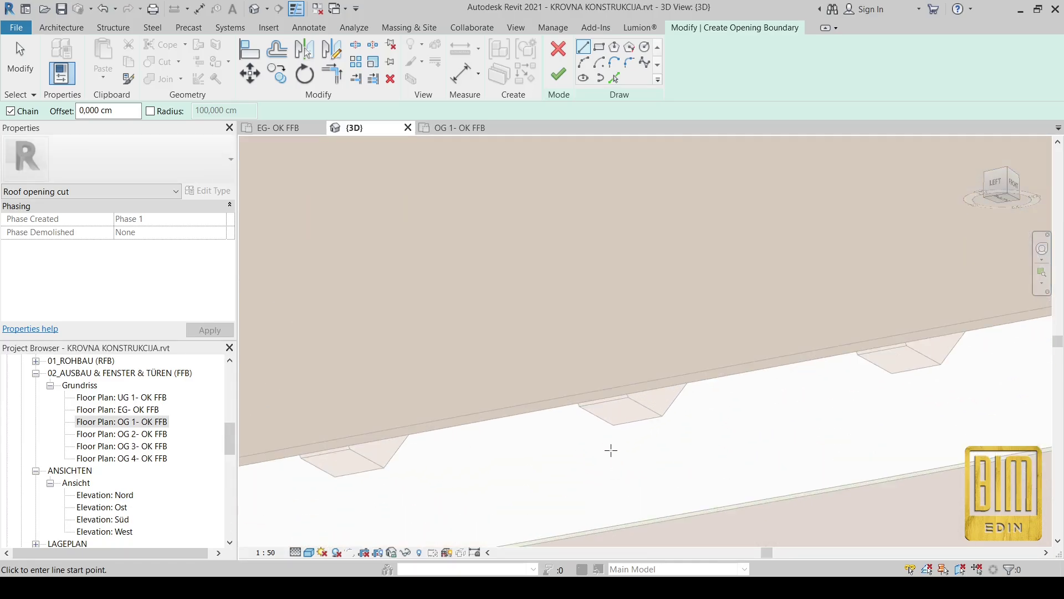
# Step: Pick the eave edge and the right roof edge as opening boundary lines
pyautogui.click(615, 78)
pyautogui.click(627, 374)
pyautogui.scroll(-3, 593, 343)
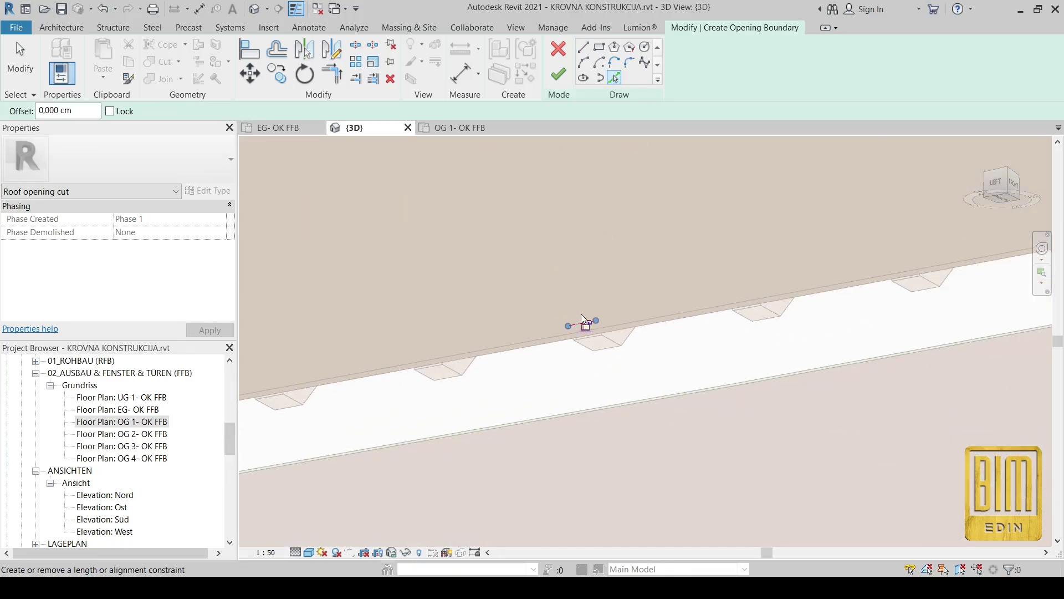
pyautogui.keyDown('shift'); pyautogui.moveTo(583, 320); pyautogui.dragTo(485, 493, button='middle'); pyautogui.keyUp('shift')
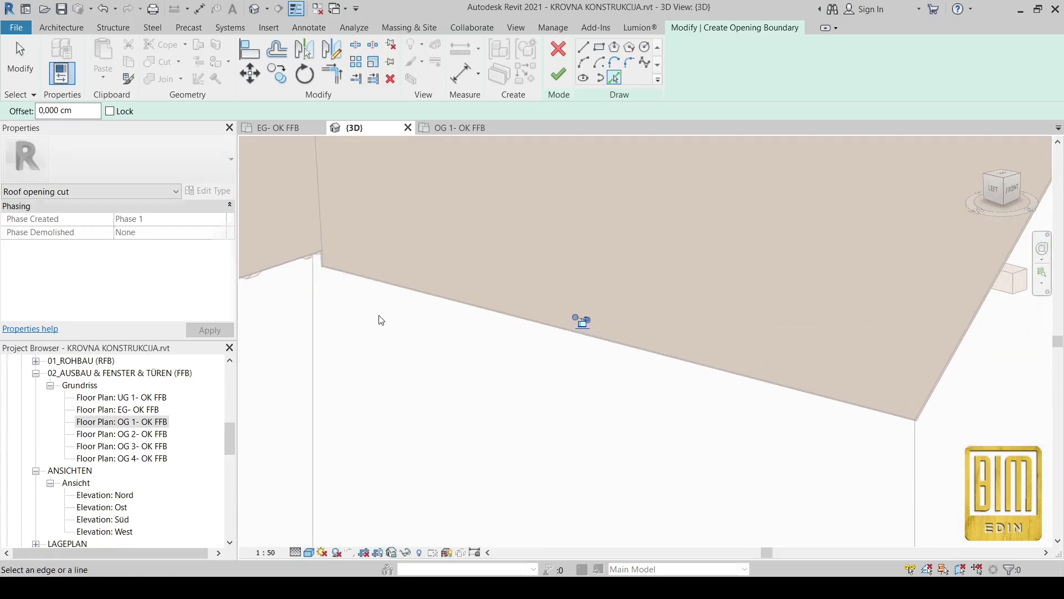
pyautogui.scroll(4, 335, 266)
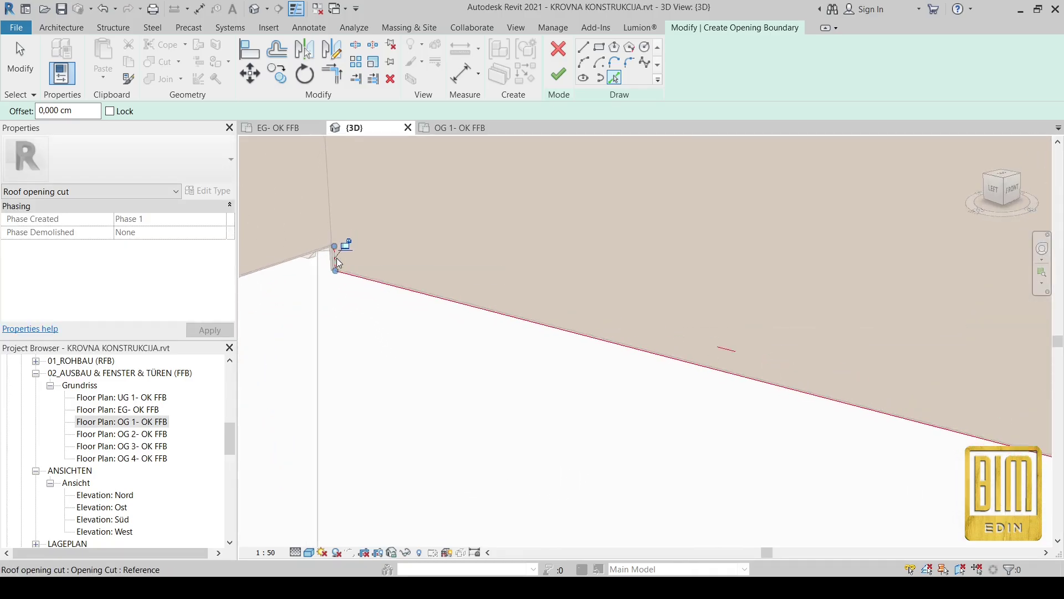
pyautogui.scroll(-2, 338, 262)
pyautogui.click(934, 410)
pyautogui.scroll(1, 597, 329)
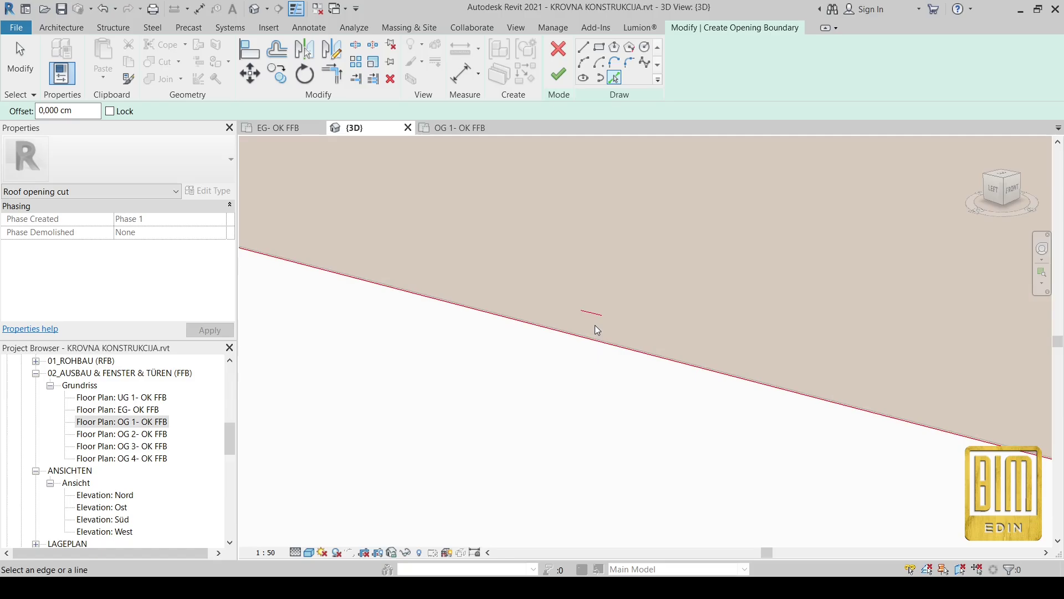
# Step: Trim/Extend the two boundary lines so they meet at a closed corner
pyautogui.click(332, 73)
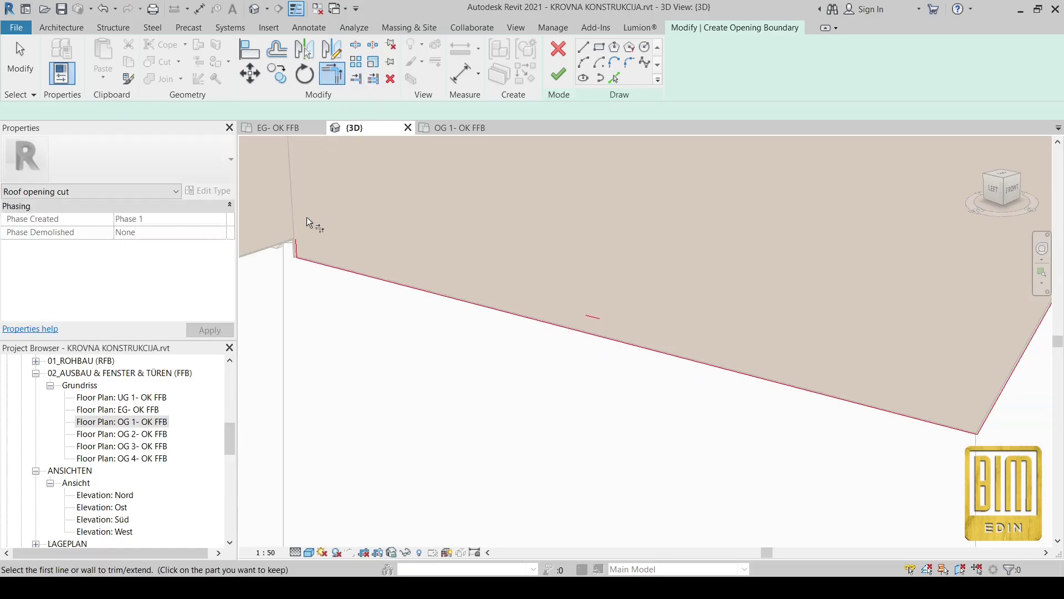
pyautogui.scroll(1, 304, 227)
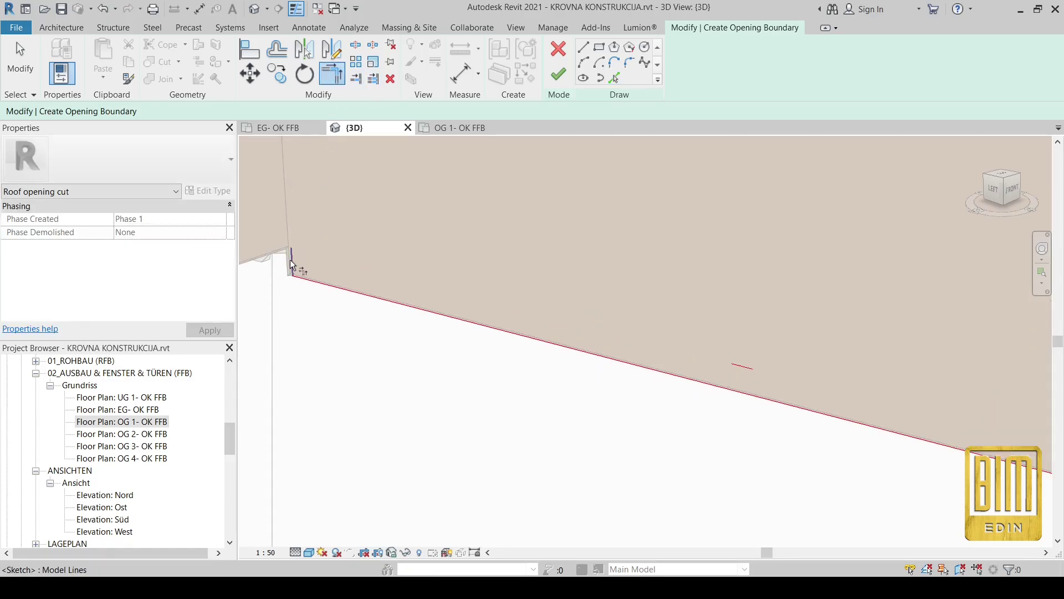
pyautogui.click(702, 362)
pyautogui.scroll(-2, 702, 362)
pyautogui.click(1016, 439)
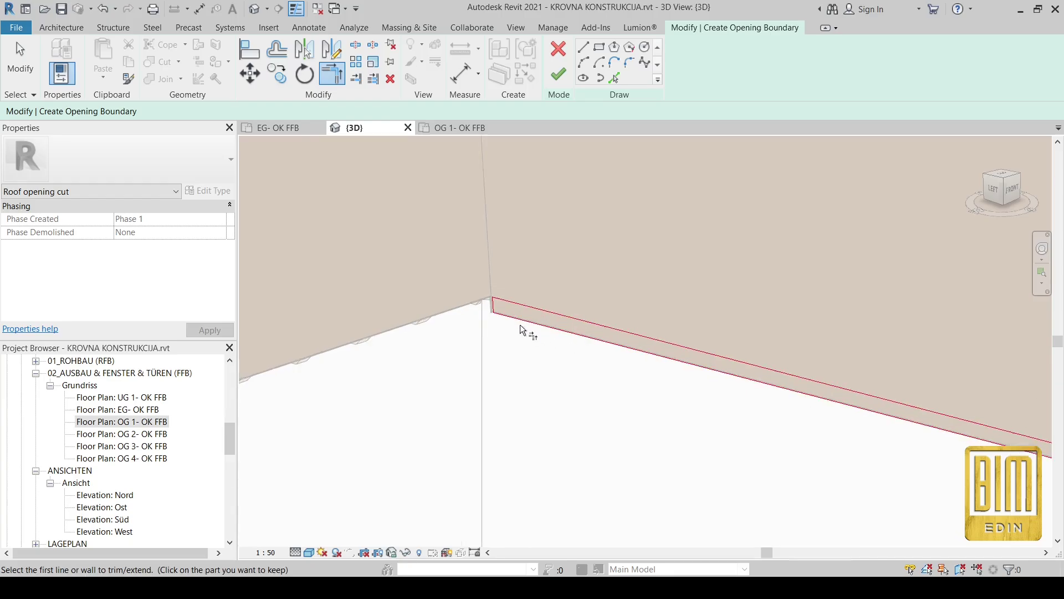
pyautogui.scroll(1, 475, 296)
pyautogui.press('Escape')
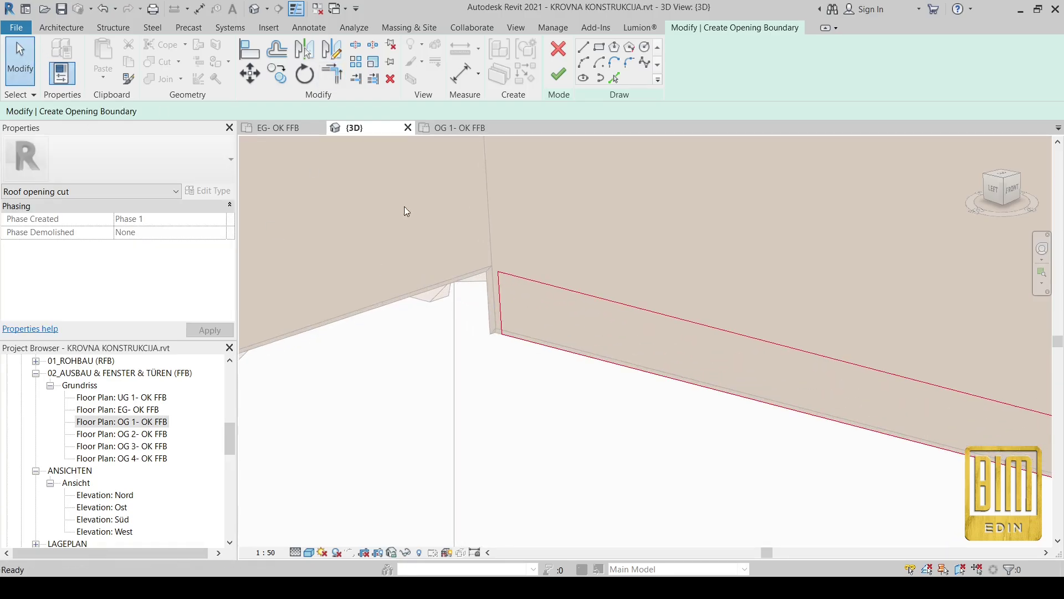
# Step: Drag the short end boundary line to the wall corner and finish the opening cut
pyautogui.click(498, 295)
pyautogui.scroll(1, 498, 296)
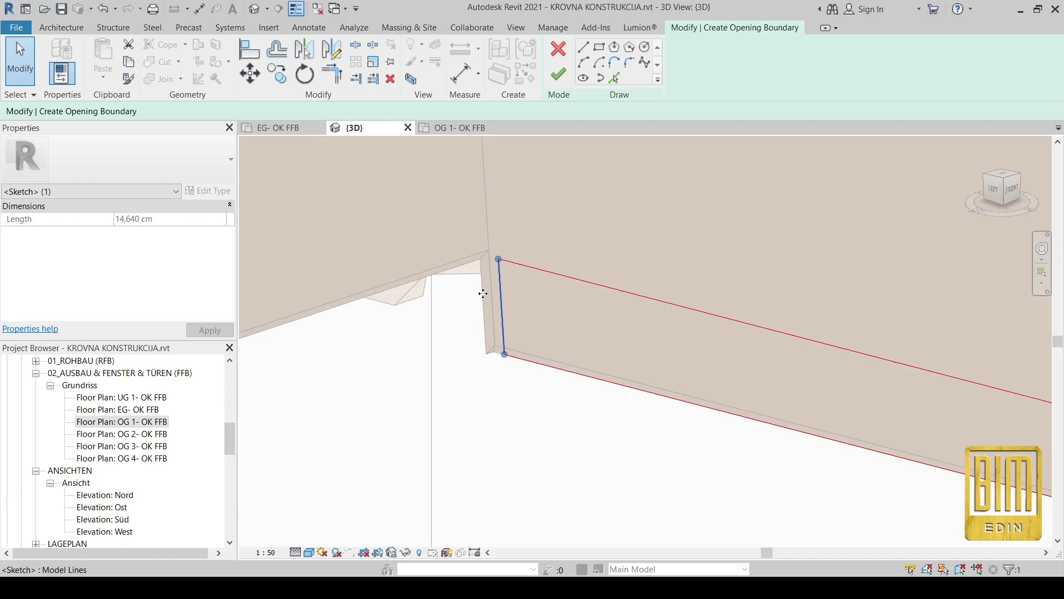
pyautogui.moveTo(482, 294); pyautogui.dragTo(481, 296)
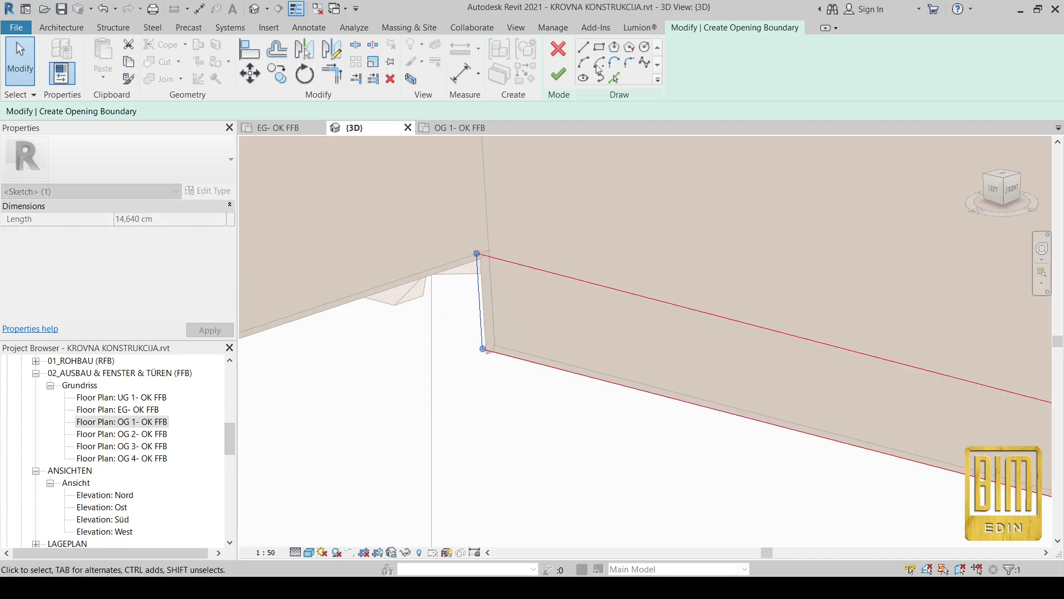
pyautogui.click(558, 74)
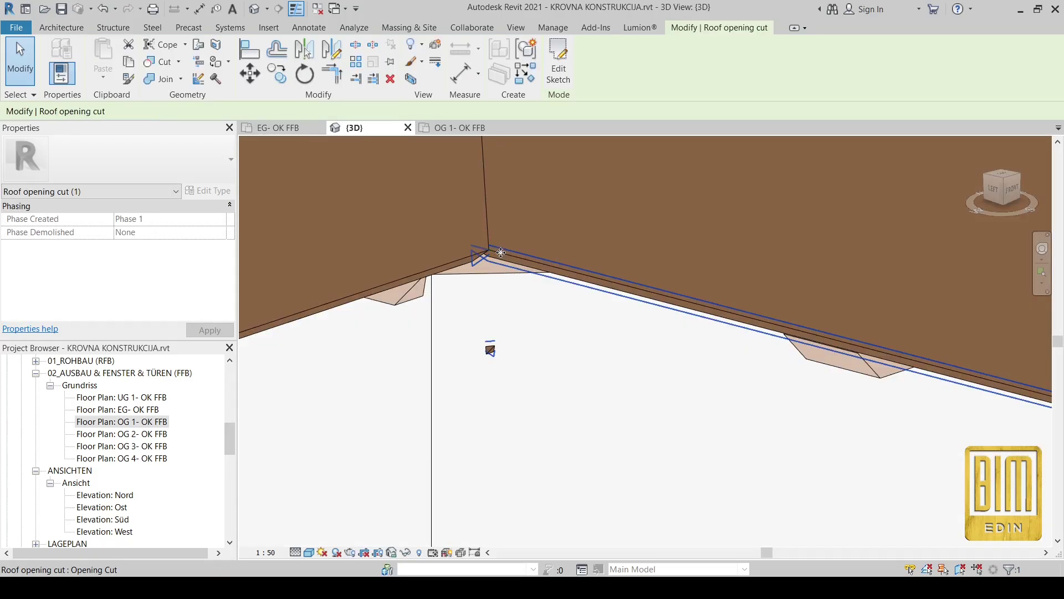
# Step: Re-edit the new eave opening cut's sketch, check its long boundary line, and finish the edit
pyautogui.click(532, 386)
pyautogui.click(509, 269)
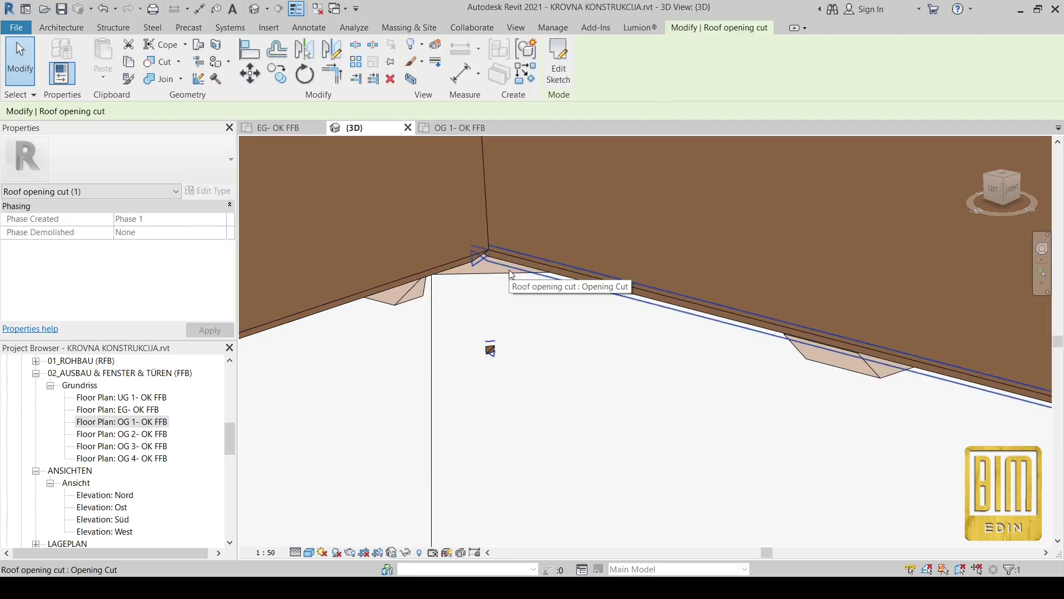
pyautogui.click(559, 66)
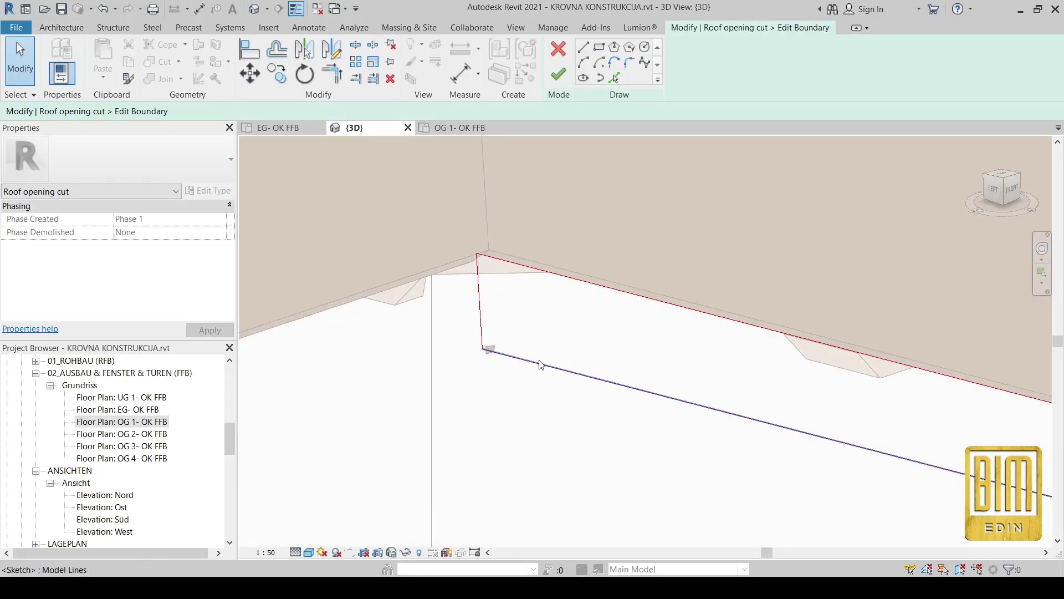
pyautogui.click(540, 365)
pyautogui.scroll(2, 538, 370)
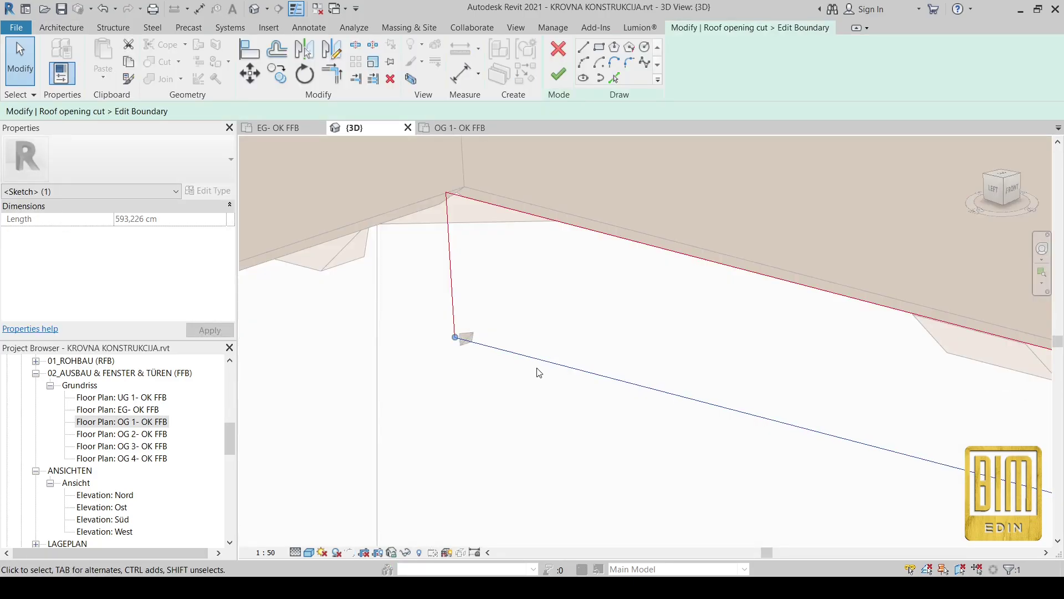
pyautogui.click(559, 76)
pyautogui.click(527, 397)
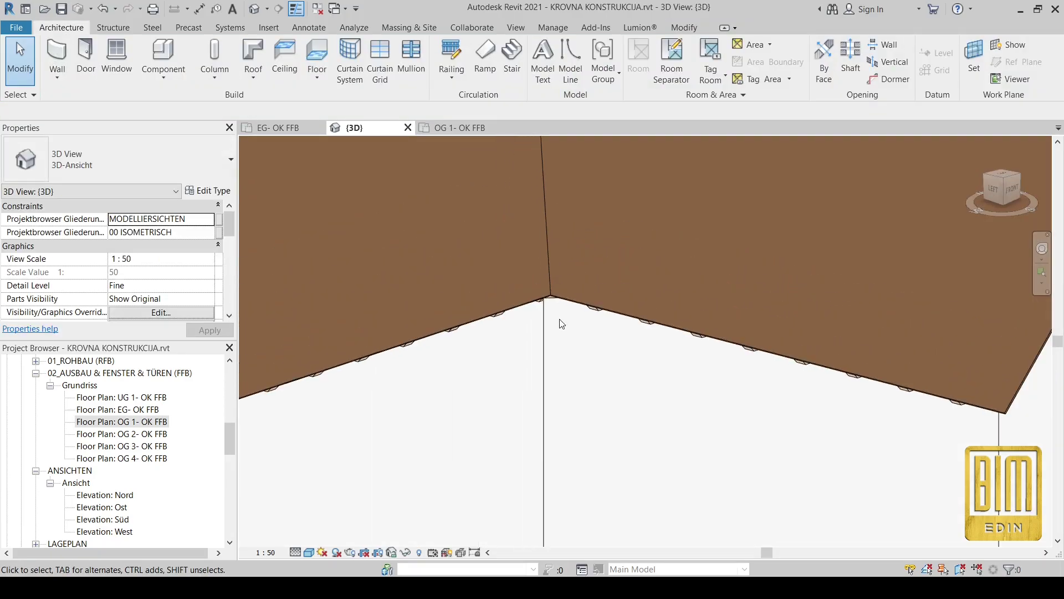
pyautogui.scroll(-6, 561, 324)
pyautogui.keyDown('shift'); pyautogui.moveTo(561, 324); pyautogui.dragTo(618, 374, button='middle'); pyautogui.keyUp('shift')
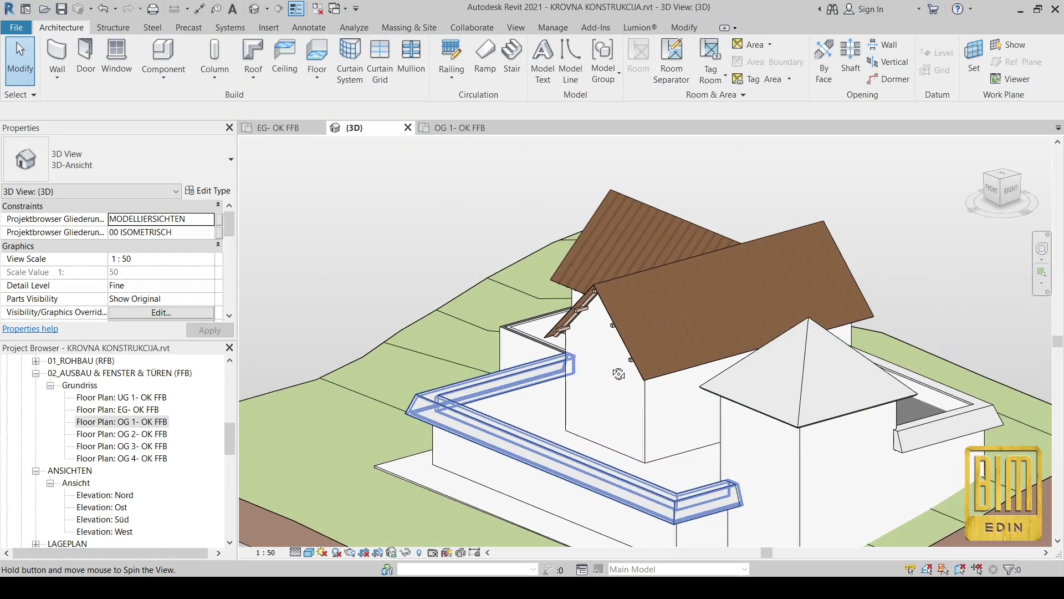
pyautogui.scroll(6, 619, 374)
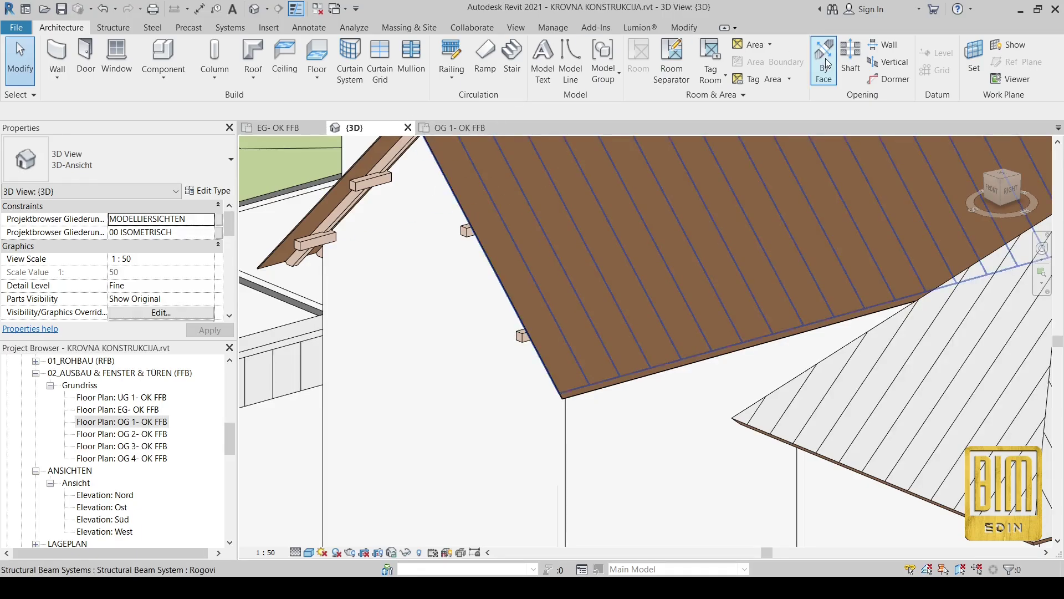
# Step: Start a face-based opening on the next roof plane and pick its eave edge as boundary
pyautogui.click(826, 62)
pyautogui.click(679, 369)
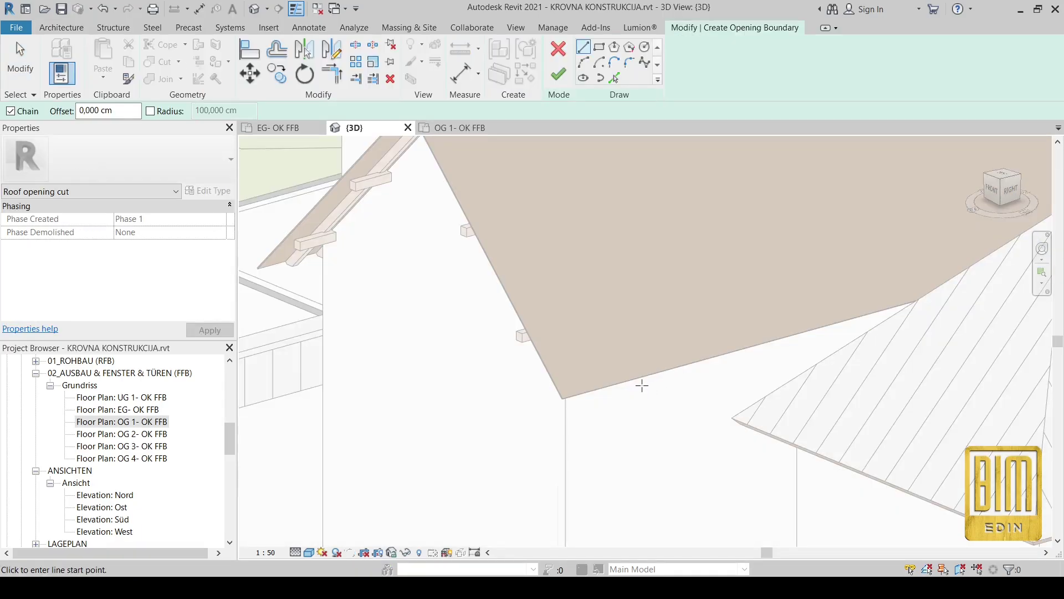
pyautogui.keyDown('shift'); pyautogui.moveTo(629, 375); pyautogui.dragTo(607, 160, button='middle'); pyautogui.keyUp('shift')
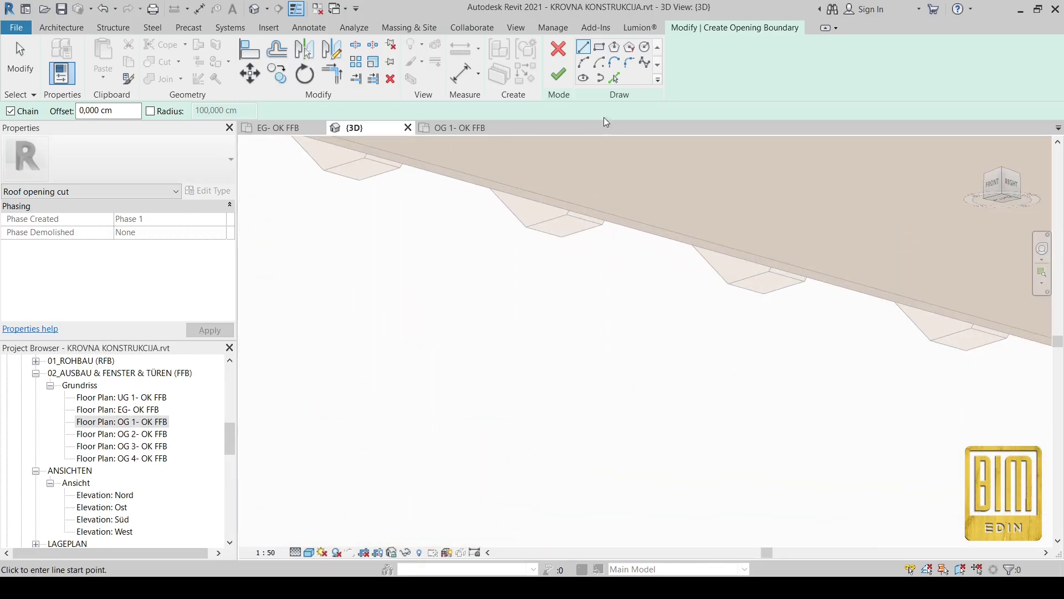
pyautogui.click(614, 78)
pyautogui.scroll(3, 606, 227)
pyautogui.click(604, 219)
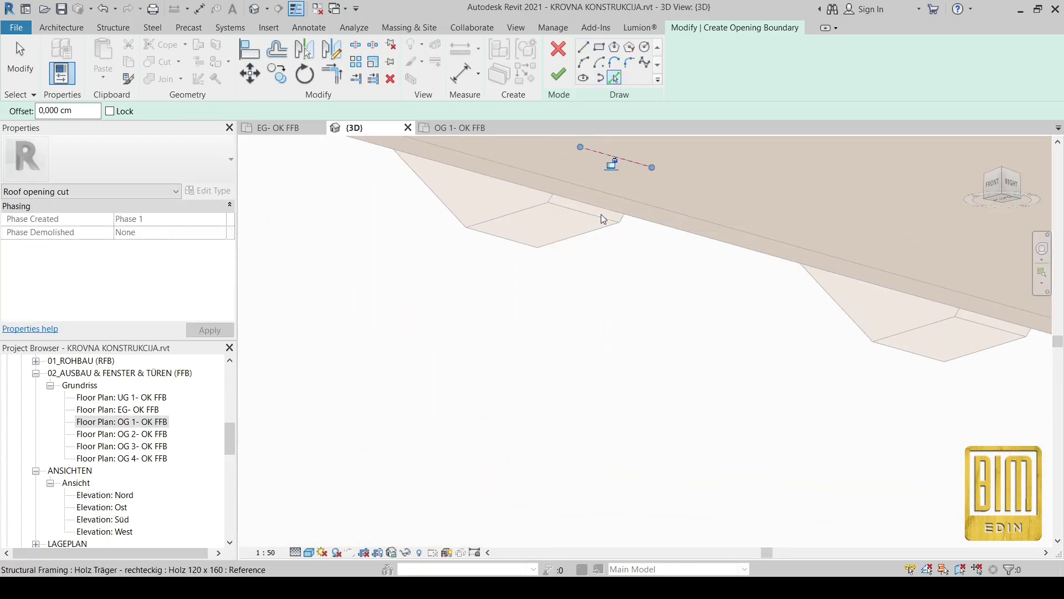
pyautogui.keyDown('shift'); pyautogui.moveTo(604, 219); pyautogui.dragTo(634, 257, button='middle'); pyautogui.keyUp('shift')
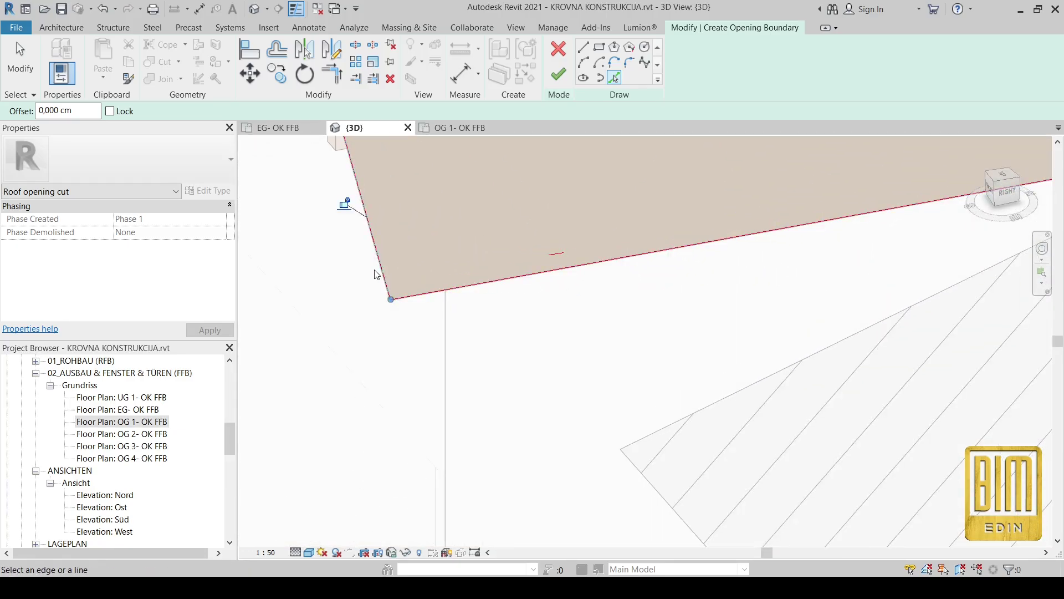
pyautogui.scroll(-3, 377, 274)
pyautogui.scroll(2, 795, 185)
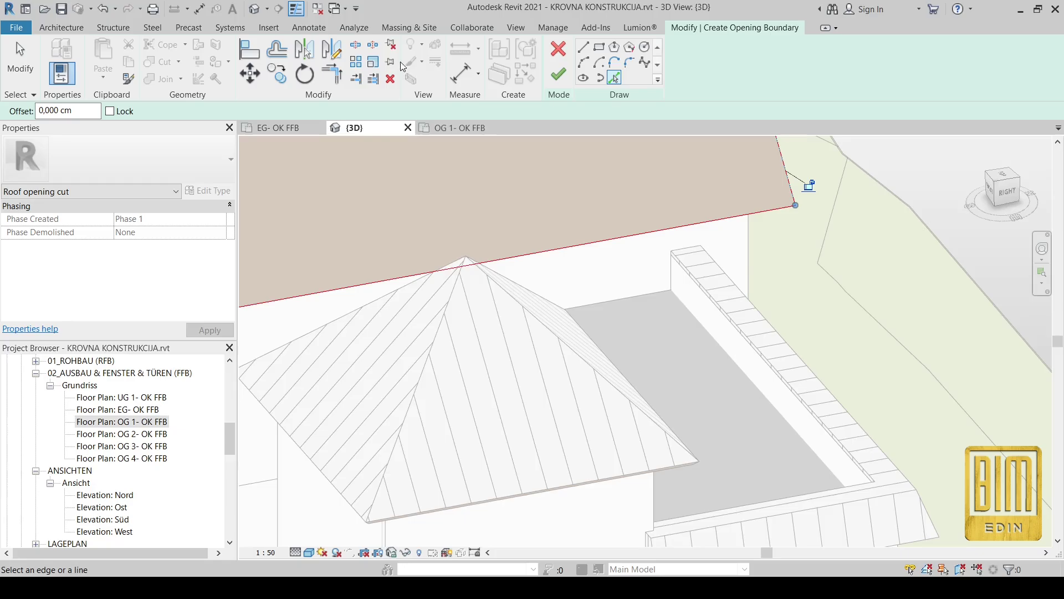
# Step: Trim the roof edge and lower edge lines to a closed corner and finish the opening cut
pyautogui.click(332, 74)
pyautogui.scroll(2, 798, 207)
pyautogui.click(791, 197)
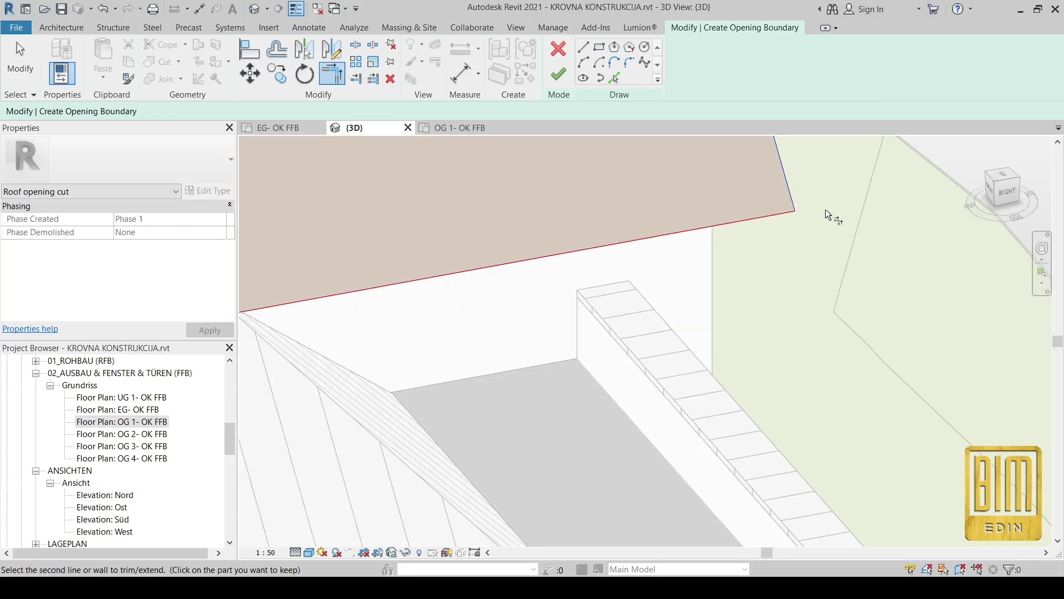
pyautogui.scroll(-3, 825, 215)
pyautogui.click(366, 288)
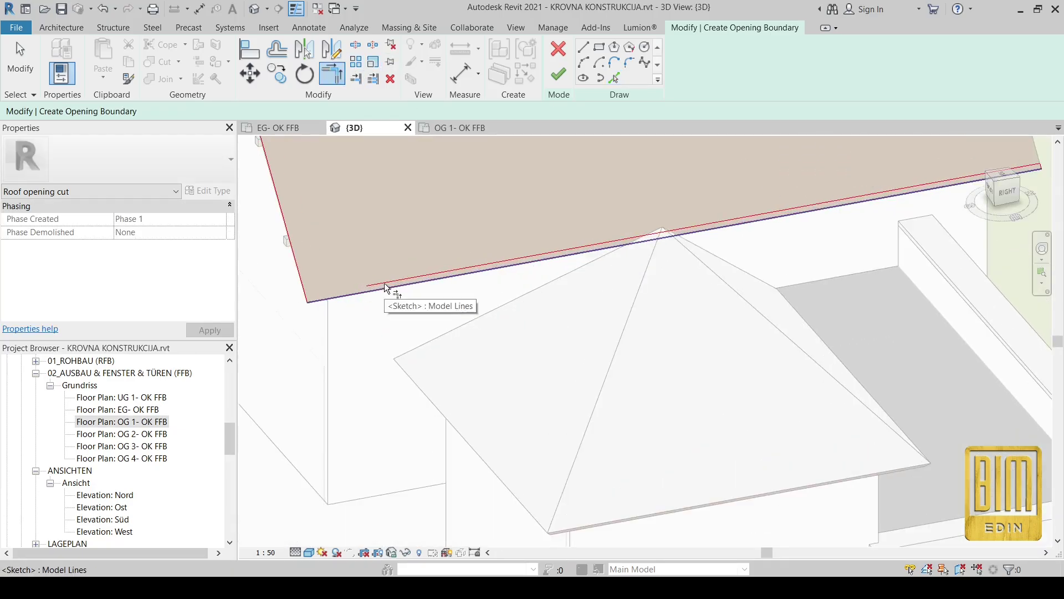
pyautogui.scroll(3, 321, 301)
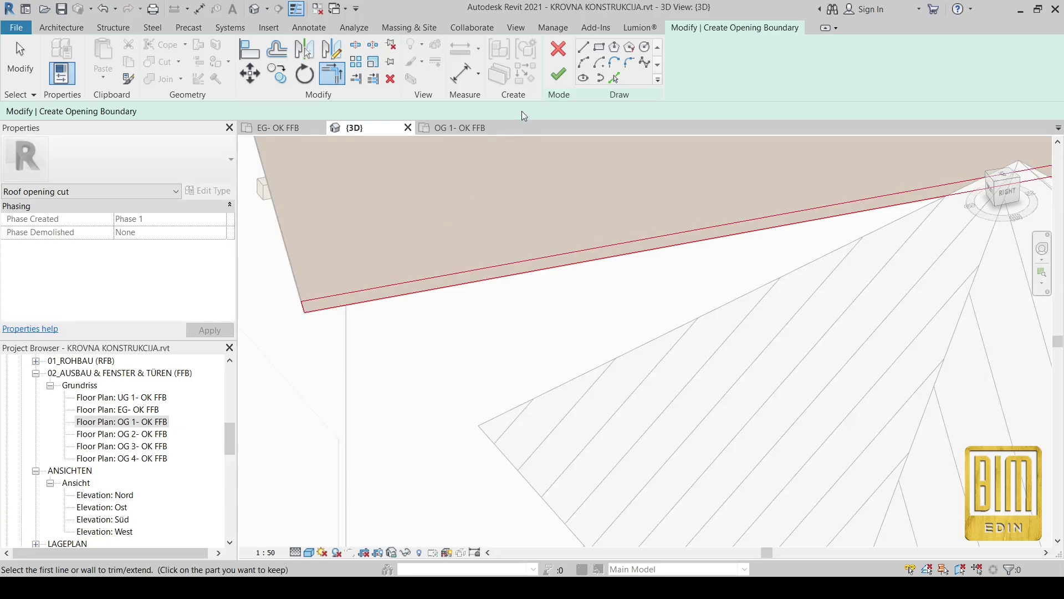
pyautogui.click(558, 74)
pyautogui.scroll(-5, 468, 259)
pyautogui.keyDown('shift'); pyautogui.moveTo(469, 261); pyautogui.dragTo(674, 279, button='middle'); pyautogui.keyUp('shift')
pyautogui.scroll(5, 674, 279)
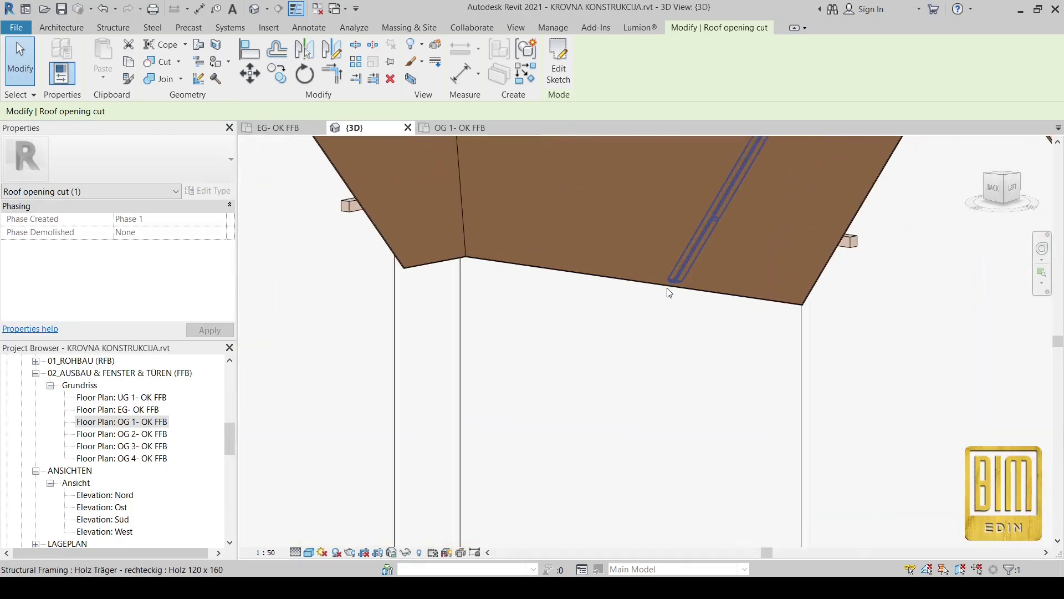
# Step: Start another face-based opening cut on this roof slope's decking face
pyautogui.click(61, 28)
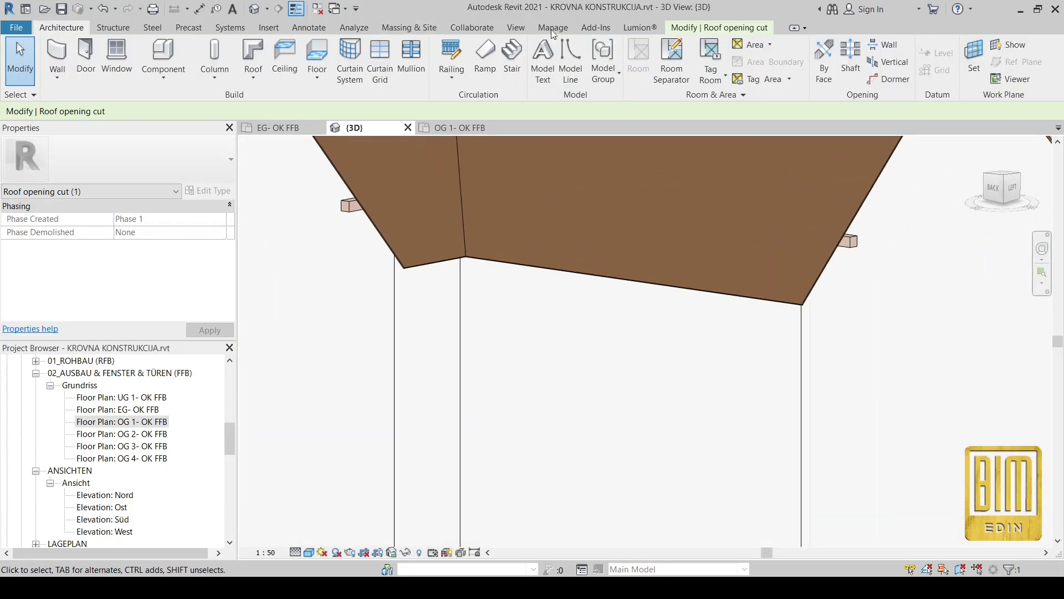
pyautogui.click(831, 72)
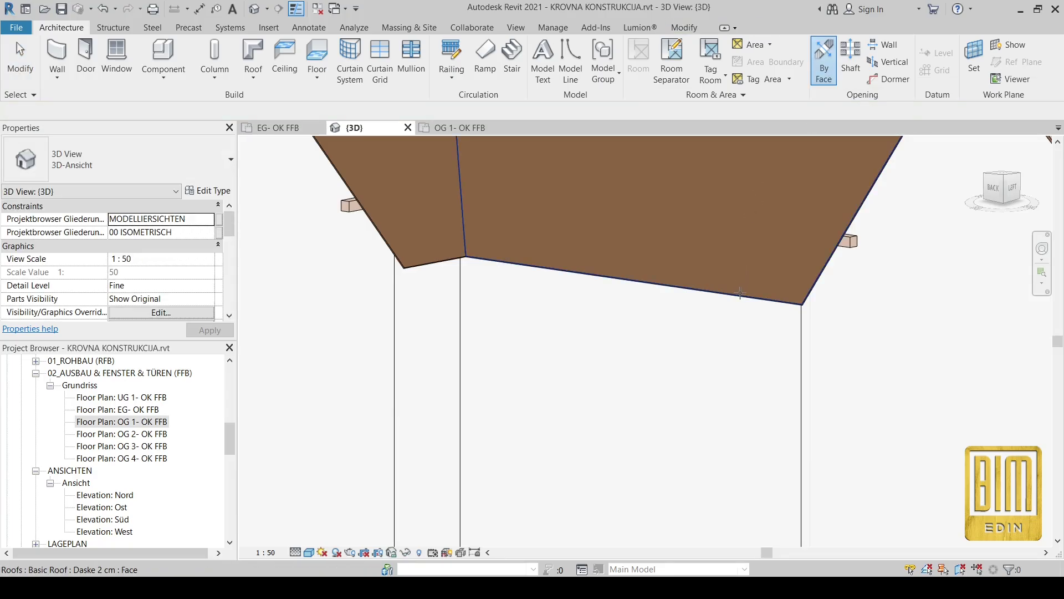
pyautogui.click(739, 291)
pyautogui.moveTo(726, 352)
pyautogui.keyDown('shift'); pyautogui.mouseDown(button='middle')
pyautogui.moveTo(737, 261)
pyautogui.moveTo(724, 190)
pyautogui.moveTo(703, 433)
pyautogui.moveTo(772, 231)
pyautogui.moveTo(708, 316)
pyautogui.moveTo(679, 319)
pyautogui.moveTo(608, 367)
pyautogui.moveTo(411, 354)
pyautogui.mouseUp(button='middle'); pyautogui.keyUp('shift')
pyautogui.scroll(2, 399, 344)
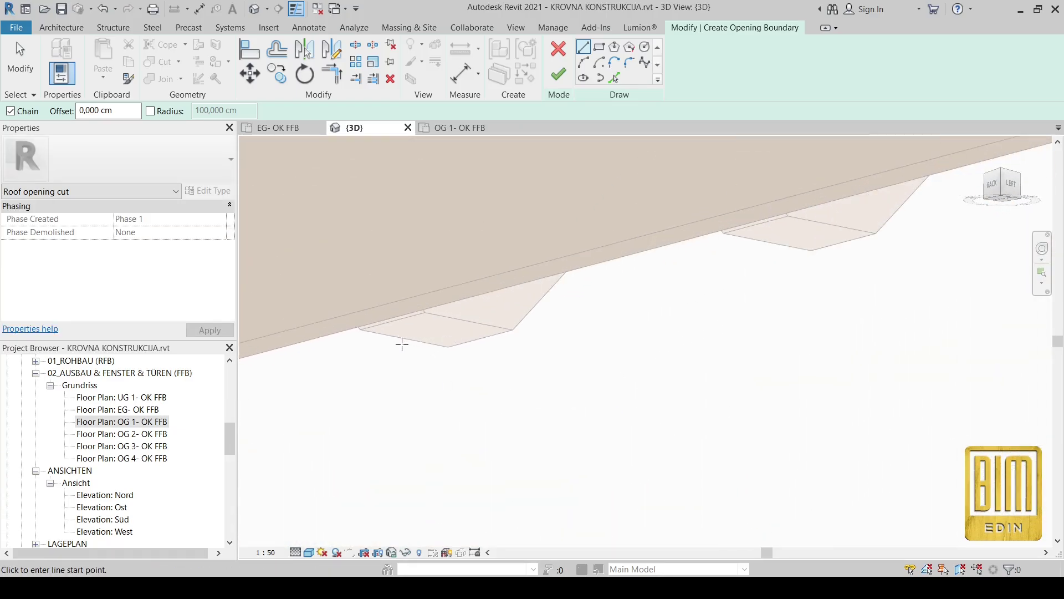
# Step: Pick the roof's bottom edge and sloped edge as opening boundary lines
pyautogui.click(614, 78)
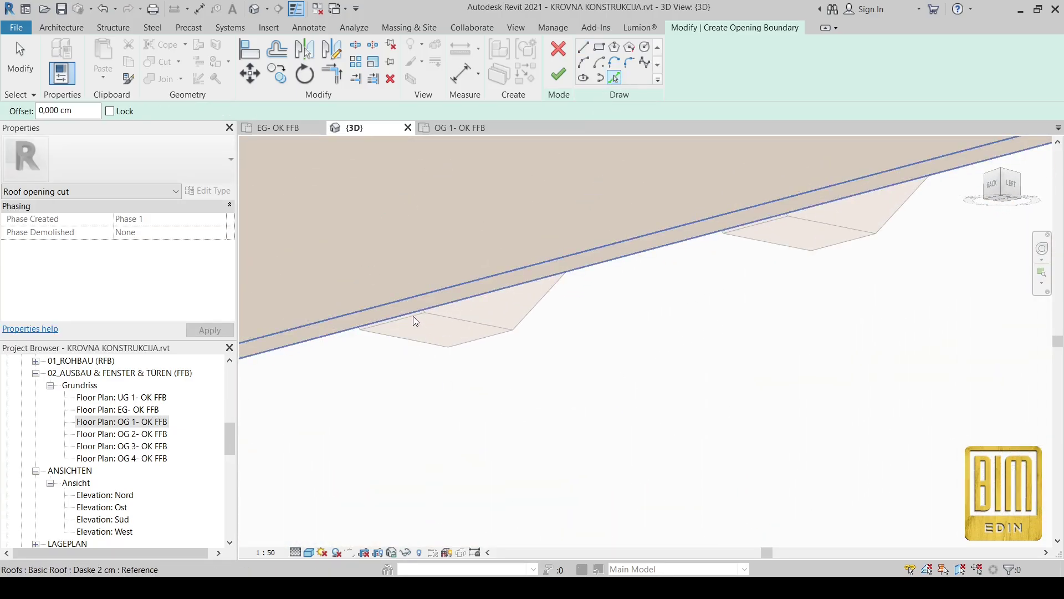
pyautogui.moveTo(418, 325)
pyautogui.keyDown('shift'); pyautogui.mouseDown(button='middle')
pyautogui.moveTo(513, 335)
pyautogui.moveTo(518, 527)
pyautogui.mouseUp(button='middle'); pyautogui.keyUp('shift')
pyautogui.click(544, 346)
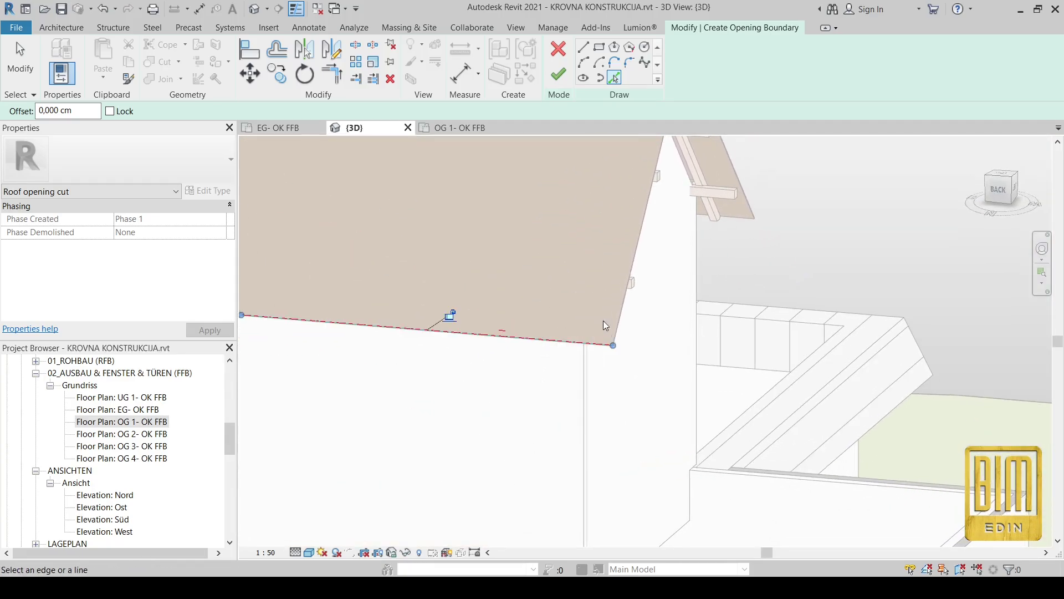
pyautogui.scroll(-5, 619, 328)
pyautogui.scroll(6, 443, 343)
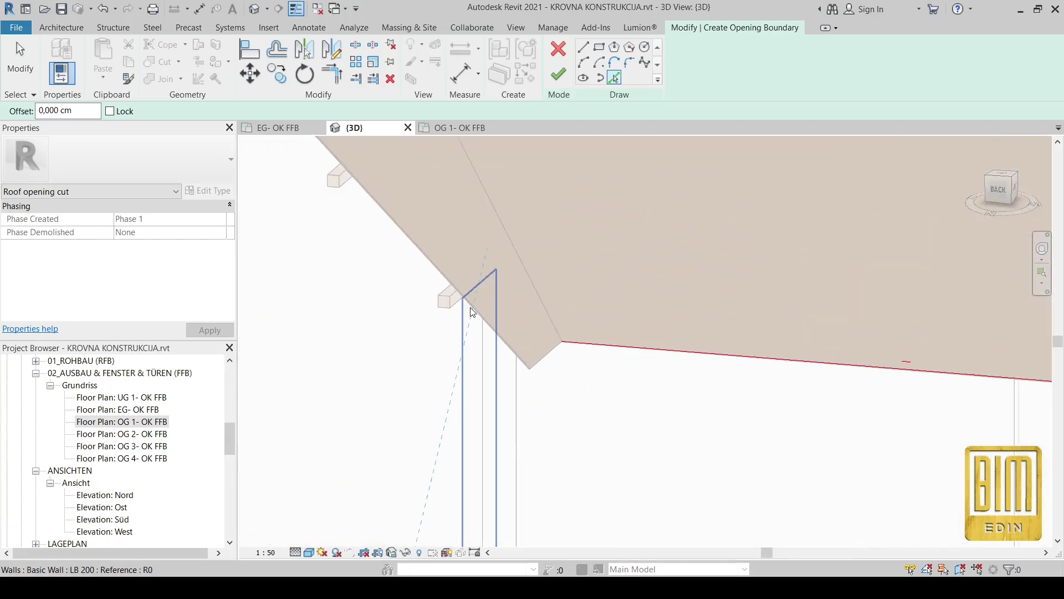
pyautogui.click(546, 319)
pyautogui.scroll(5, 550, 322)
# Step: Trim the bottom and sloped lines to meet at both the left and right corners
pyautogui.press('t')
pyautogui.press('r')
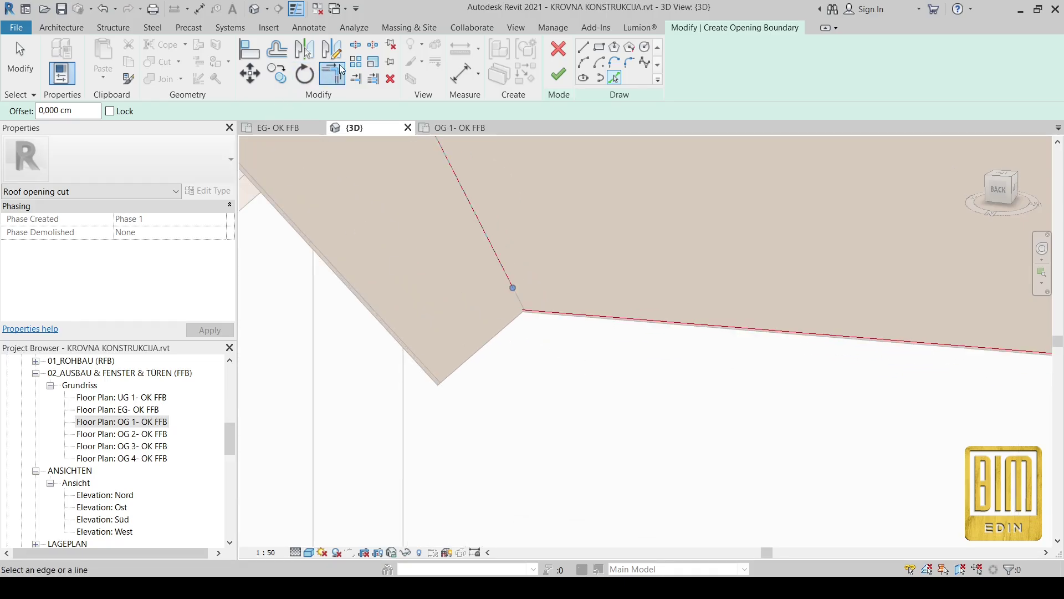
pyautogui.click(551, 309)
pyautogui.click(505, 277)
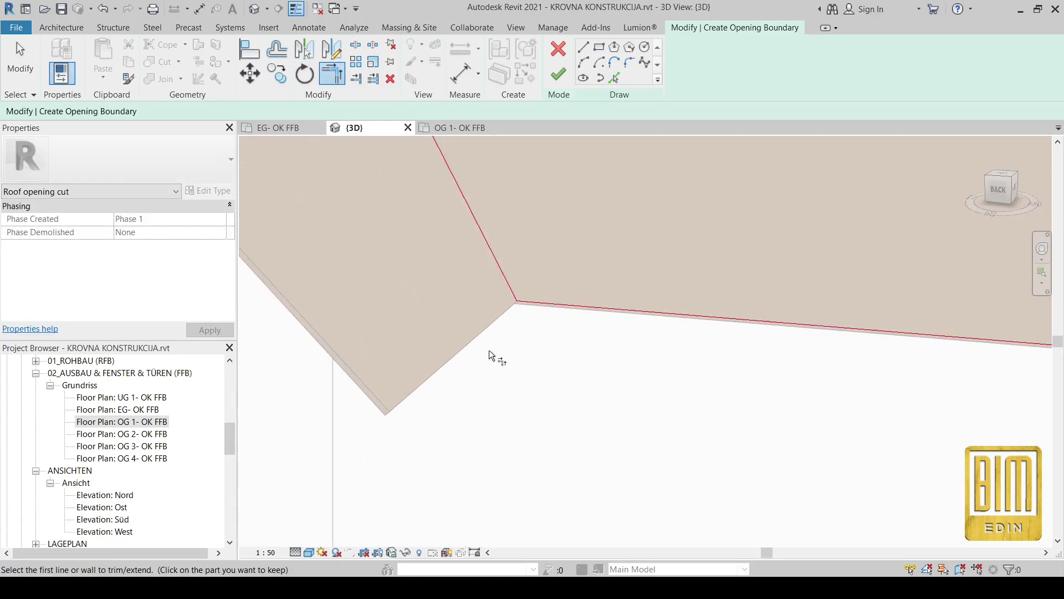
pyautogui.scroll(-3, 491, 356)
pyautogui.scroll(-3, 609, 349)
pyautogui.scroll(4, 920, 344)
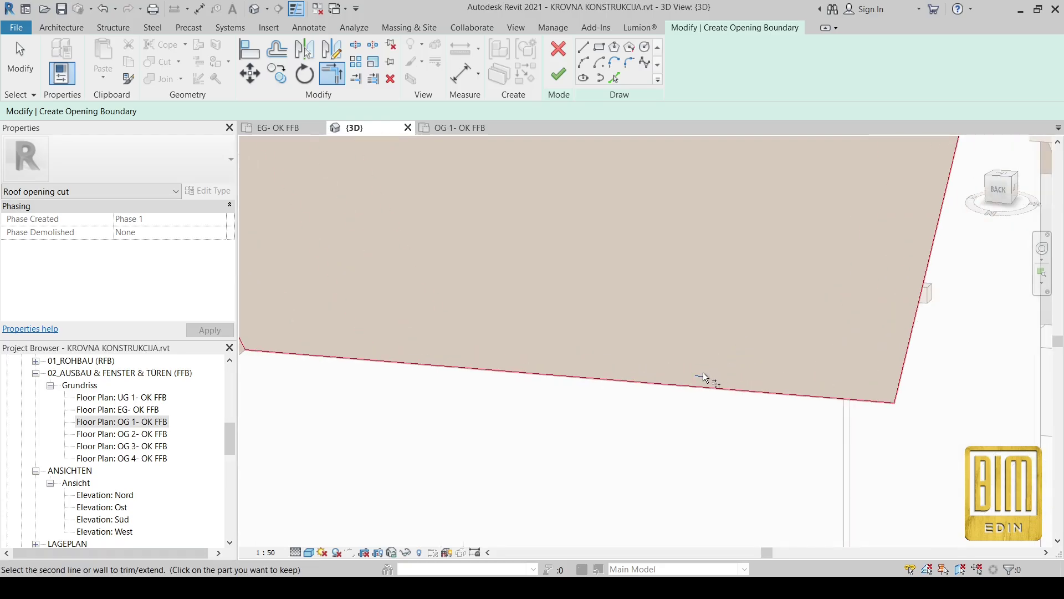
pyautogui.scroll(-3, 903, 396)
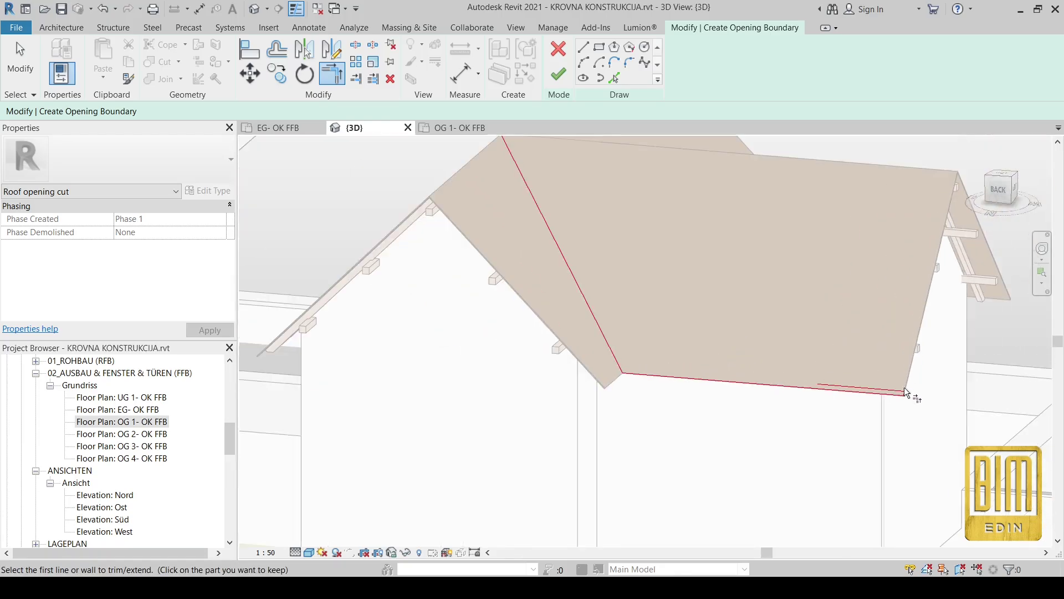
pyautogui.click(860, 391)
pyautogui.click(629, 372)
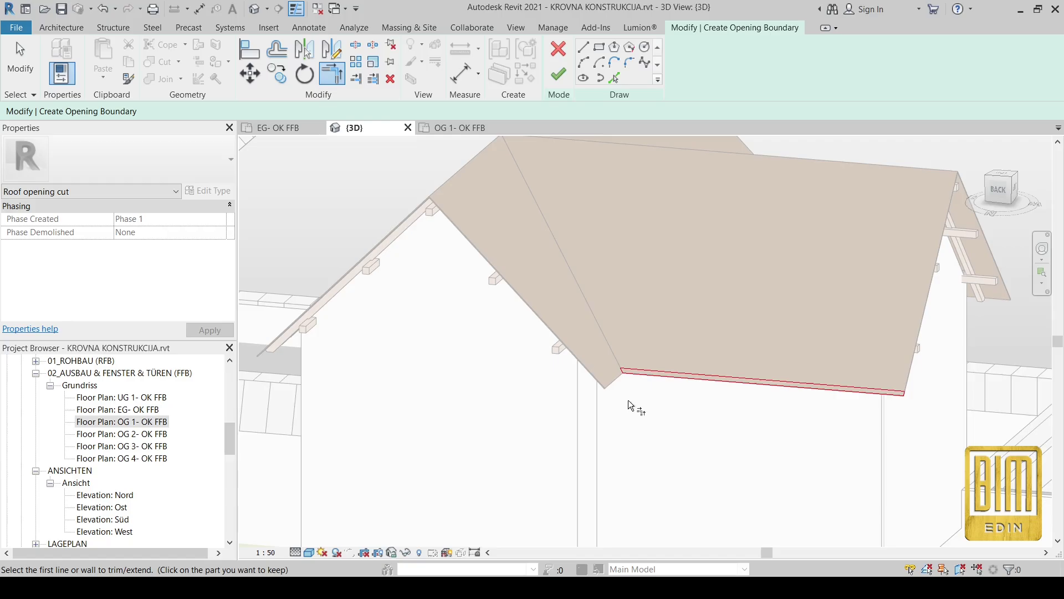
# Step: Finish the sketch to create the opening cut trimming this eave overhang
pyautogui.click(558, 74)
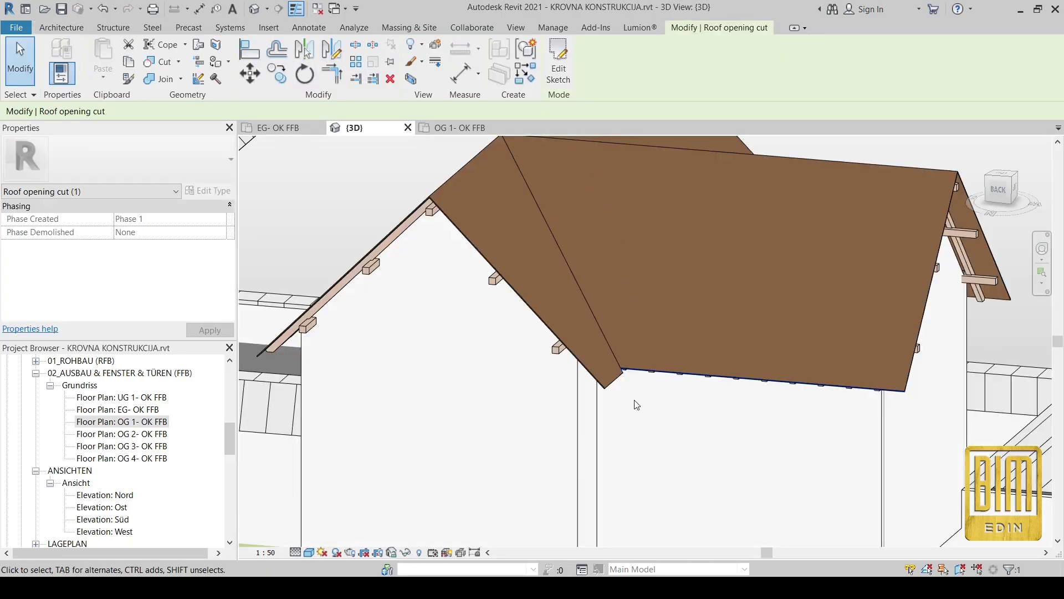
pyautogui.keyDown('shift'); pyautogui.moveTo(683, 414); pyautogui.dragTo(671, 385, button='middle'); pyautogui.keyUp('shift')
pyautogui.scroll(3, 670, 382)
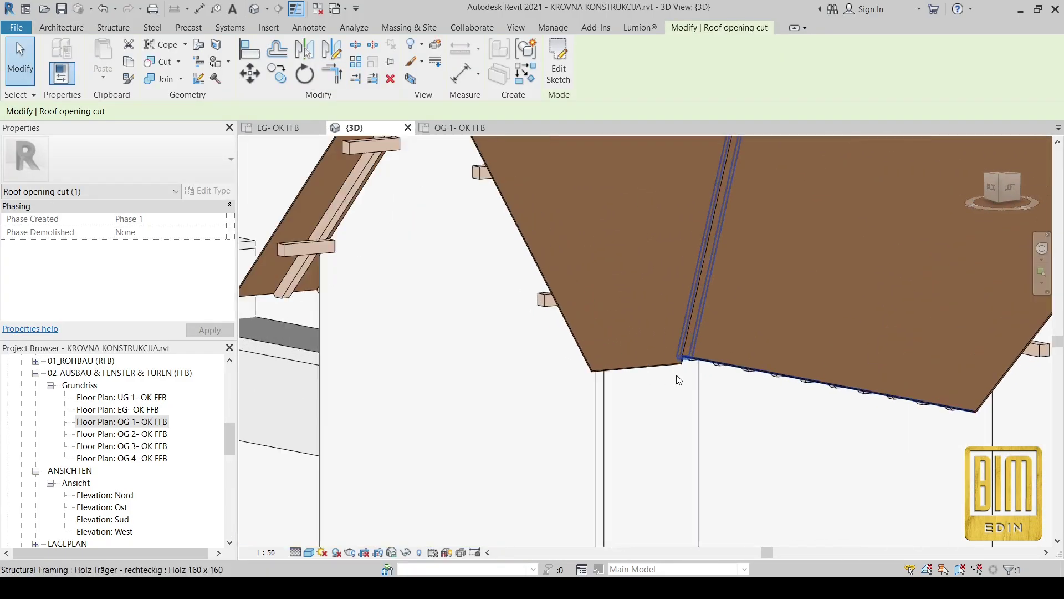
pyautogui.click(61, 27)
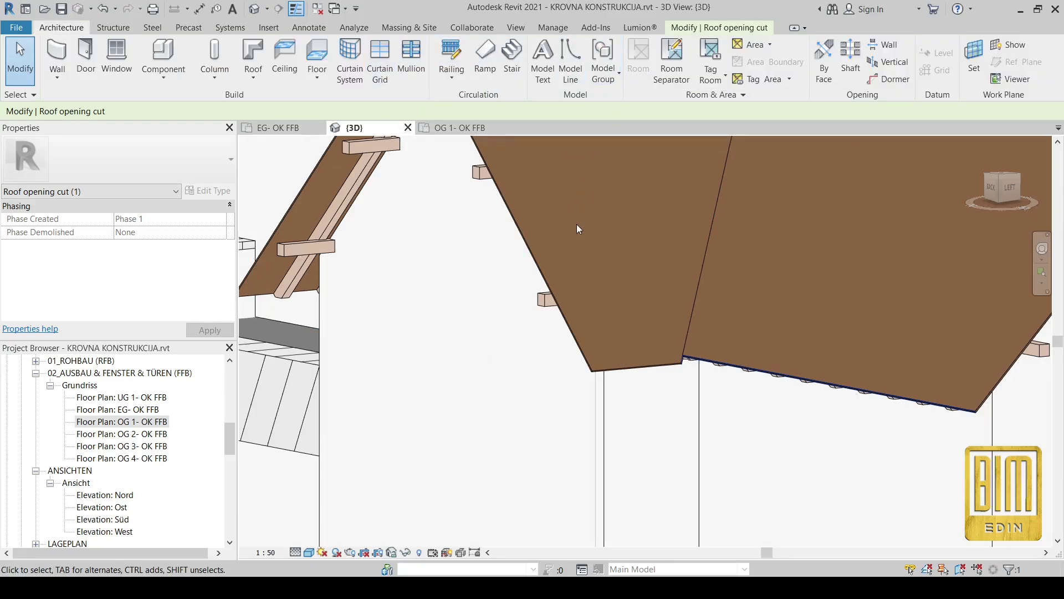
# Step: Start a face-based opening on the adjacent decking face and pick its bottom, short right and left sloped edges
pyautogui.click(824, 78)
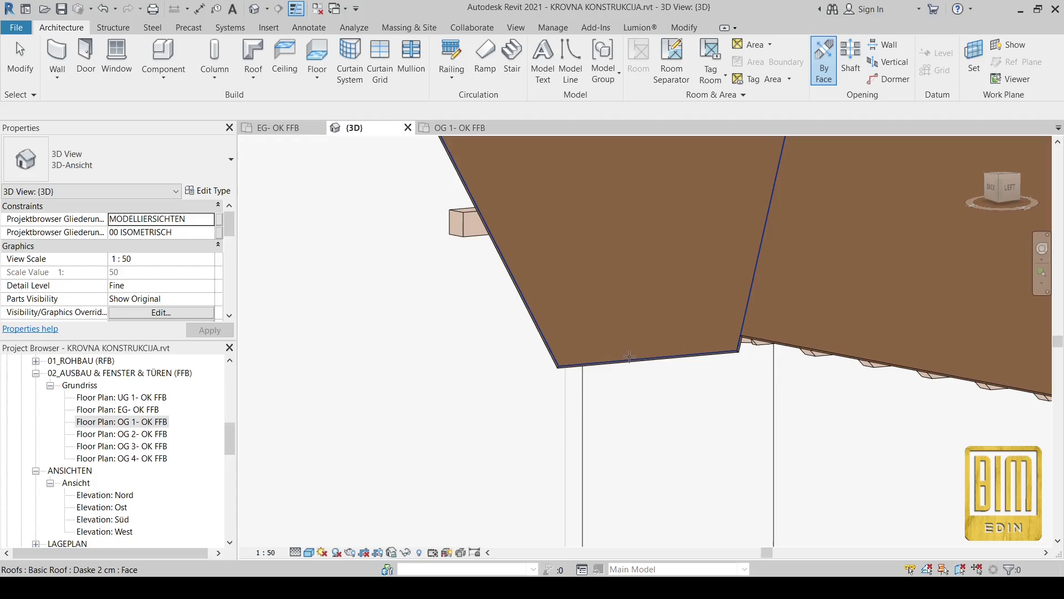
pyautogui.click(688, 332)
pyautogui.click(614, 79)
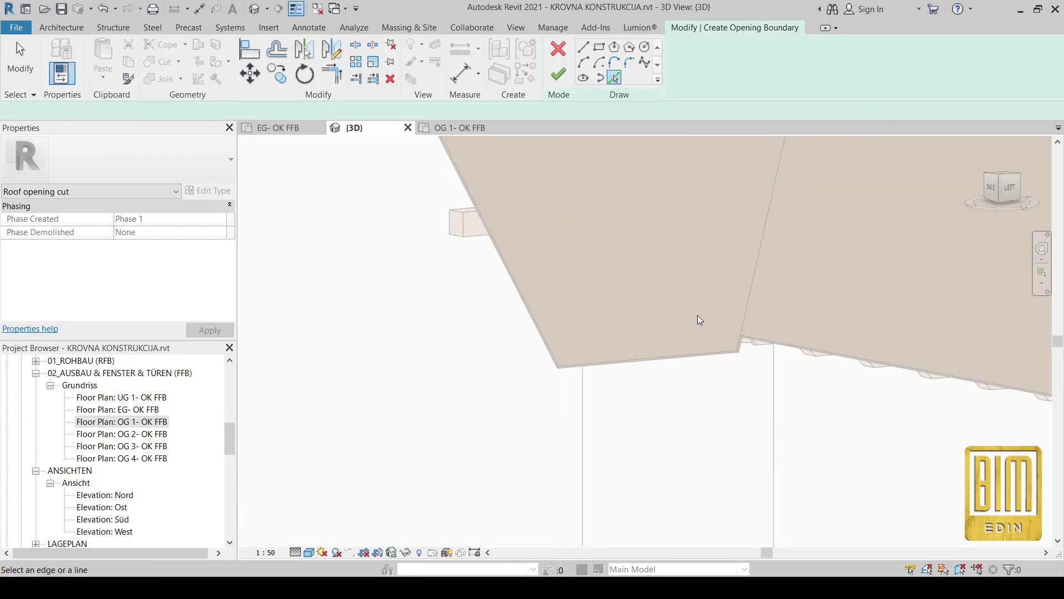
pyautogui.click(660, 363)
pyautogui.scroll(2, 733, 337)
pyautogui.click(741, 347)
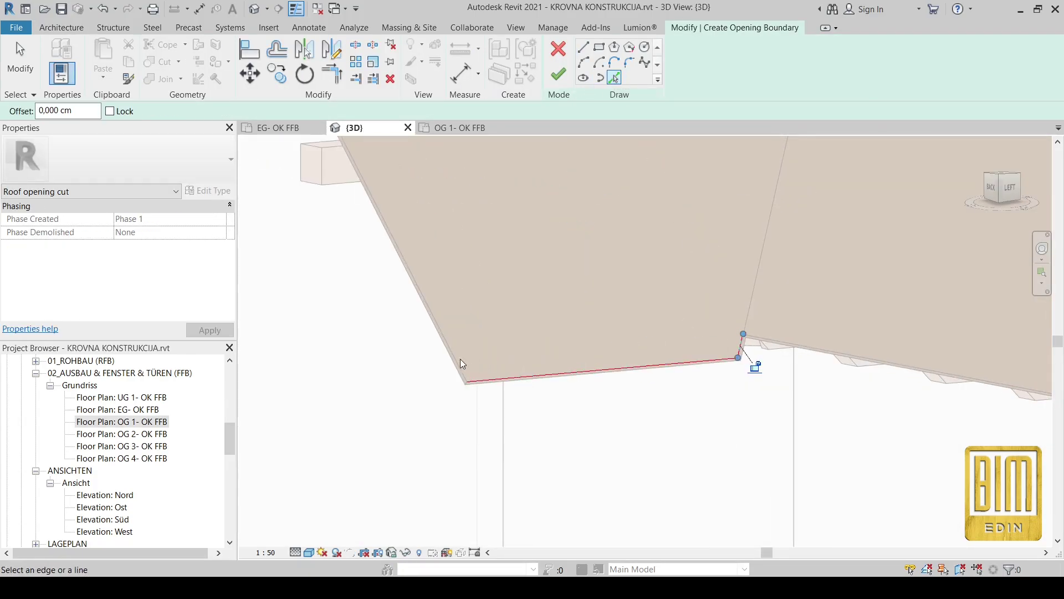
pyautogui.click(454, 360)
pyautogui.moveTo(606, 381)
pyautogui.keyDown('shift'); pyautogui.mouseDown(button='middle')
pyautogui.moveTo(686, 331)
pyautogui.moveTo(700, 351)
pyautogui.moveTo(649, 474)
pyautogui.mouseUp(button='middle'); pyautogui.keyUp('shift')
# Step: Trim/Extend the sketch lines to close both the left and right corners
pyautogui.click(331, 74)
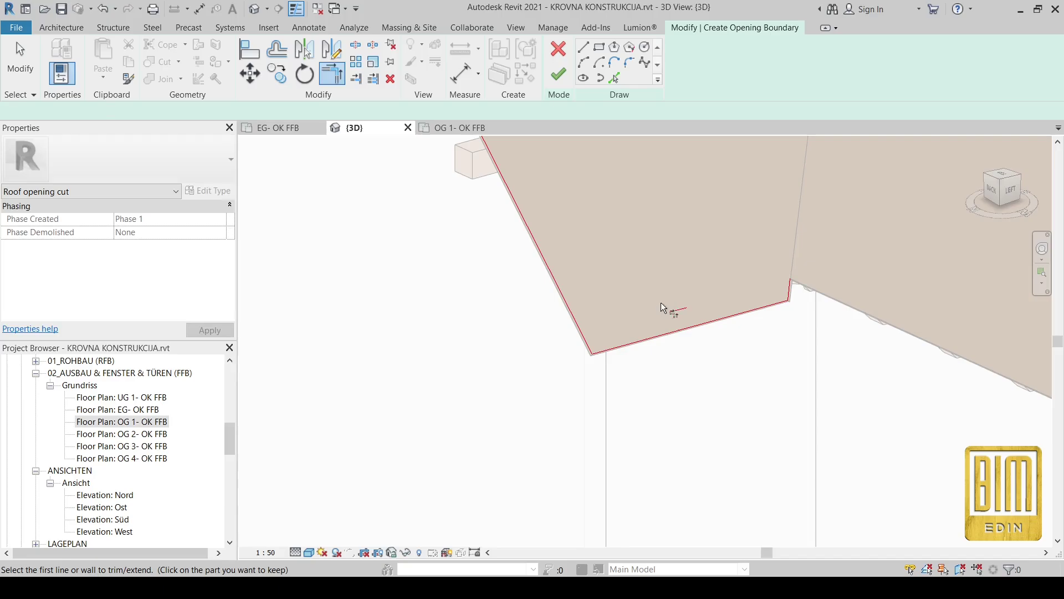
pyautogui.click(681, 311)
pyautogui.click(583, 350)
pyautogui.click(651, 320)
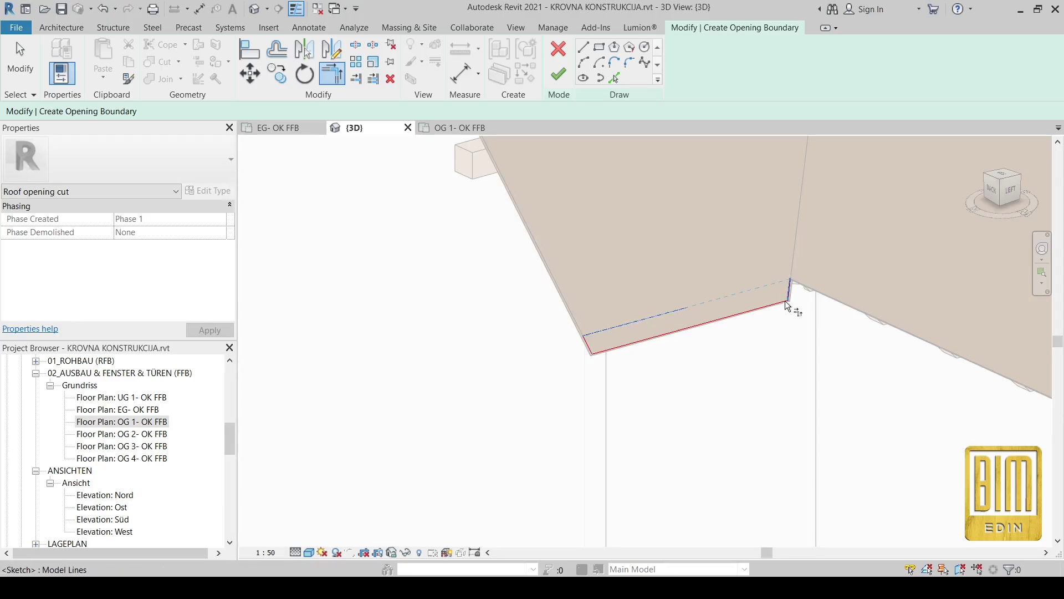
pyautogui.click(790, 294)
pyautogui.press('Escape')
pyautogui.scroll(4, 776, 277)
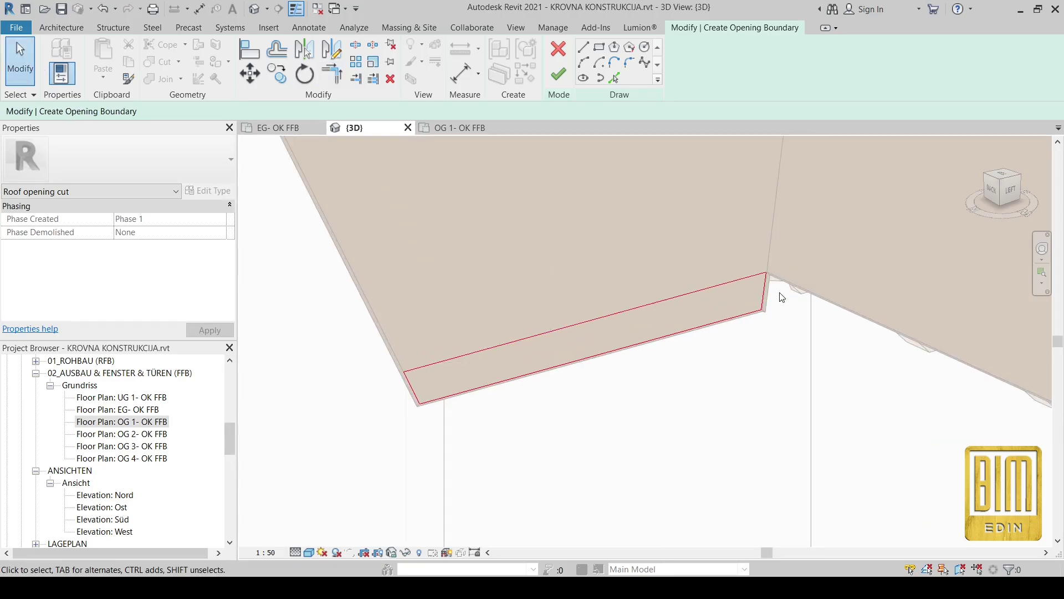
# Step: Check the short vertical and bottom sketch lines, then finish the opening cut
pyautogui.click(760, 294)
pyautogui.click(714, 344)
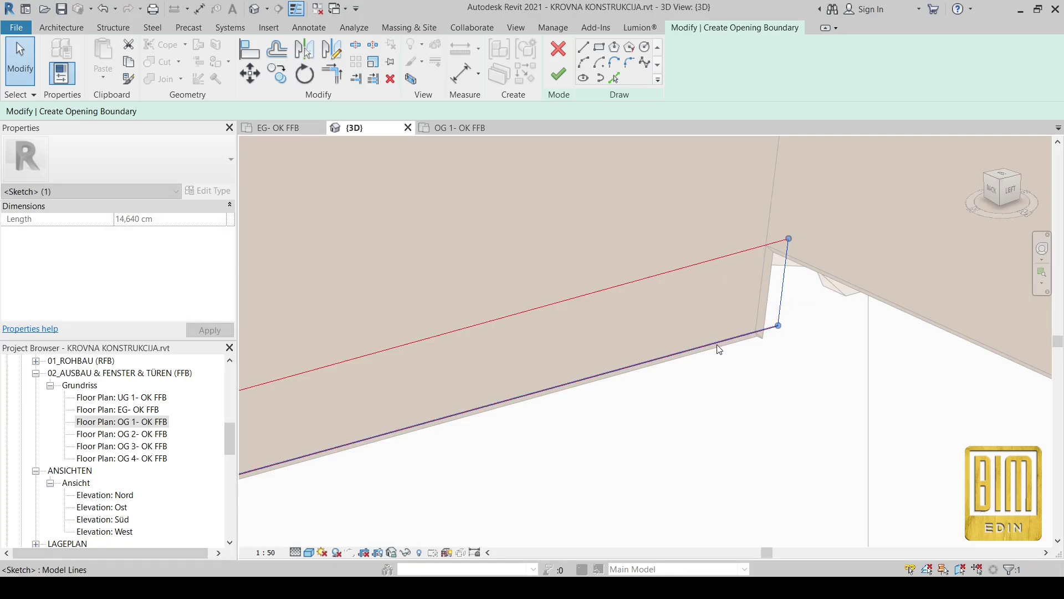
pyautogui.scroll(-1, 710, 362)
pyautogui.click(558, 74)
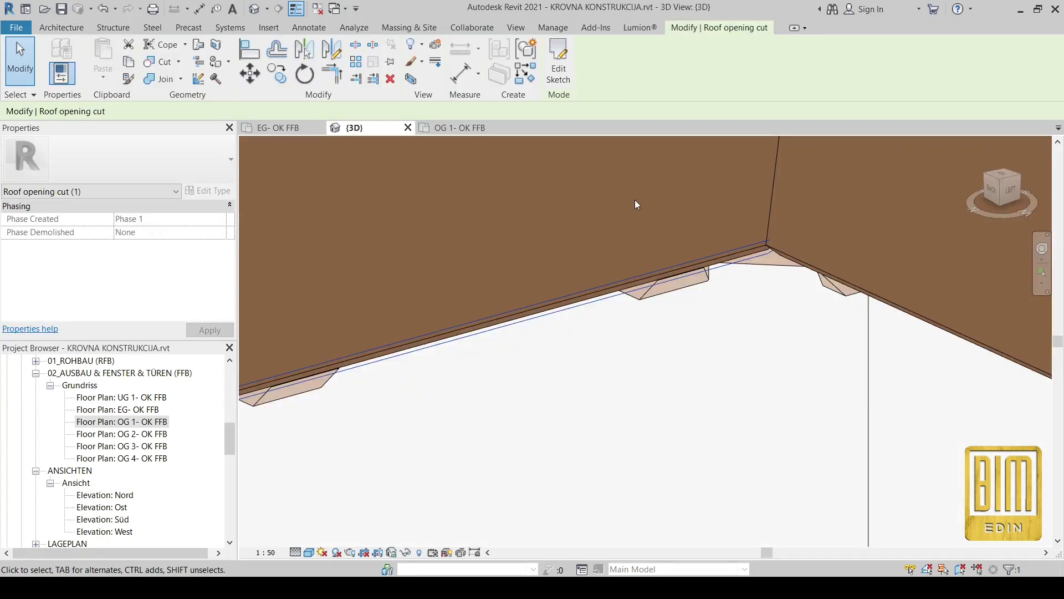
pyautogui.press('Escape')
pyautogui.scroll(-5, 625, 332)
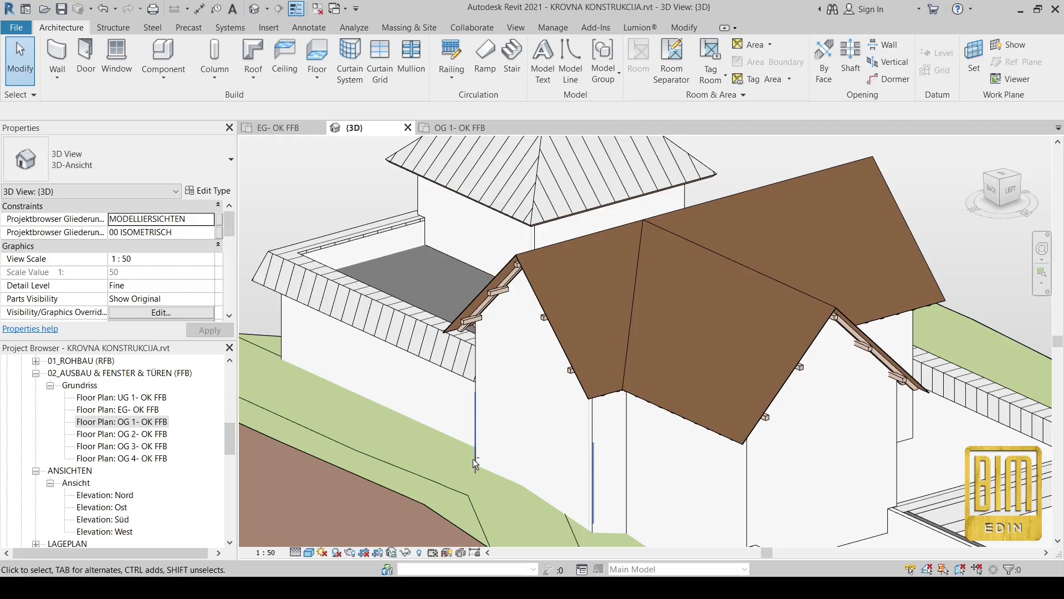
pyautogui.keyDown('shift'); pyautogui.moveTo(474, 458); pyautogui.dragTo(597, 435, button='middle'); pyautogui.keyUp('shift')
pyautogui.scroll(5, 597, 435)
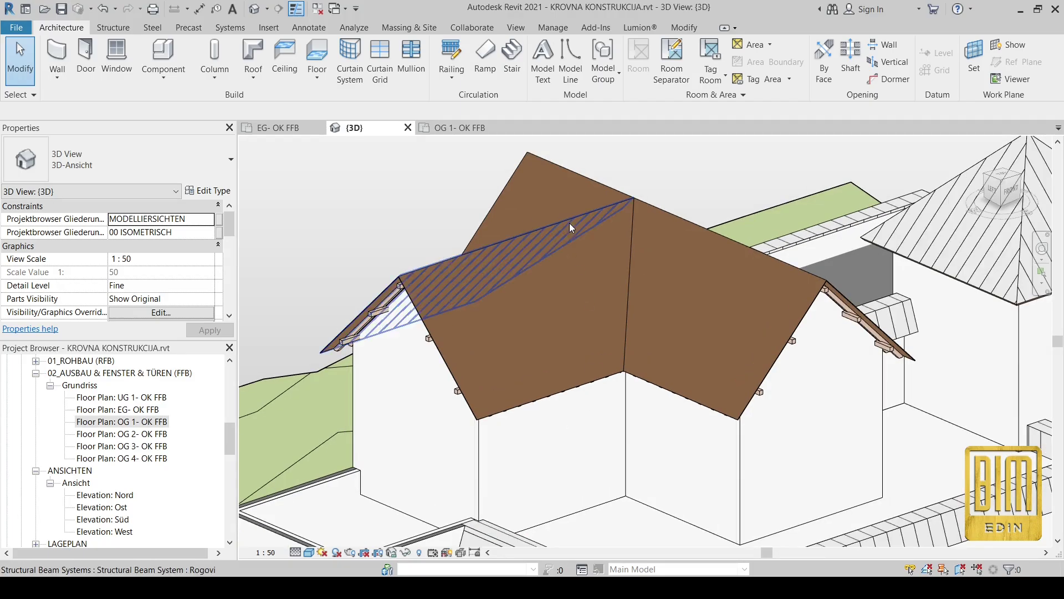
pyautogui.scroll(4, 464, 414)
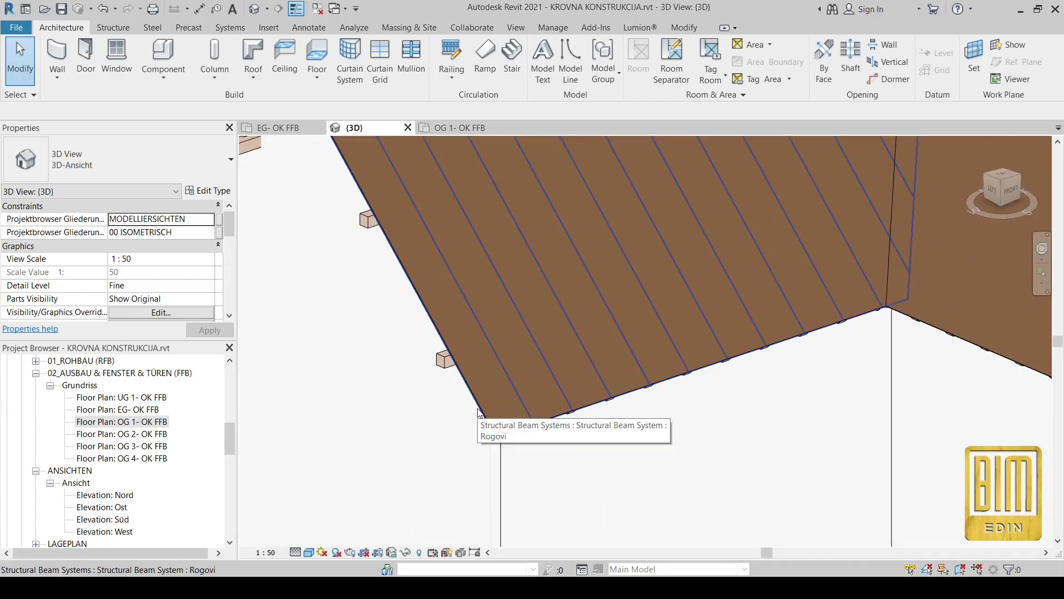
pyautogui.click(477, 413)
pyautogui.scroll(-5, 521, 394)
pyautogui.moveTo(752, 451); pyautogui.dragTo(754, 463, button='middle')
pyautogui.scroll(3, 725, 492)
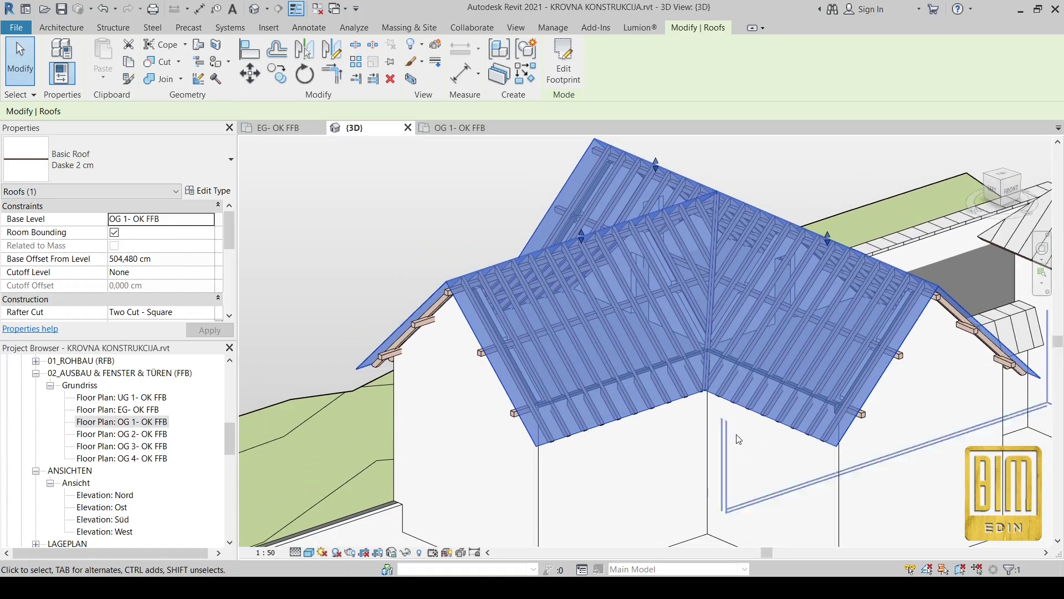
pyautogui.scroll(3, 738, 264)
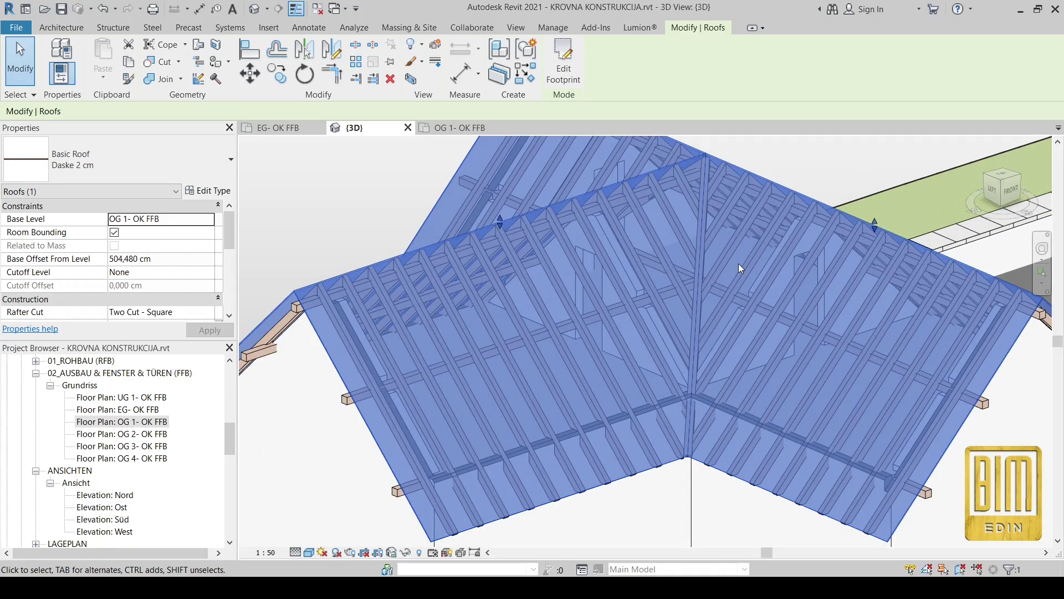
pyautogui.click(619, 538)
pyautogui.scroll(-3, 602, 410)
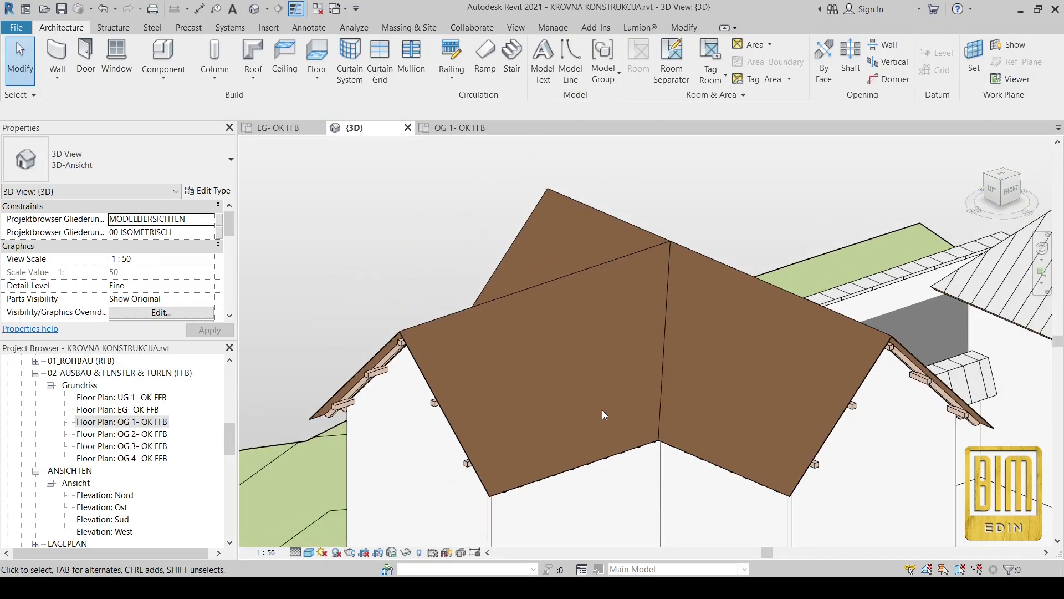